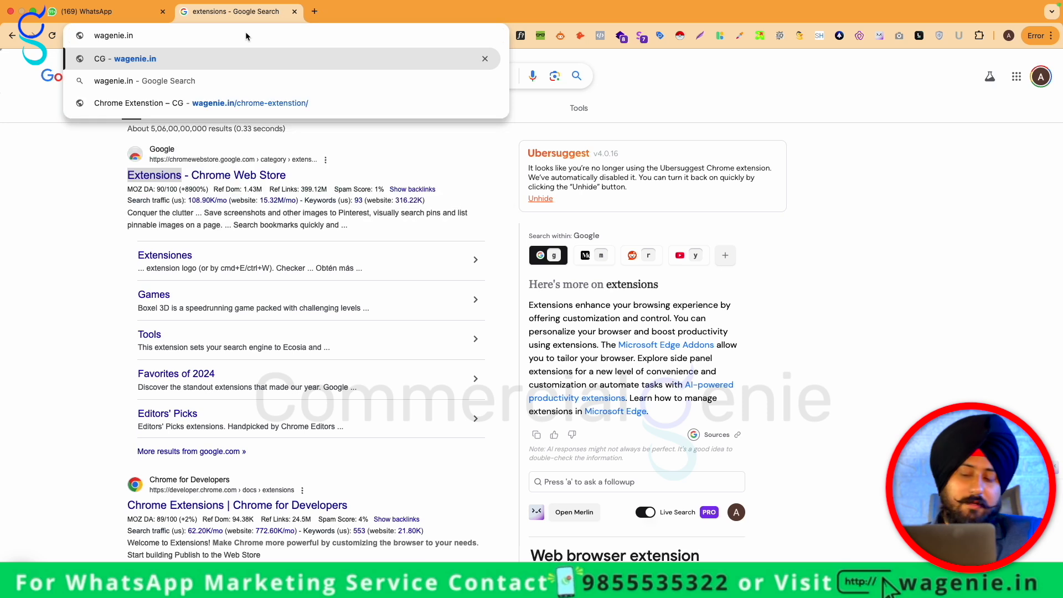
# Open the wagenie.in/chrome-extension page and download the Succes Spell CRM.zip extension from Google Drive
pyautogui.press('Down')
pyautogui.press('Down')
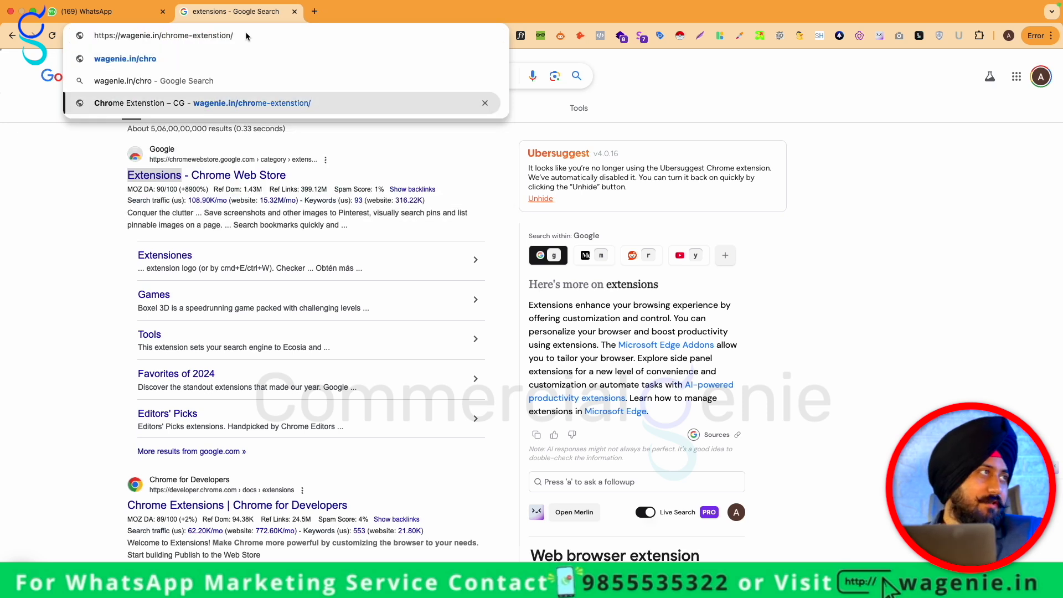
pyautogui.press('Return')
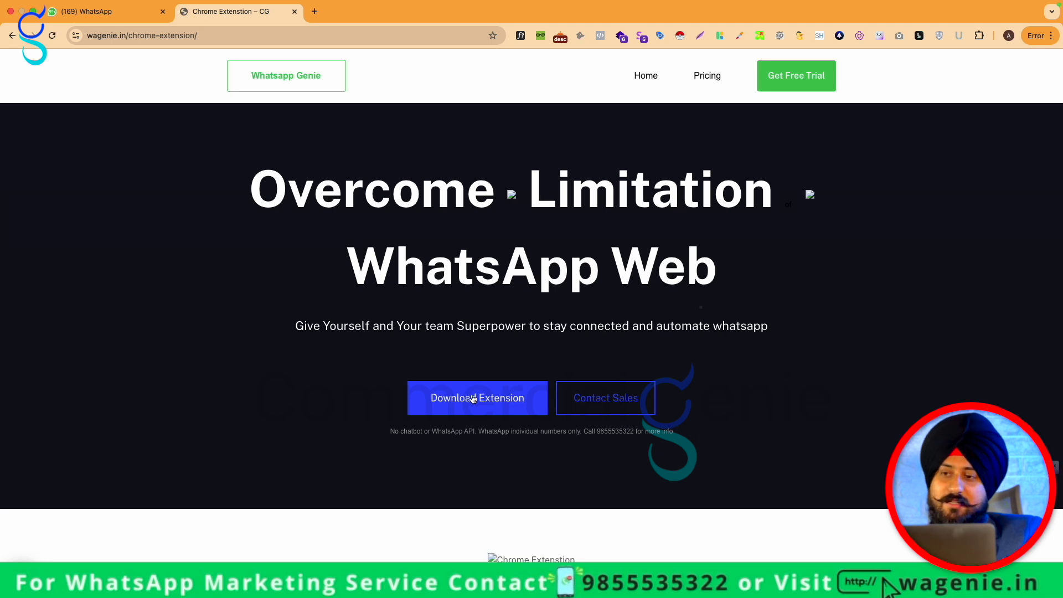
pyautogui.click(473, 399)
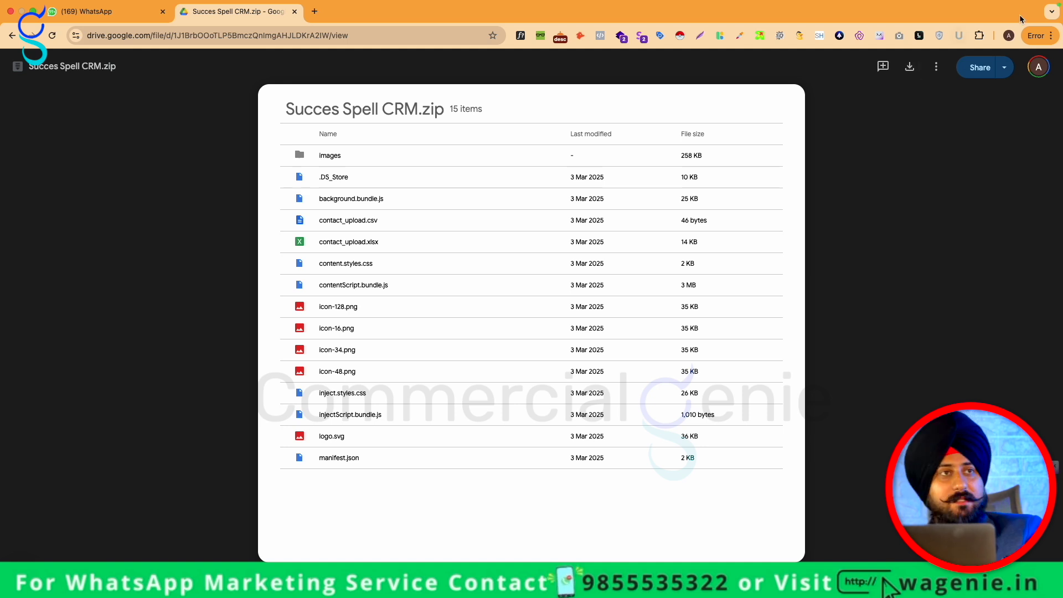
pyautogui.click(1053, 36)
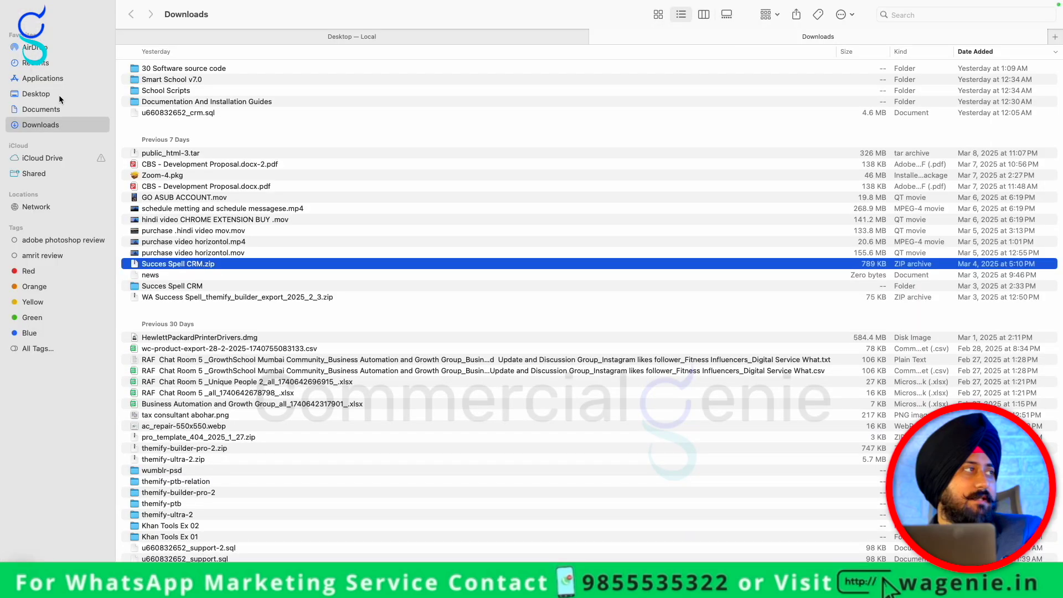
# Select the extracted Succes Spell CRM folder on the Finder Desktop
pyautogui.click(48, 94)
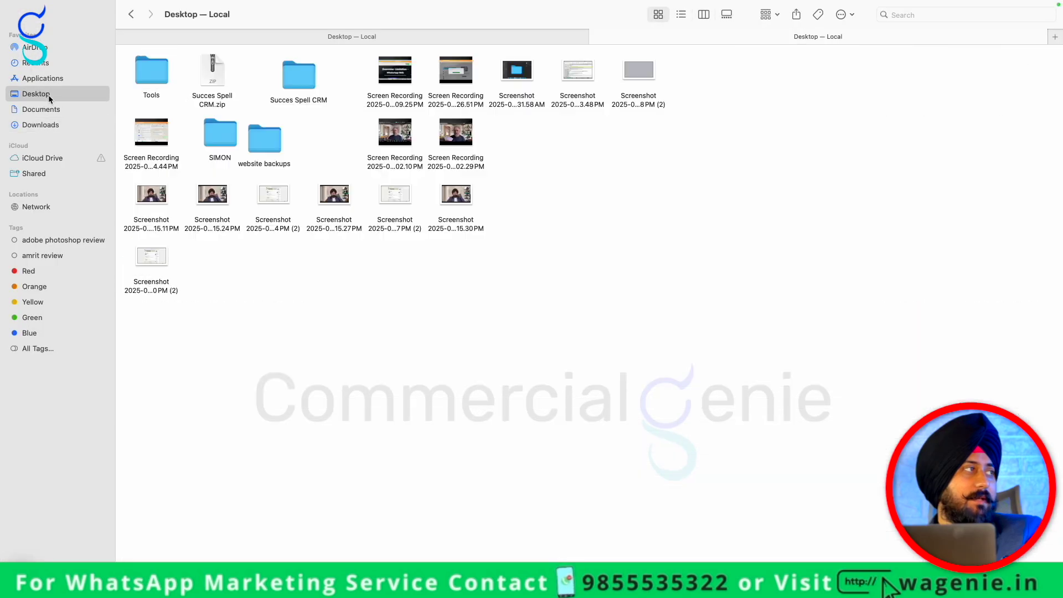
pyautogui.click(309, 77)
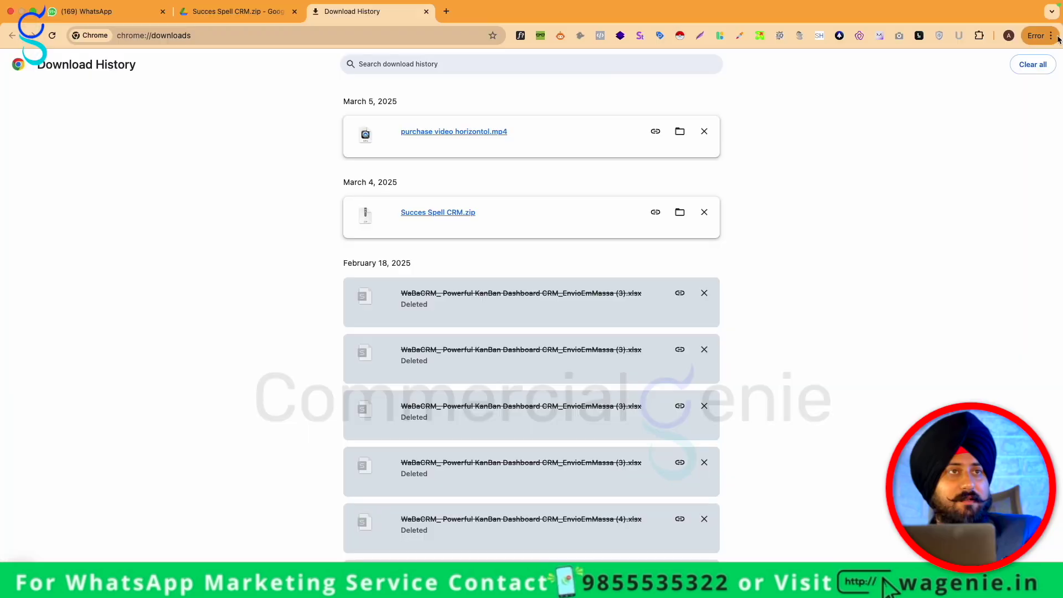
pyautogui.click(1054, 36)
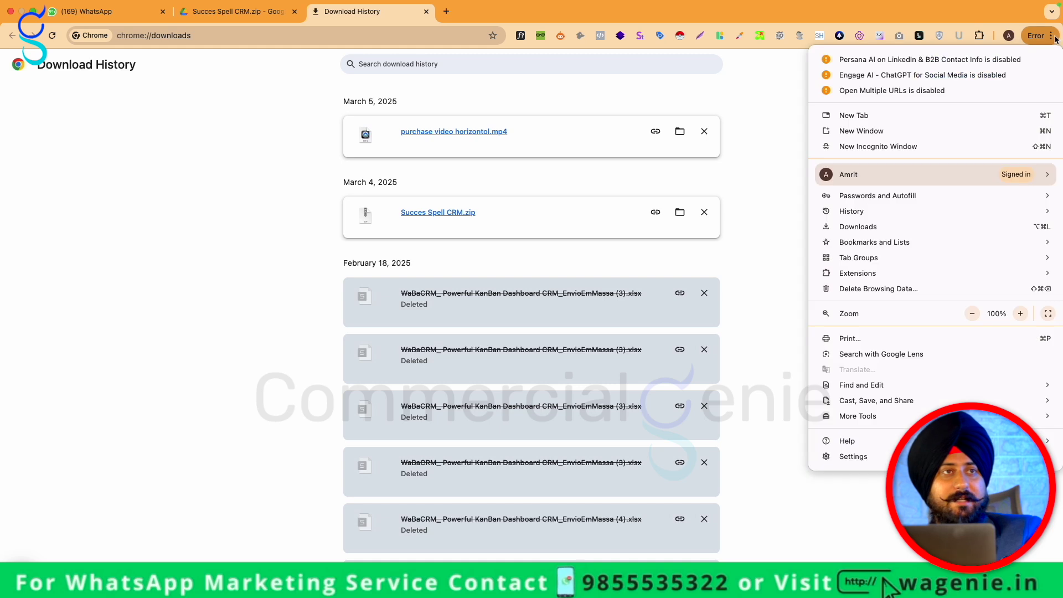
# Load the Desktop's Succes Spell CRM folder into Chrome as an unpacked extension
pyautogui.moveTo(897, 274)
pyautogui.click(763, 274)
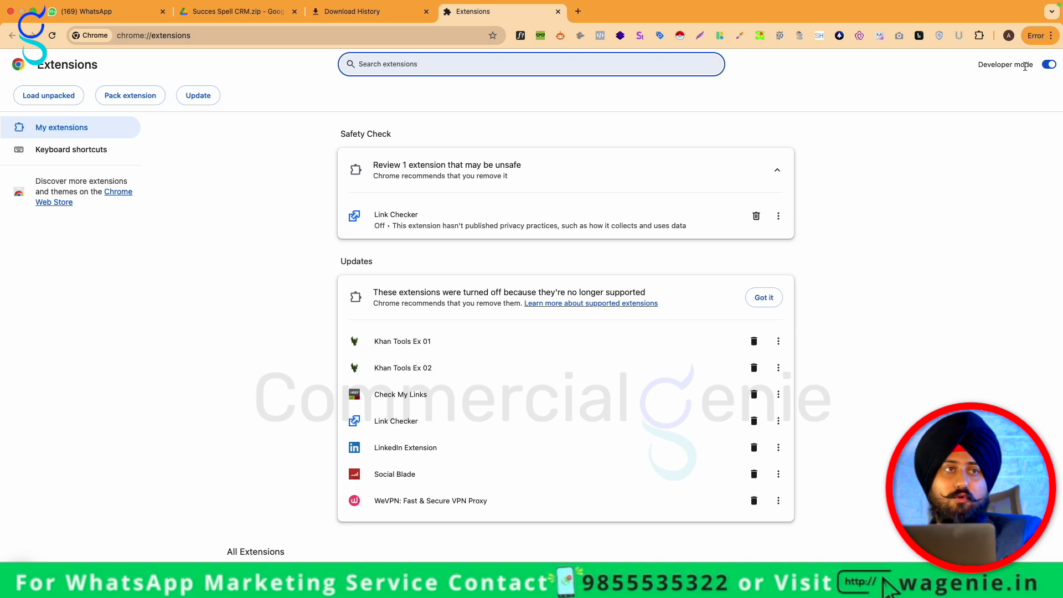
pyautogui.click(47, 96)
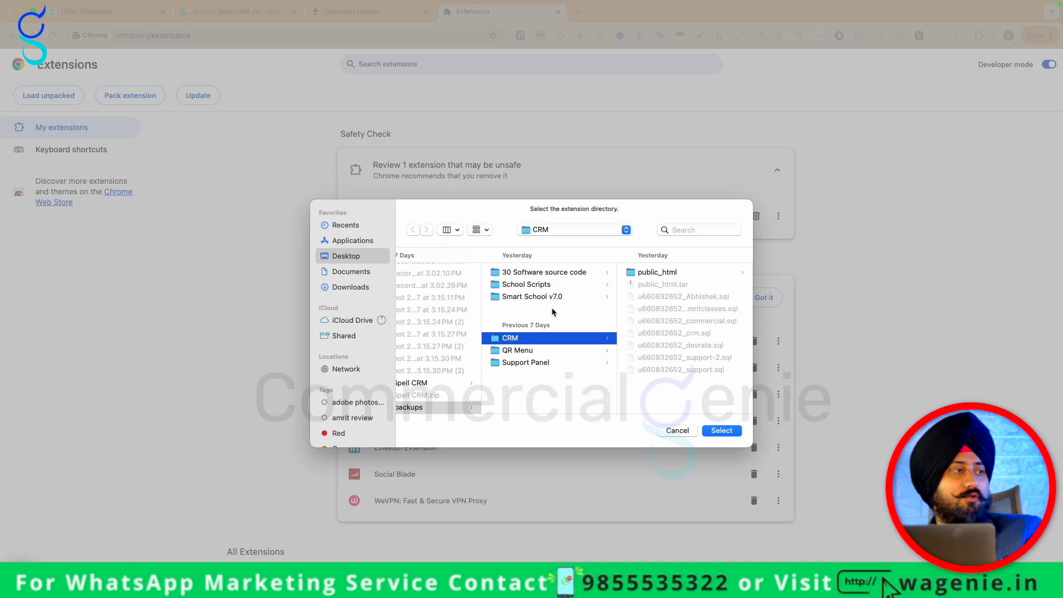
pyautogui.hscroll(-2, 552, 311)
pyautogui.click(335, 257)
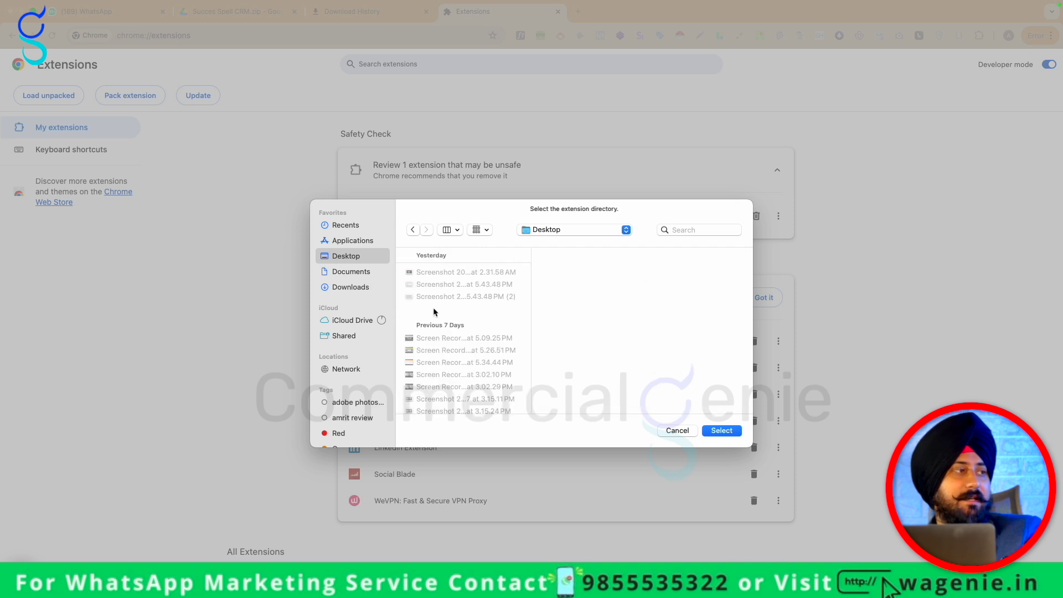
pyautogui.scroll(-5, 433, 312)
pyautogui.click(447, 298)
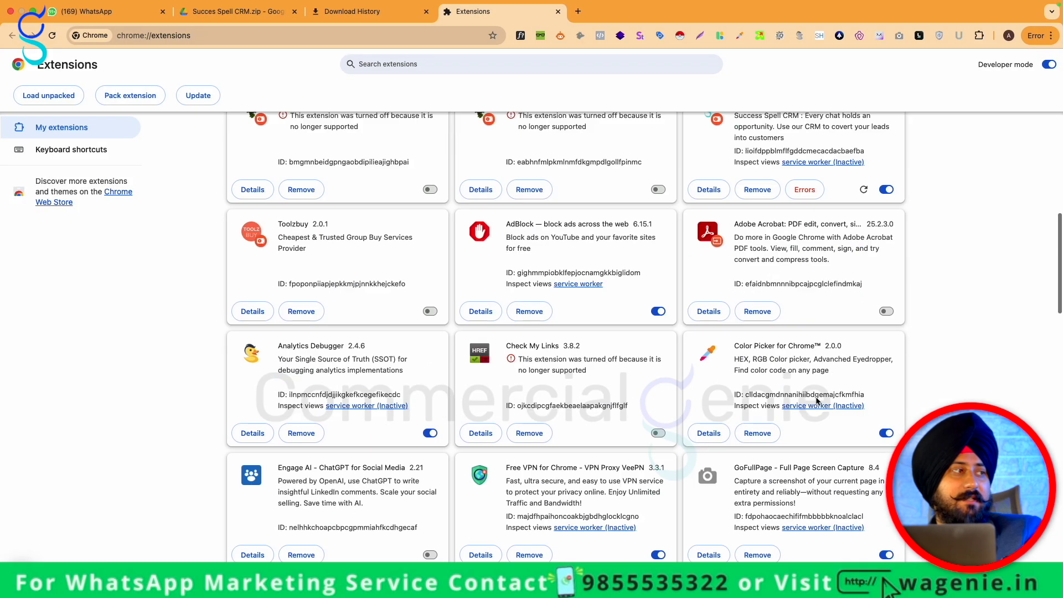
pyautogui.scroll(-5, 798, 405)
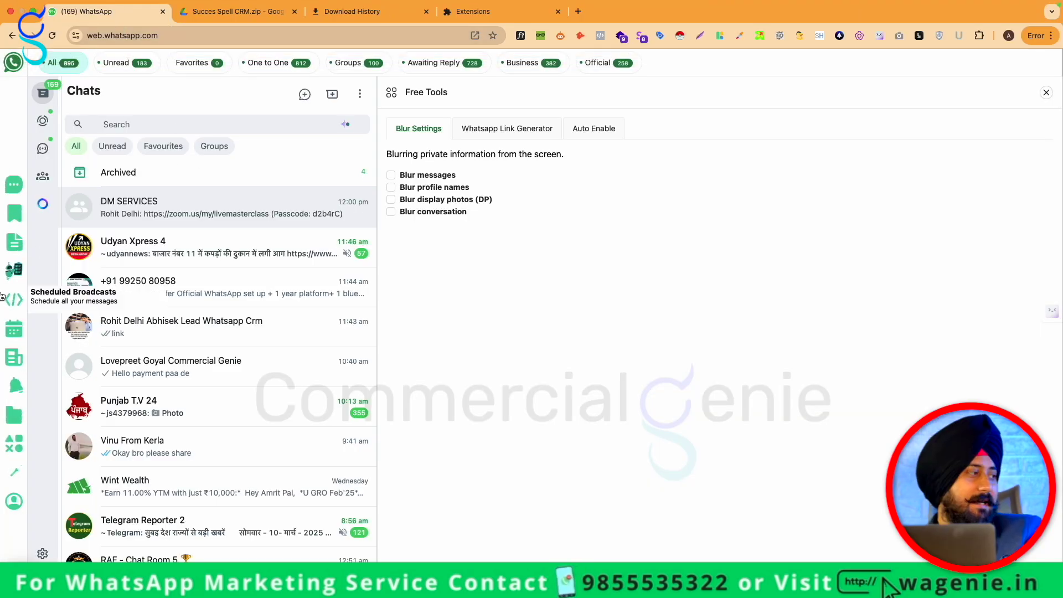
pyautogui.click(12, 476)
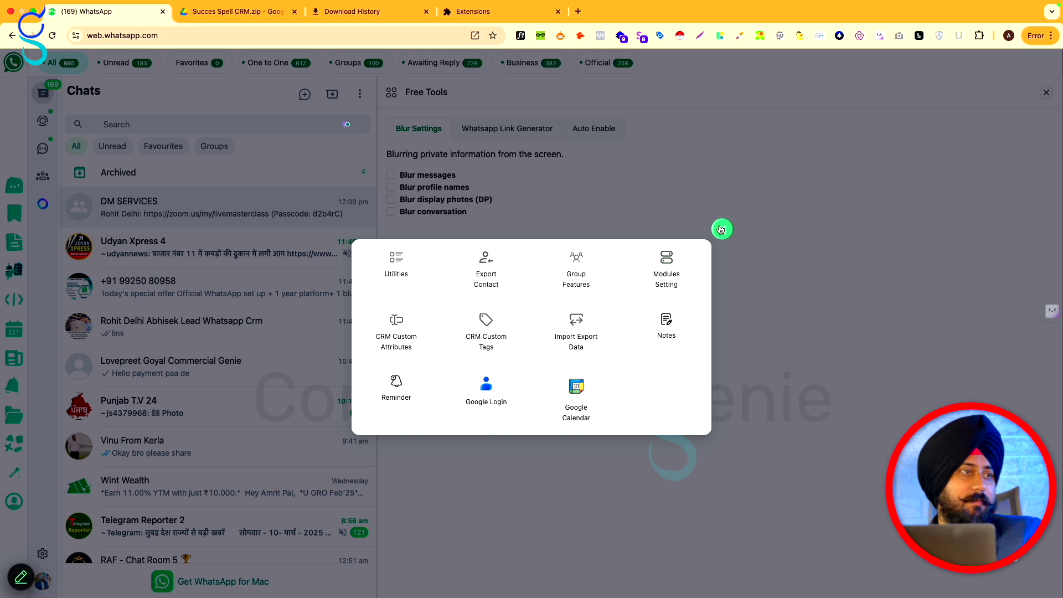
pyautogui.click(722, 229)
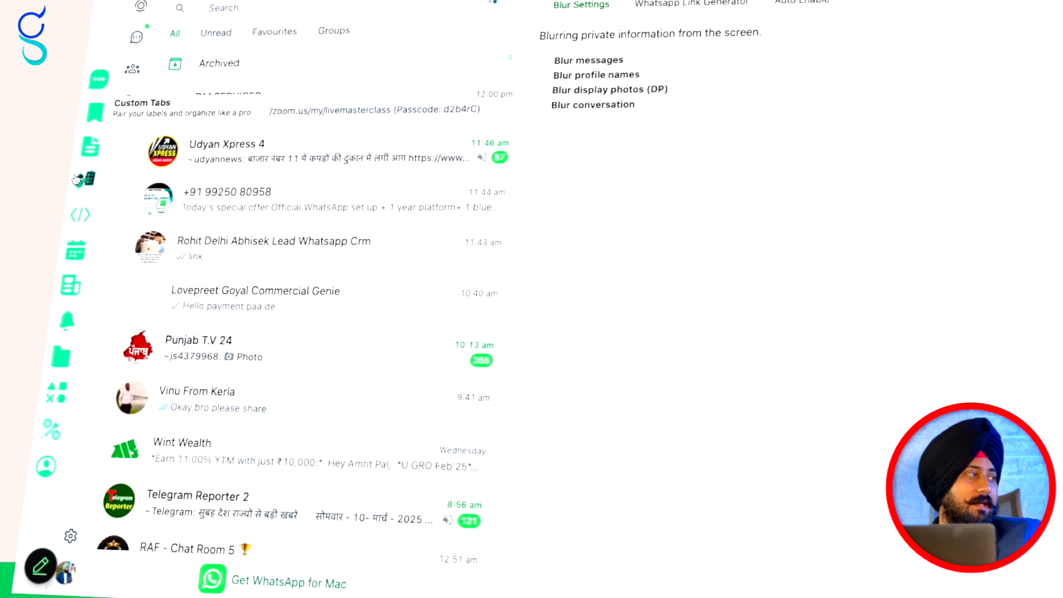
pyautogui.click(41, 405)
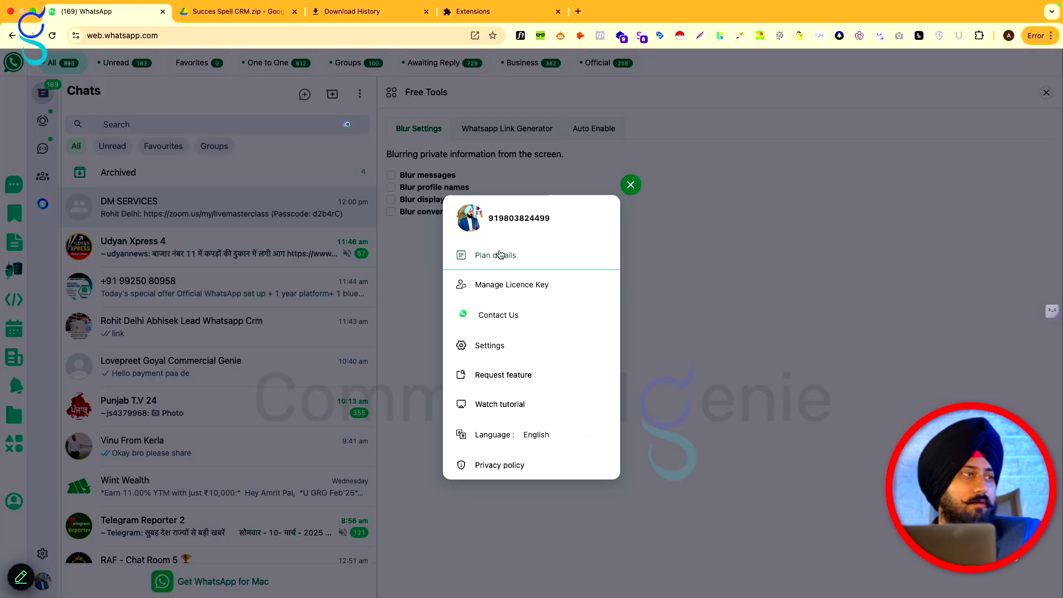
pyautogui.click(500, 254)
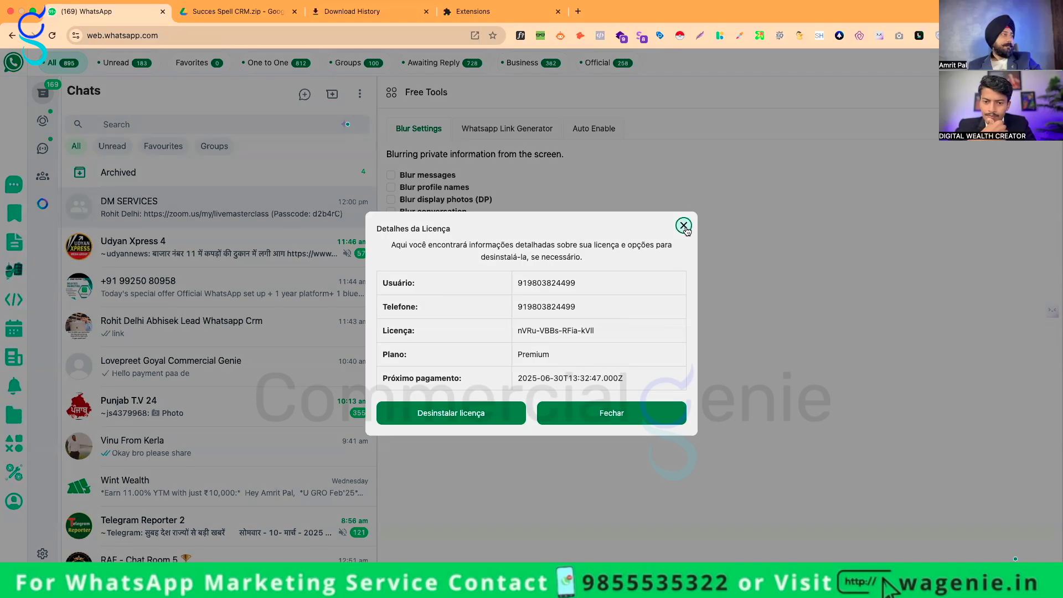
pyautogui.click(683, 226)
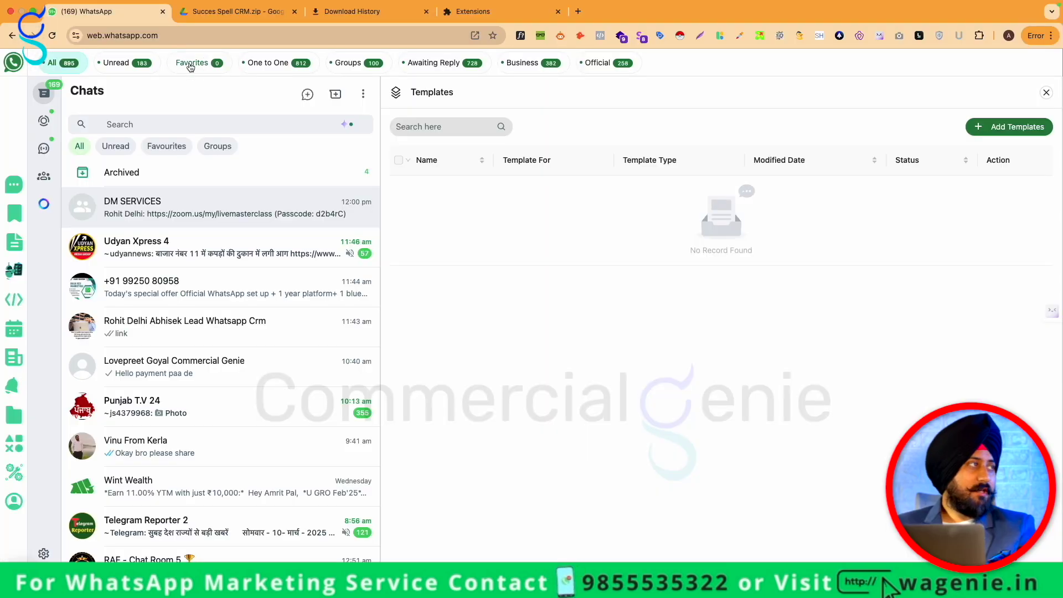
# Filter the chat list by Favorites, One to One, Groups, Awaiting Reply, Business and Official in turn
pyautogui.click(191, 65)
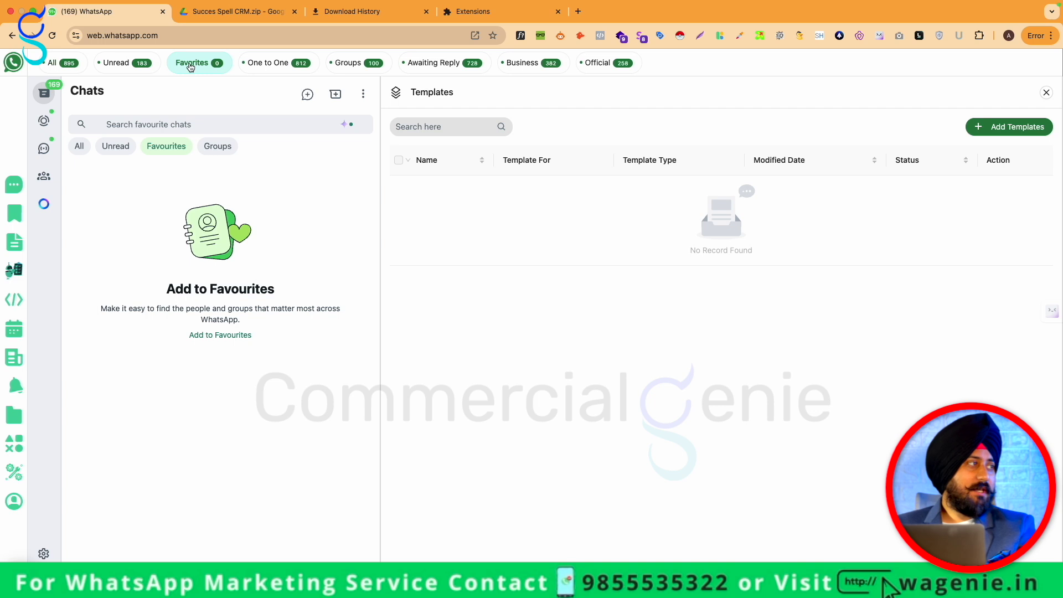
pyautogui.click(271, 65)
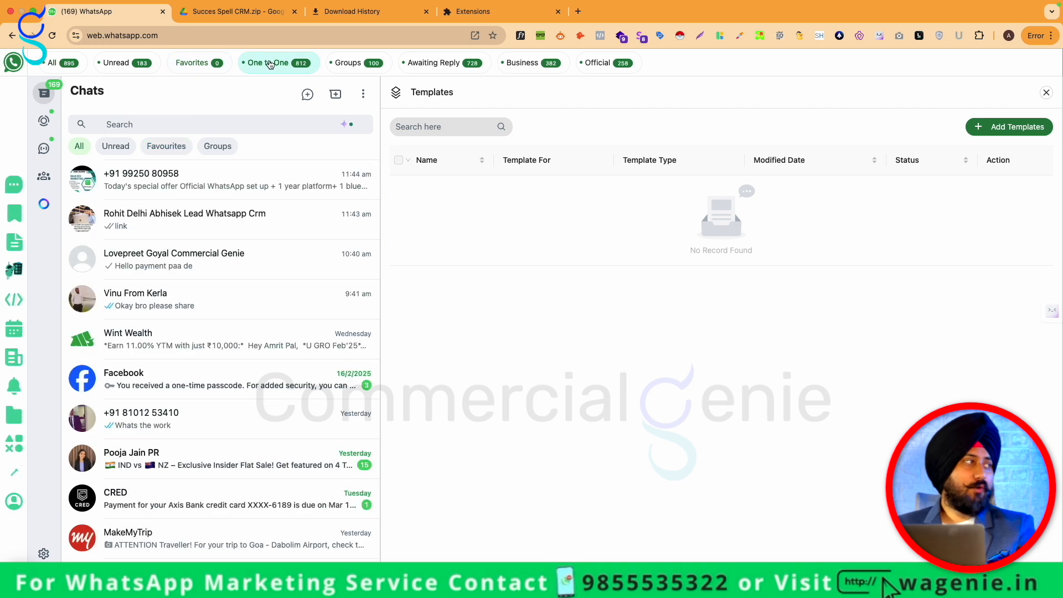
pyautogui.click(357, 69)
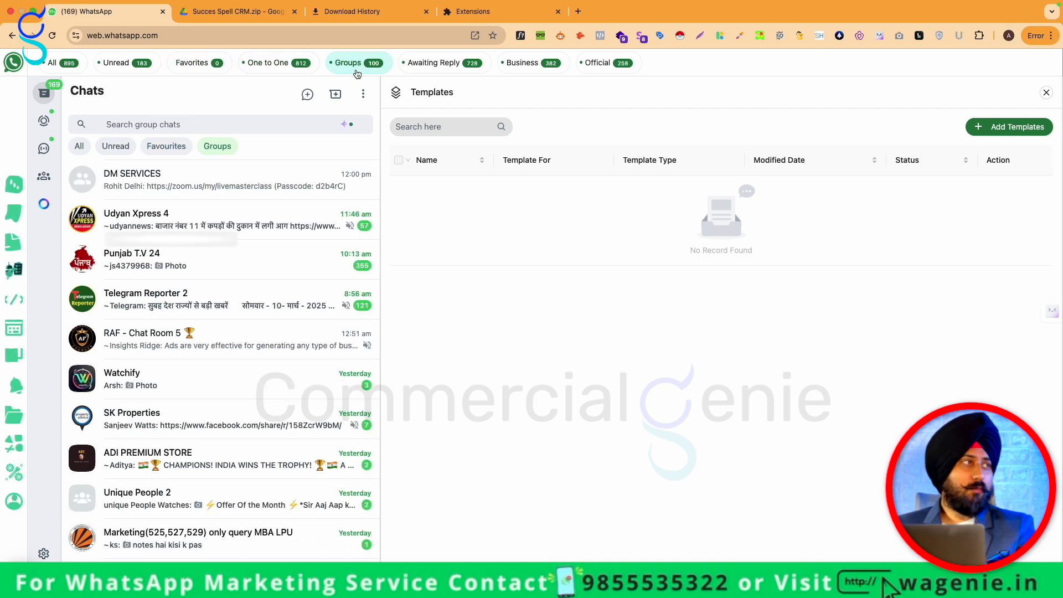
pyautogui.click(436, 66)
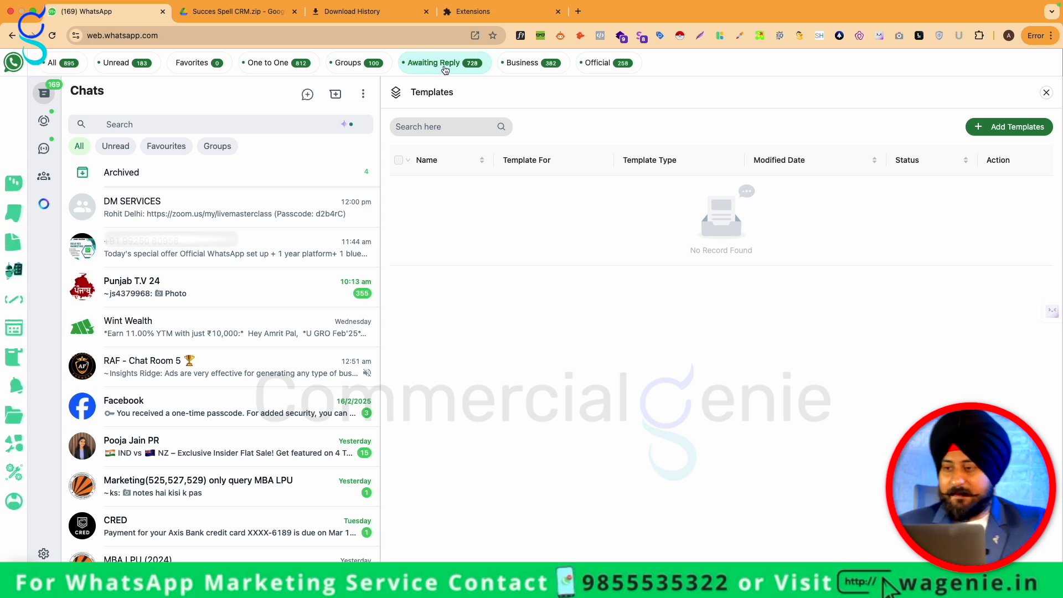
pyautogui.click(518, 66)
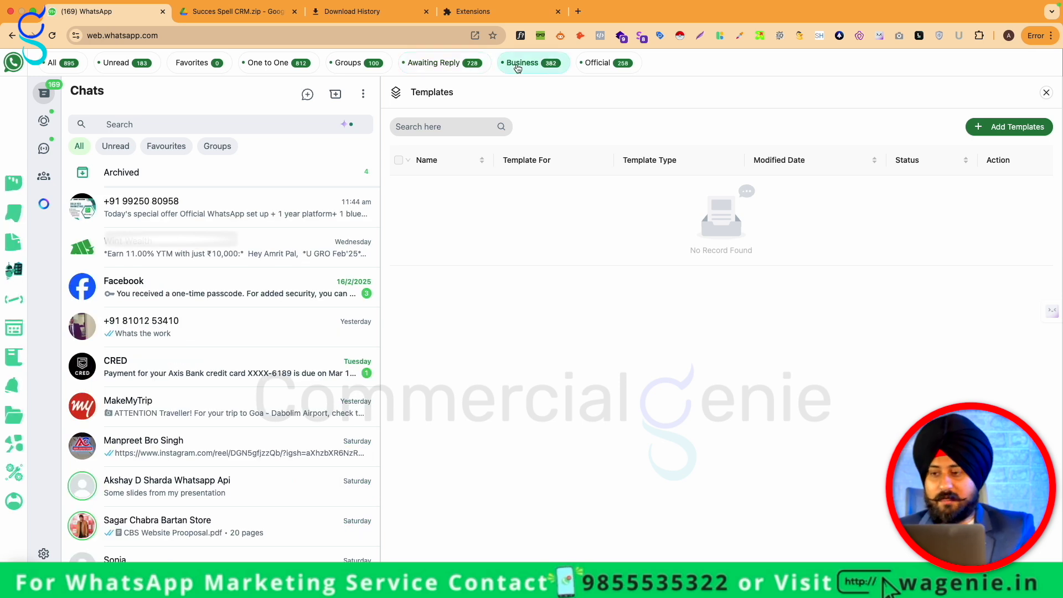
pyautogui.click(607, 69)
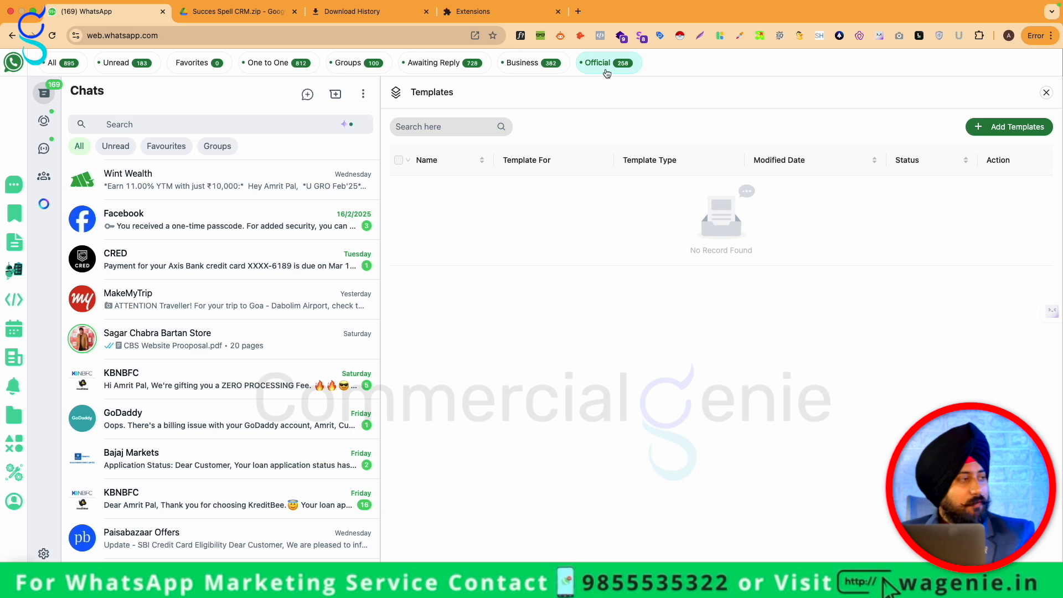
# Scroll through the filtered chats and open the Tabs manager listing the eight chat filters
pyautogui.scroll(-5, 237, 498)
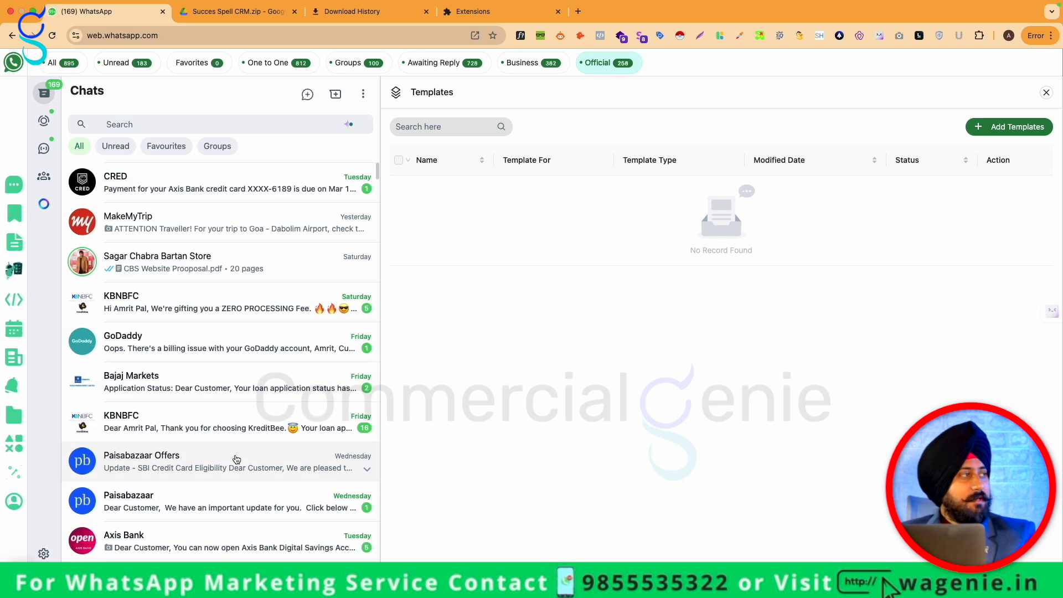
pyautogui.scroll(-15, 237, 459)
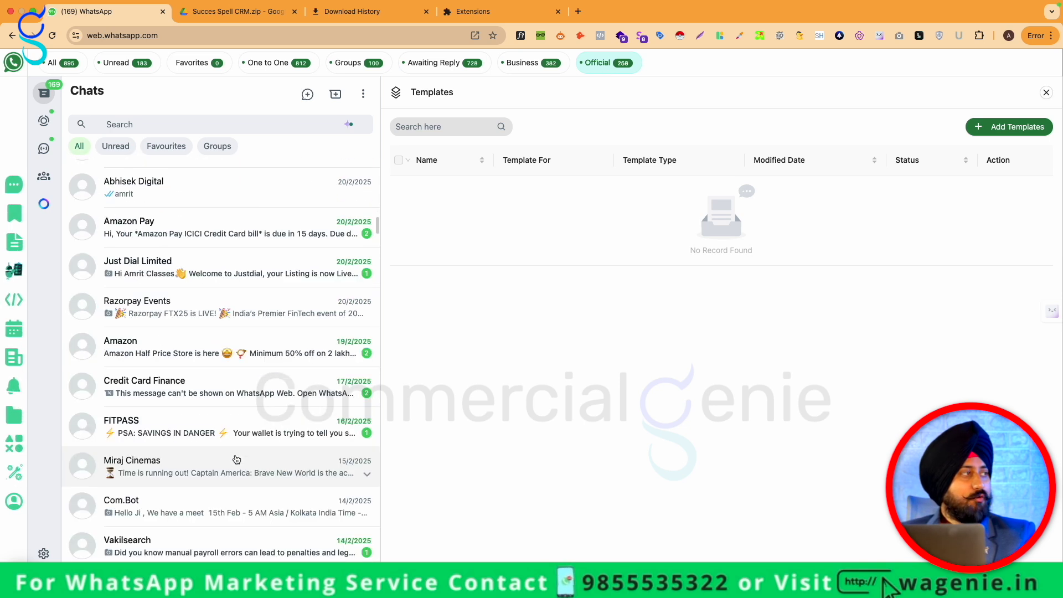
pyautogui.scroll(-15, 236, 460)
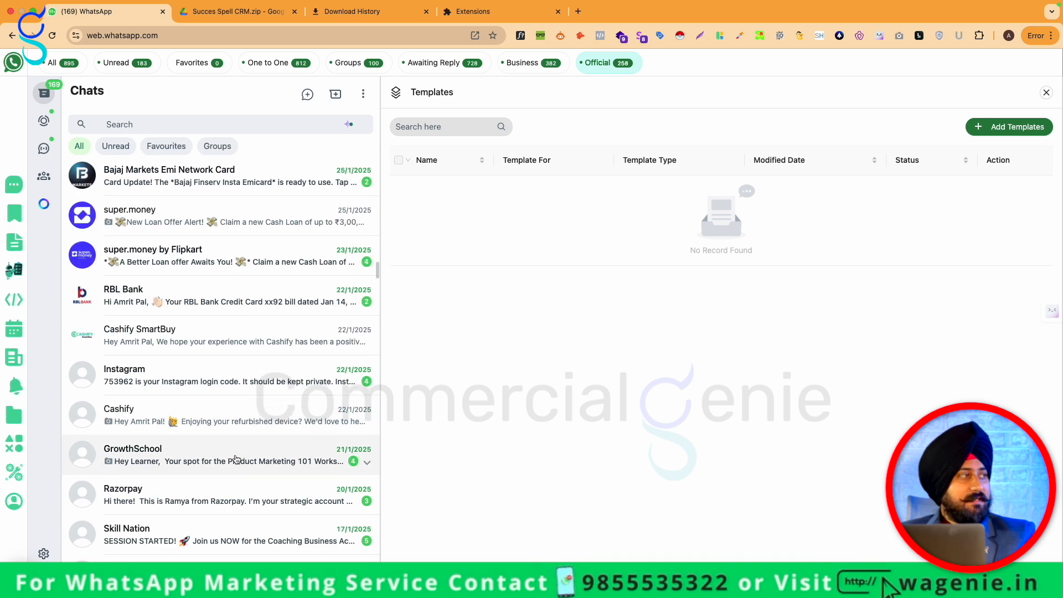
pyautogui.scroll(20, 236, 460)
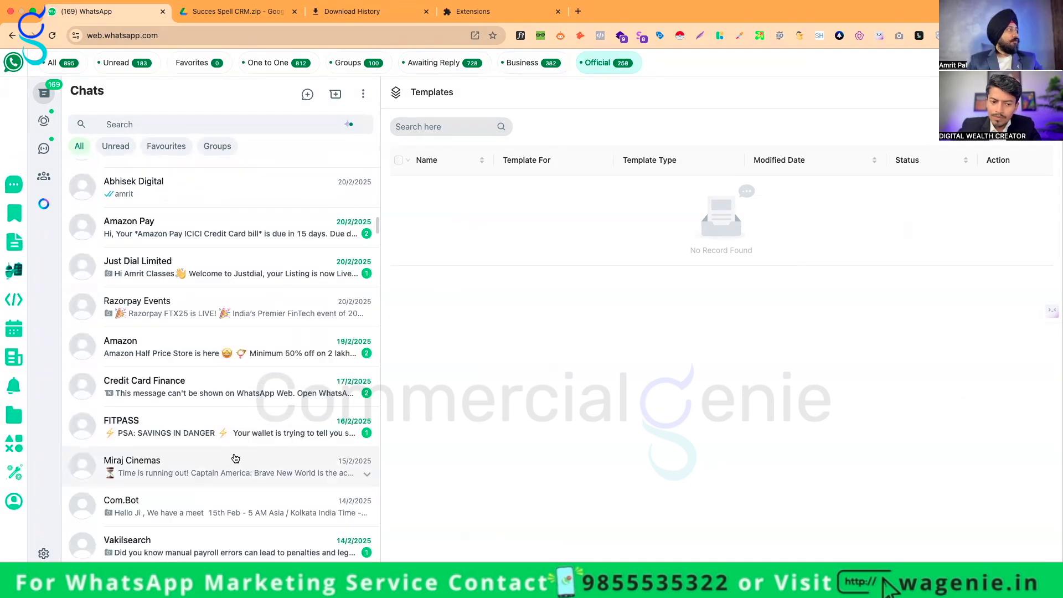
pyautogui.scroll(-20, 237, 457)
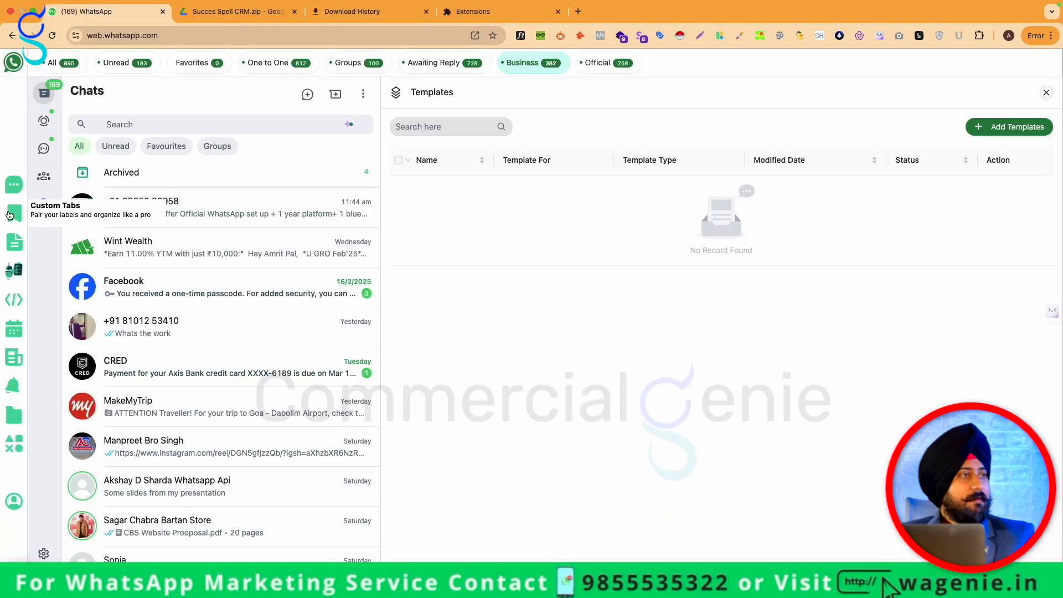
pyautogui.click(10, 215)
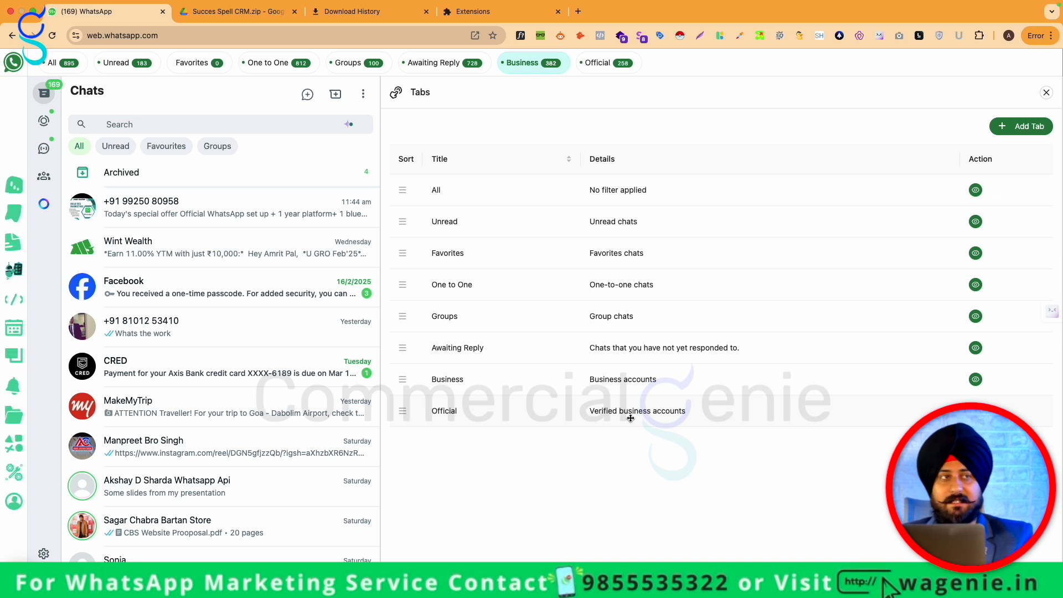
# Start a new custom tab titled 'Team Members' with the description 'this is my team'
pyautogui.click(1027, 128)
pyautogui.click(872, 99)
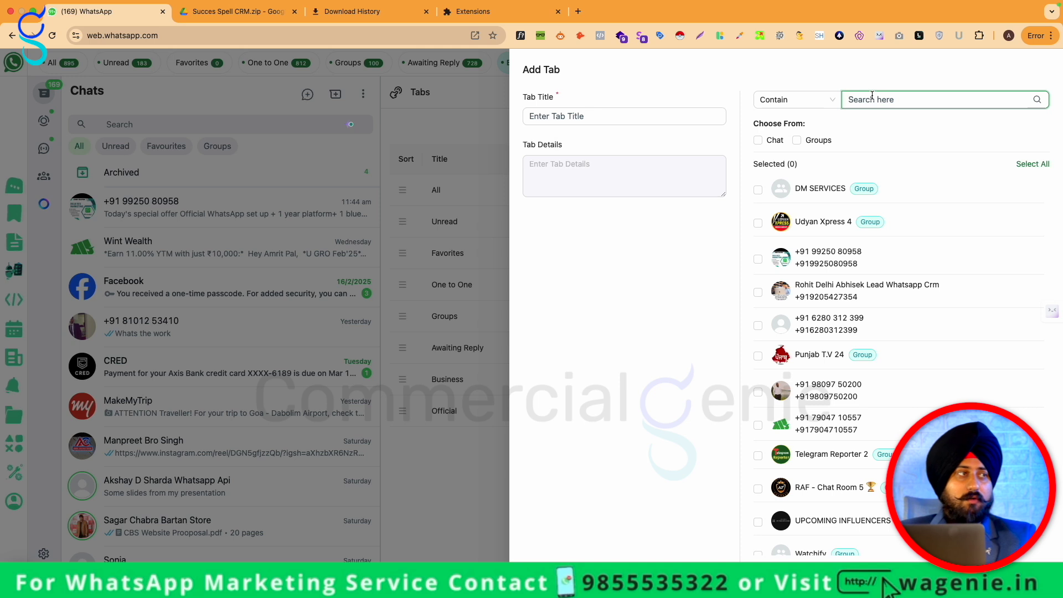
pyautogui.click(667, 117)
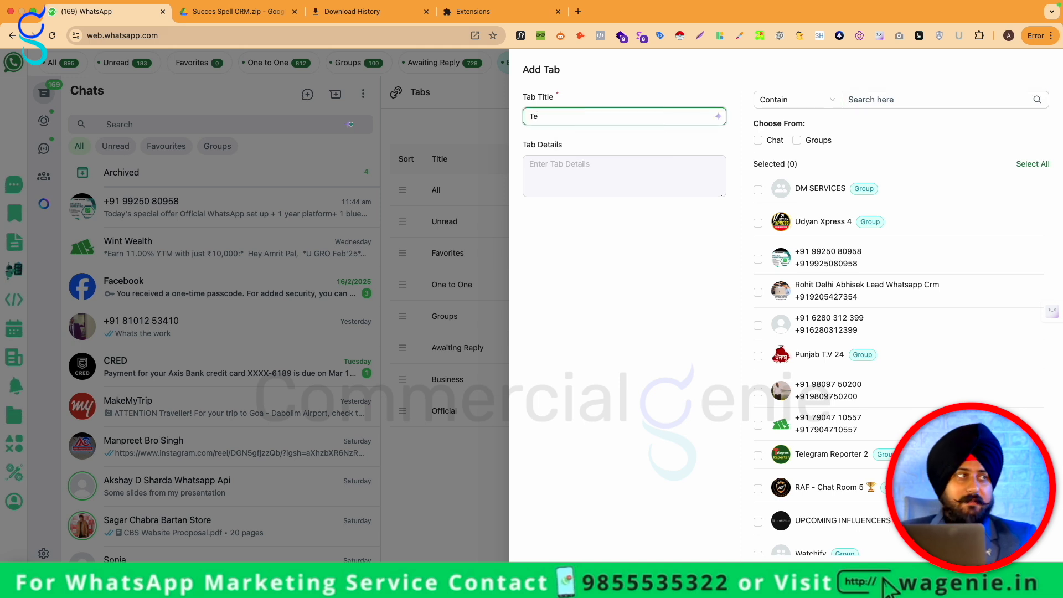
pyautogui.write('Team Members')
pyautogui.click(632, 195)
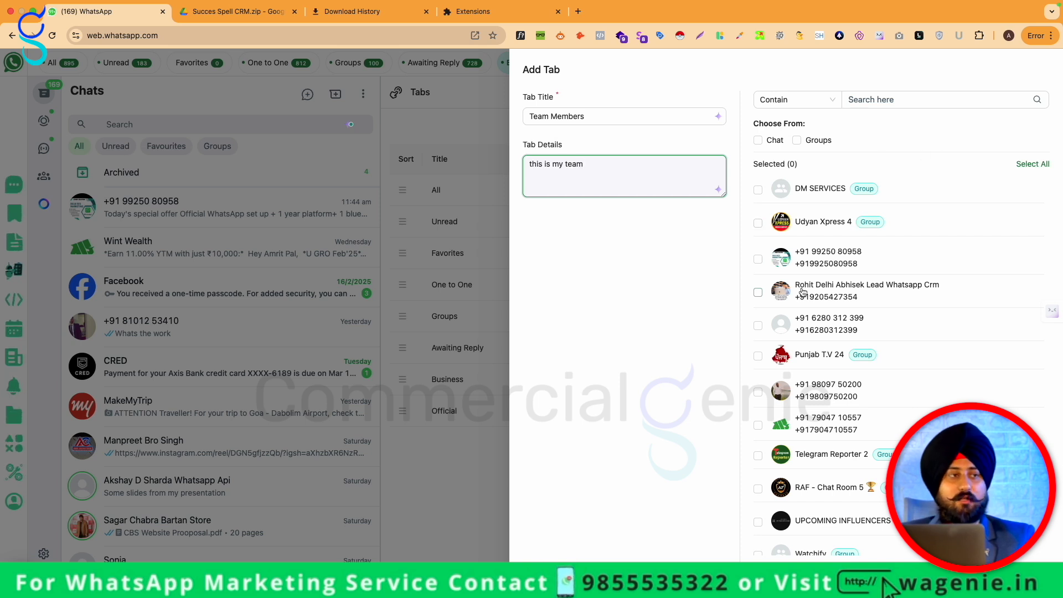
# Tick three contacts found by name search, save the tab, and filter chats to Team Members
pyautogui.click(758, 295)
pyautogui.click(885, 95)
pyautogui.write('abhis')
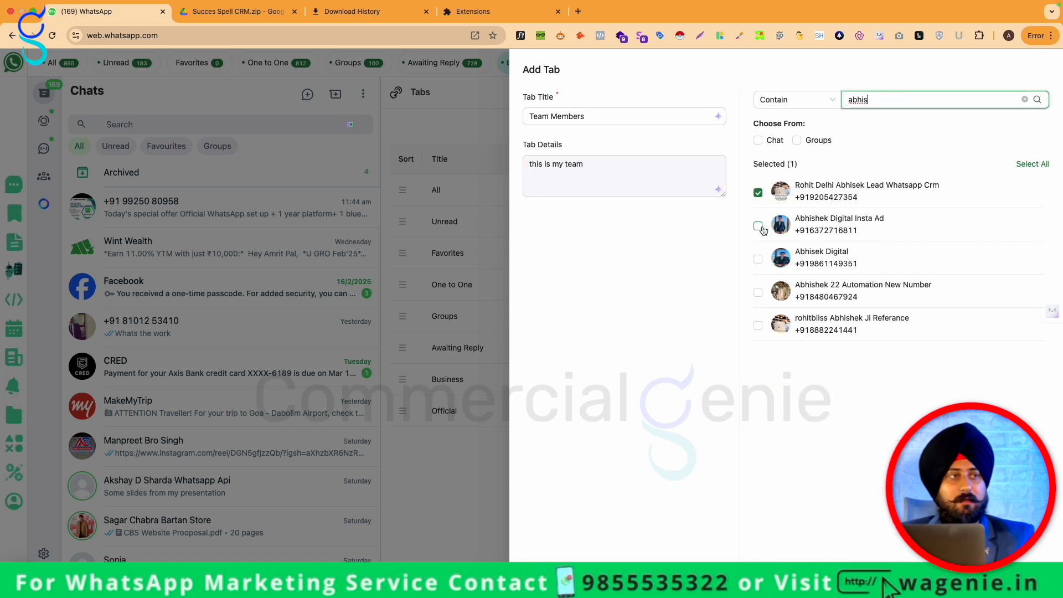
pyautogui.tripleClick(906, 96)
pyautogui.write('ashok')
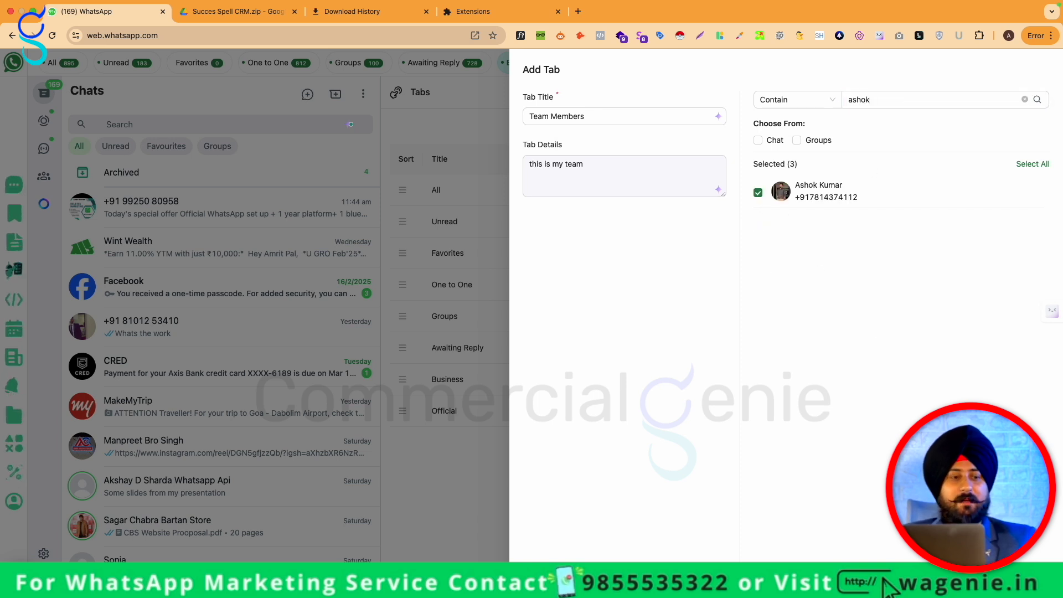
pyautogui.click(885, 586)
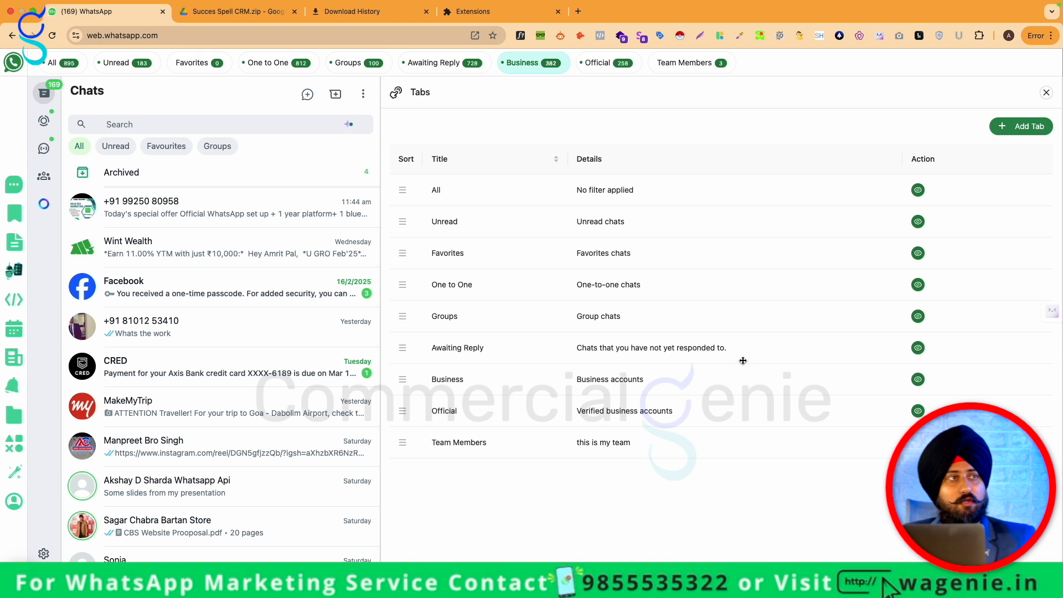
pyautogui.click(686, 64)
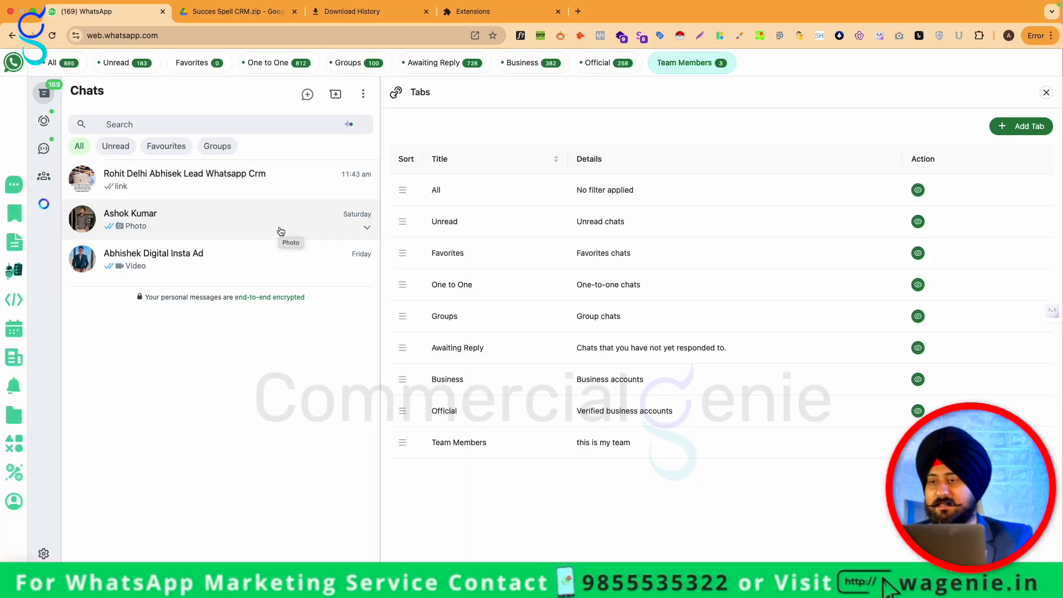
# Create a 'Membership' tab with three chats including SK Properties and filter the chat list to it
pyautogui.click(1021, 127)
pyautogui.click(880, 98)
pyautogui.click(575, 117)
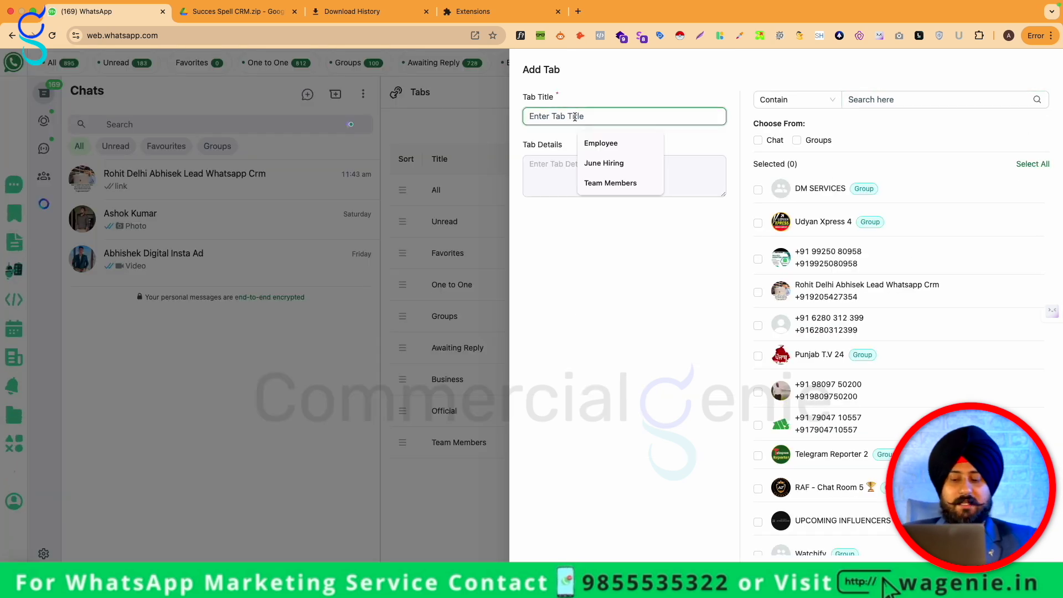
pyautogui.write('Membership')
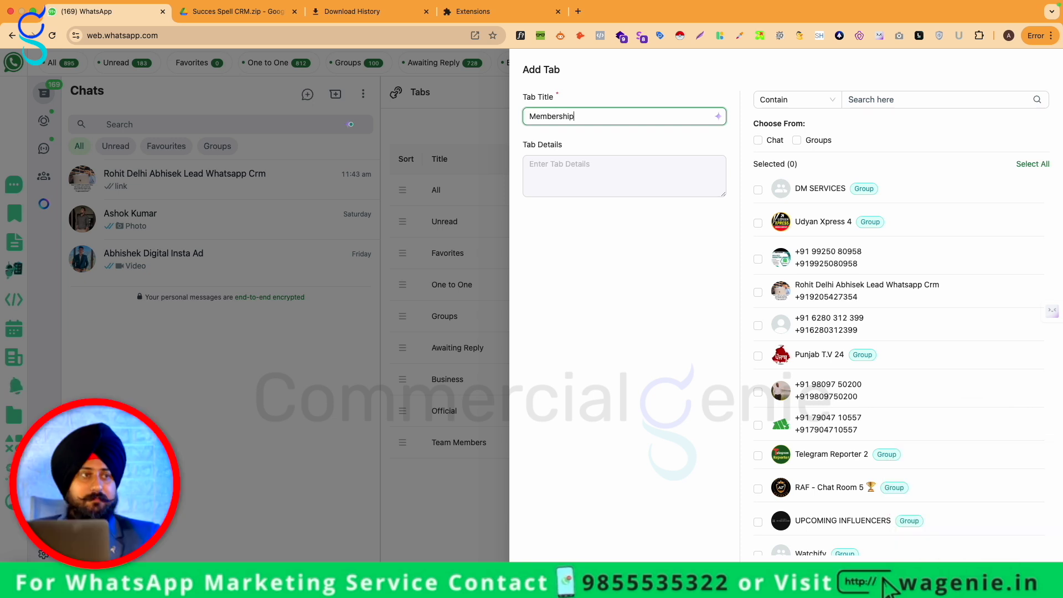
pyautogui.scroll(-3, 860, 233)
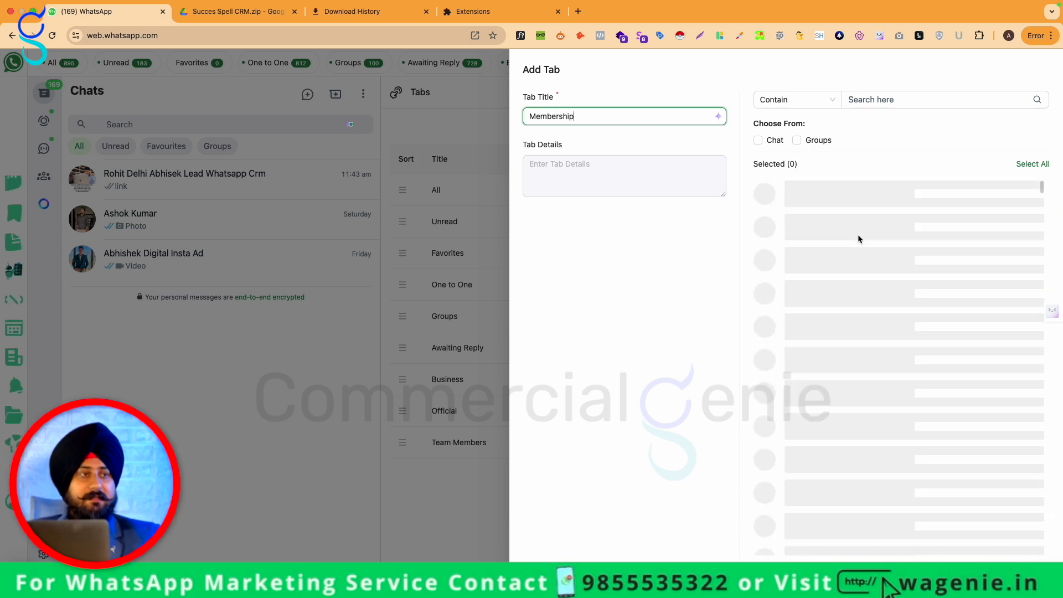
pyautogui.click(759, 297)
pyautogui.scroll(-3, 830, 413)
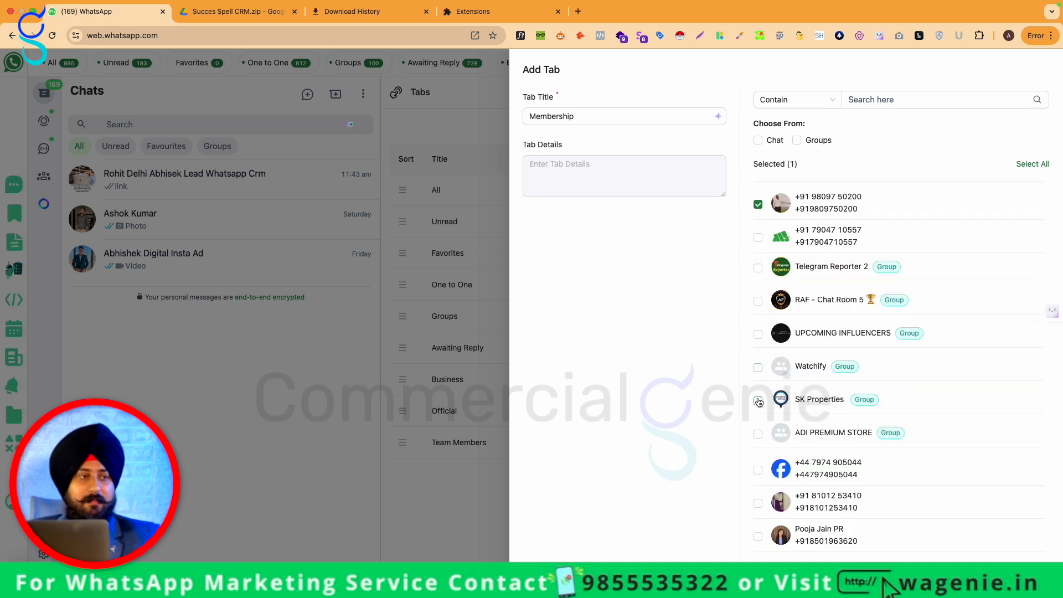
pyautogui.scroll(-3, 759, 404)
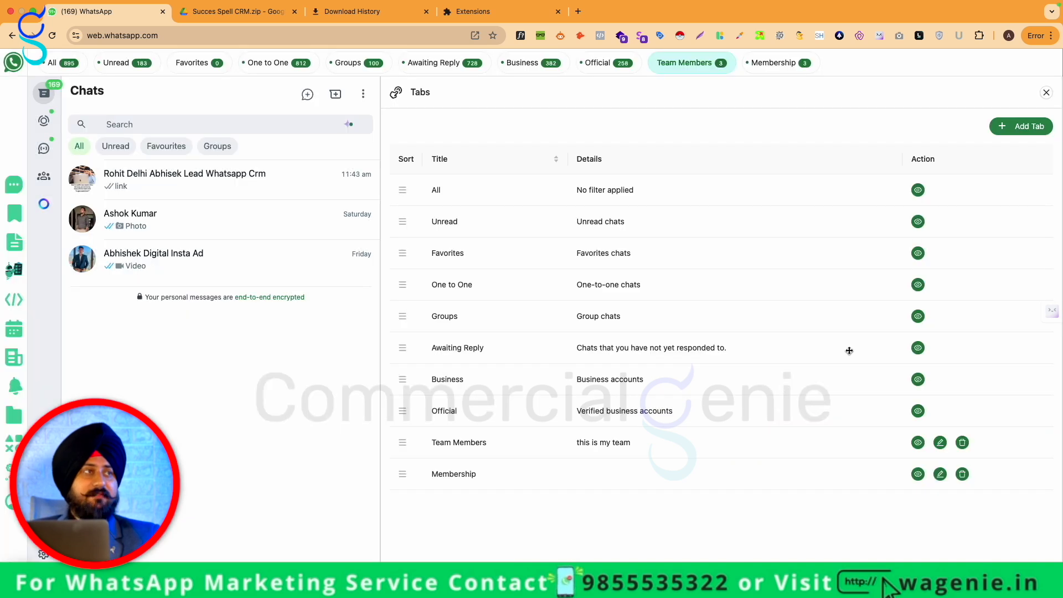
pyautogui.click(773, 63)
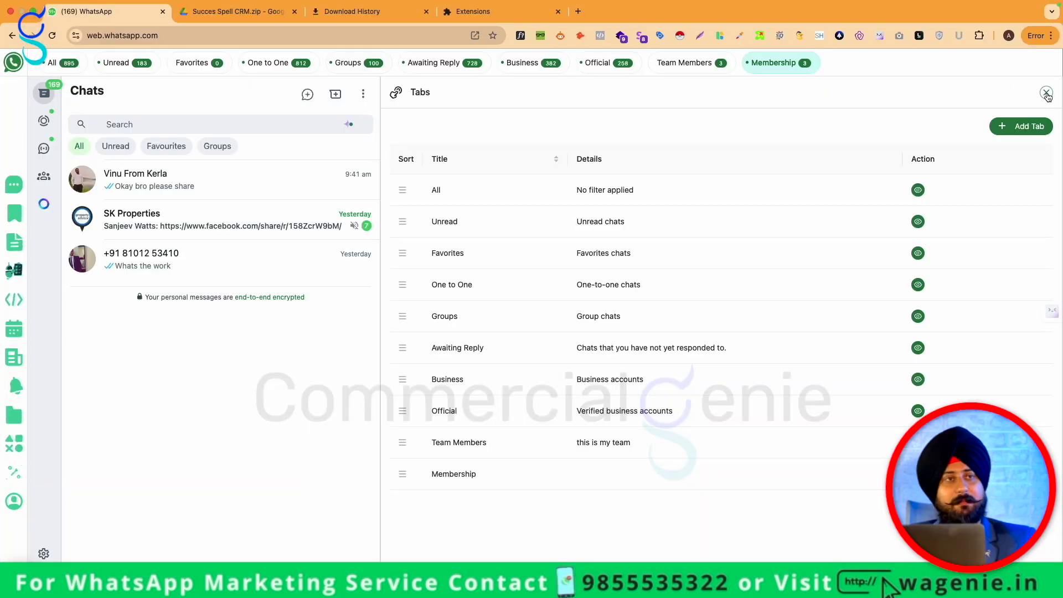
# Close the Tabs manager, start a new broadcast, and choose recipients from the contact list
pyautogui.click(1047, 96)
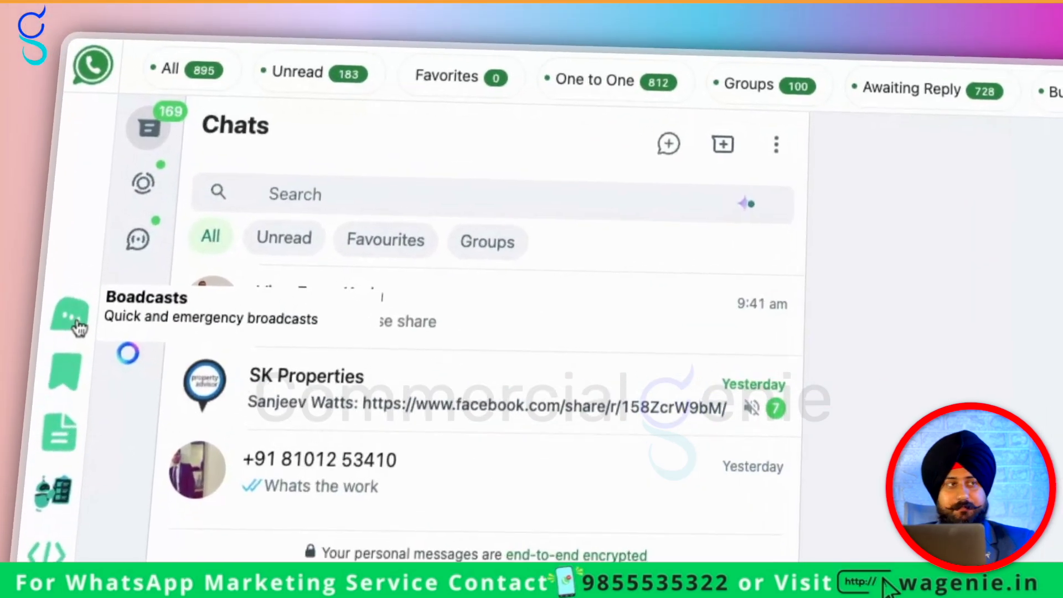
pyautogui.click(31, 157)
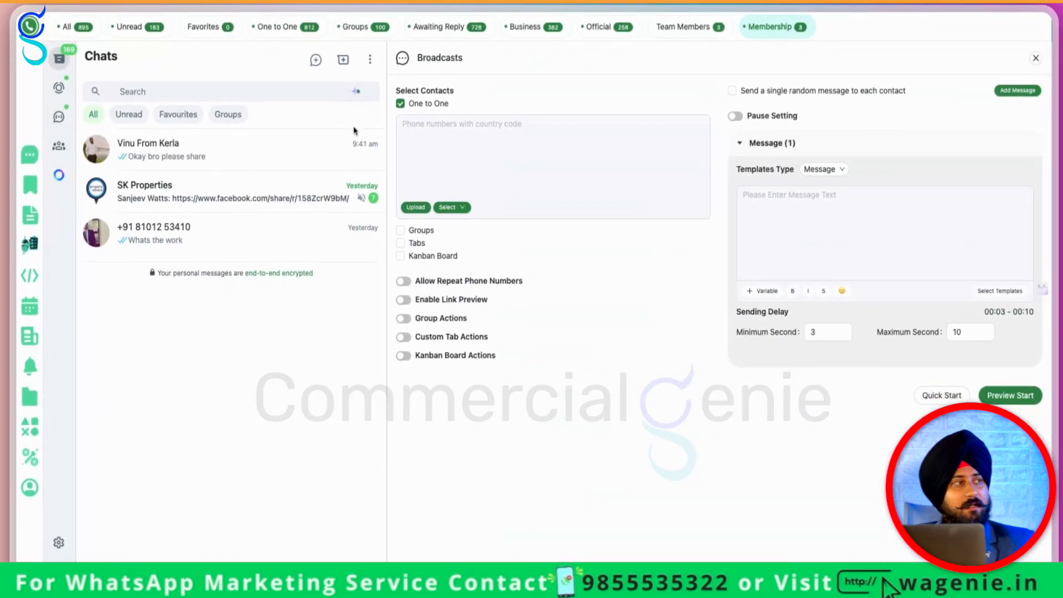
pyautogui.click(443, 145)
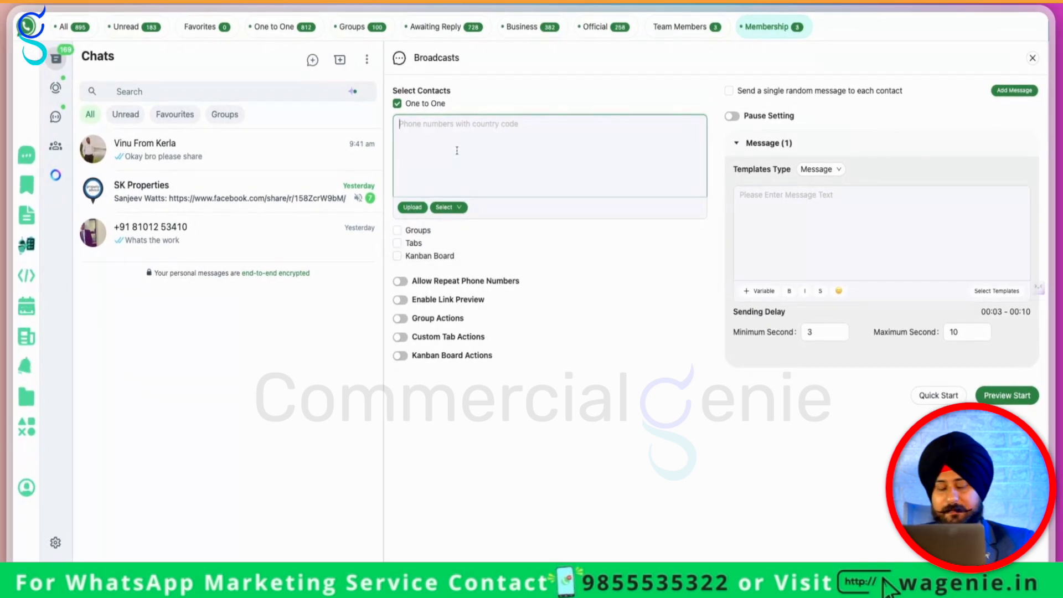
pyautogui.click(446, 207)
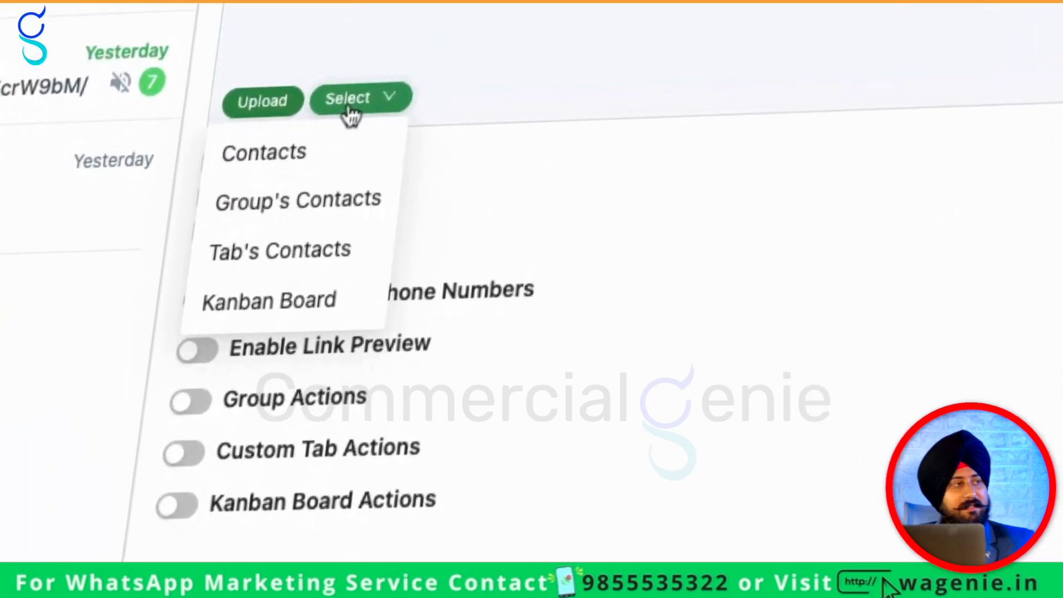
pyautogui.click(327, 153)
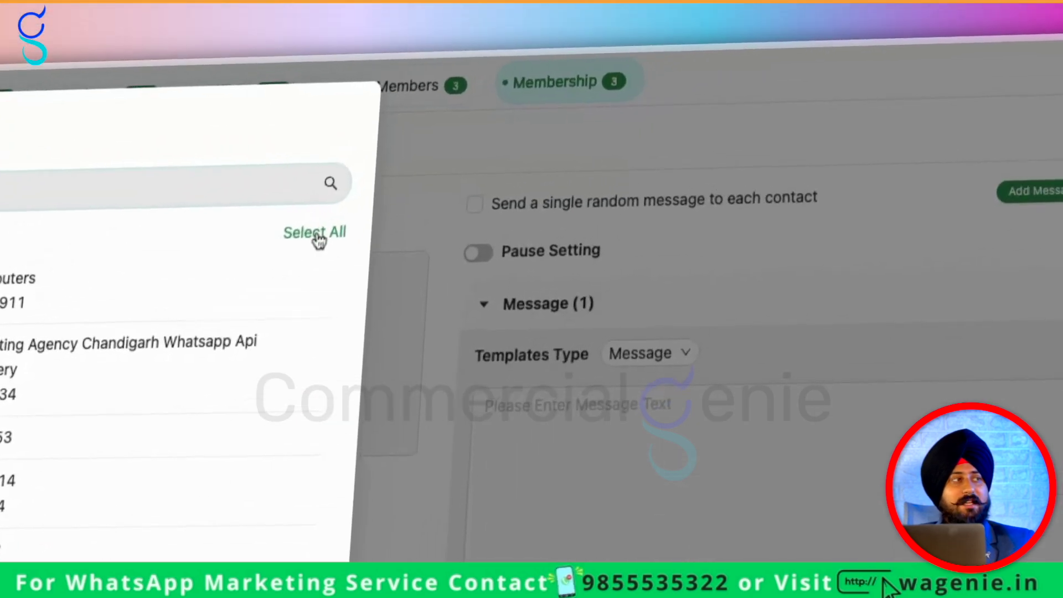
pyautogui.click(650, 103)
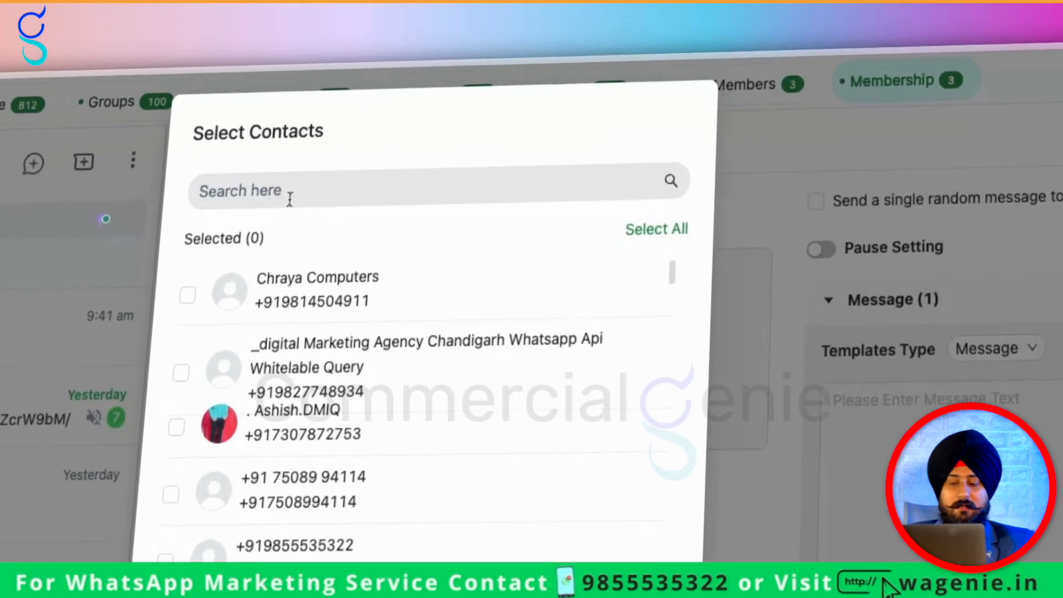
# Search for and tick two contacts by name, then save them as one-to-one recipients
pyautogui.click(427, 92)
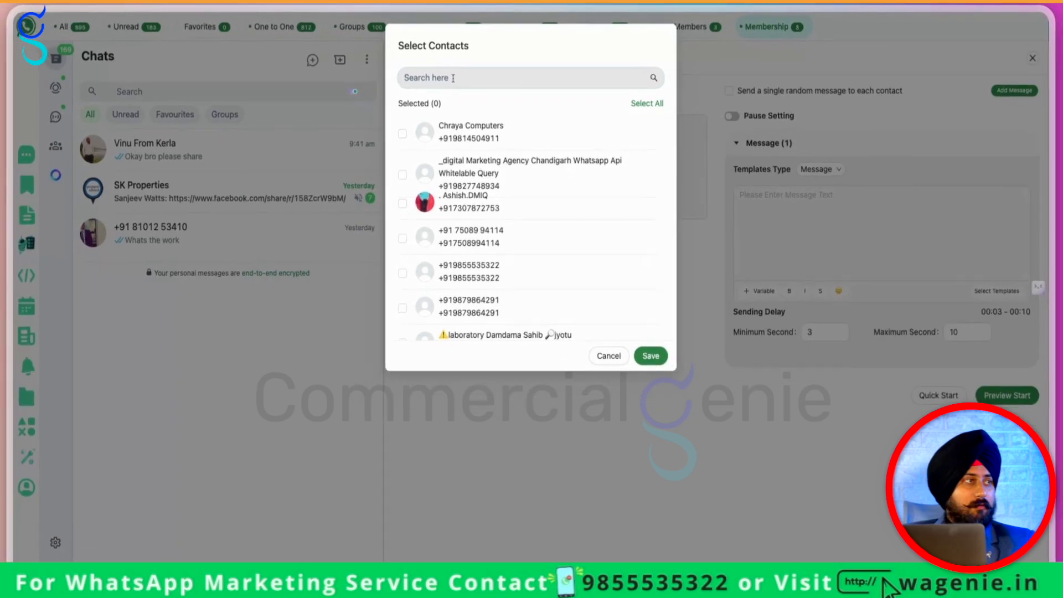
pyautogui.write('rohit')
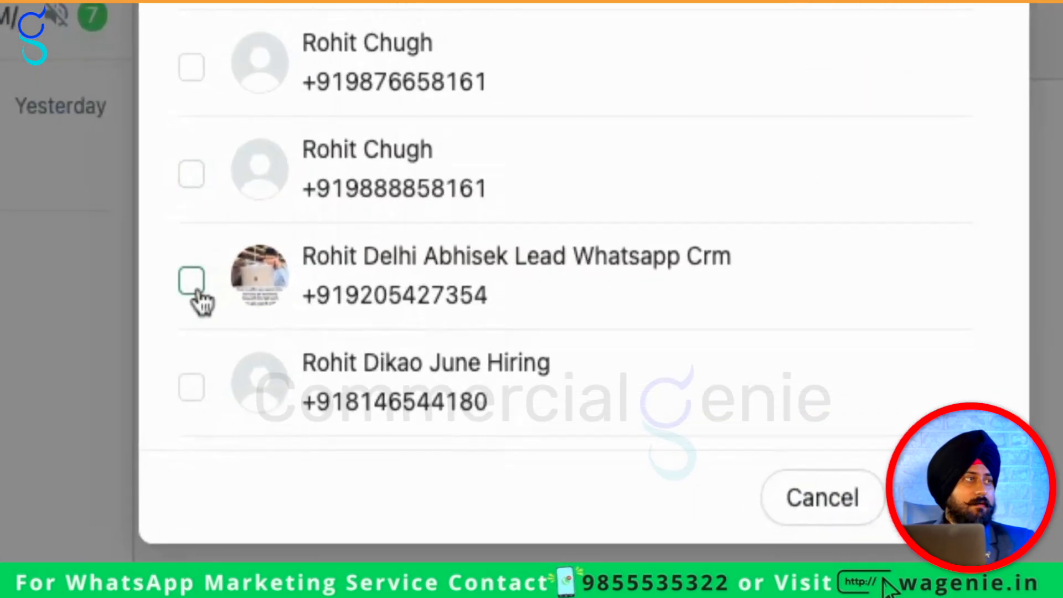
pyautogui.click(403, 308)
pyautogui.doubleClick(258, 115)
pyautogui.write('abhis')
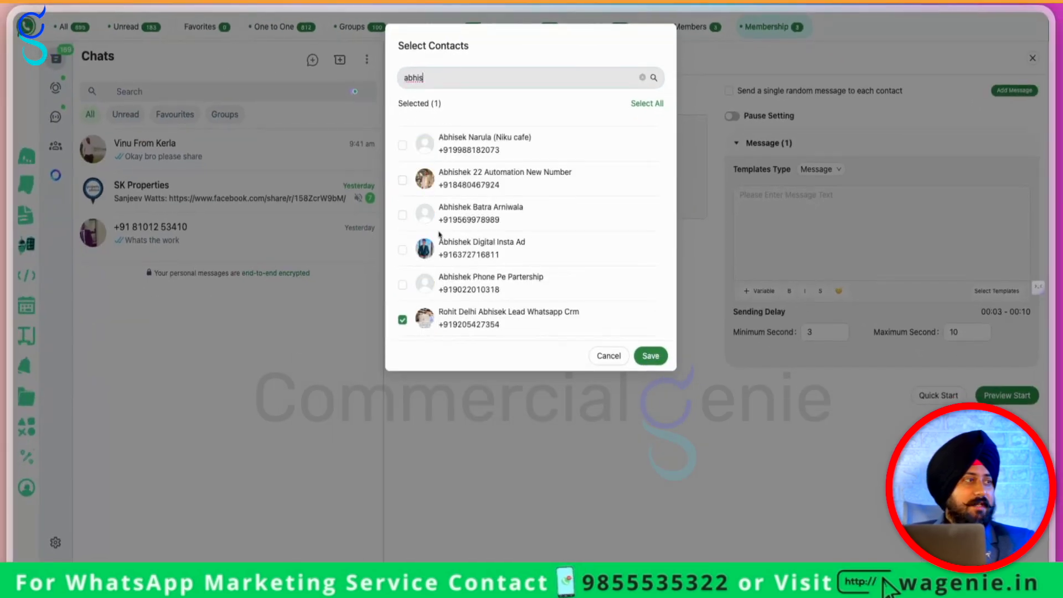
pyautogui.scroll(-1, 439, 235)
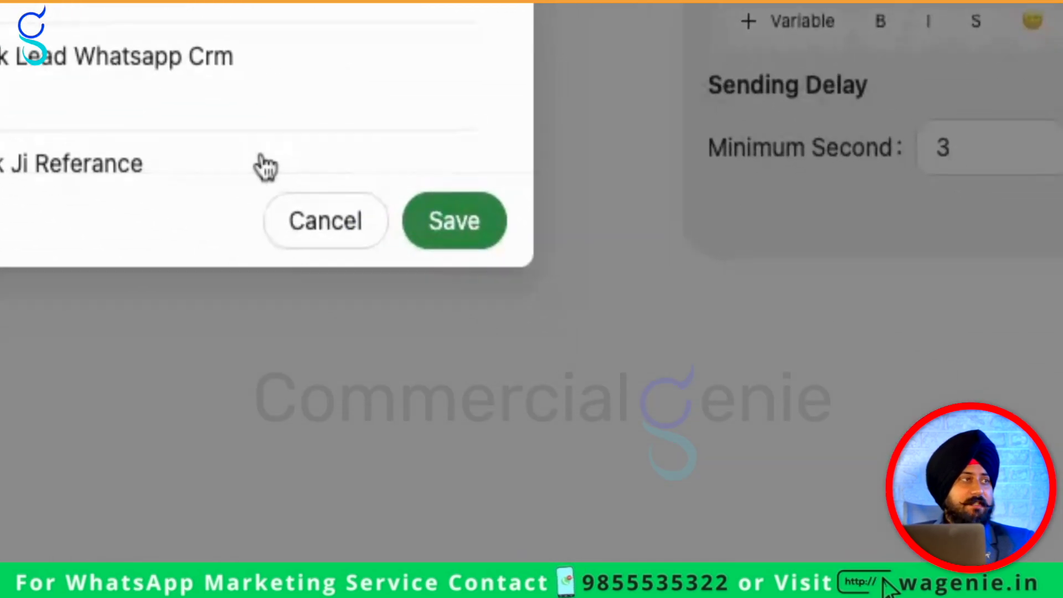
pyautogui.click(684, 349)
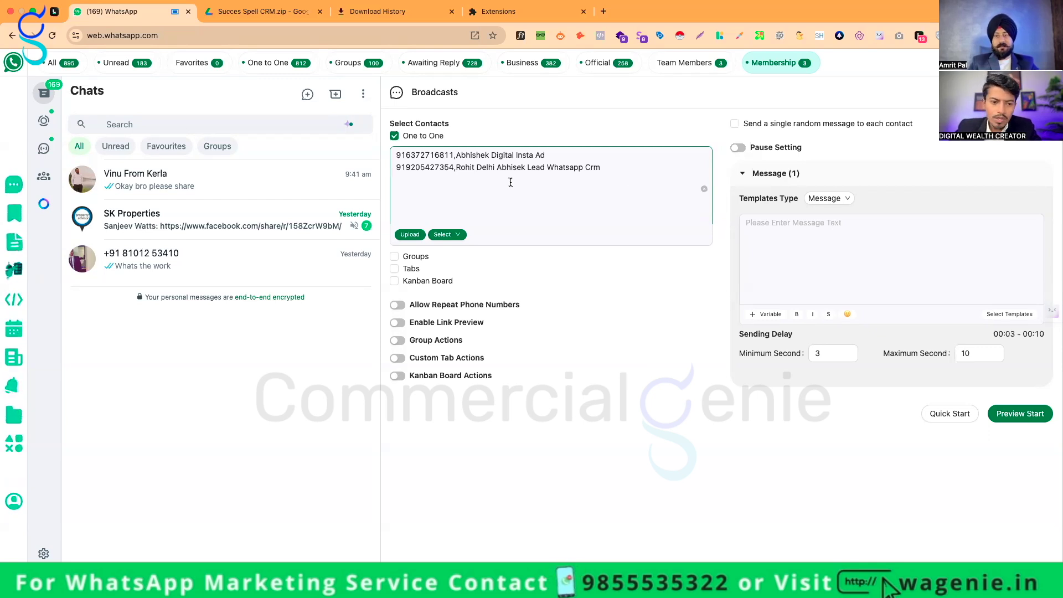
# Clear the phone number recipients and add the Team Members custom tab as the recipient group
pyautogui.click(524, 164)
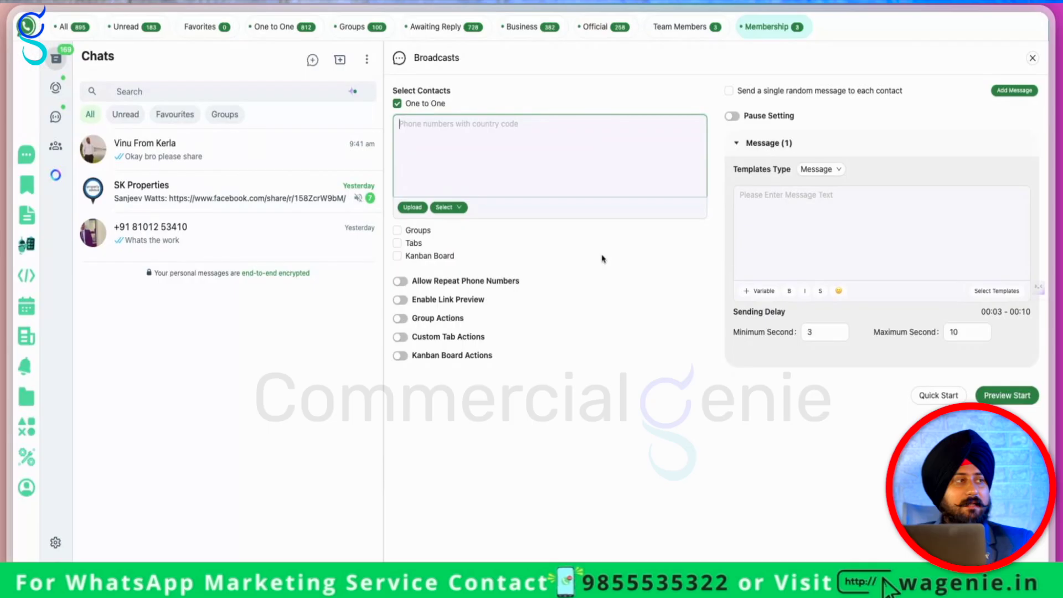
pyautogui.click(398, 243)
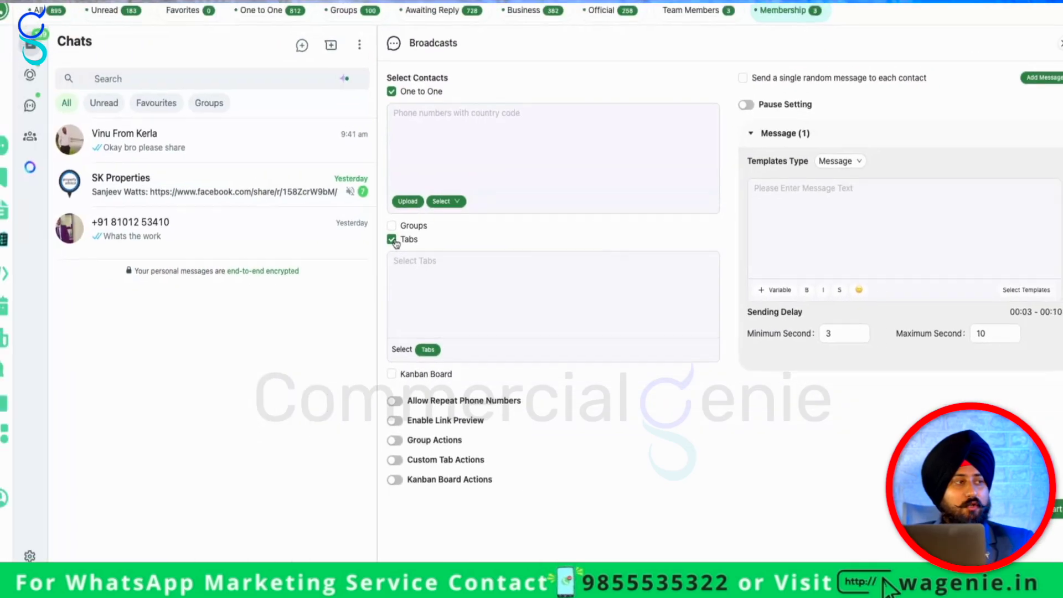
pyautogui.click(395, 305)
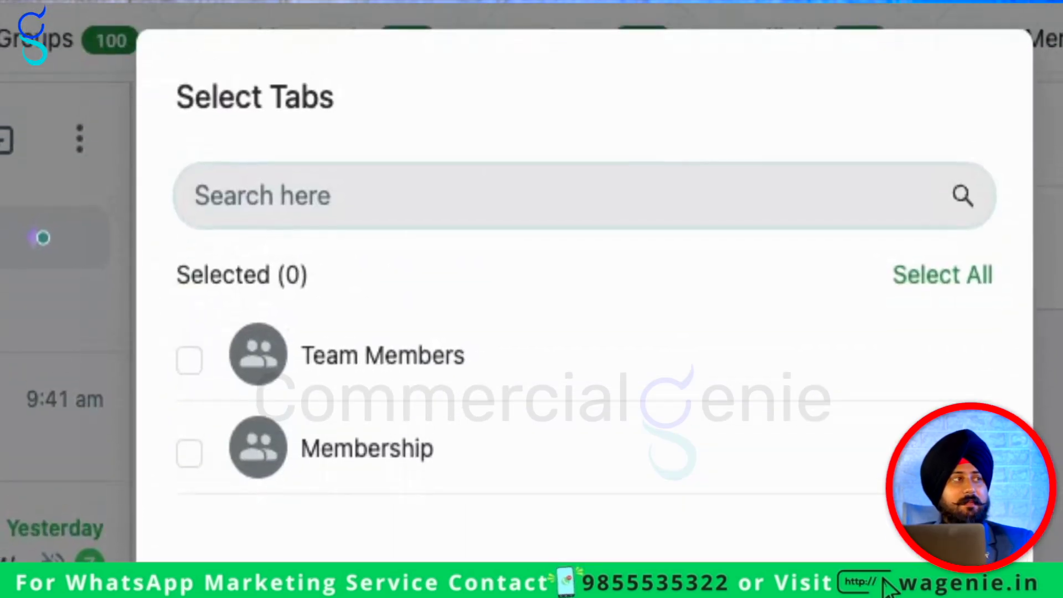
pyautogui.click(287, 382)
pyautogui.click(504, 351)
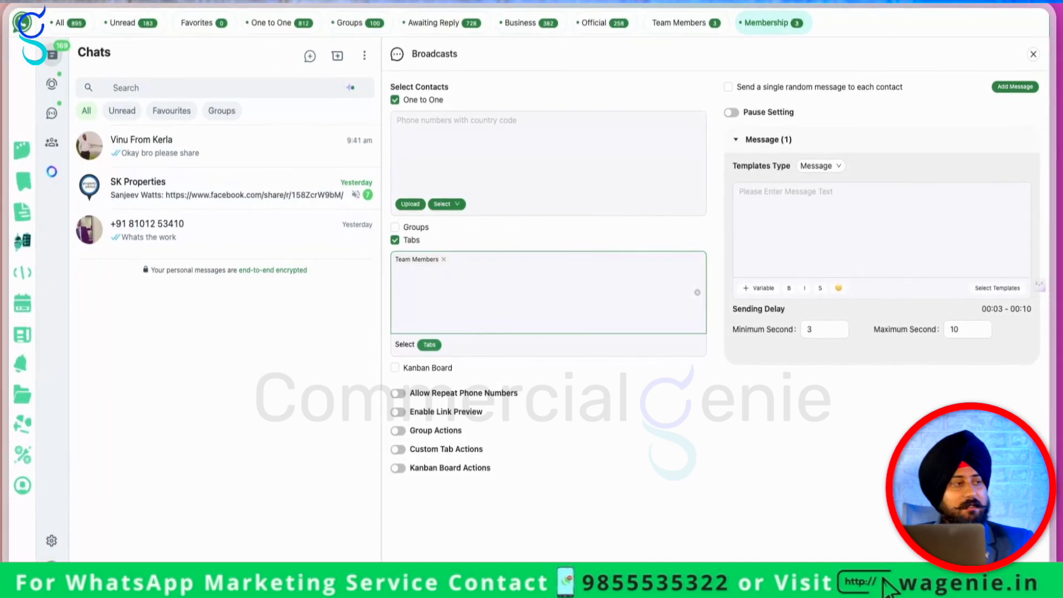
# Toggle the allow-repeat-phone-numbers option on and back off
pyautogui.click(574, 424)
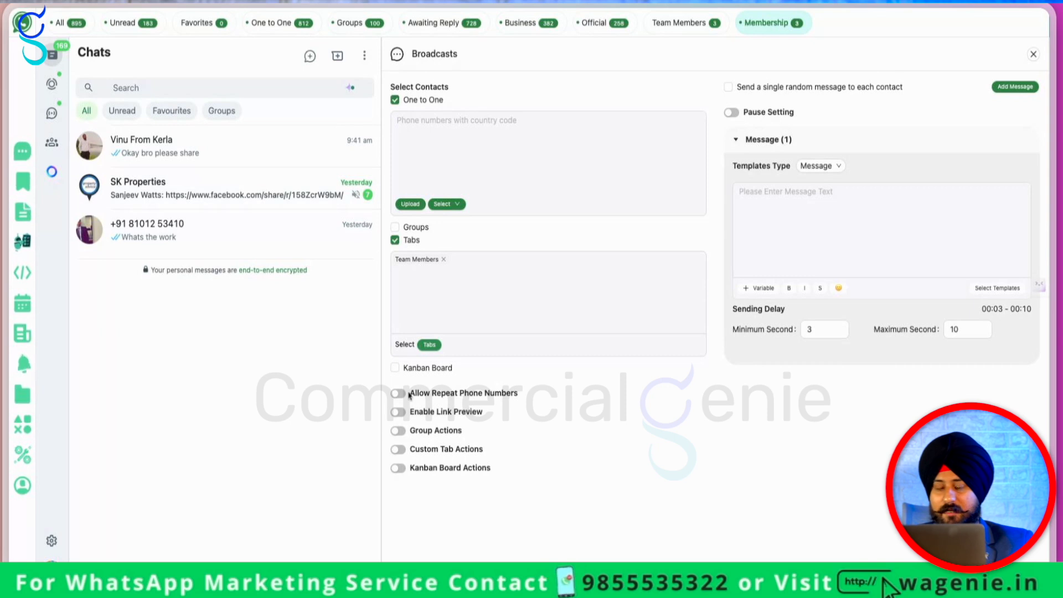
pyautogui.click(398, 394)
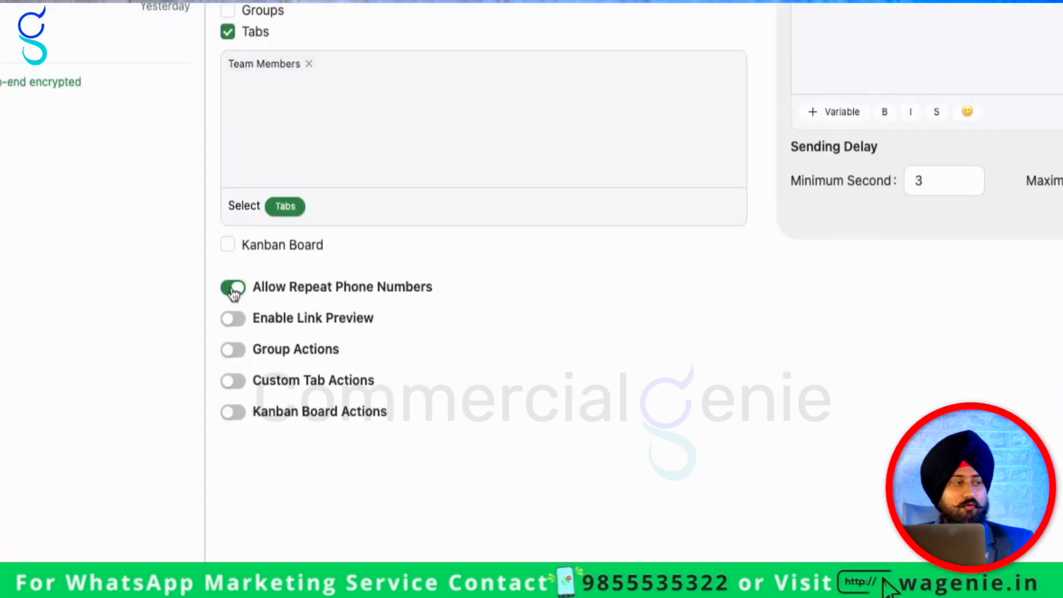
pyautogui.click(398, 394)
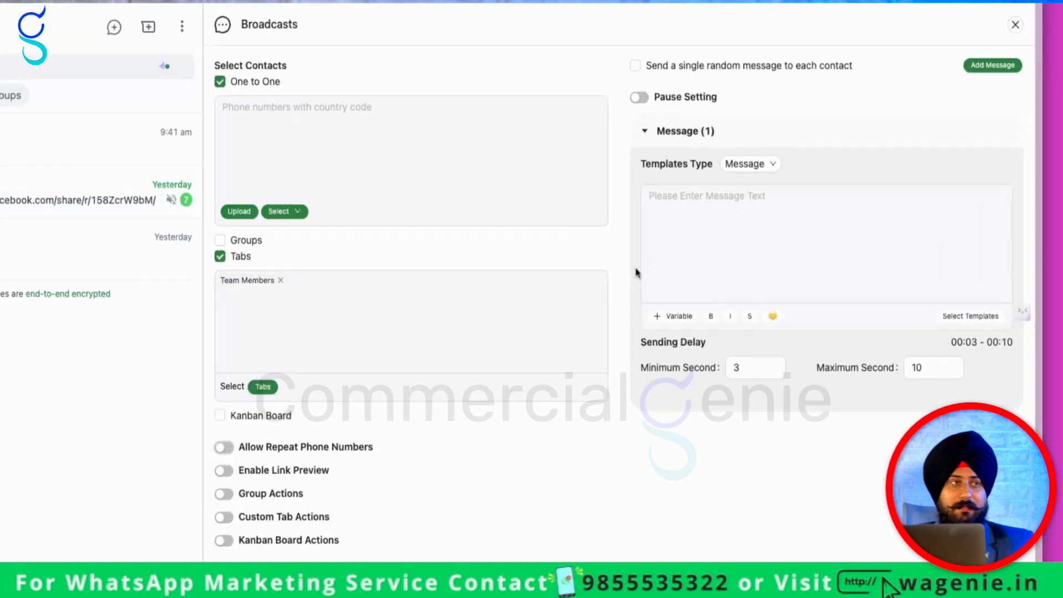
pyautogui.click(787, 211)
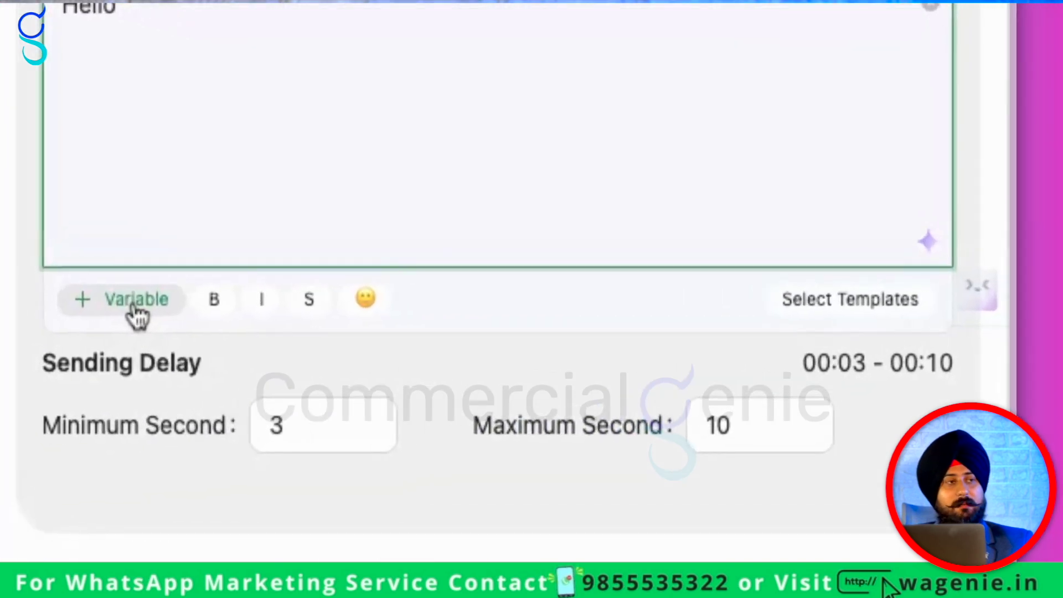
pyautogui.click(761, 292)
pyautogui.click(284, 457)
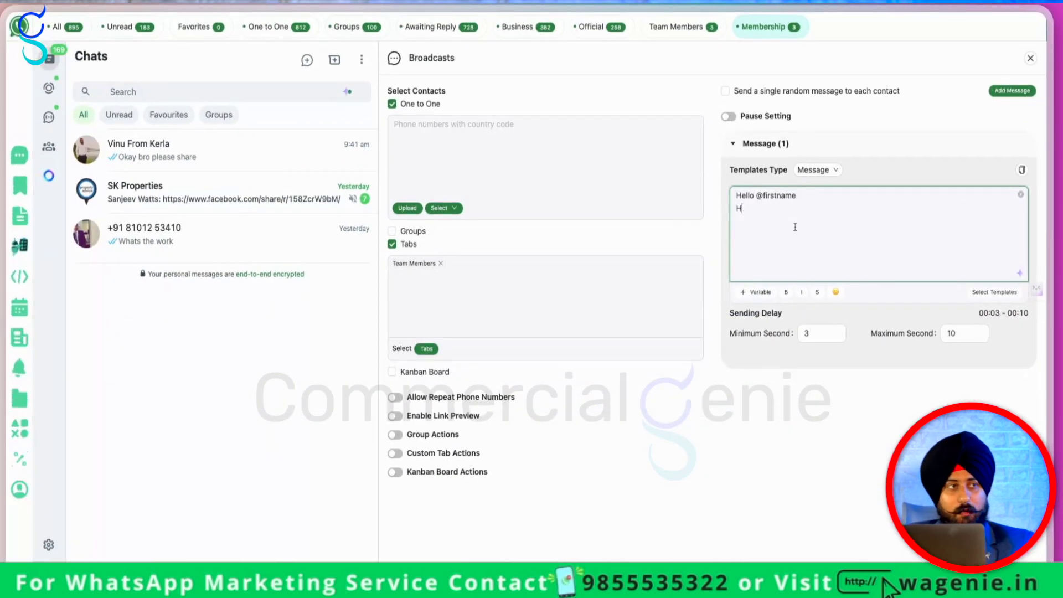
pyautogui.write('you')
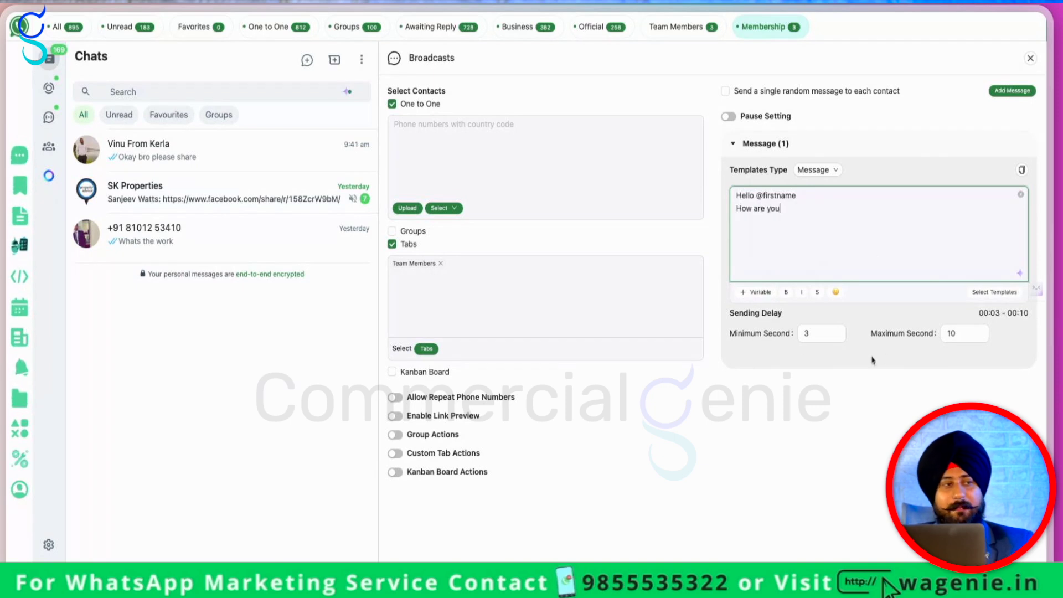
pyautogui.click(729, 318)
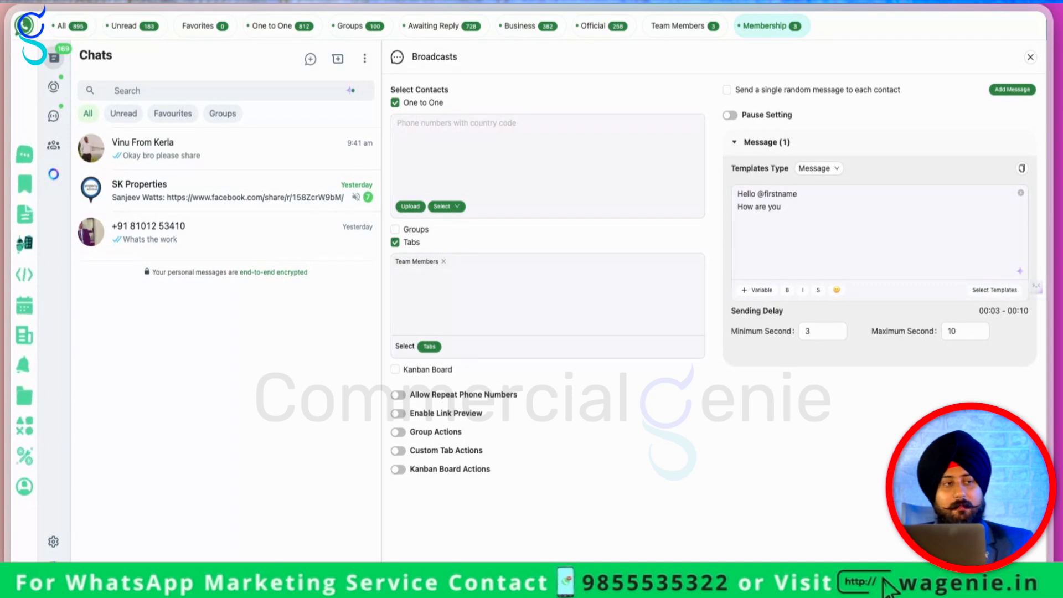
pyautogui.click(943, 331)
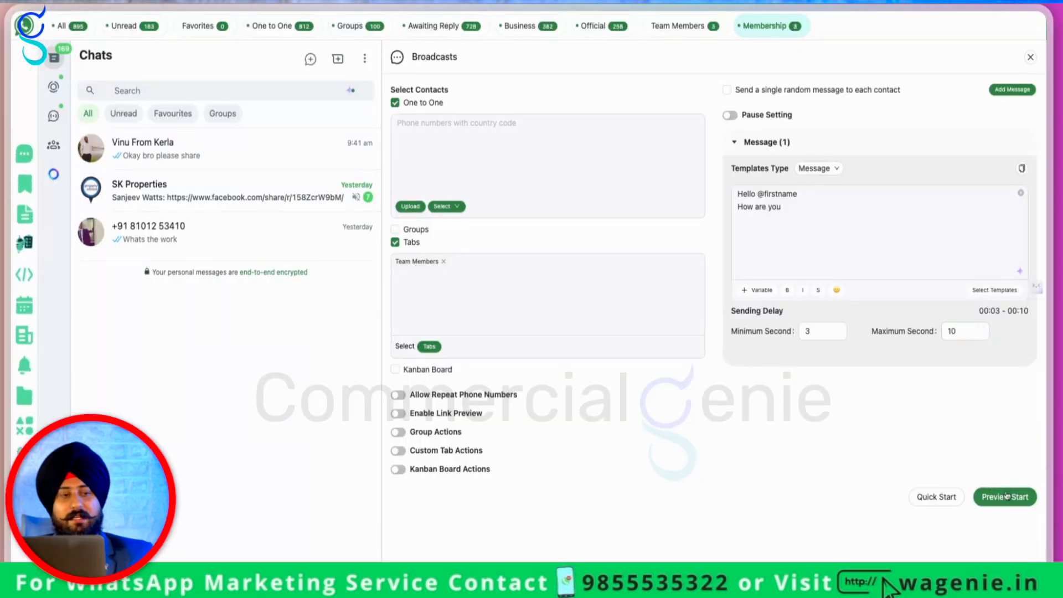
# Preview the broadcast, then start sending it to the three Team Members chats, accepting the caution
pyautogui.click(1007, 496)
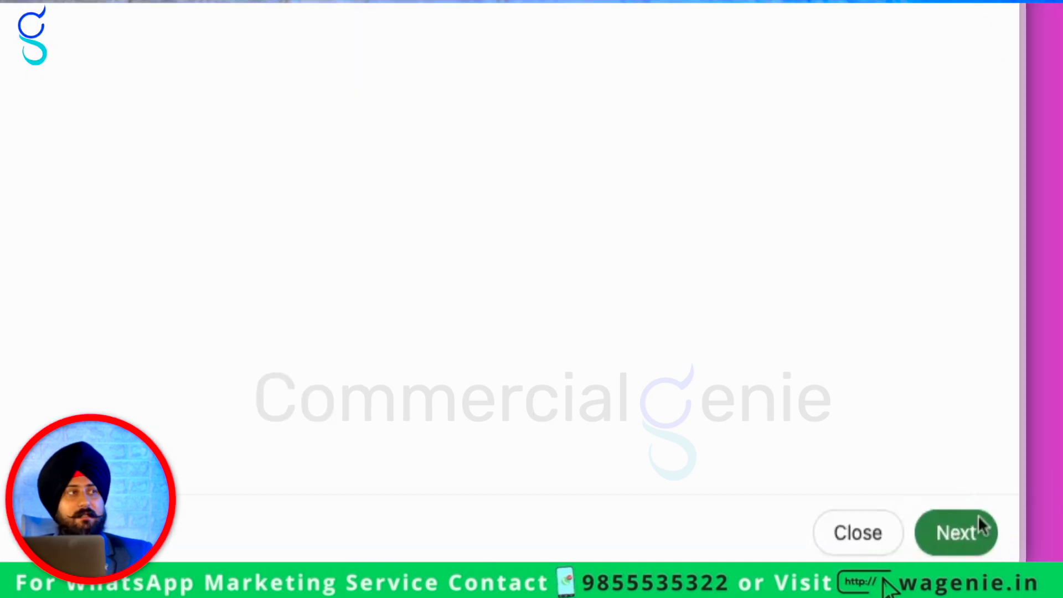
pyautogui.click(956, 529)
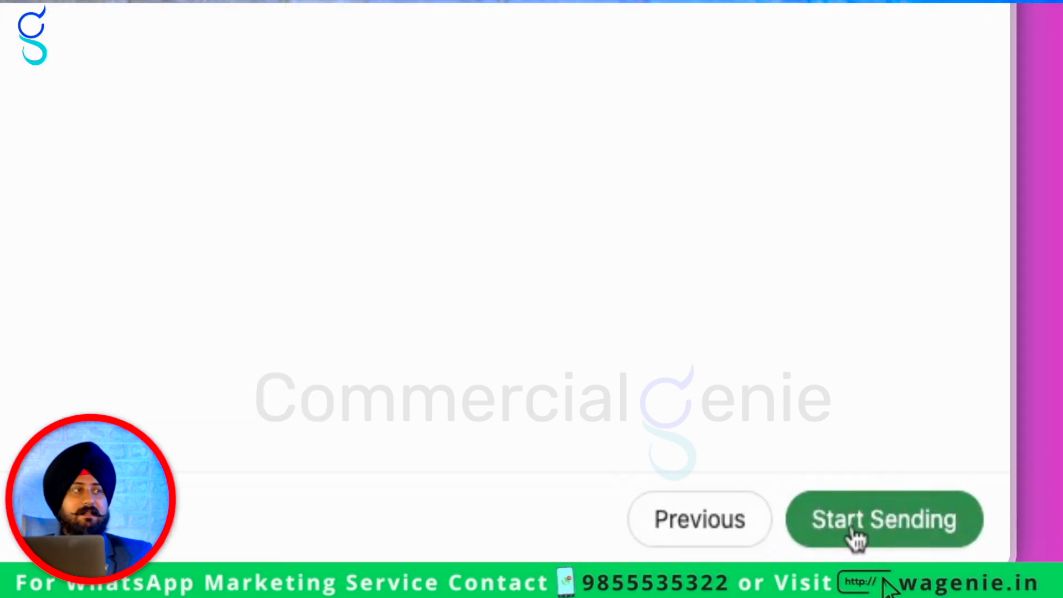
pyautogui.click(1000, 571)
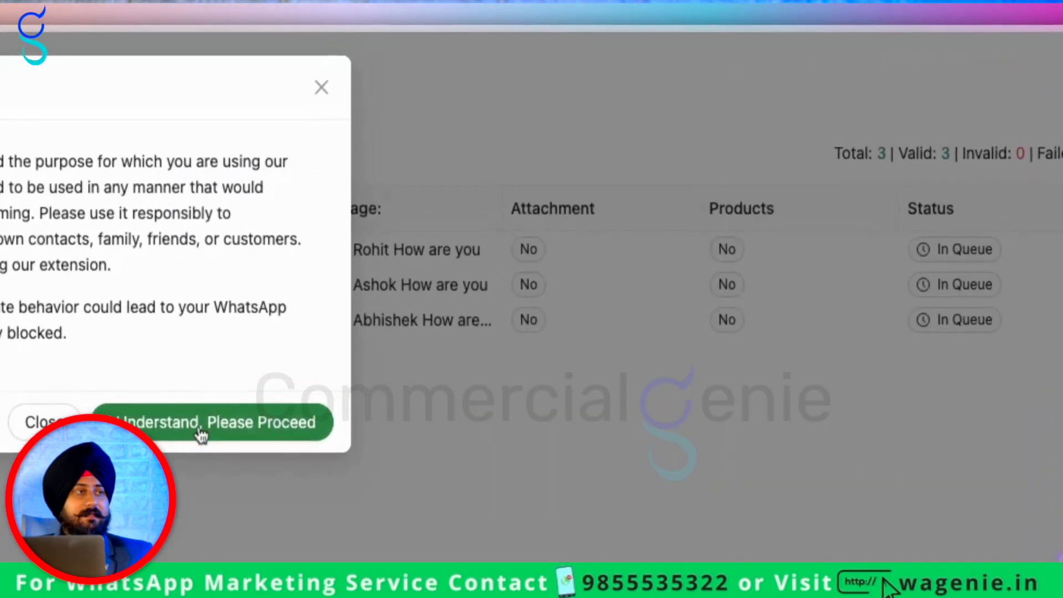
pyautogui.click(599, 200)
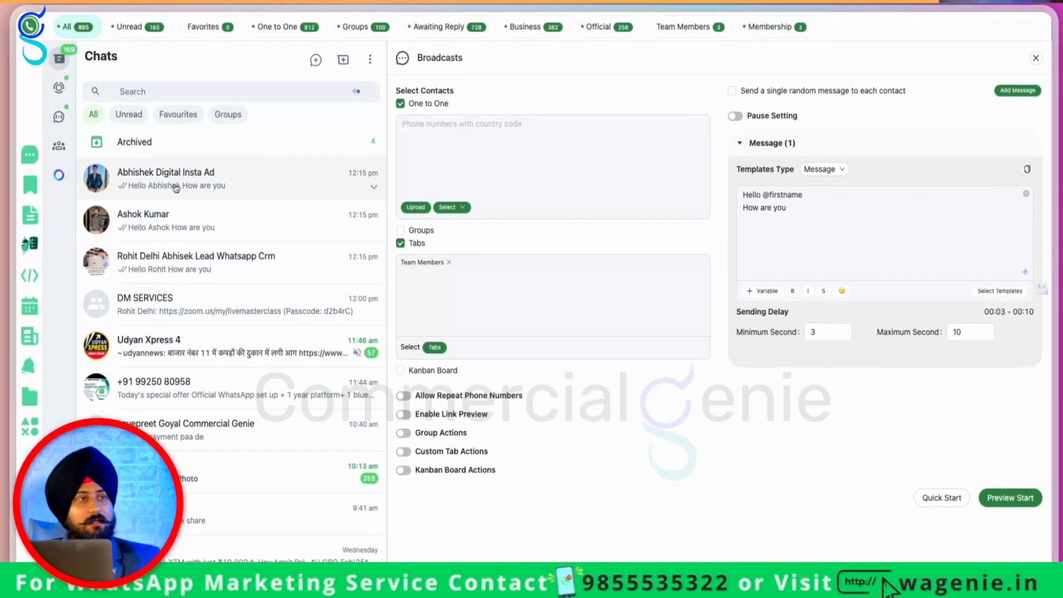
# Check the three recipients' chats for the delivered greeting, then start a fresh empty broadcast
pyautogui.click(176, 188)
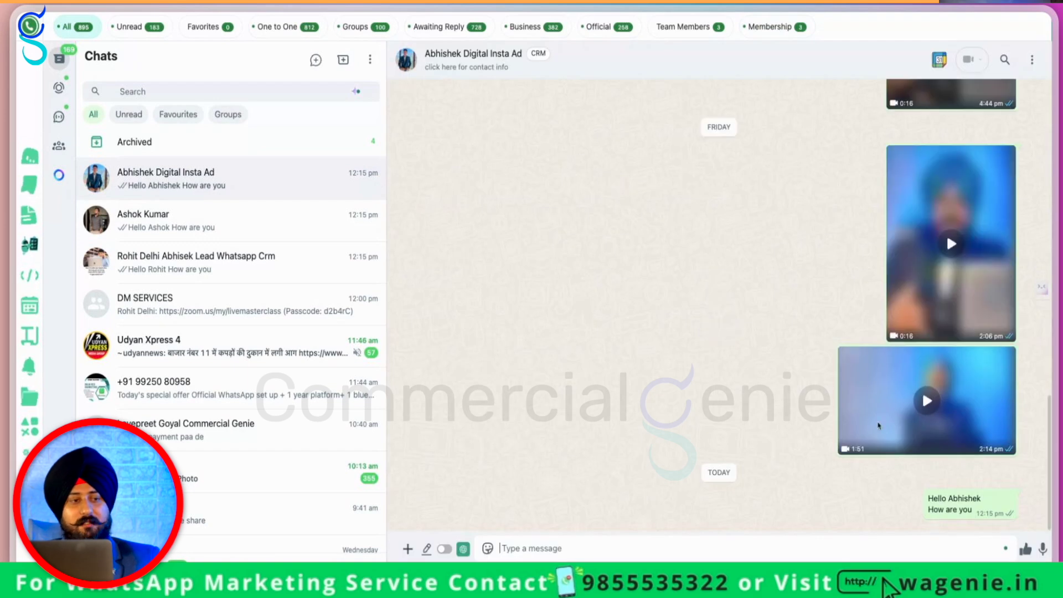
pyautogui.click(177, 221)
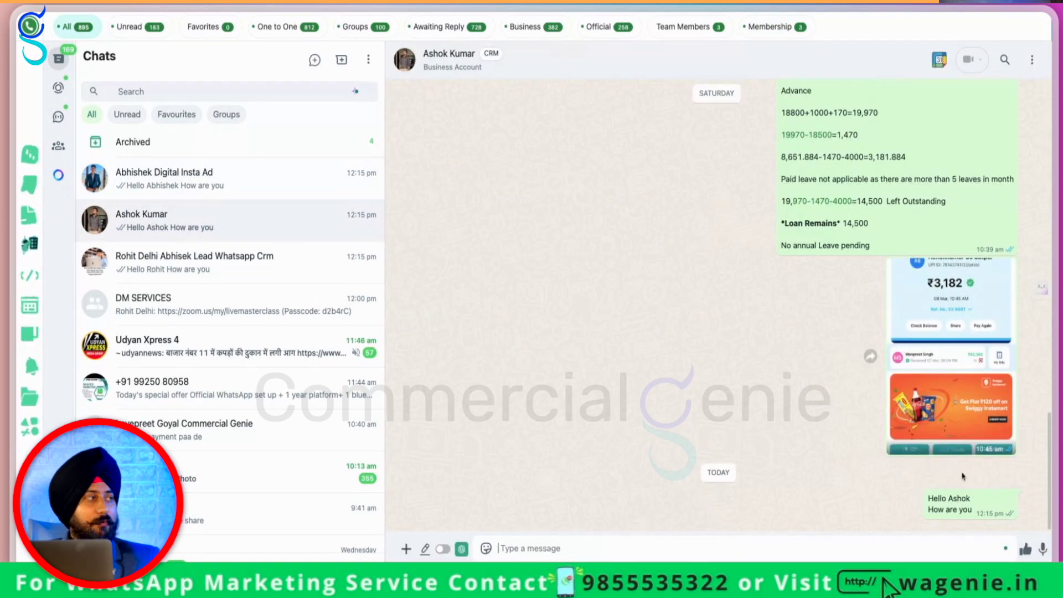
pyautogui.click(247, 275)
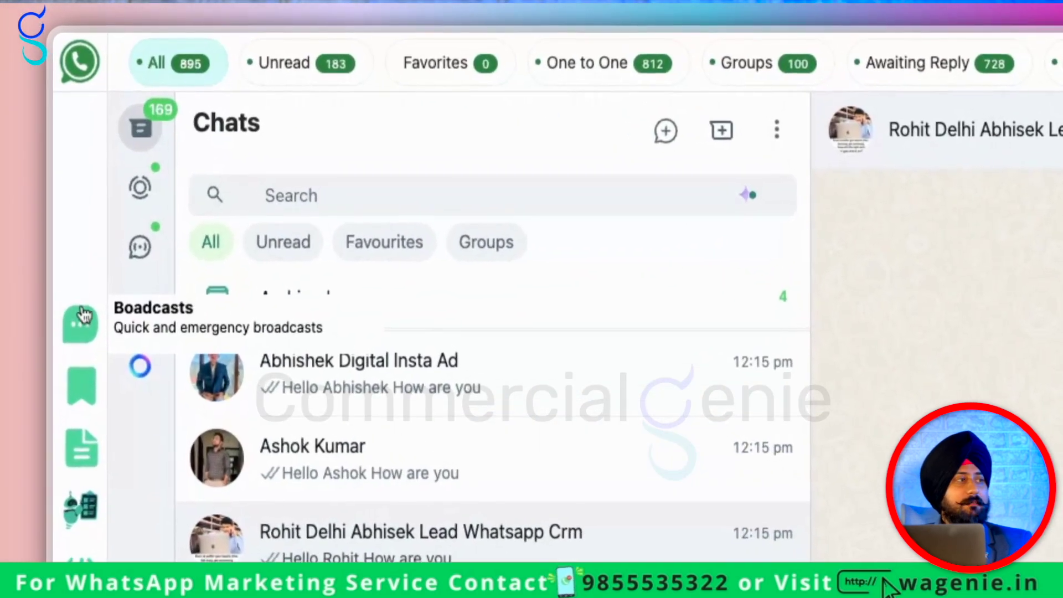
pyautogui.click(19, 150)
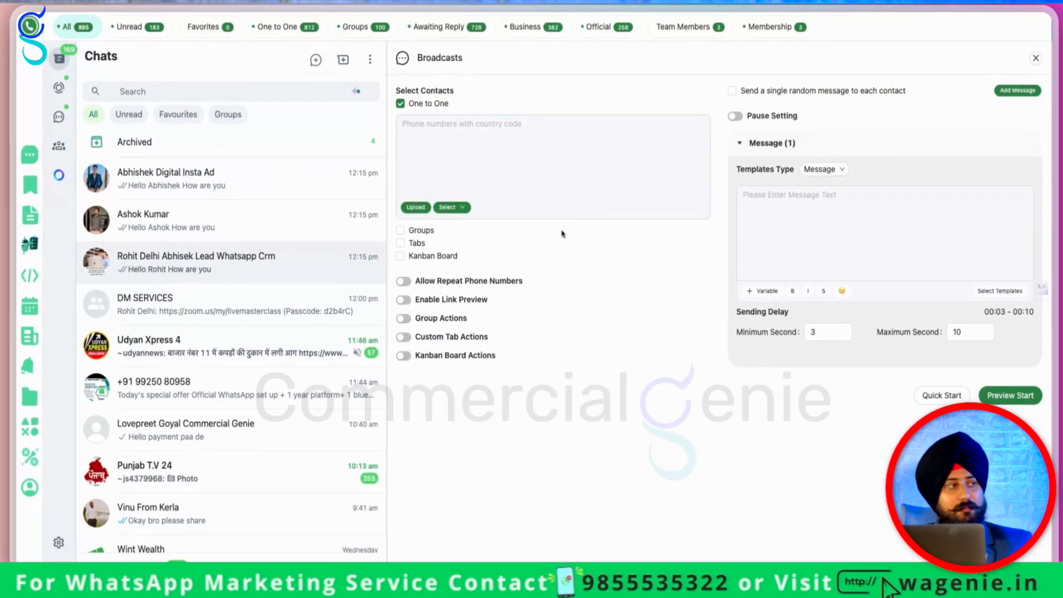
# Target the broadcast at contacts in the Kanban Board's Processing stage
pyautogui.click(431, 264)
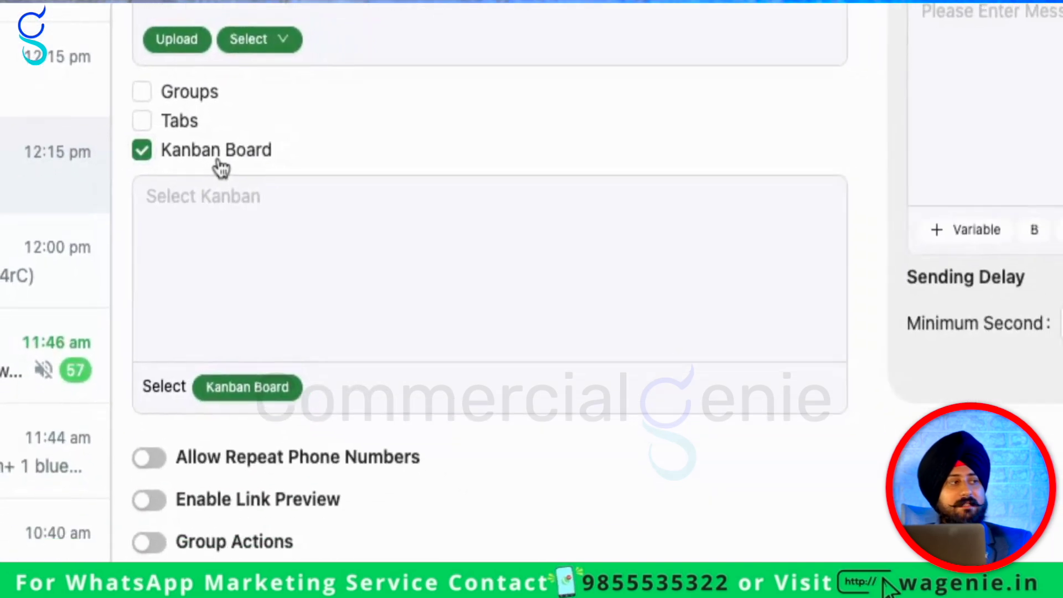
pyautogui.click(208, 257)
pyautogui.click(199, 398)
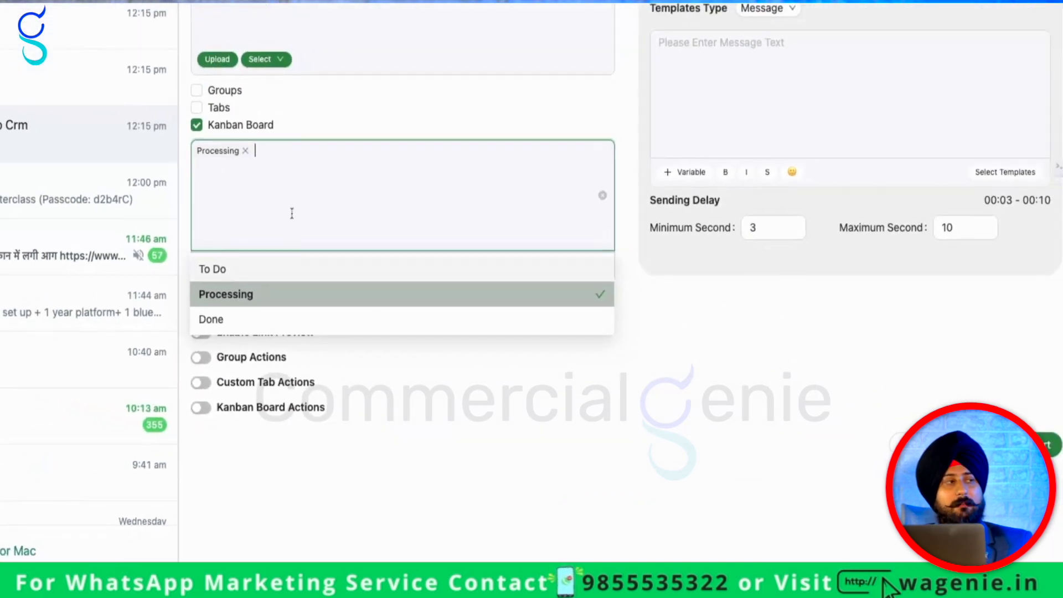
pyautogui.click(687, 332)
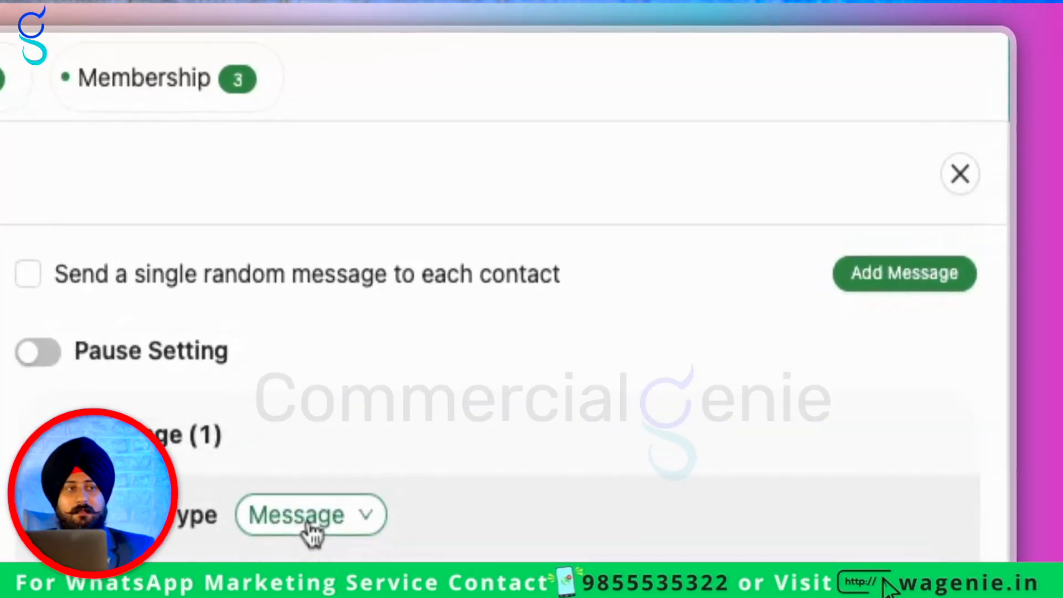
# Set the message type to Message + Buttons, fill the button title and description, then bring up Templates
pyautogui.click(794, 183)
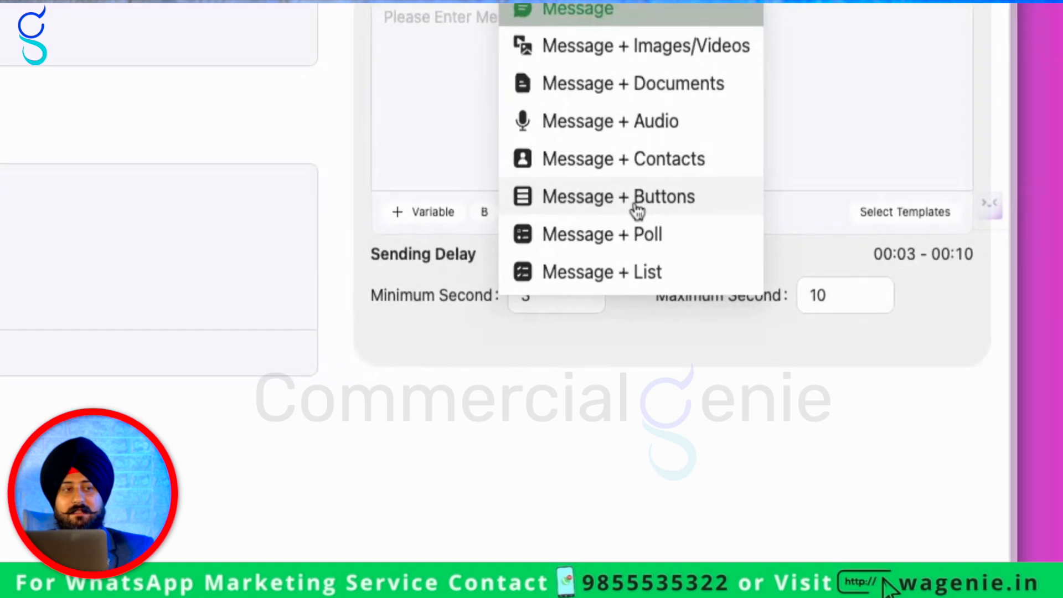
pyautogui.click(822, 273)
pyautogui.scroll(-1, 851, 358)
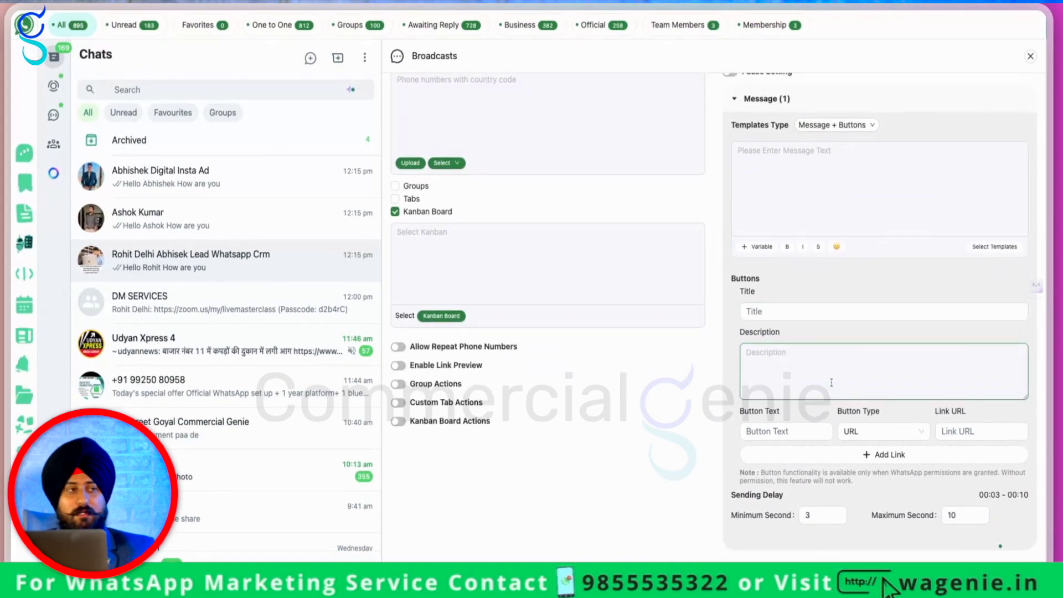
pyautogui.click(804, 313)
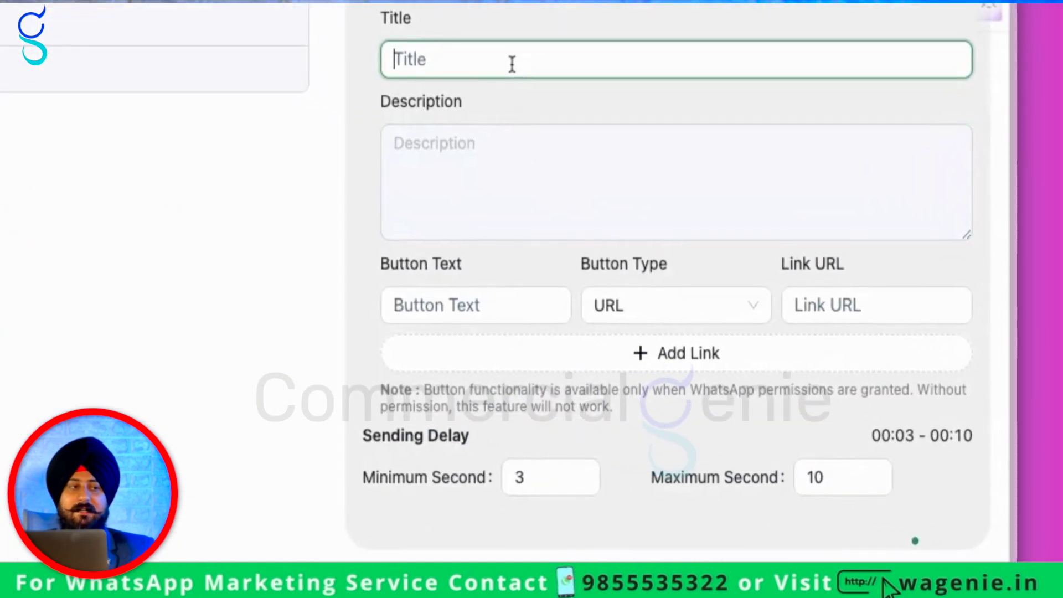
pyautogui.click(513, 172)
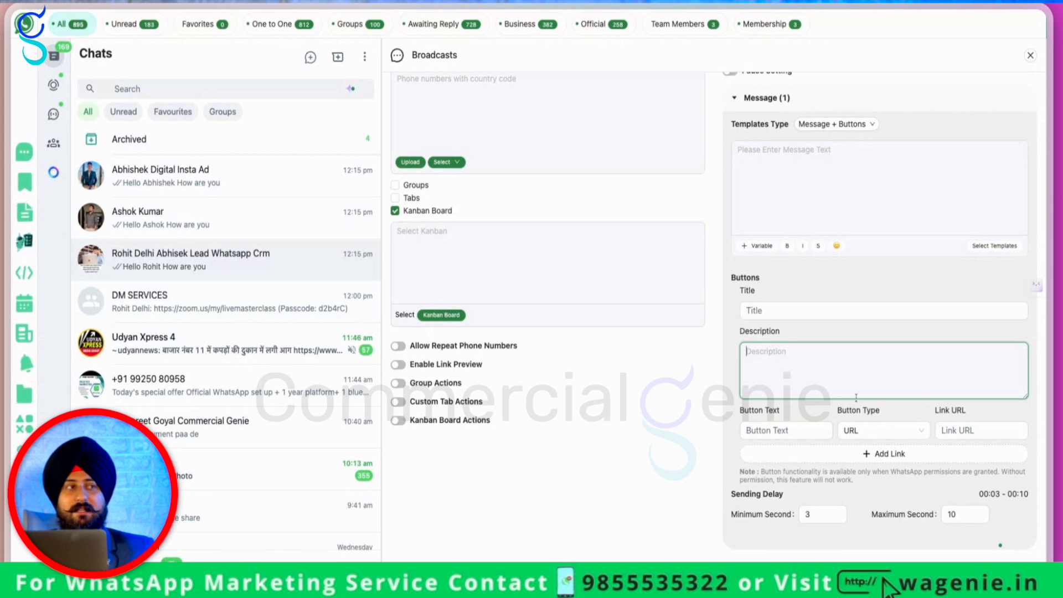
pyautogui.scroll(3, 856, 397)
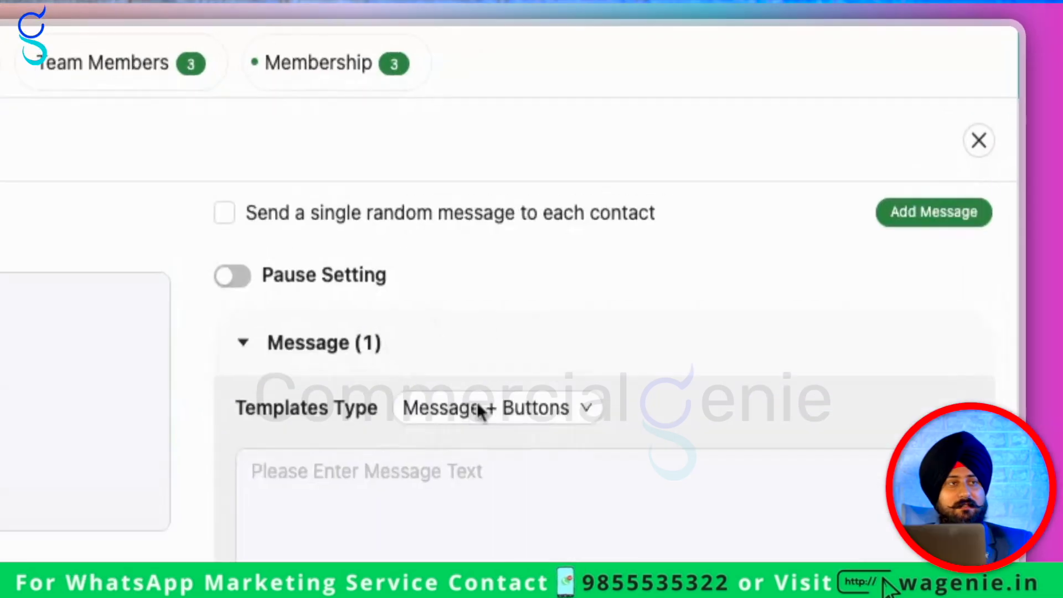
pyautogui.click(477, 405)
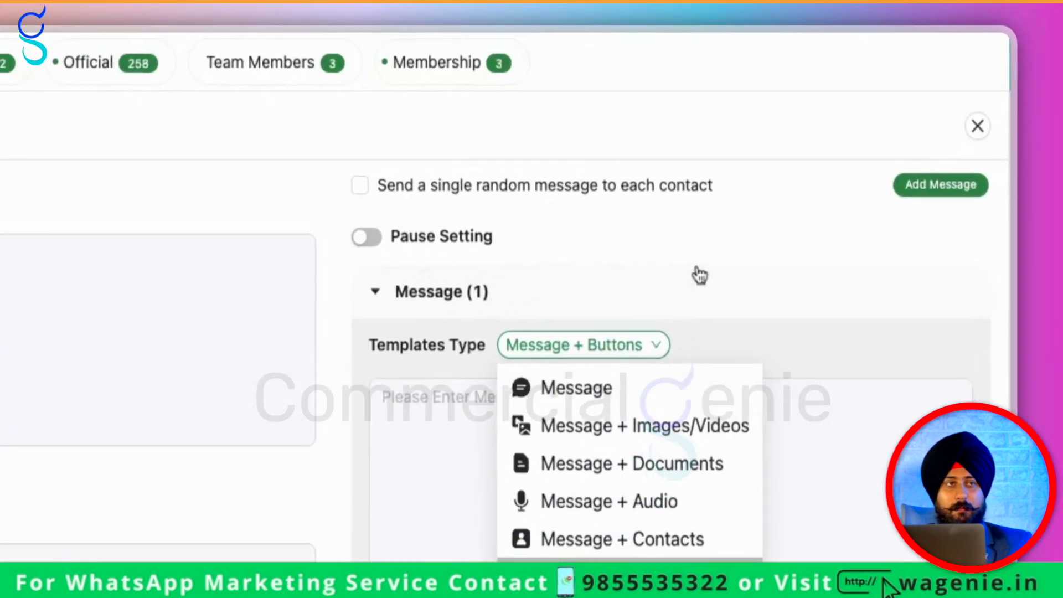
pyautogui.click(894, 131)
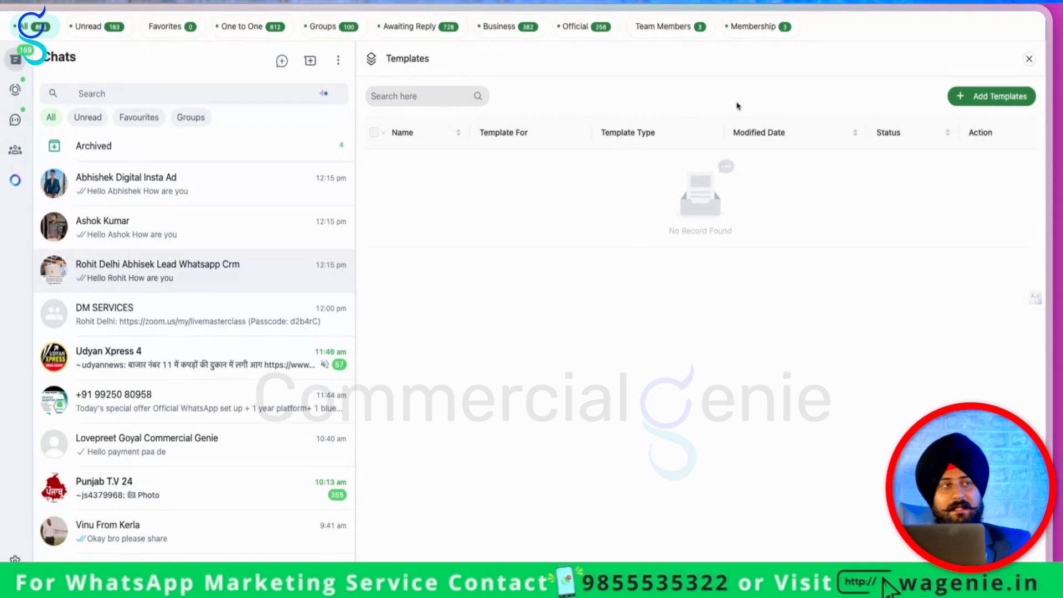
# Begin a new template with the message text Hello and the name 'hello'
pyautogui.click(989, 93)
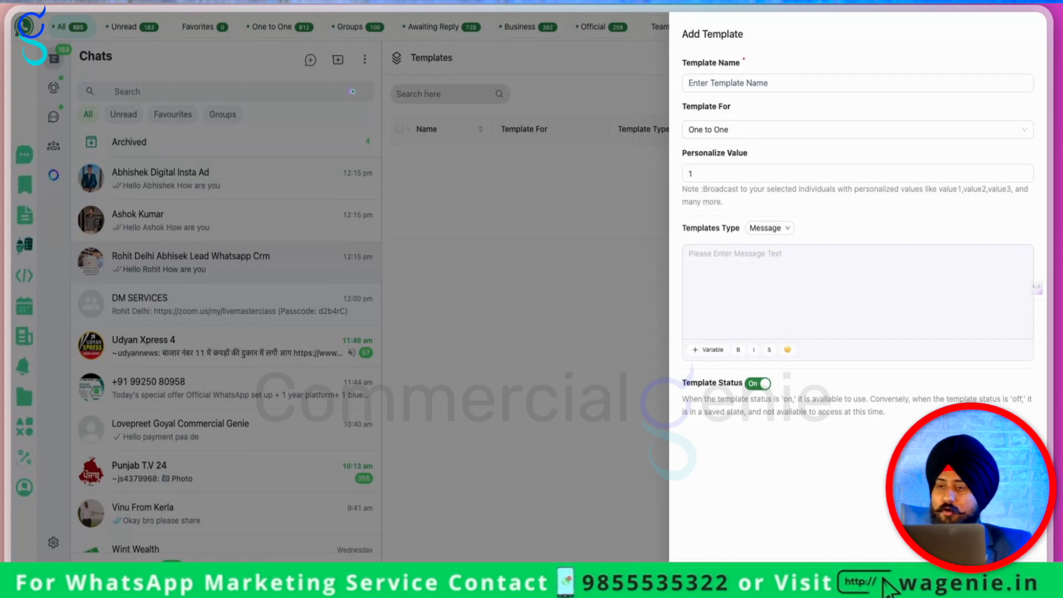
pyautogui.click(737, 279)
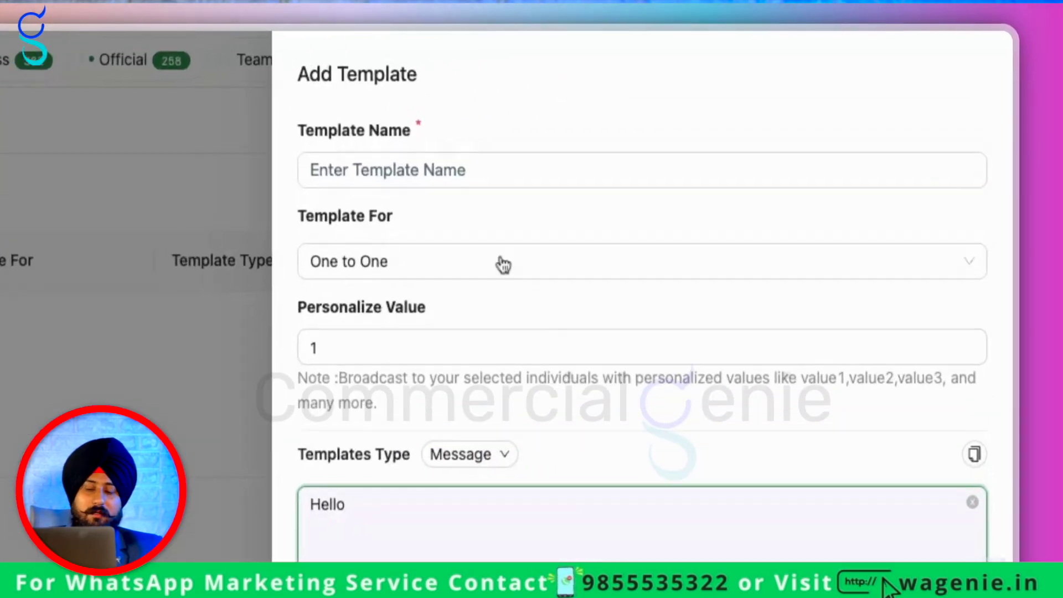
pyautogui.click(757, 82)
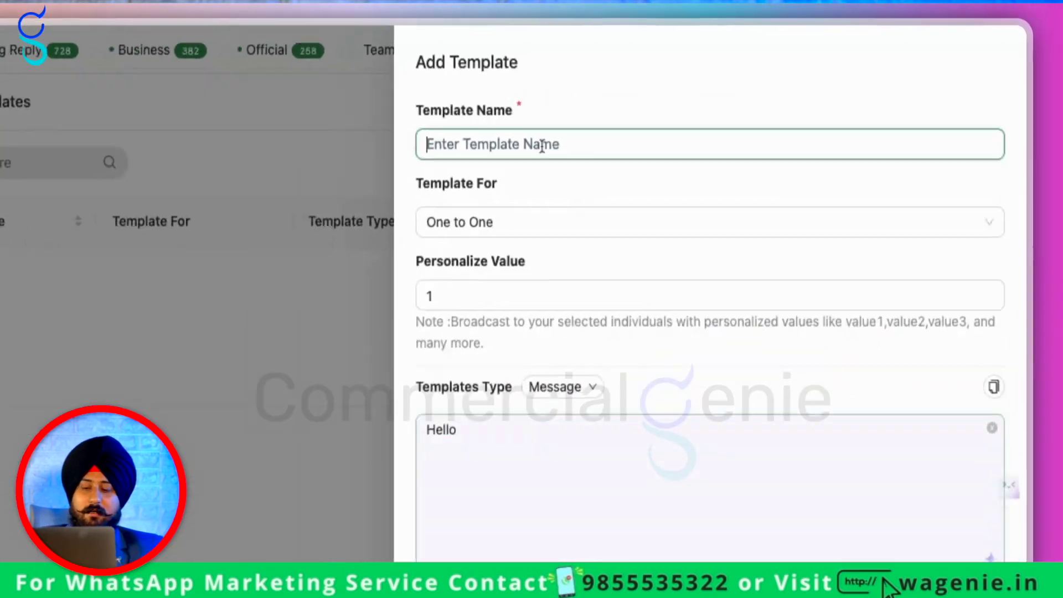
pyautogui.write('hello')
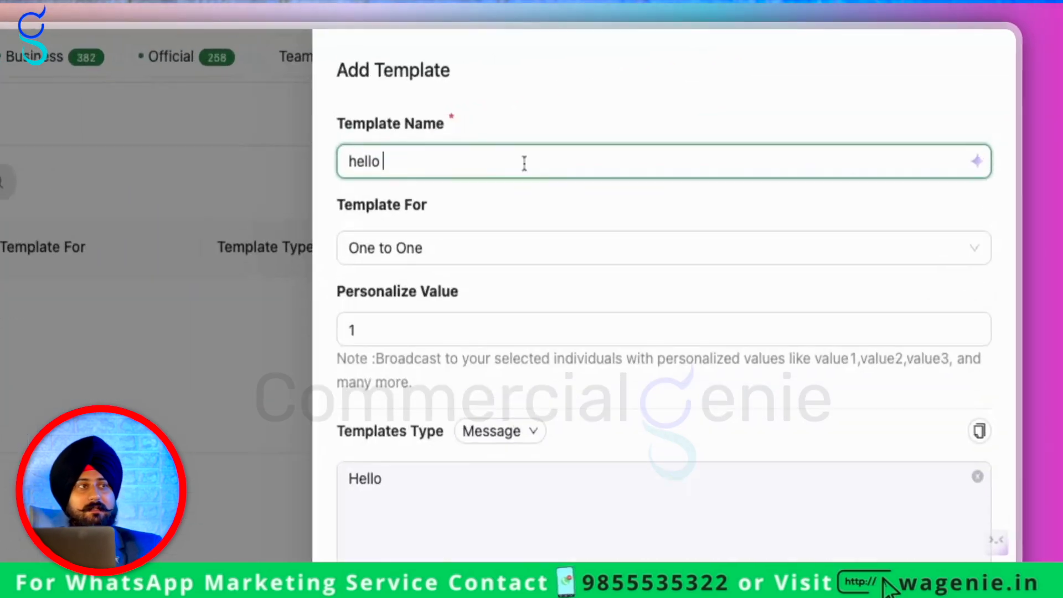
# Set the template for One to One chats, save it, and return to the contact's chat
pyautogui.click(758, 131)
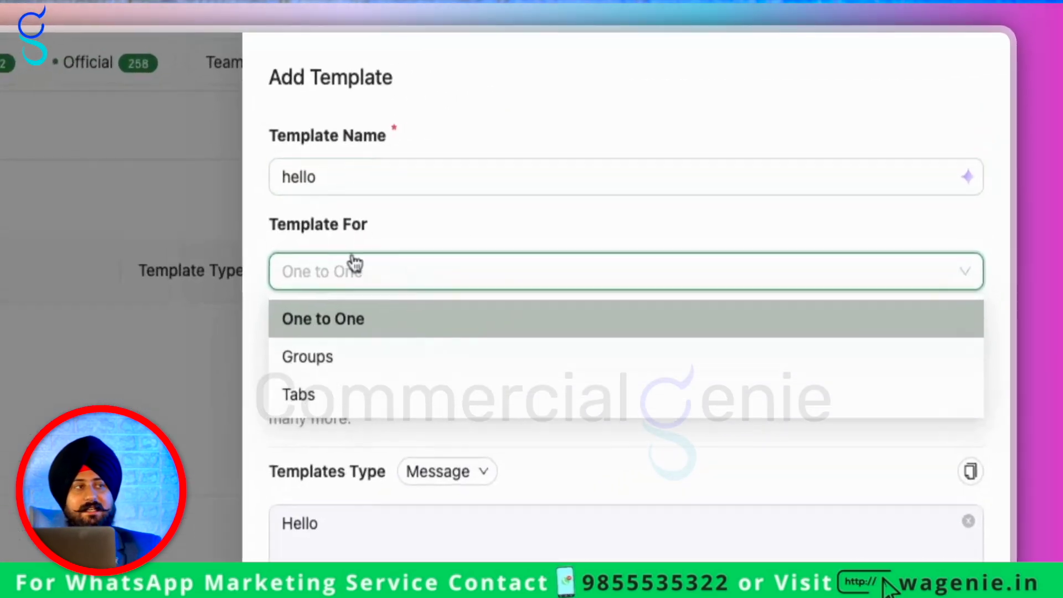
pyautogui.click(769, 153)
pyautogui.click(721, 175)
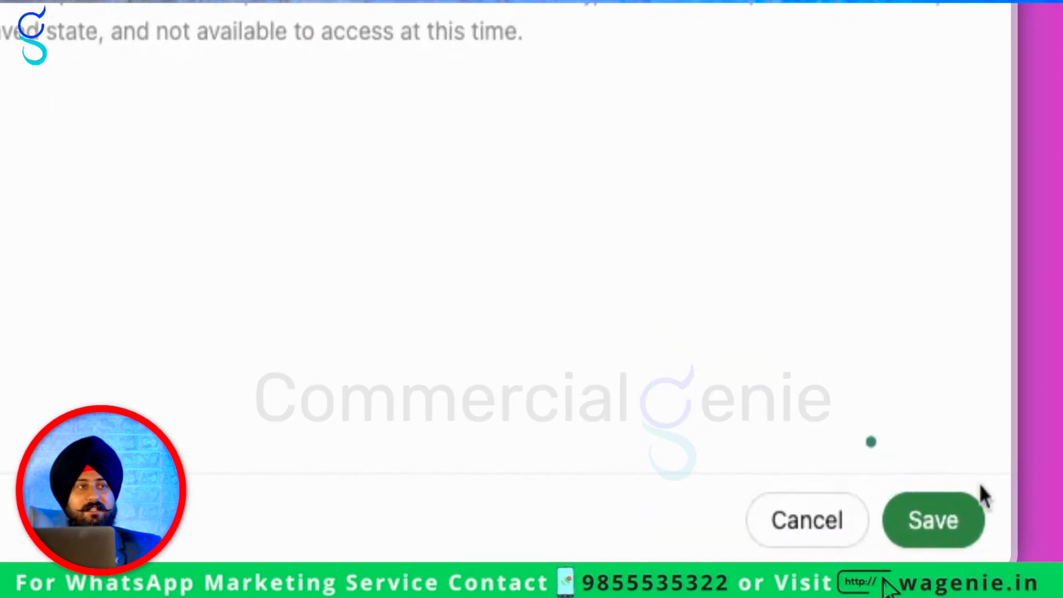
pyautogui.click(1021, 573)
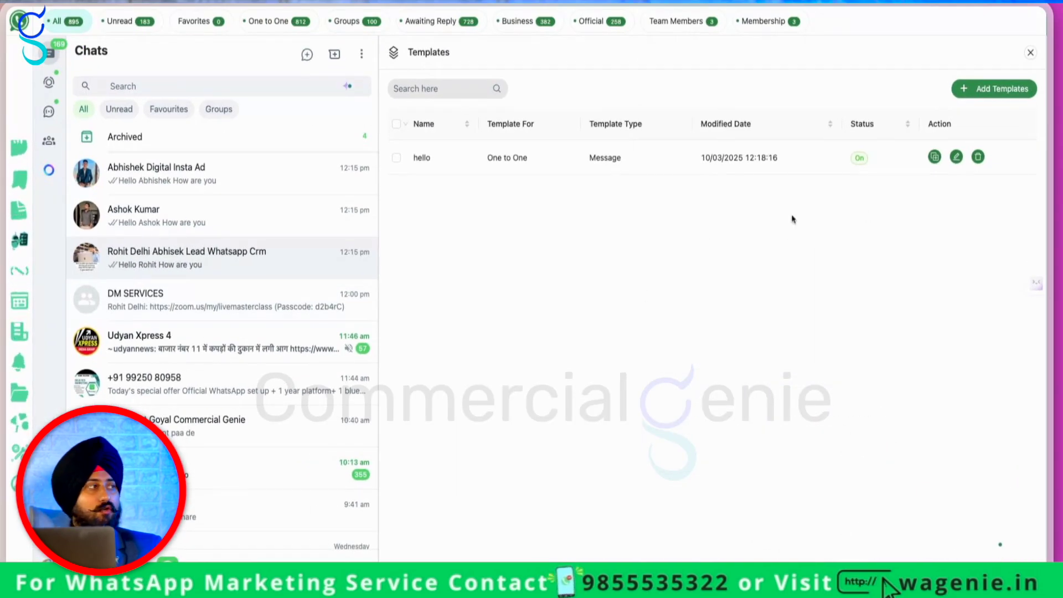
pyautogui.click(262, 233)
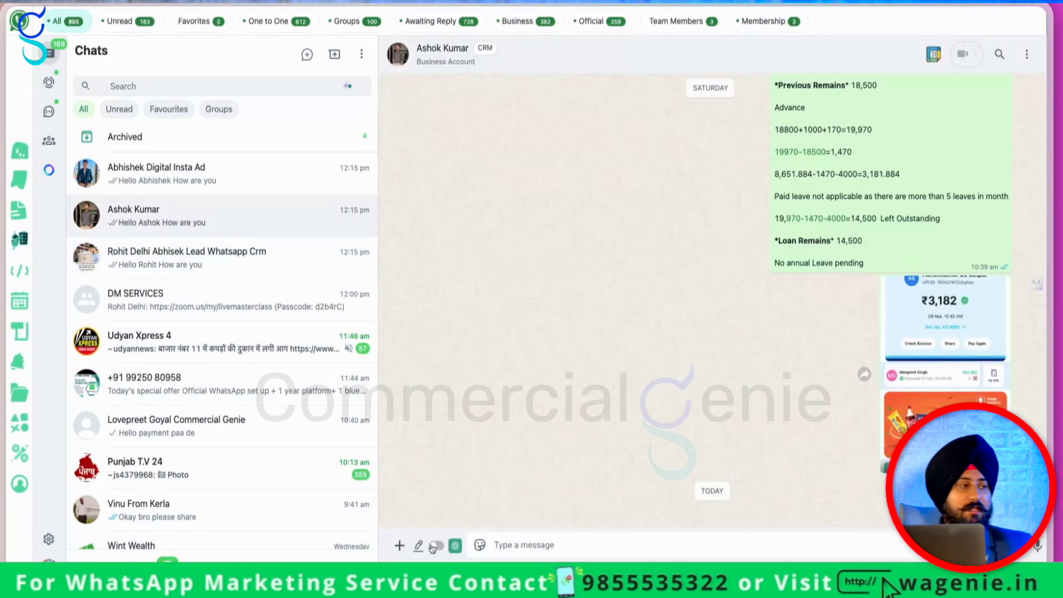
# Start a new quick reply named 'location' whose message is the contact's address
pyautogui.click(399, 546)
pyautogui.click(399, 546)
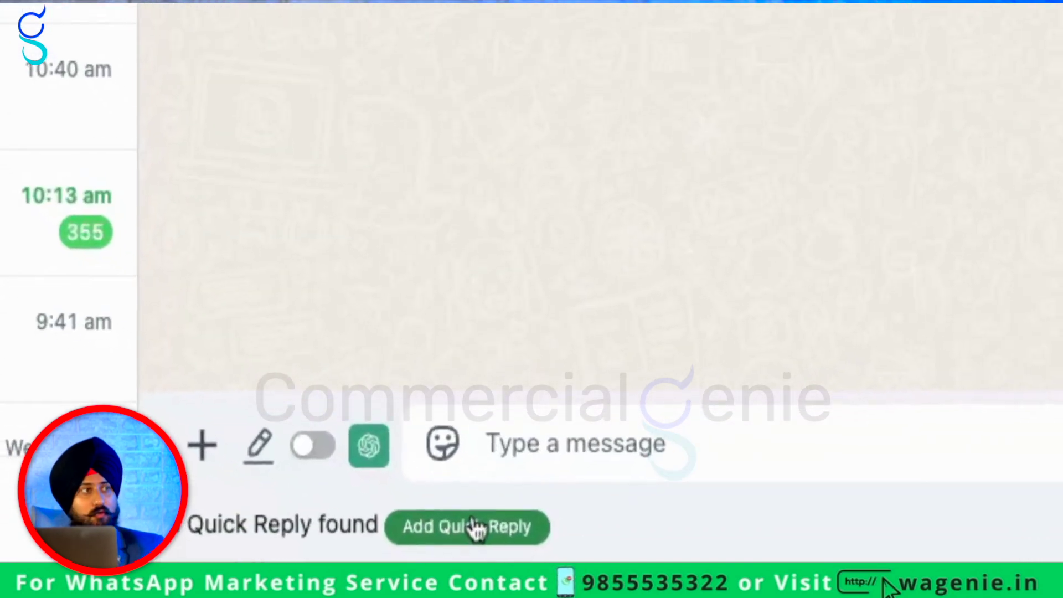
pyautogui.click(491, 572)
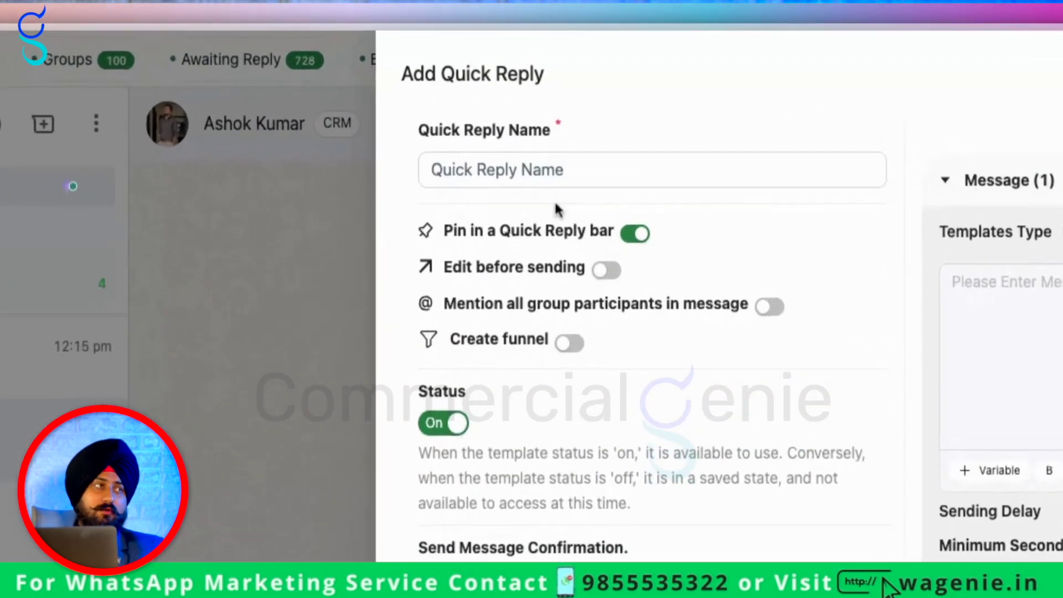
pyautogui.click(608, 77)
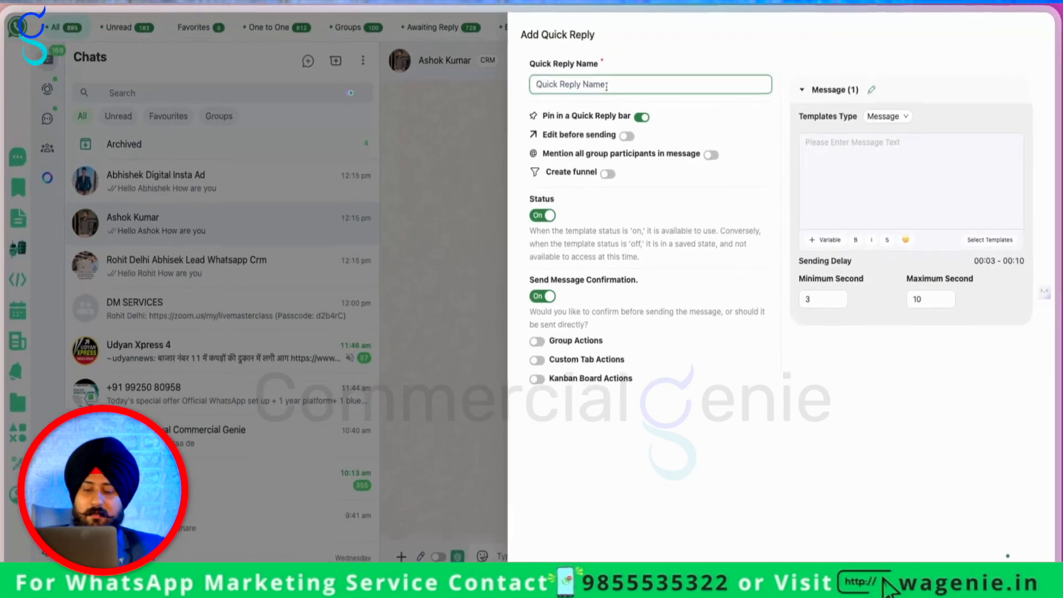
pyautogui.write('I')
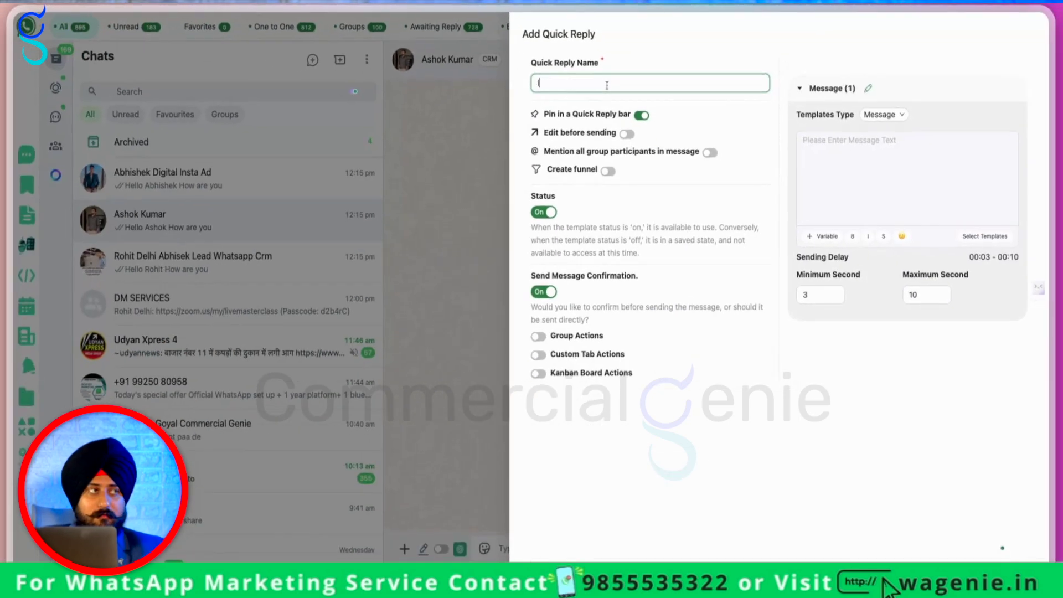
pyautogui.write('ocation')
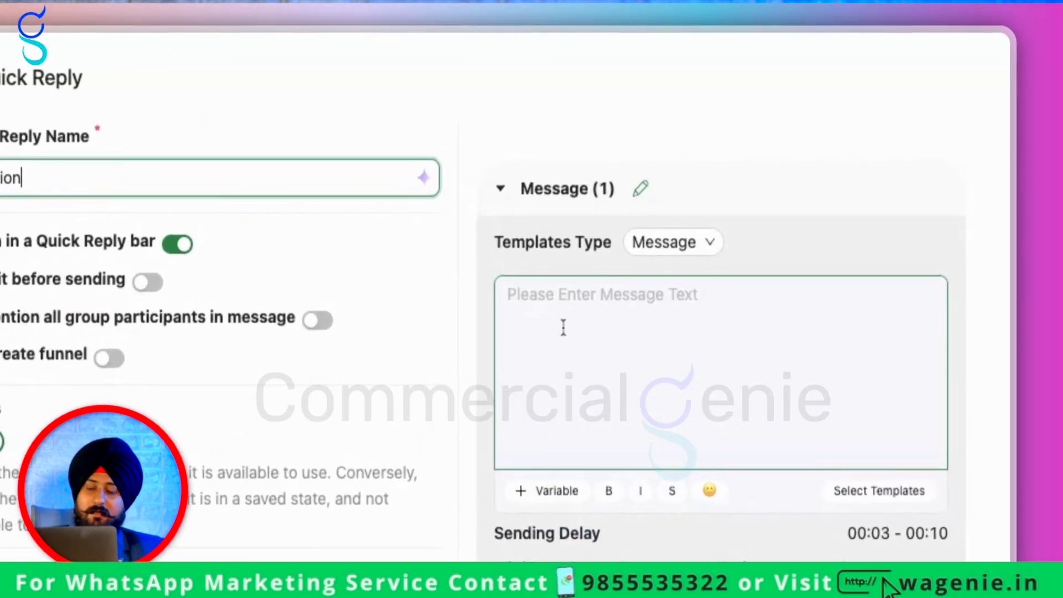
pyautogui.click(825, 152)
pyautogui.write('m')
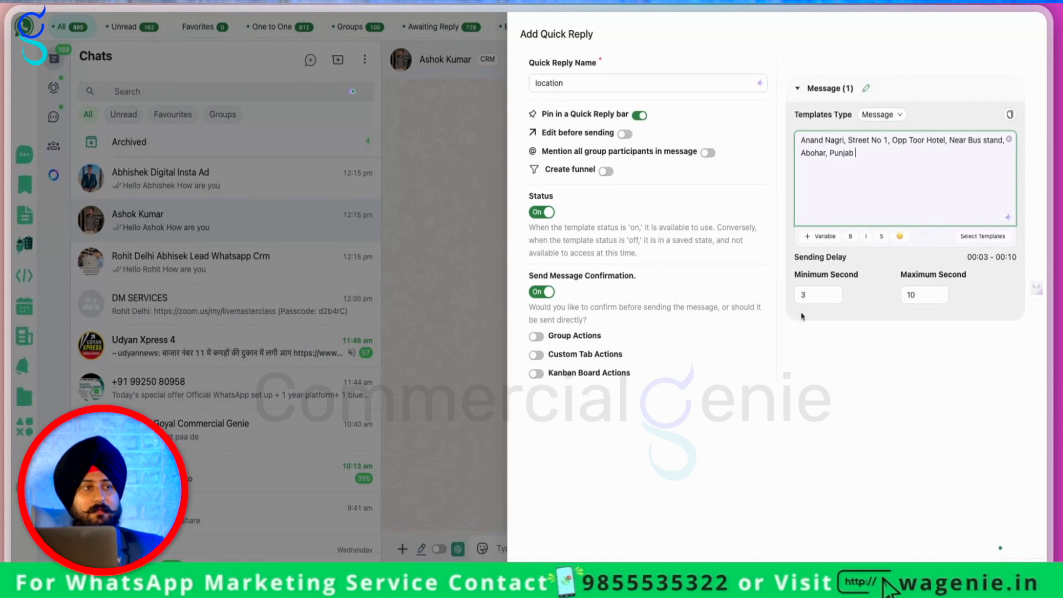
# Set the quick reply's maximum sending delay to 5 and save it
pyautogui.click(911, 293)
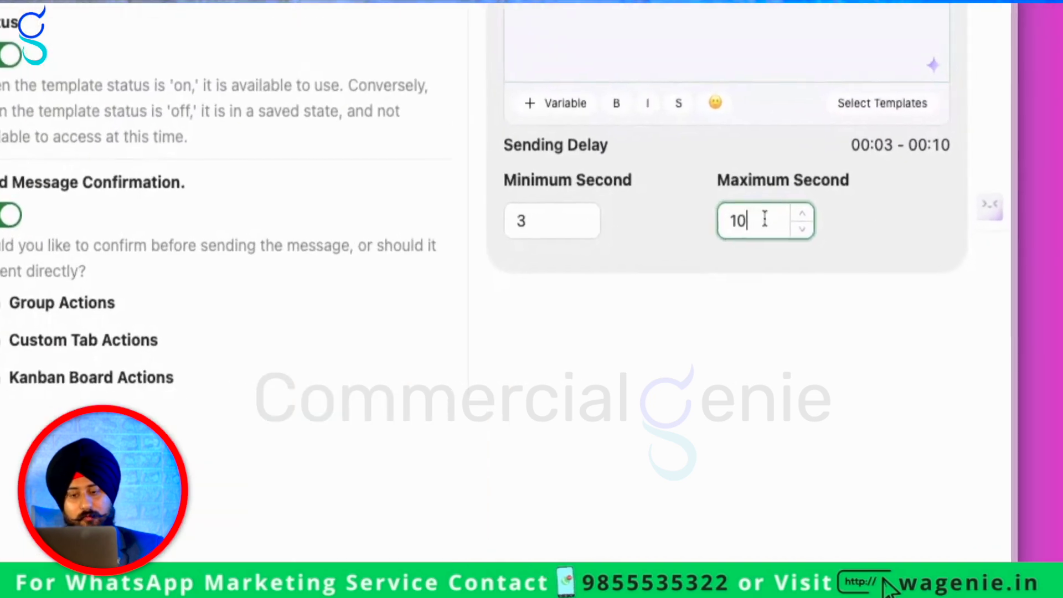
pyautogui.doubleClick(909, 288)
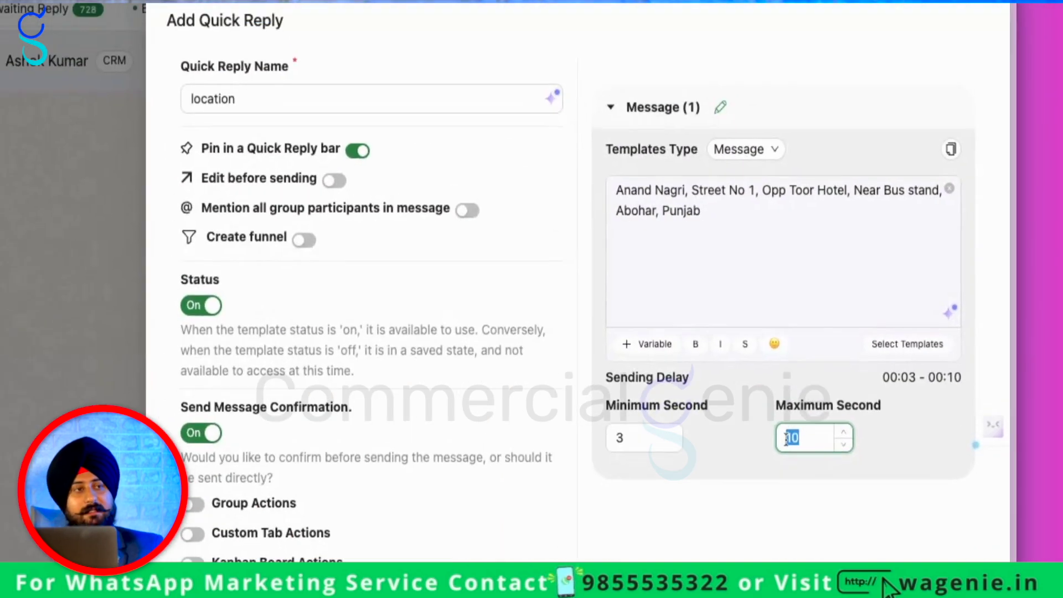
pyautogui.write('5')
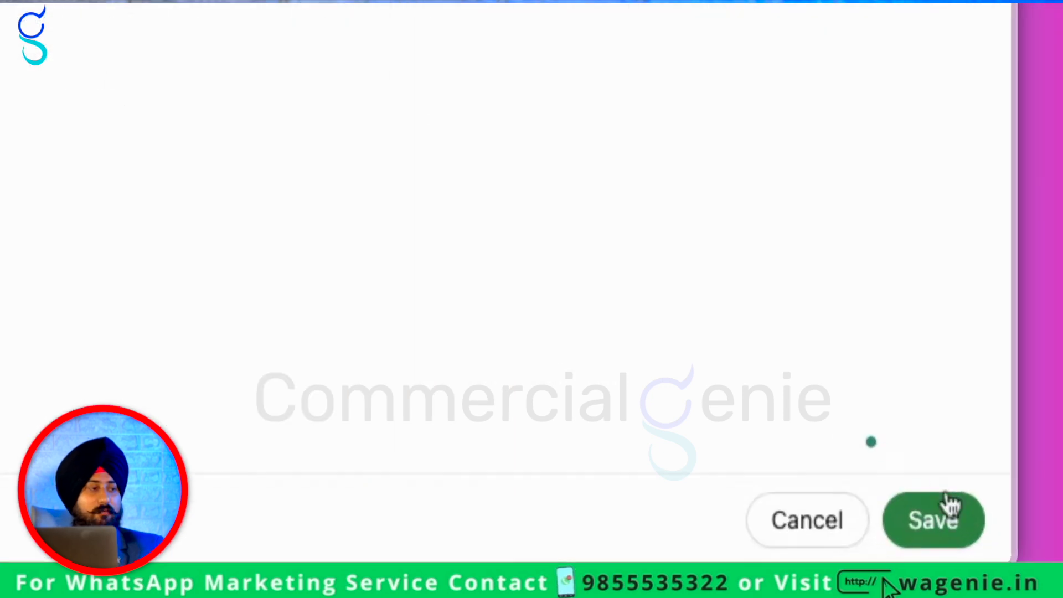
pyautogui.click(1013, 568)
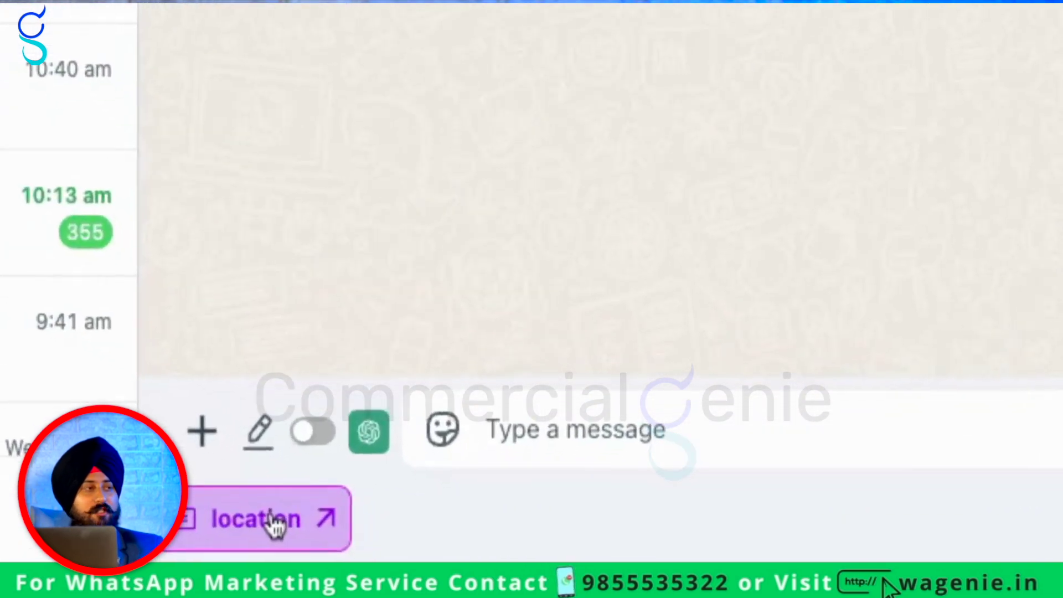
# Send the 'location' quick reply to the contact with confirmation, then begin another quick reply
pyautogui.click(422, 570)
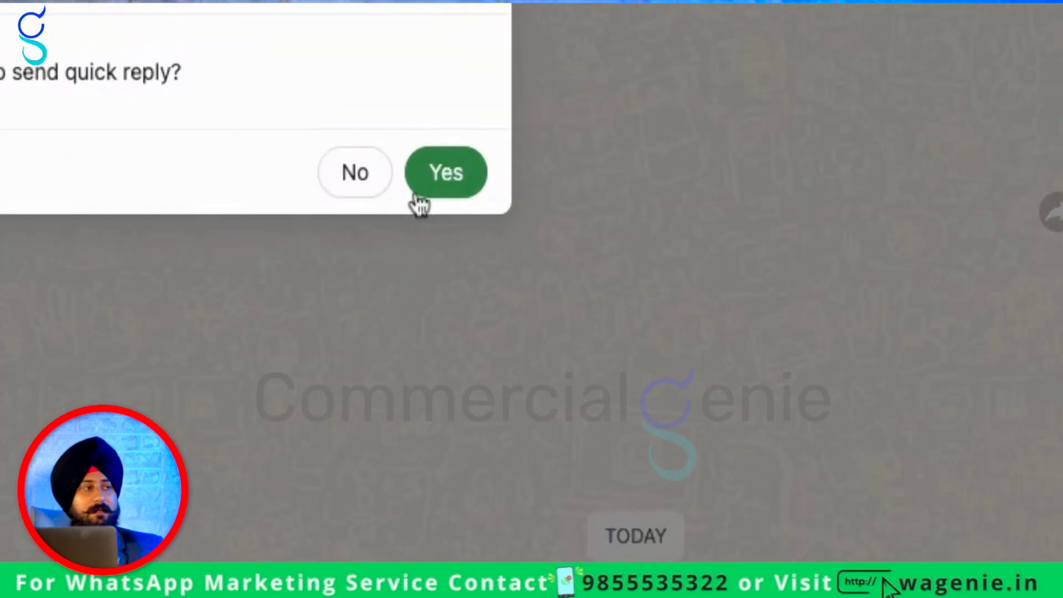
pyautogui.click(650, 333)
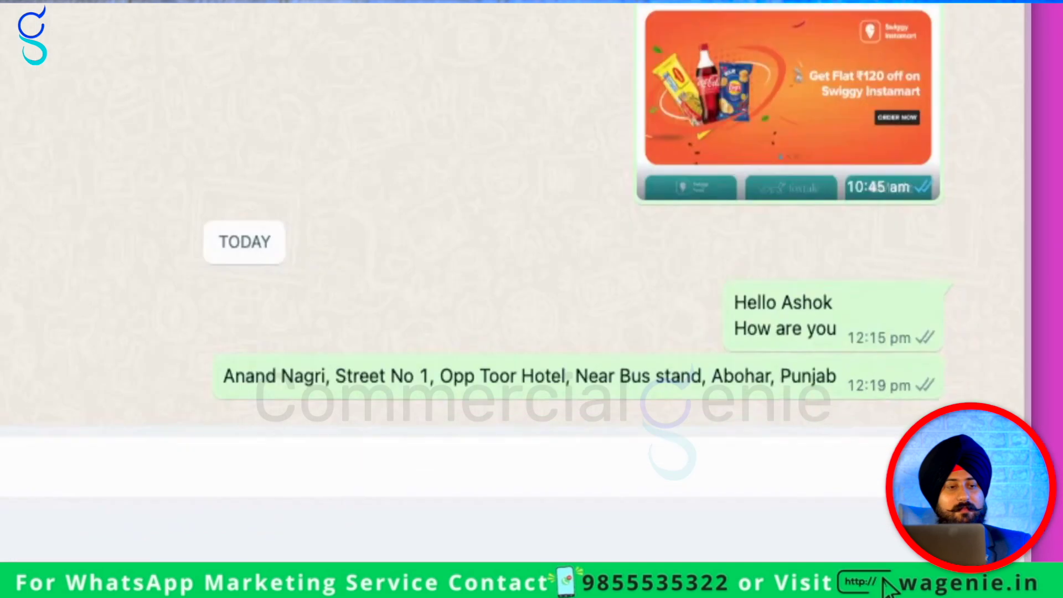
pyautogui.click(1006, 543)
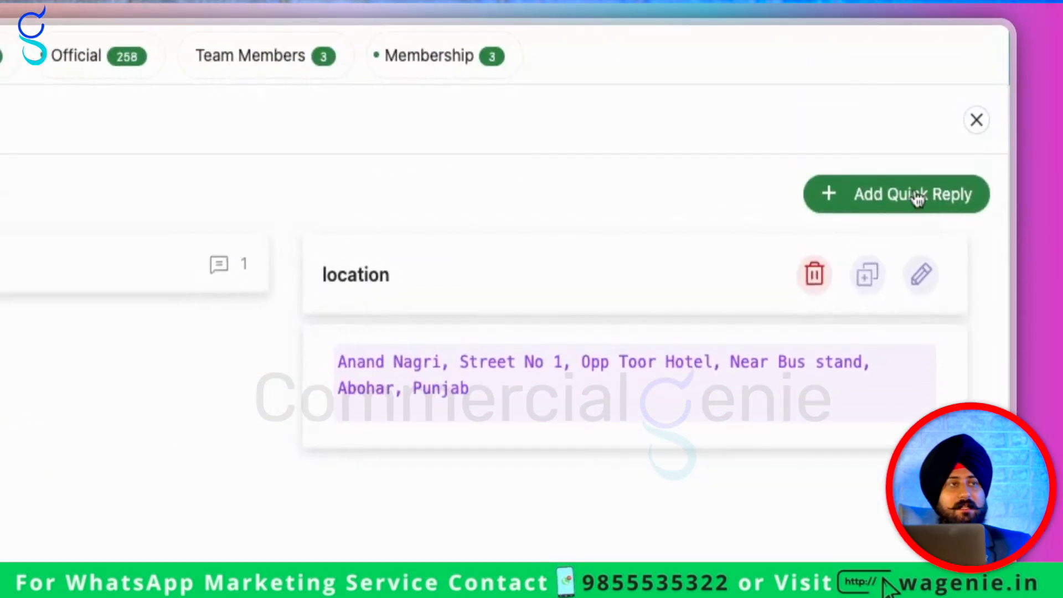
pyautogui.click(914, 141)
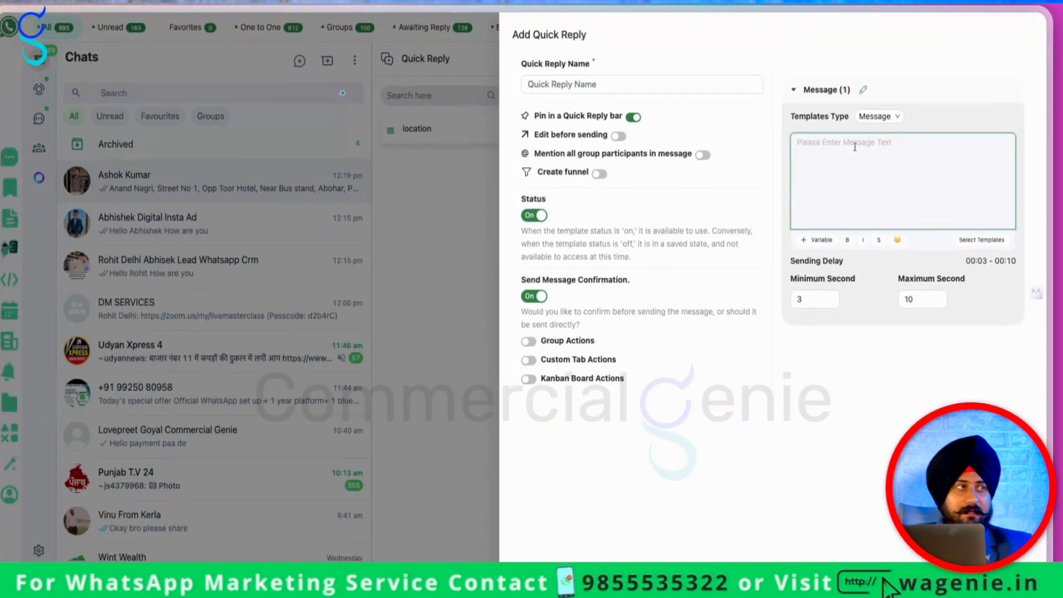
# Write the message 'Hello {{firstname}}' followed by a 'here is my location' address line
pyautogui.click(855, 146)
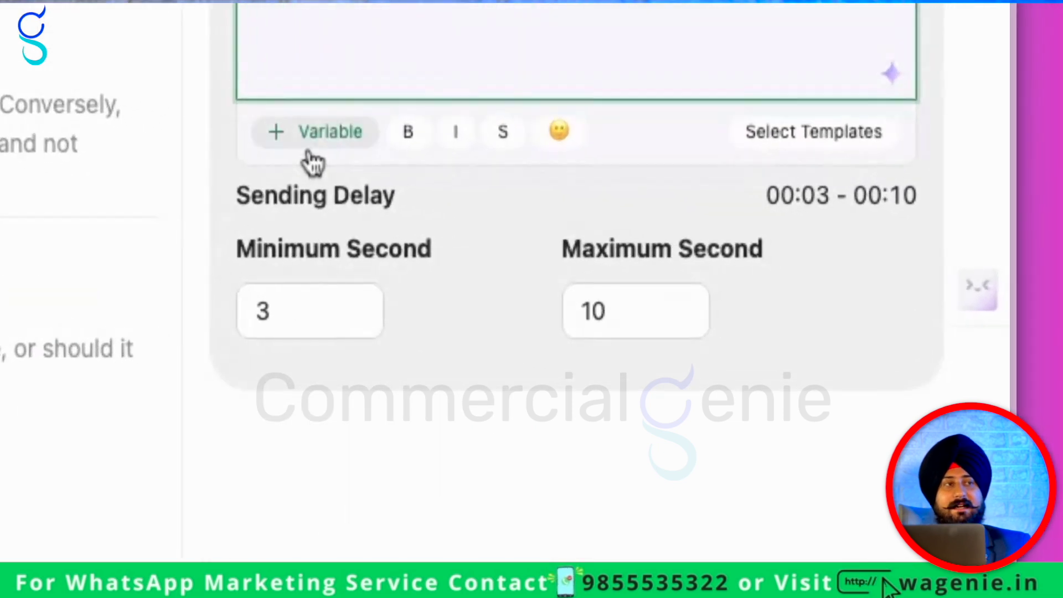
pyautogui.click(822, 236)
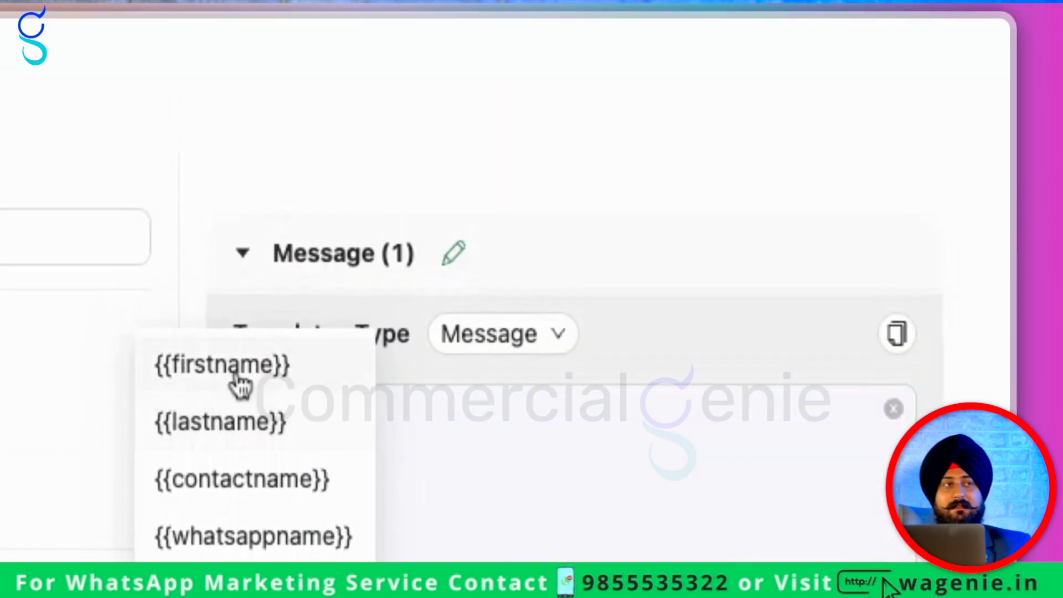
pyautogui.click(237, 377)
pyautogui.press('Return')
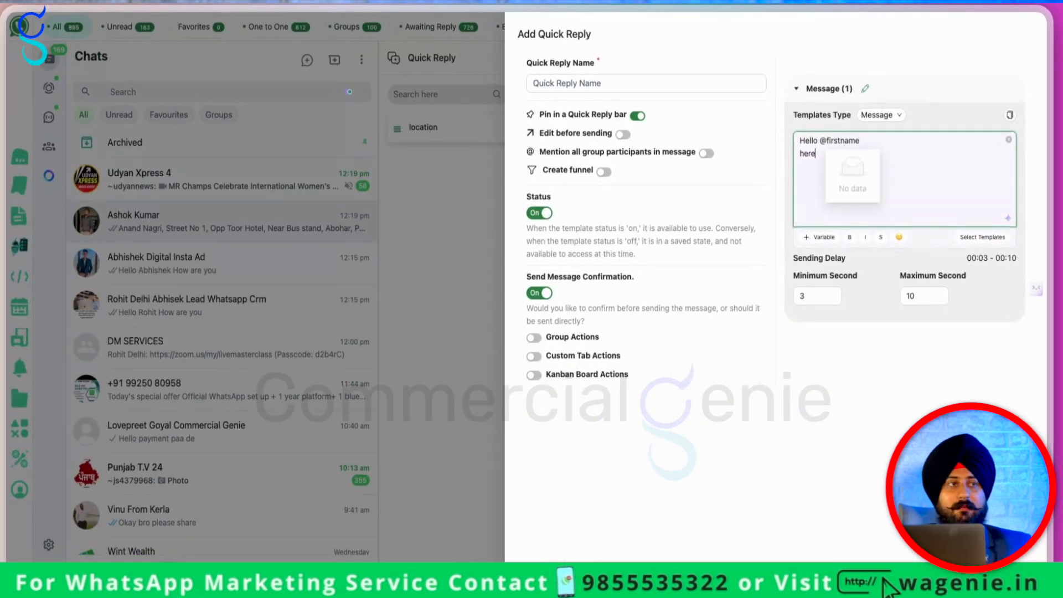
pyautogui.write('here is my location m')
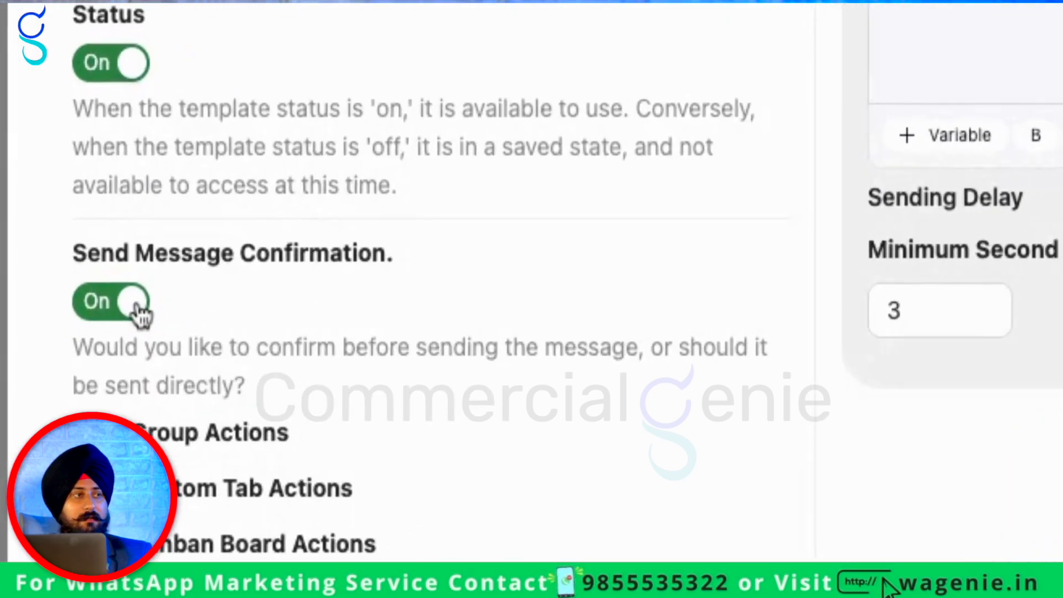
# Turn off send confirmation, name the reply 'locaiton with var', save it and close the panel
pyautogui.click(549, 290)
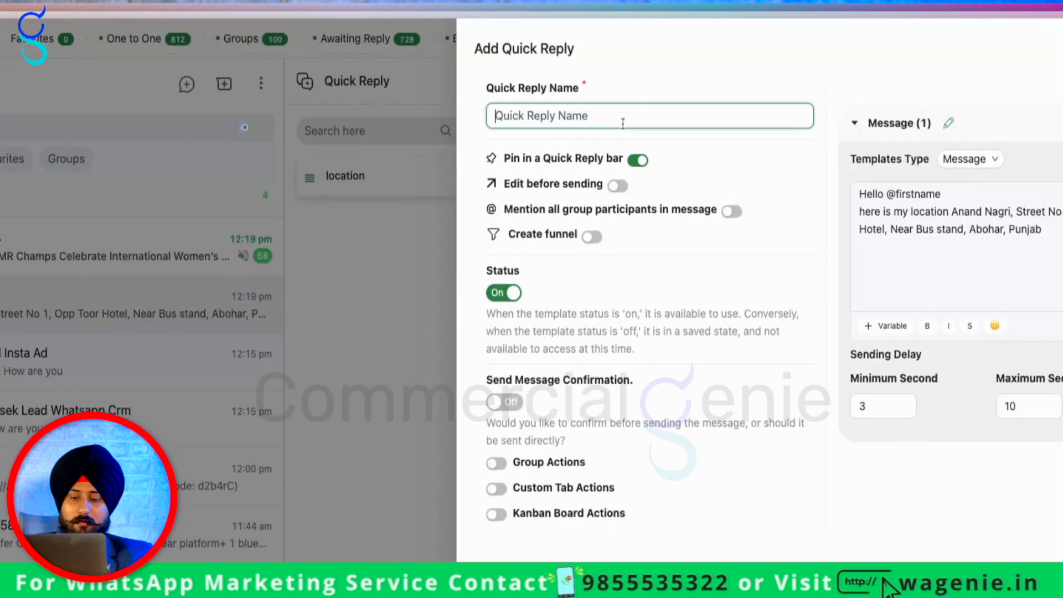
pyautogui.write('loca')
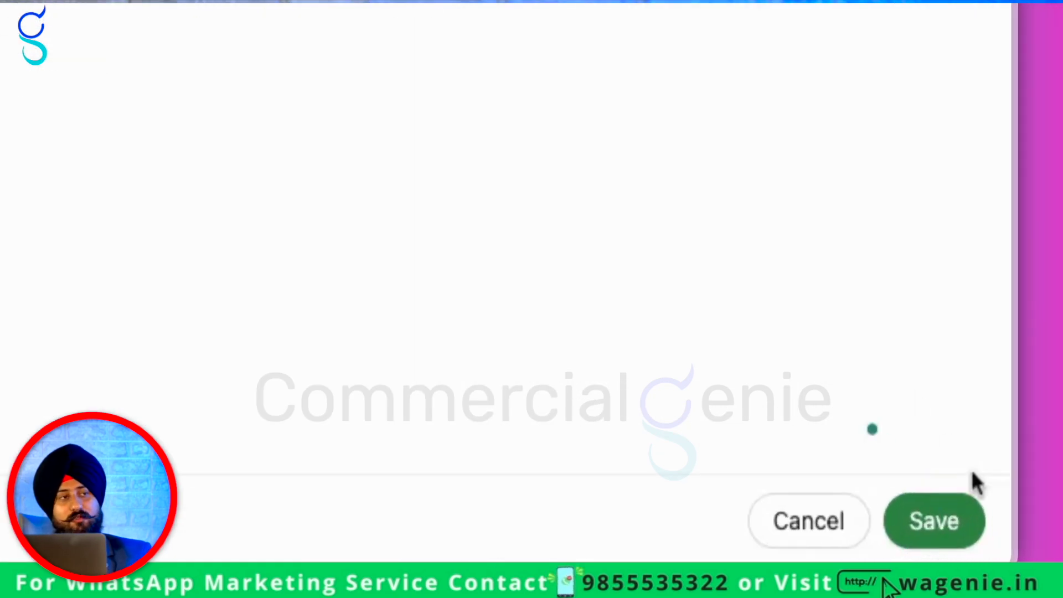
pyautogui.click(997, 565)
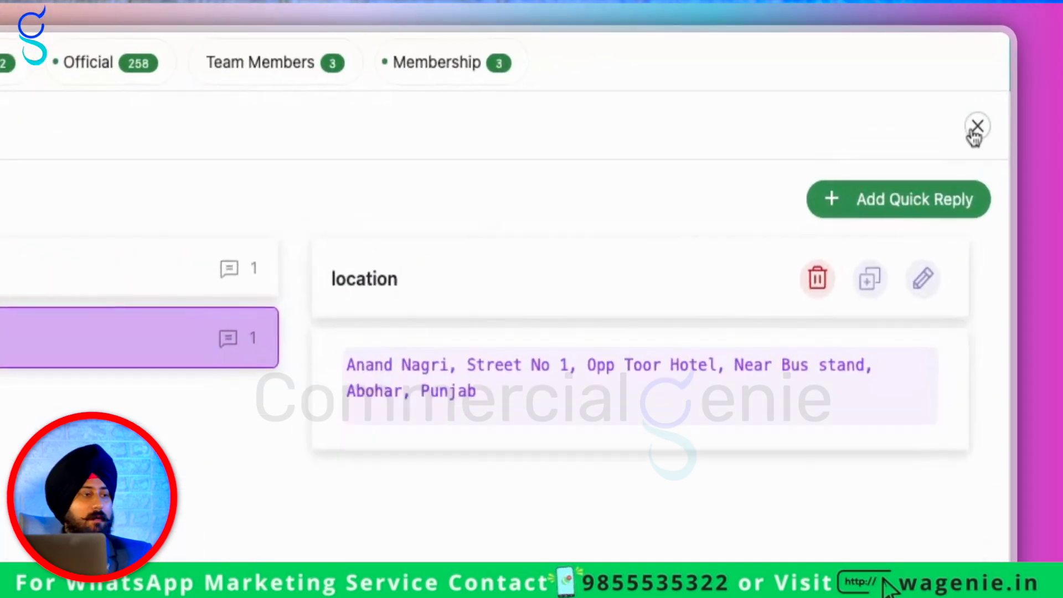
pyautogui.click(1030, 53)
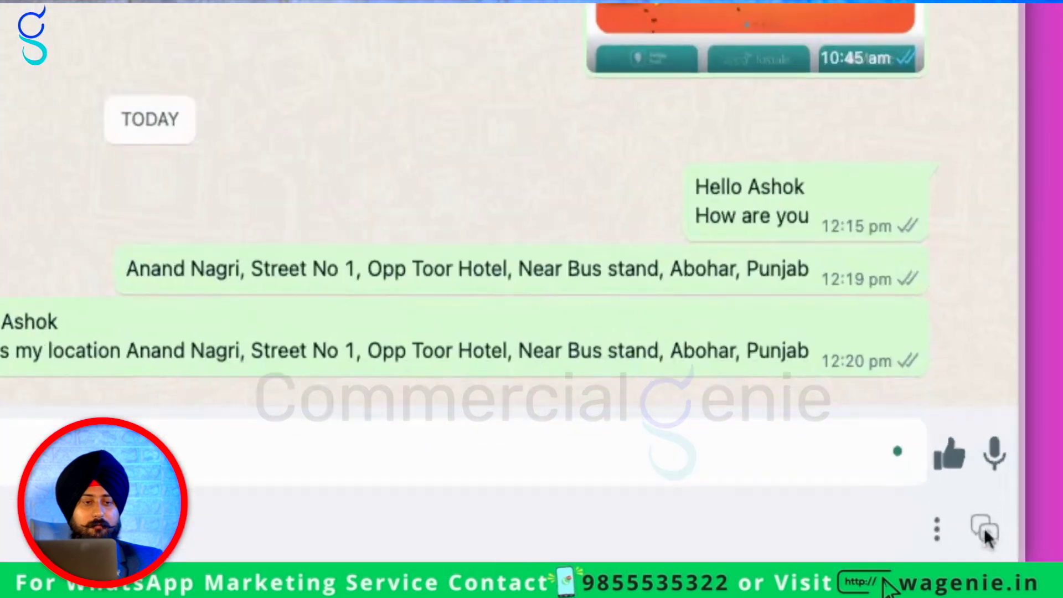
# Create another quick reply whose message inserts the {{whatsappname}} variable
pyautogui.click(986, 532)
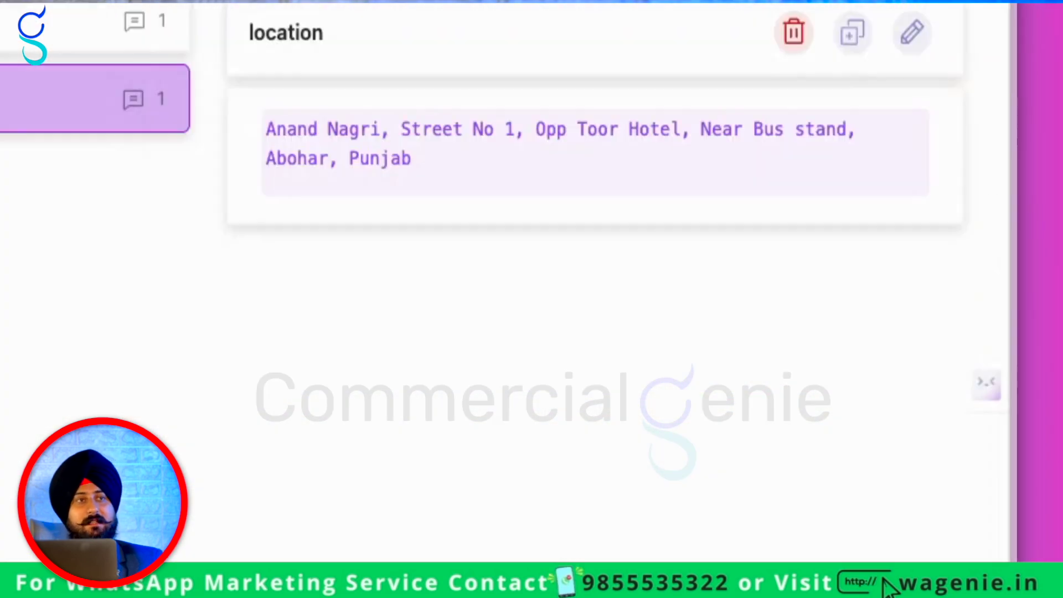
pyautogui.click(849, 218)
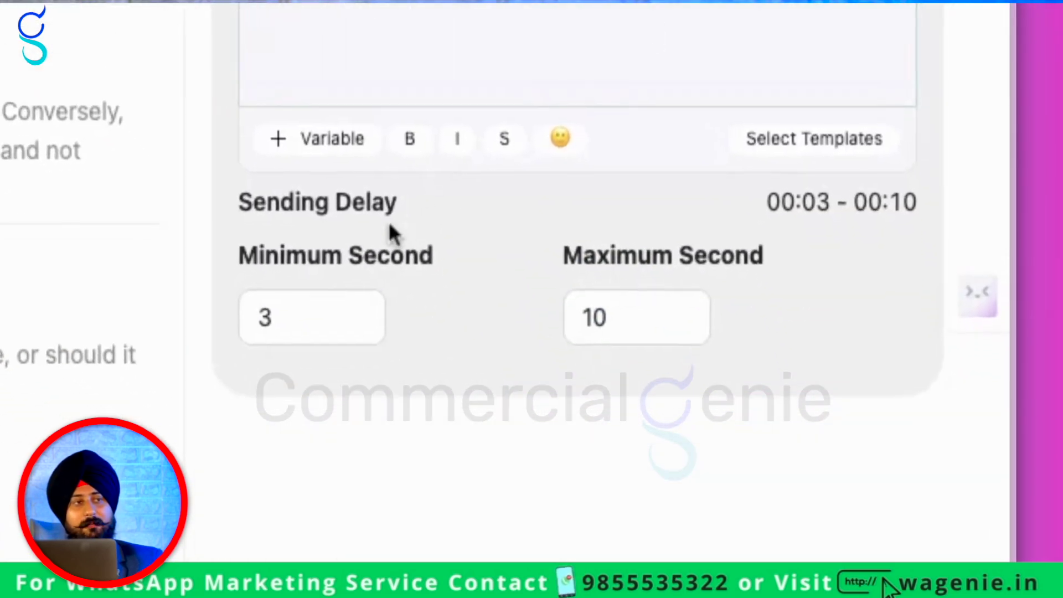
pyautogui.click(824, 235)
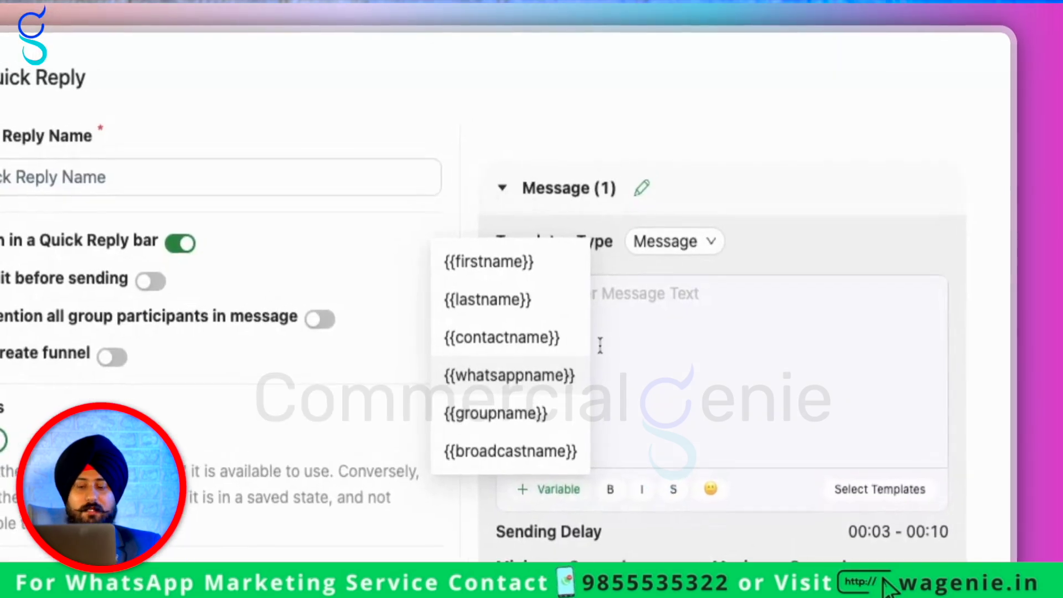
pyautogui.click(850, 164)
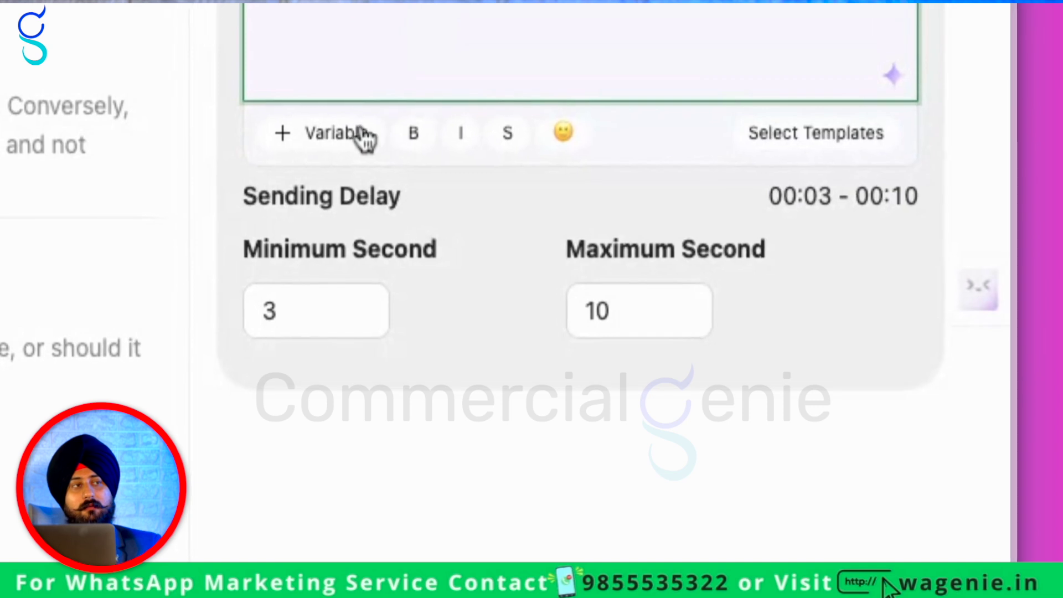
pyautogui.click(821, 236)
pyautogui.click(302, 553)
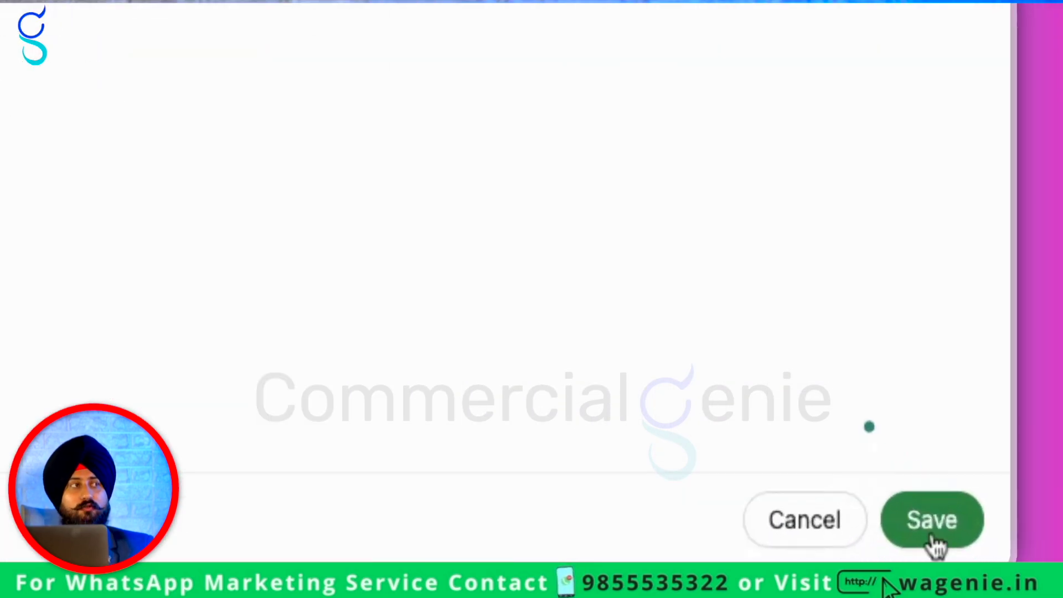
pyautogui.click(1023, 576)
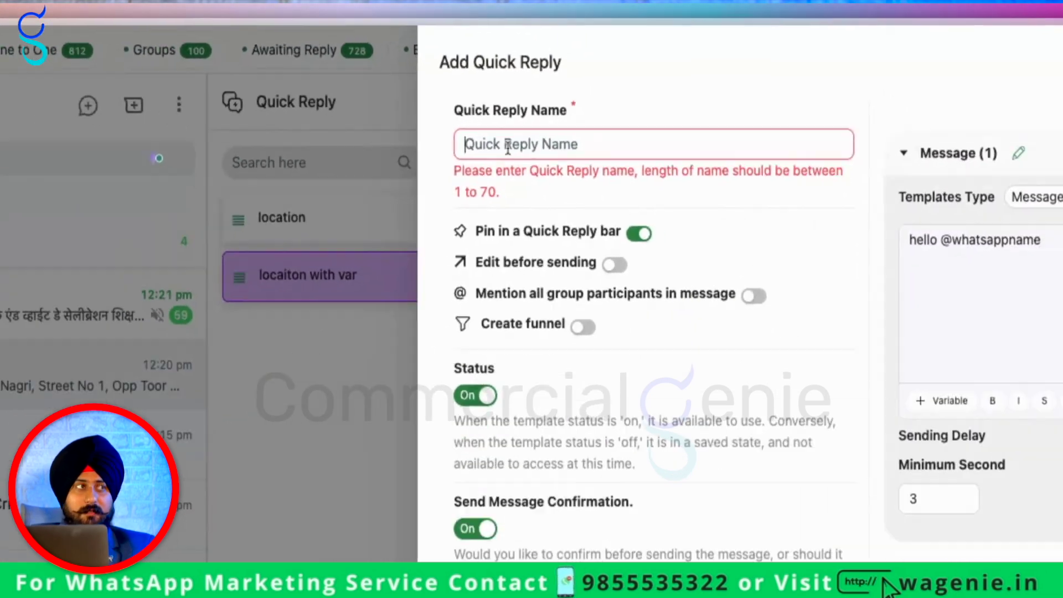
# Name the reply 'test', set delay Min 3 / Max 4 seconds, disable confirmation, and save
pyautogui.click(559, 80)
pyautogui.write('test')
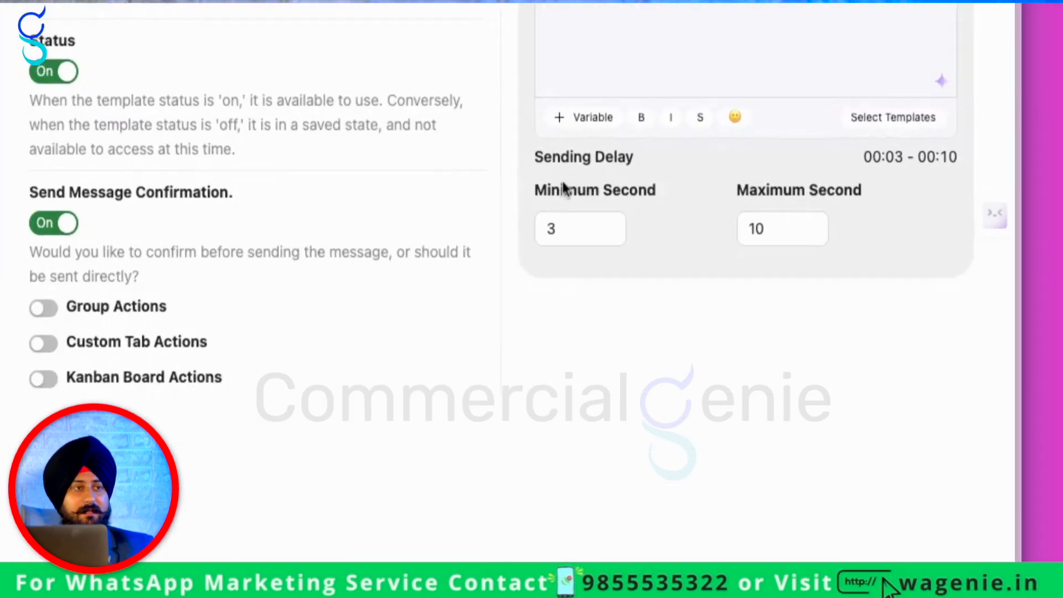
pyautogui.doubleClick(809, 294)
pyautogui.write('1')
pyautogui.doubleClick(924, 295)
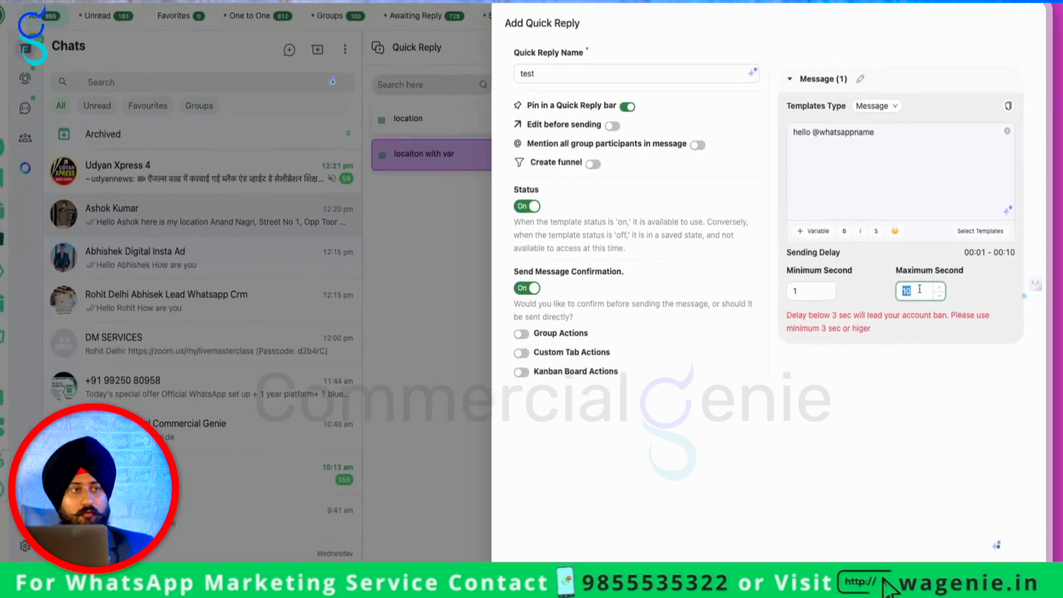
pyautogui.write('3')
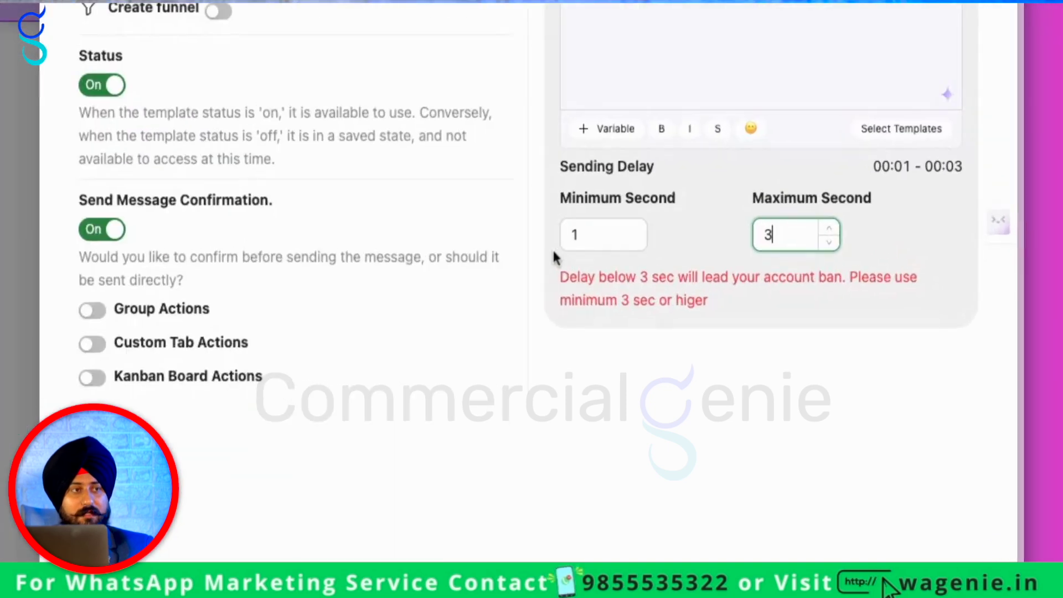
pyautogui.doubleClick(808, 291)
pyautogui.write('3')
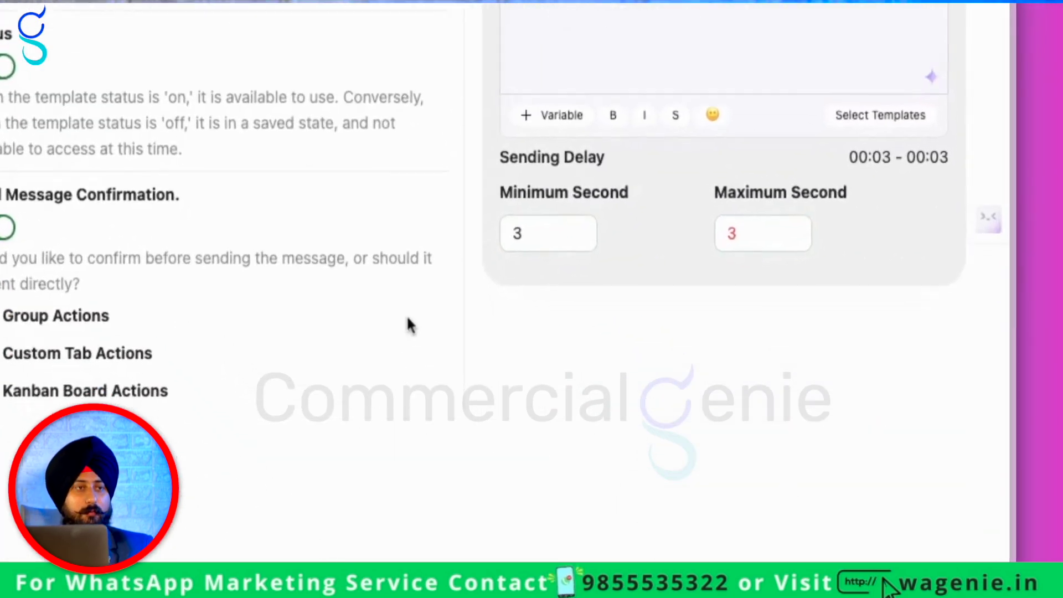
pyautogui.doubleClick(764, 380)
pyautogui.write('4')
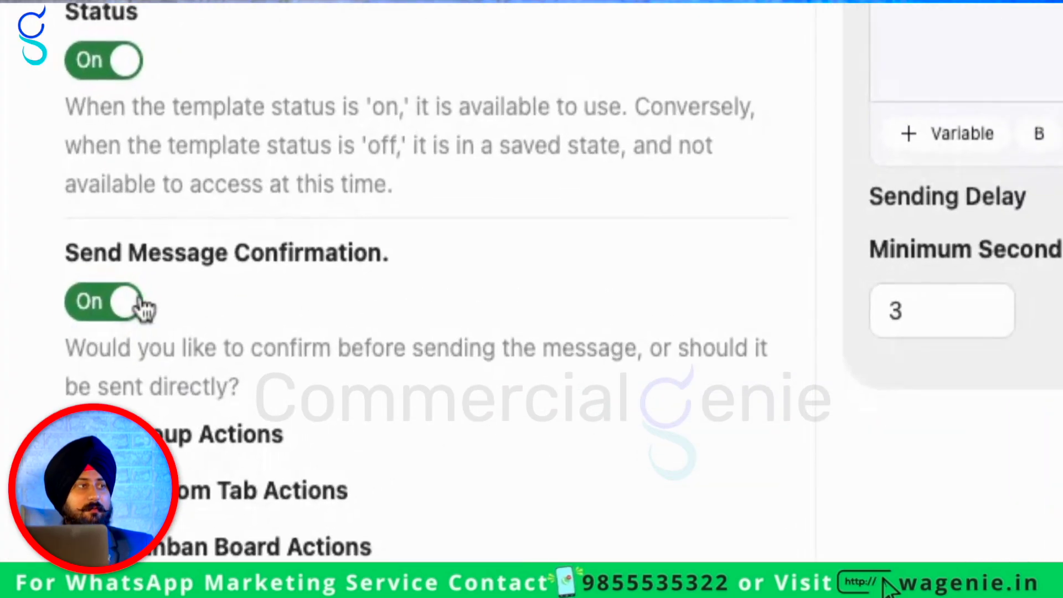
pyautogui.click(485, 292)
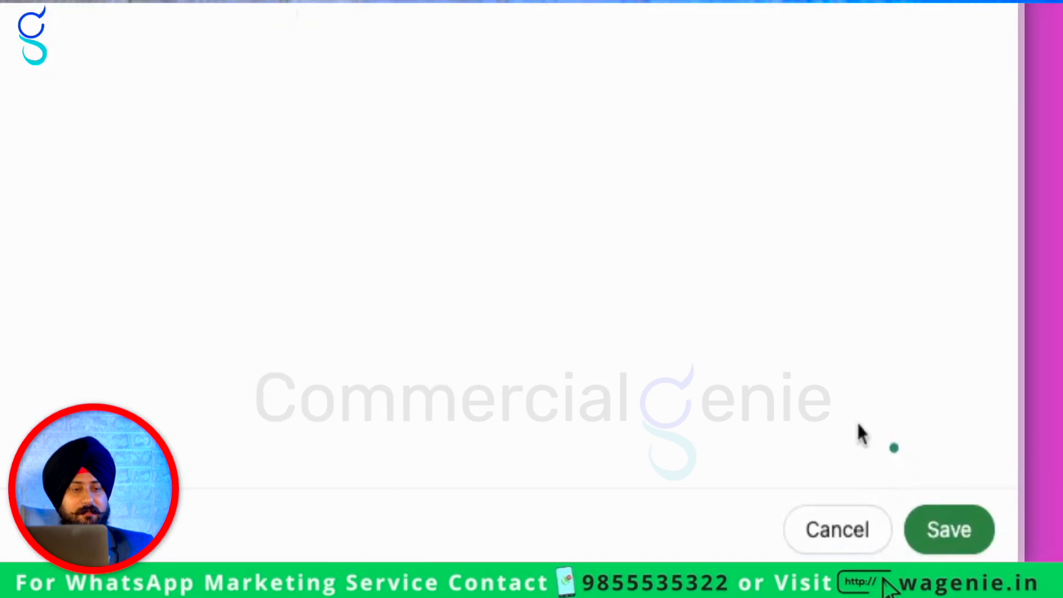
pyautogui.click(942, 518)
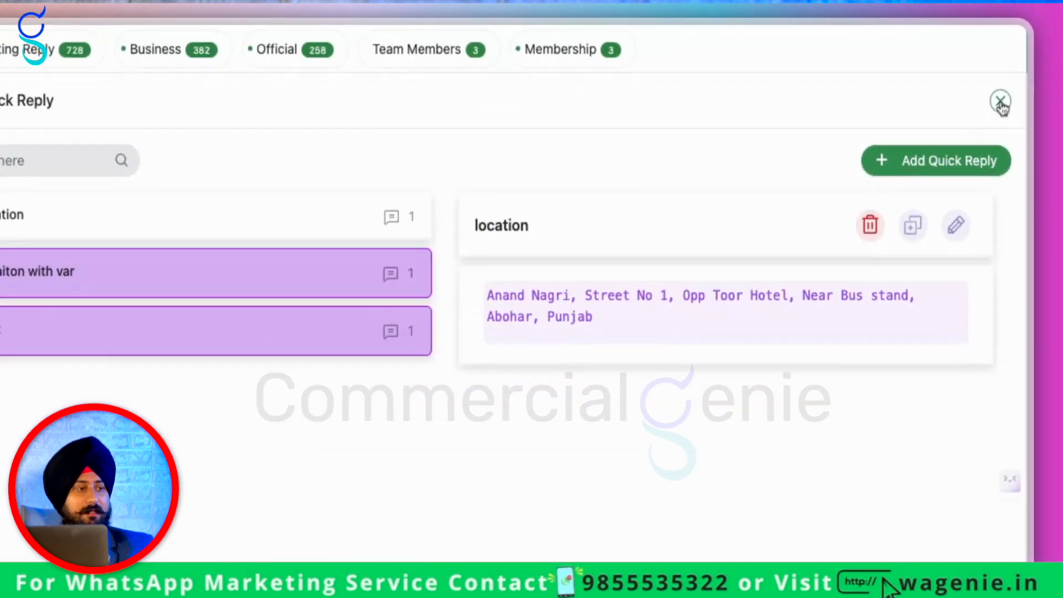
# Send the 'test' quick reply and check the chat shows 'hello' plus the contact's WhatsApp name
pyautogui.click(1031, 53)
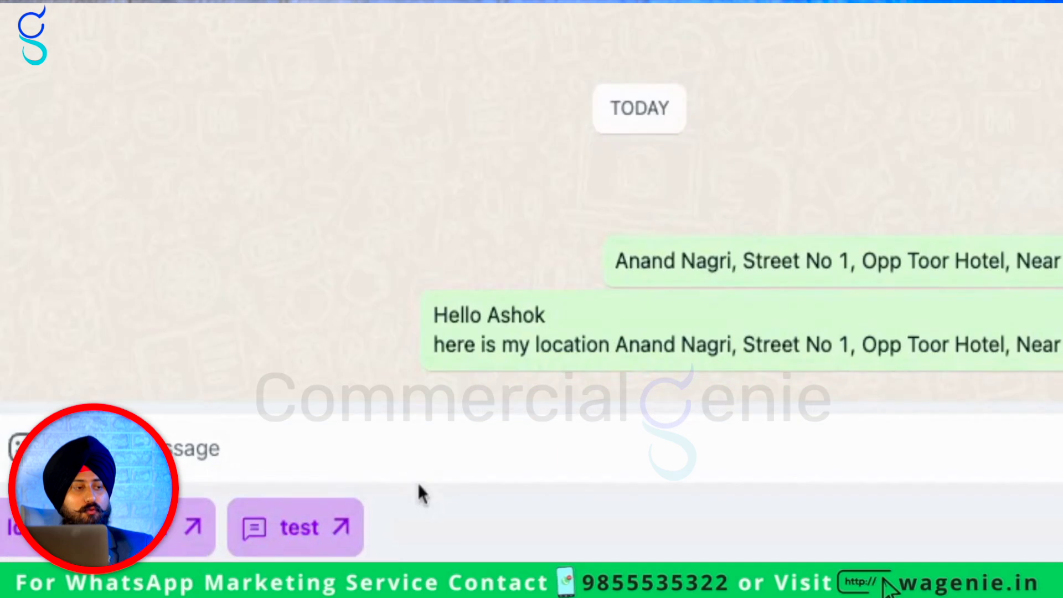
pyautogui.click(376, 533)
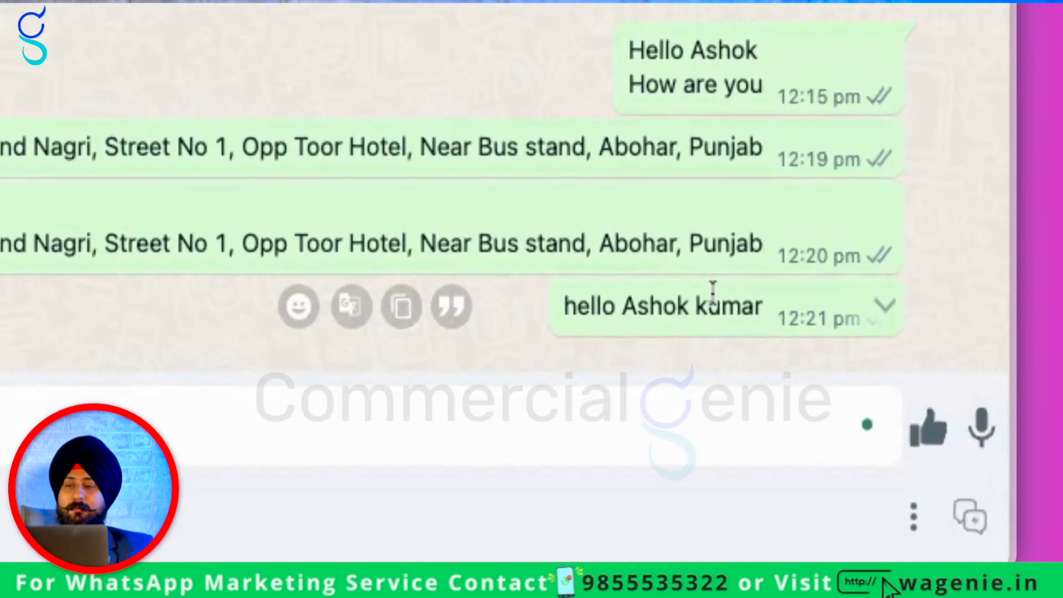
pyautogui.tripleClick(946, 501)
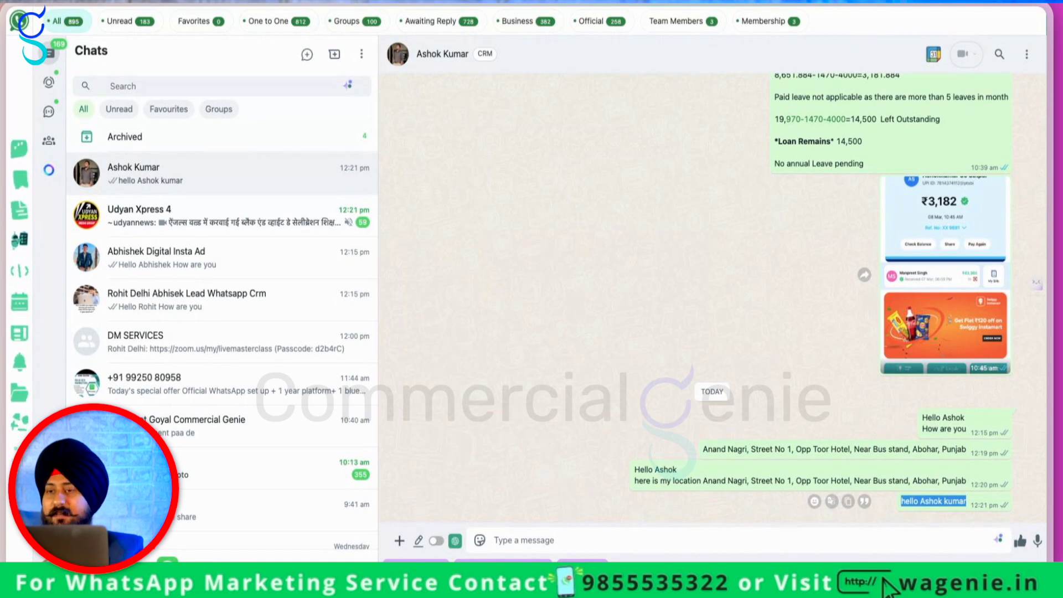
pyautogui.click(542, 295)
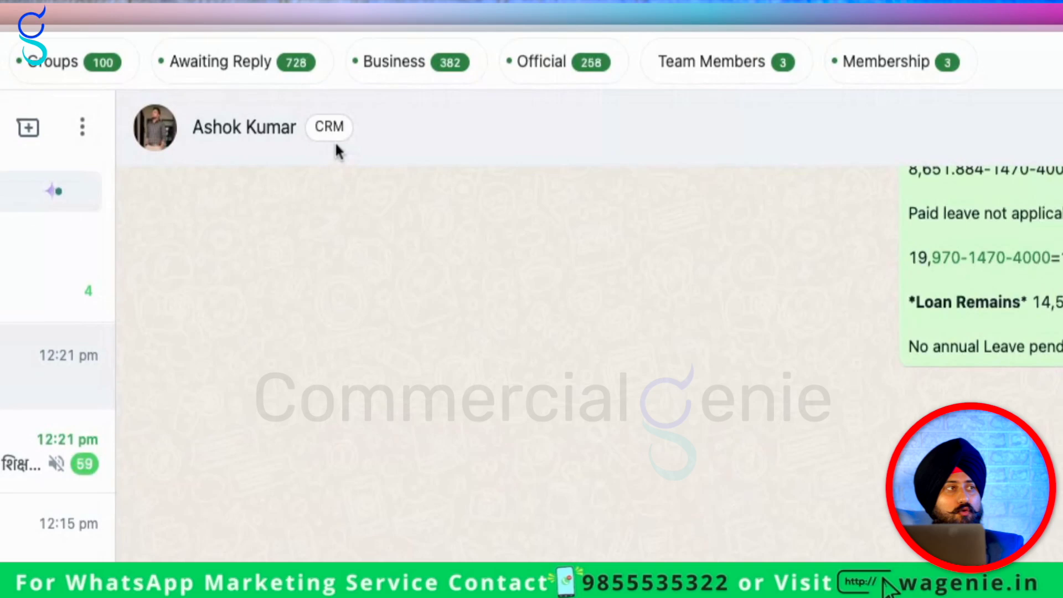
# Create two CRM custom tags, 'Annoversary' and 'Join Month'
pyautogui.click(488, 56)
pyautogui.click(280, 235)
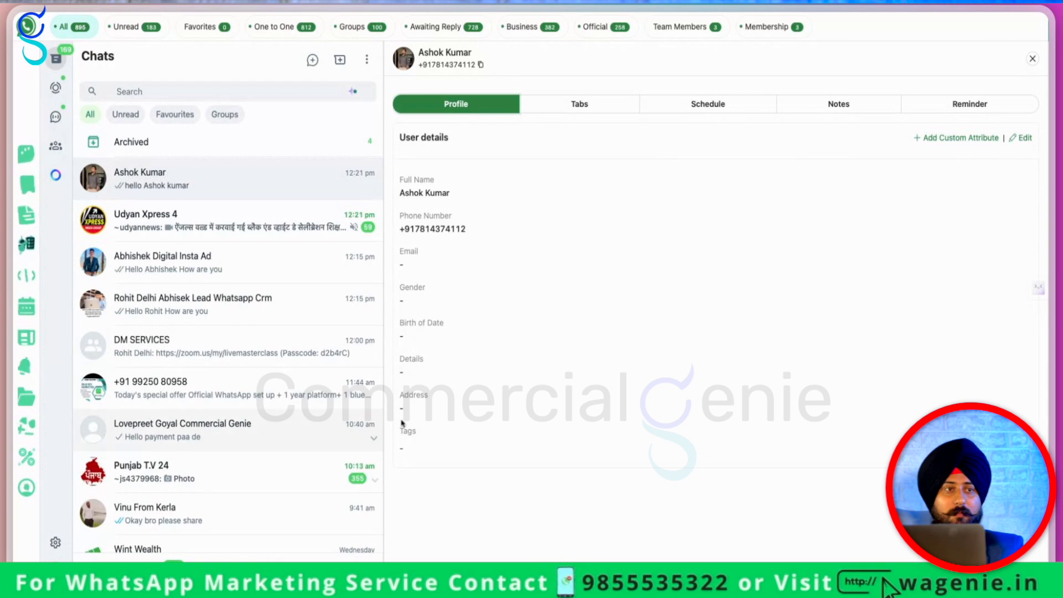
pyautogui.click(1017, 434)
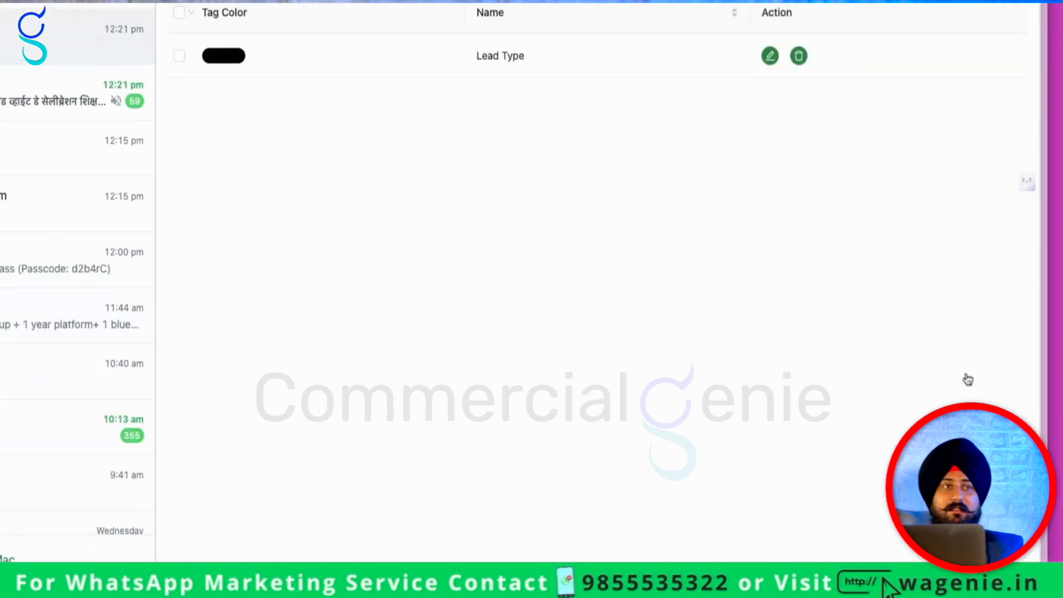
pyautogui.click(973, 120)
pyautogui.click(460, 97)
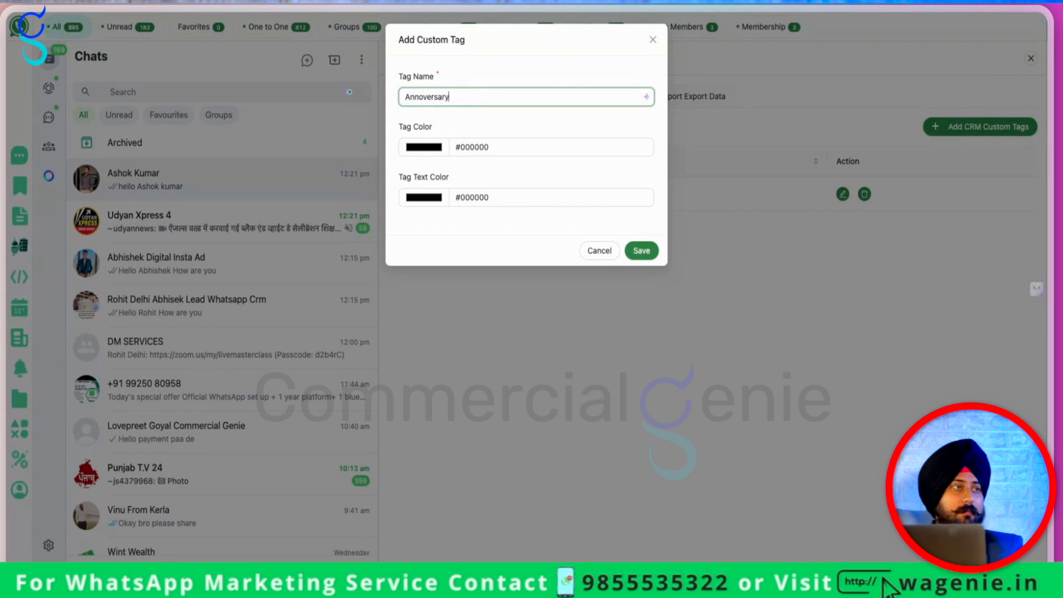
pyautogui.write('Annoversary')
pyautogui.click(633, 252)
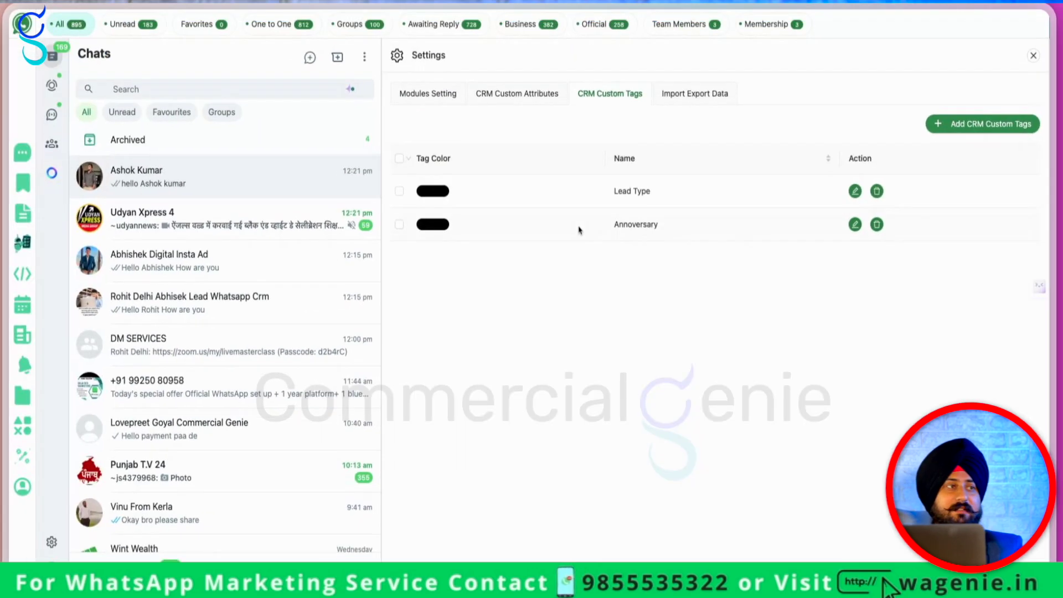
pyautogui.click(975, 124)
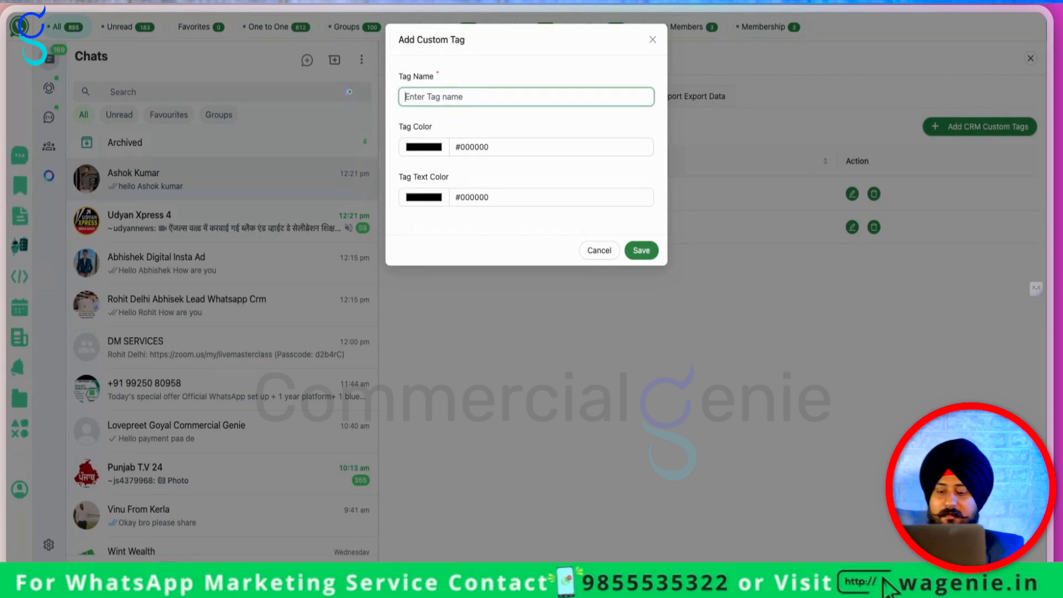
pyautogui.click(641, 250)
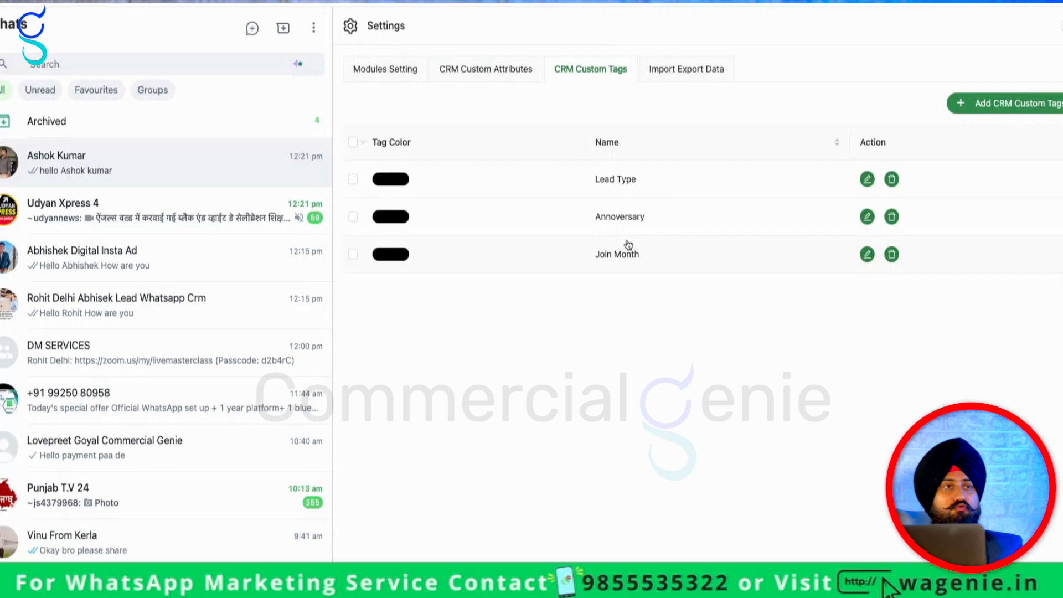
# Tag the contact's CRM profile with Join Month and Annoversary, then show its scheduled messages
pyautogui.click(1034, 56)
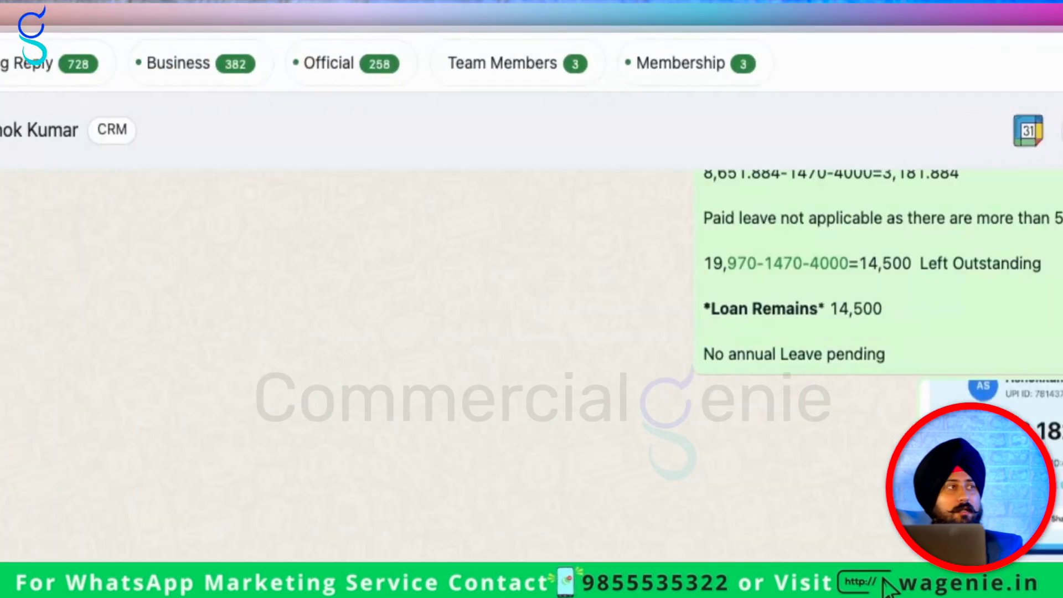
pyautogui.click(288, 131)
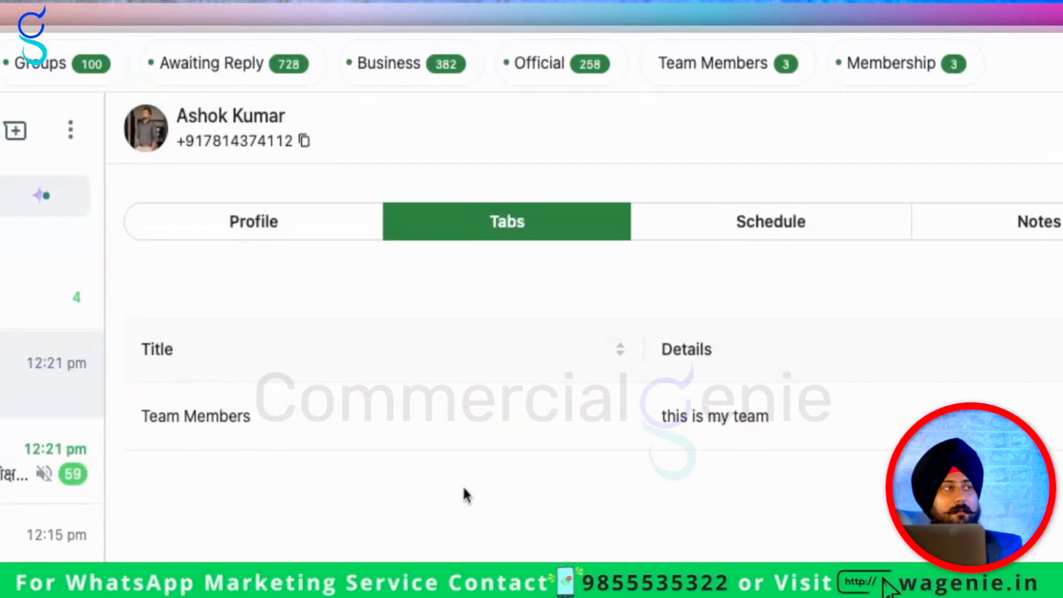
pyautogui.click(248, 244)
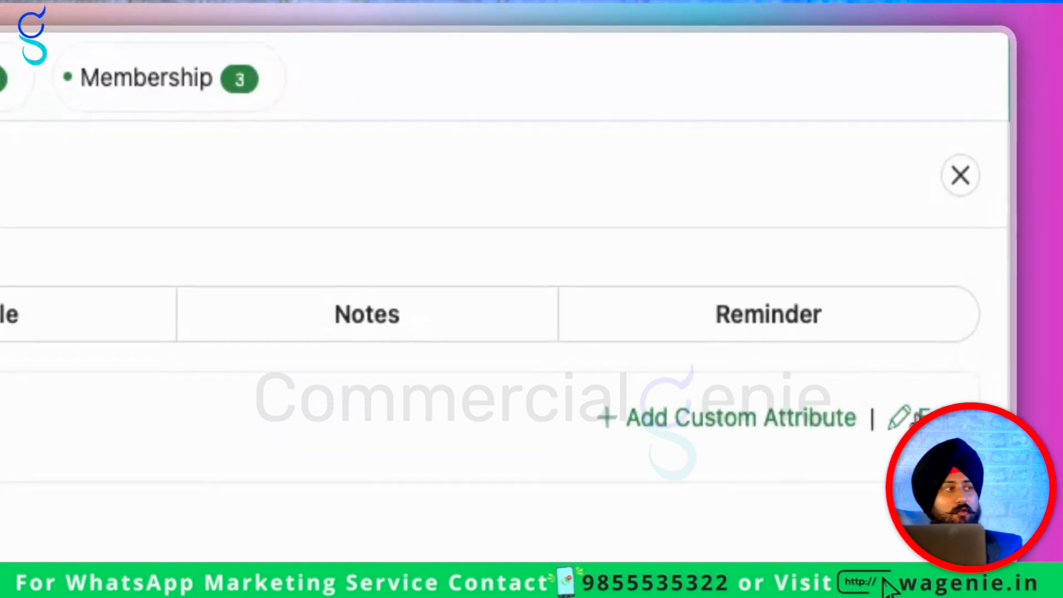
pyautogui.click(1021, 138)
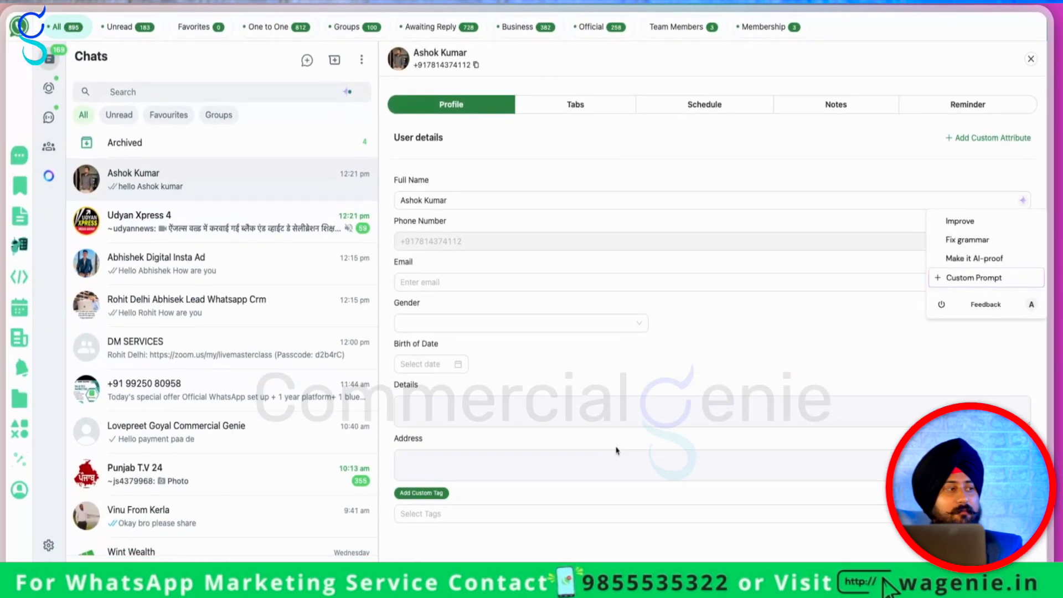
pyautogui.click(482, 514)
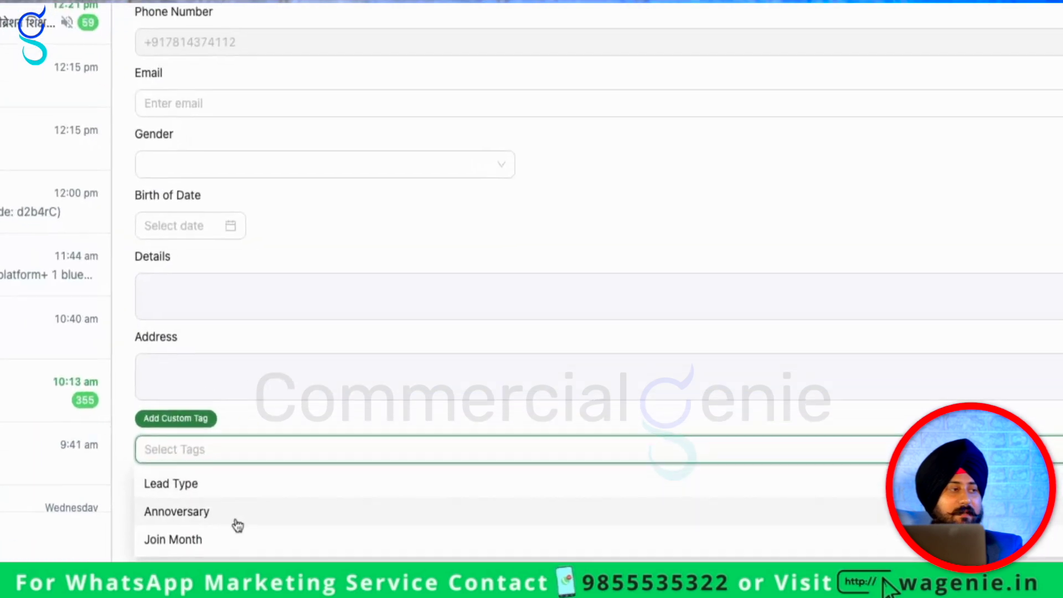
pyautogui.click(465, 567)
pyautogui.click(464, 549)
pyautogui.click(682, 400)
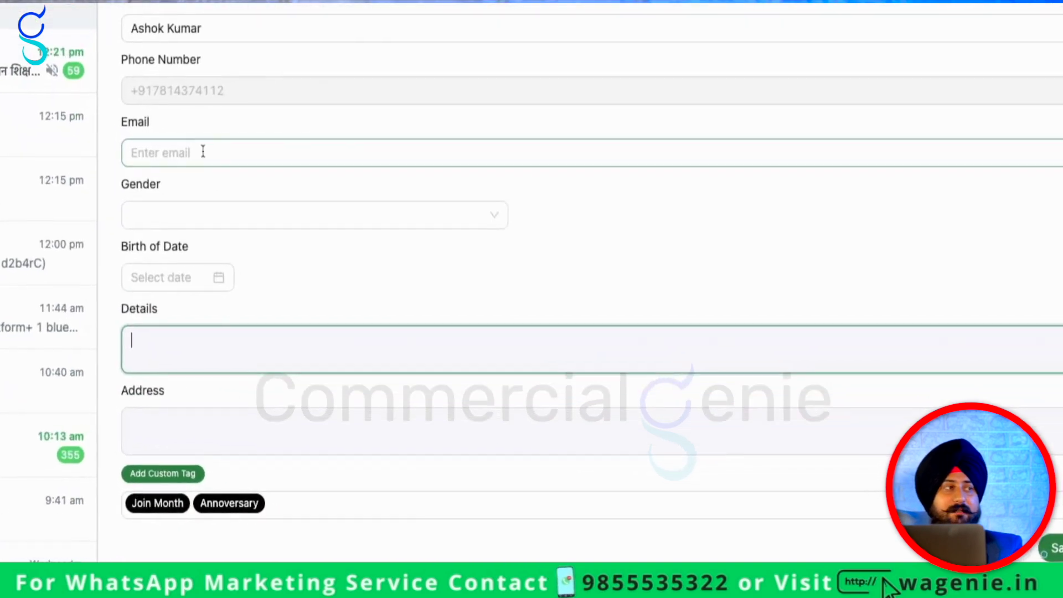
pyautogui.click(160, 217)
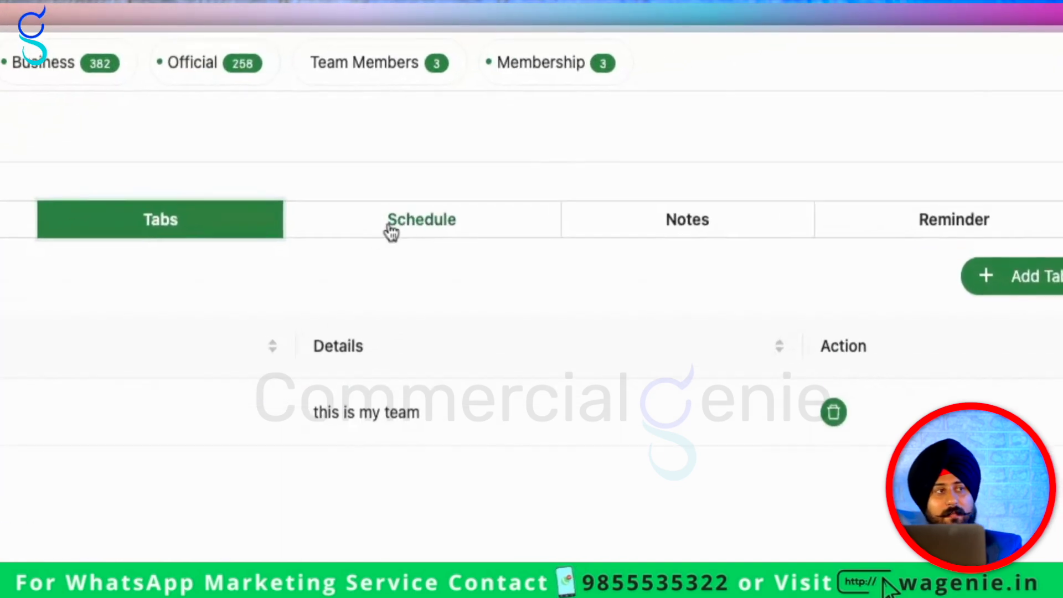
pyautogui.click(698, 108)
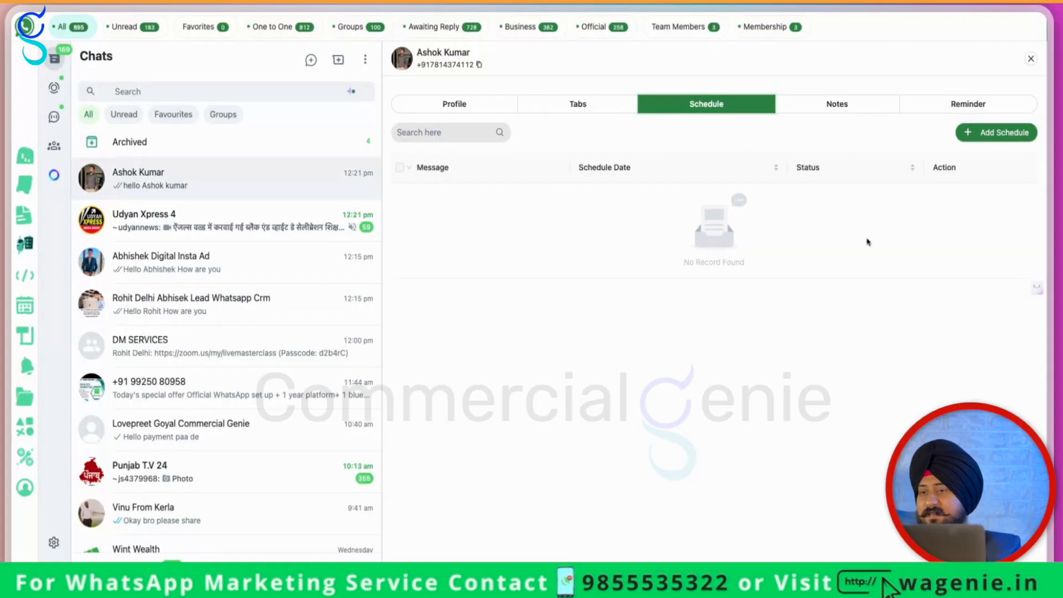
pyautogui.click(992, 134)
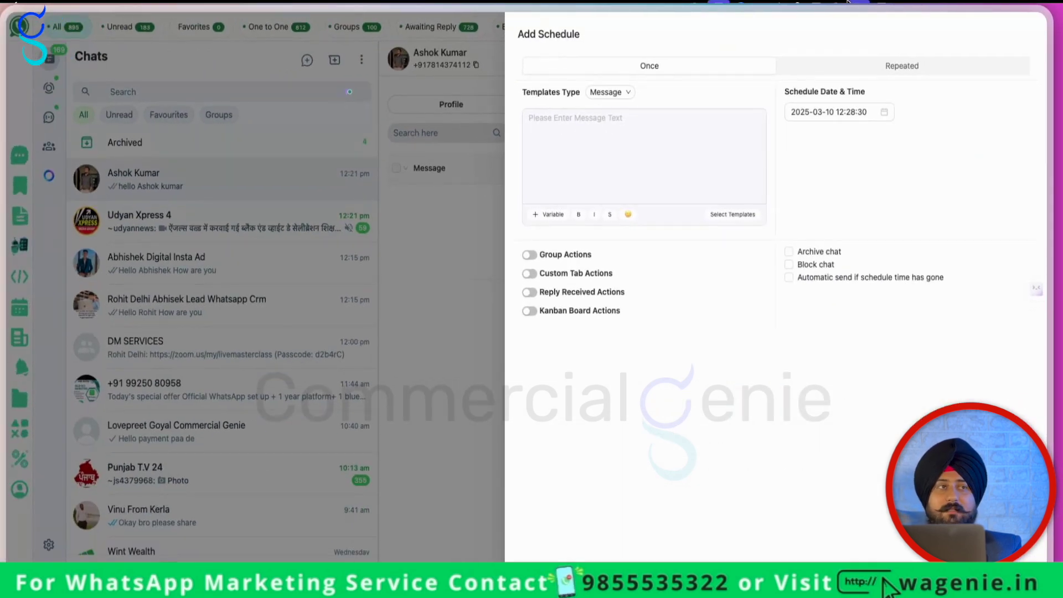
pyautogui.click(680, 138)
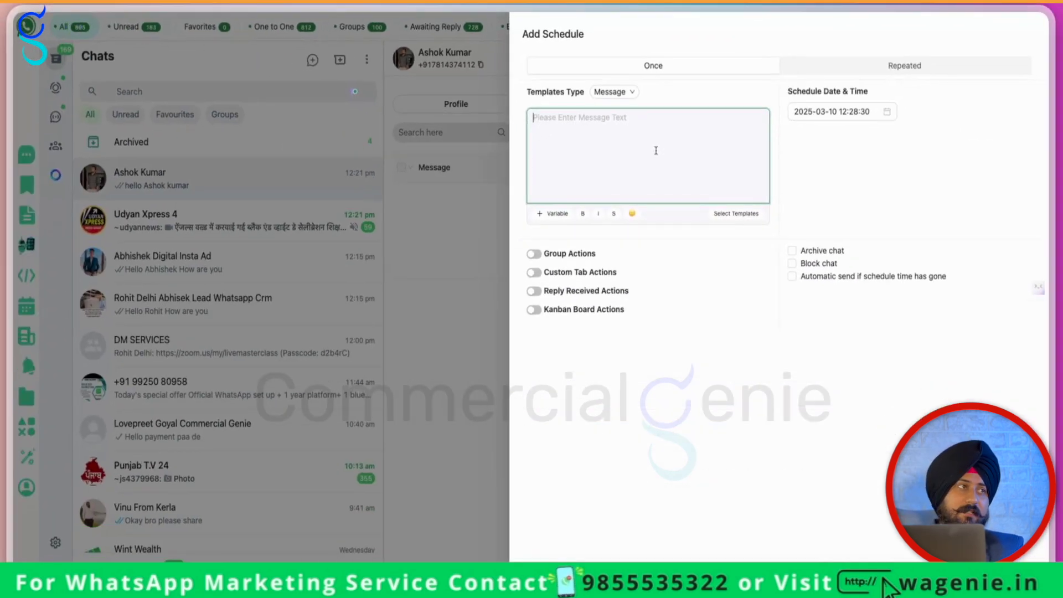
pyautogui.write('Hello ')
pyautogui.write('@')
pyautogui.click(574, 139)
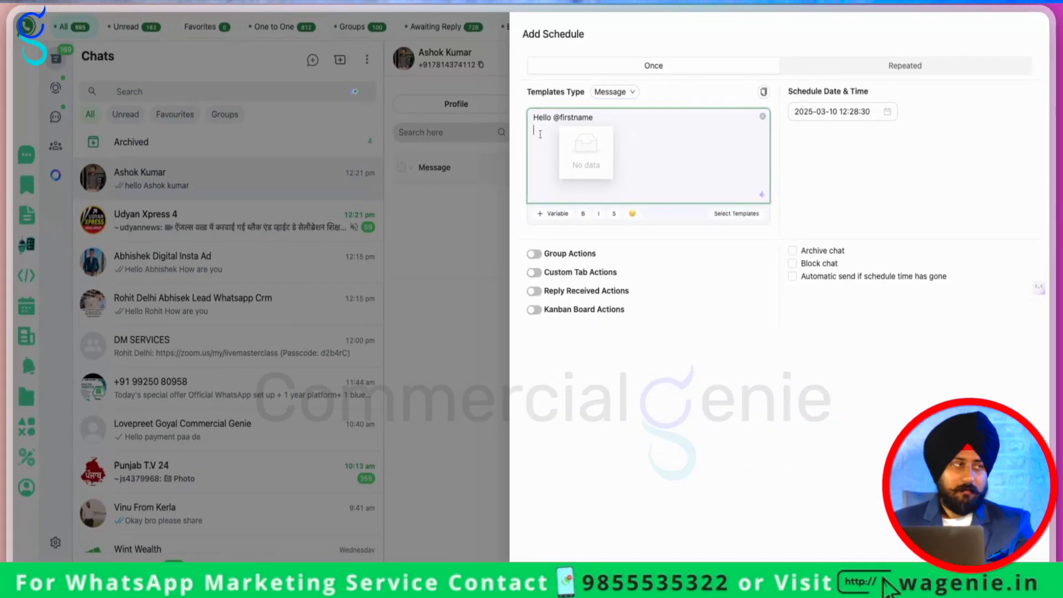
pyautogui.write('you thought about our offer,')
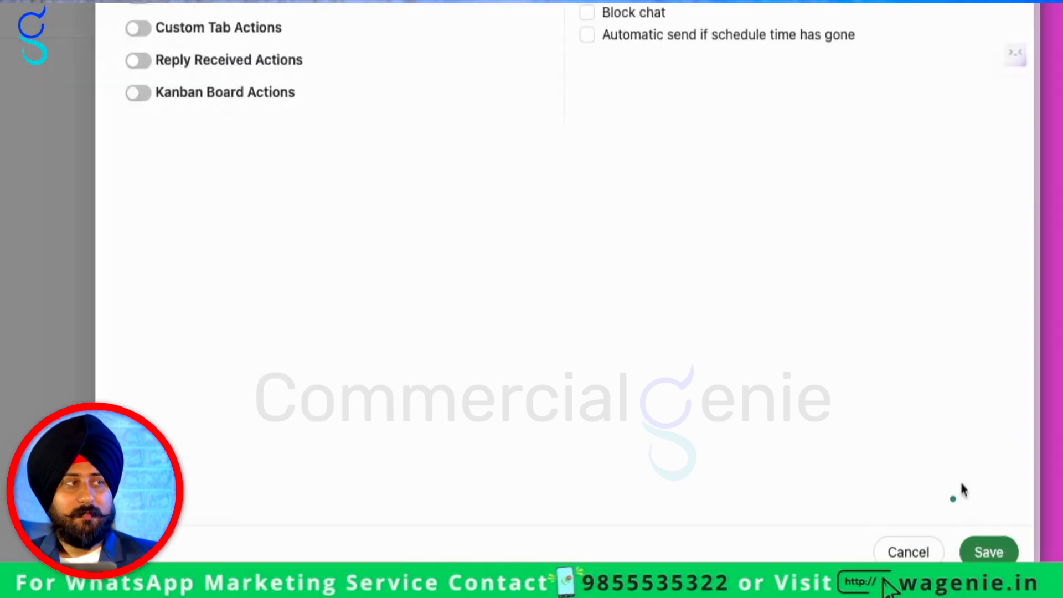
pyautogui.click(1017, 564)
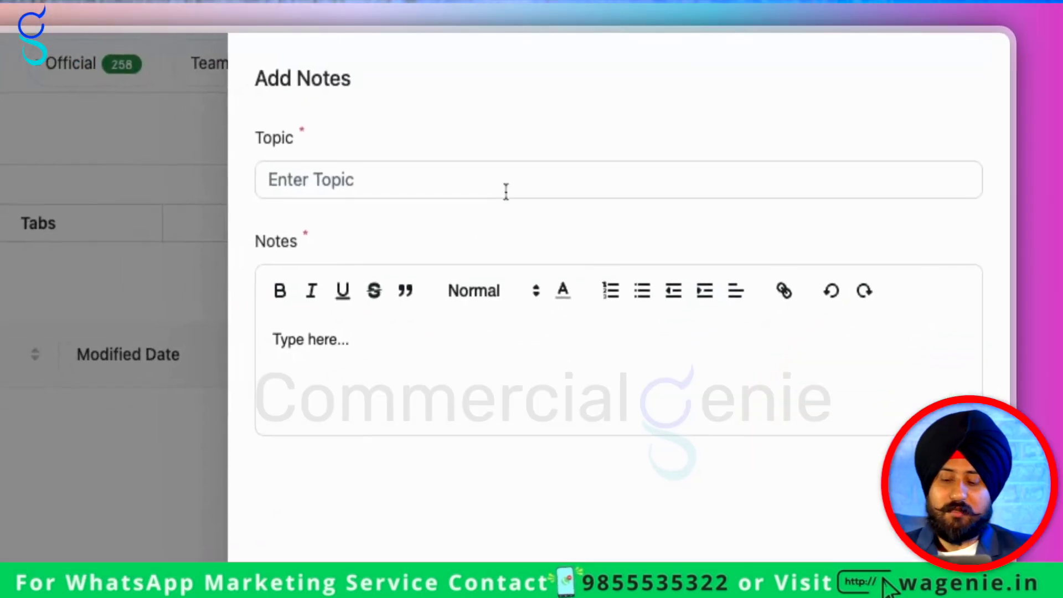
# Save a 'Discussion' note reading 'they told me our budget is only 20000rs'
pyautogui.click(505, 191)
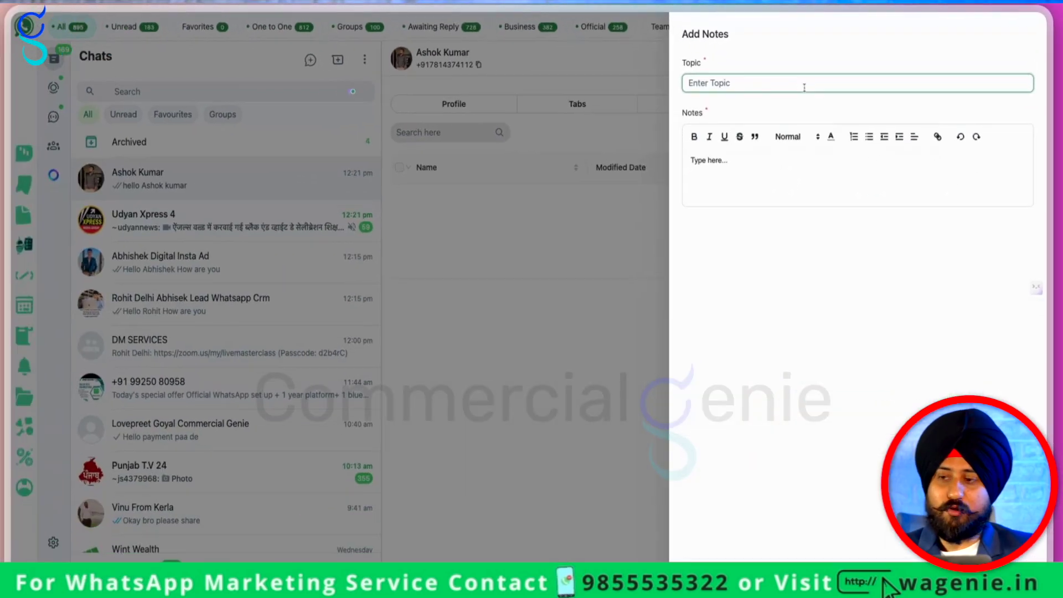
pyautogui.write('Discussion')
pyautogui.click(749, 165)
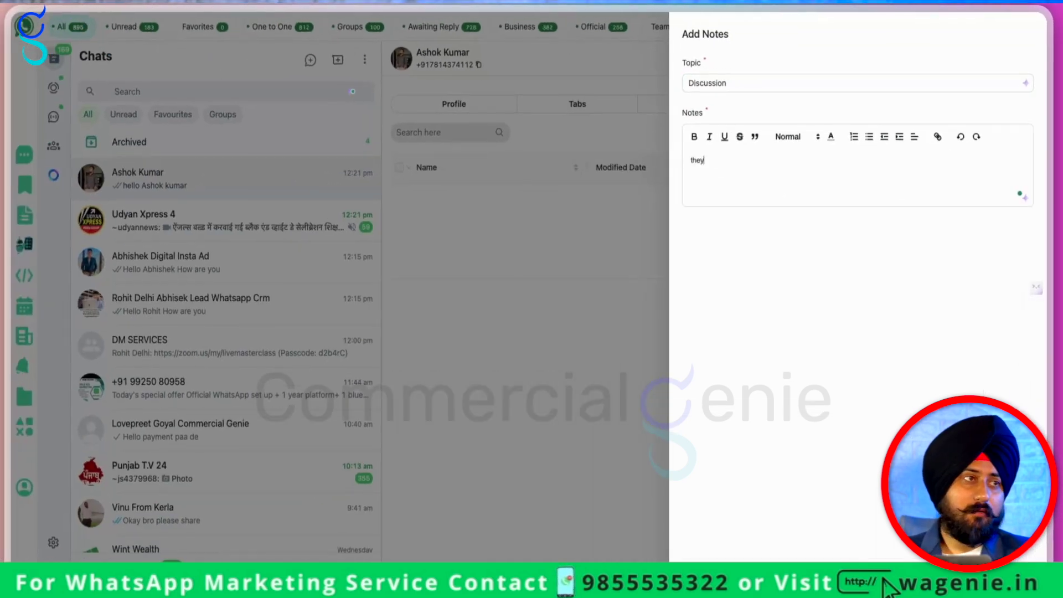
pyautogui.write('they told me our budget is only 20000rs')
pyautogui.click(940, 520)
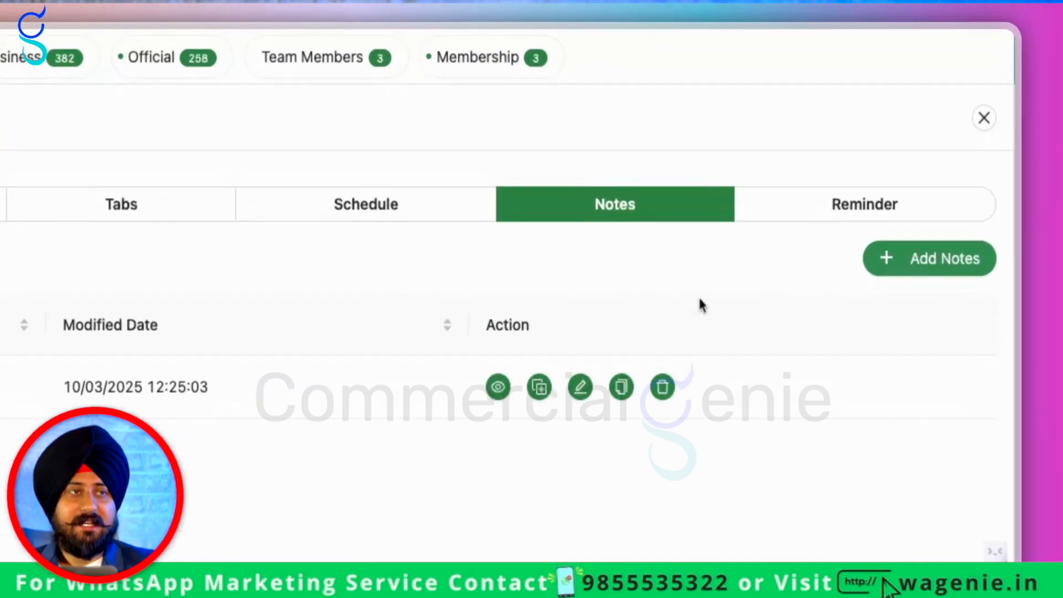
pyautogui.click(828, 224)
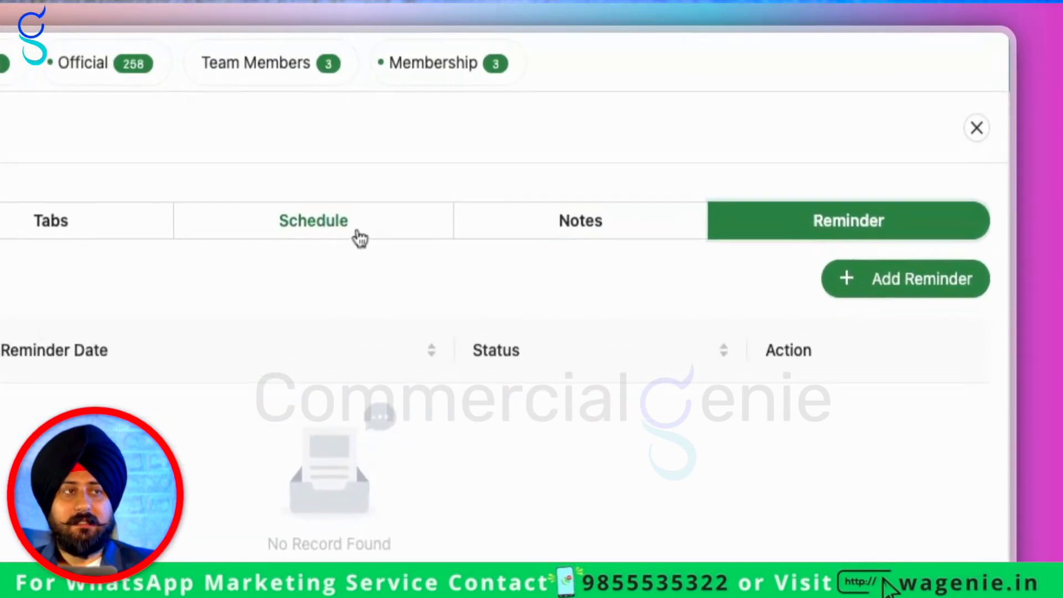
# Add a reminder for 10/03/2025 12:30:19 noting they asked to follow up
pyautogui.click(372, 226)
pyautogui.click(828, 233)
pyautogui.click(908, 280)
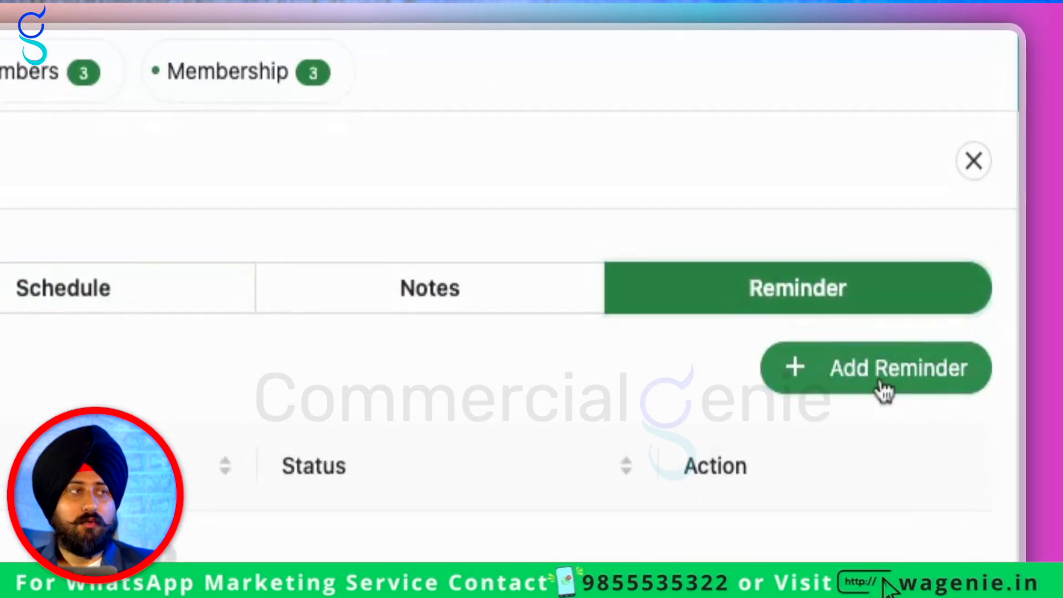
pyautogui.click(703, 135)
pyautogui.click(402, 346)
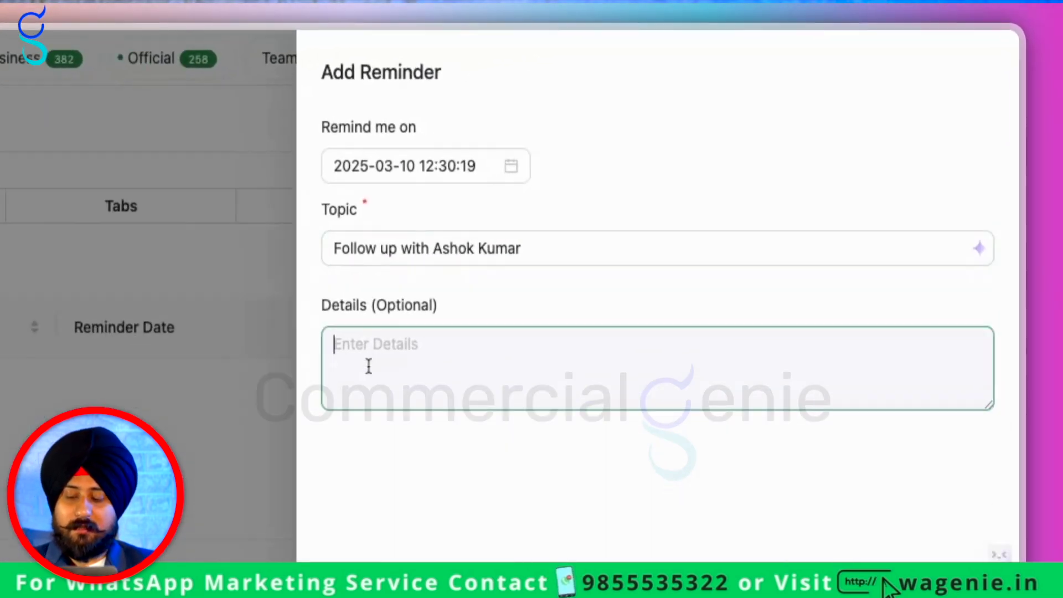
pyautogui.write('they asked to follow up')
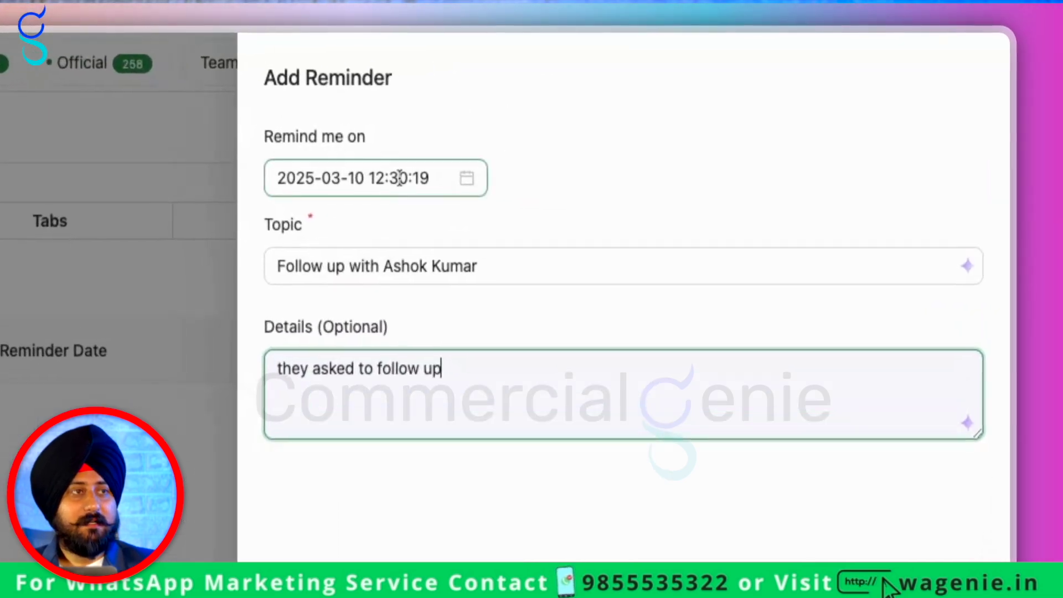
pyautogui.click(749, 83)
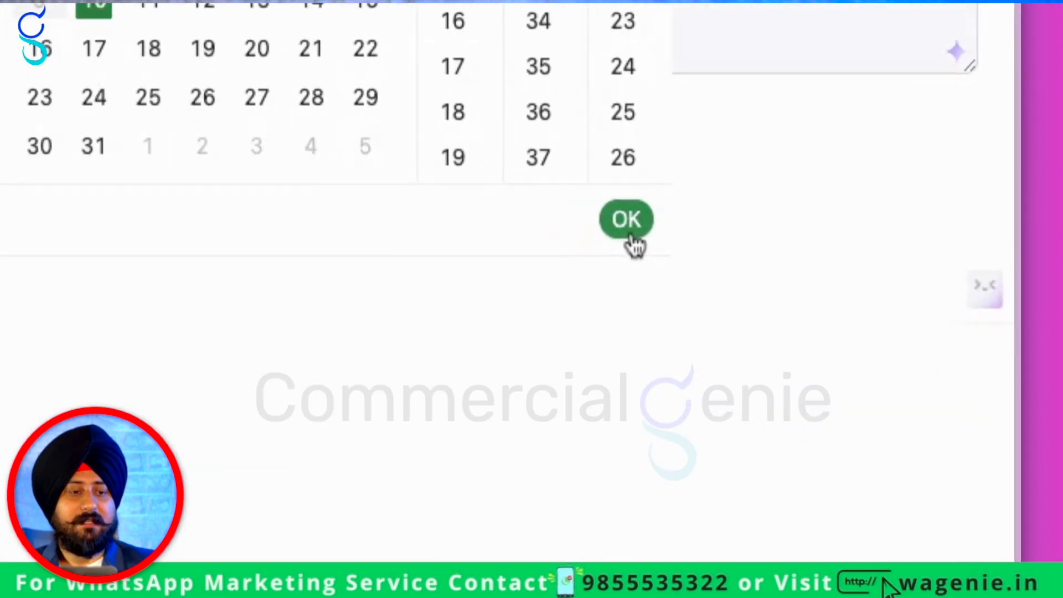
pyautogui.click(909, 264)
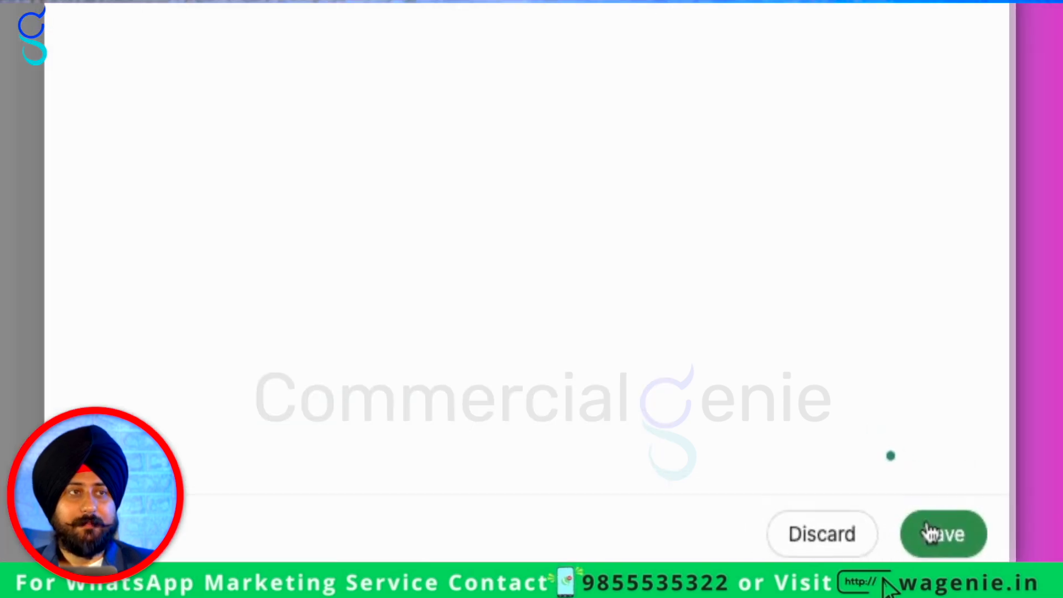
pyautogui.click(1022, 576)
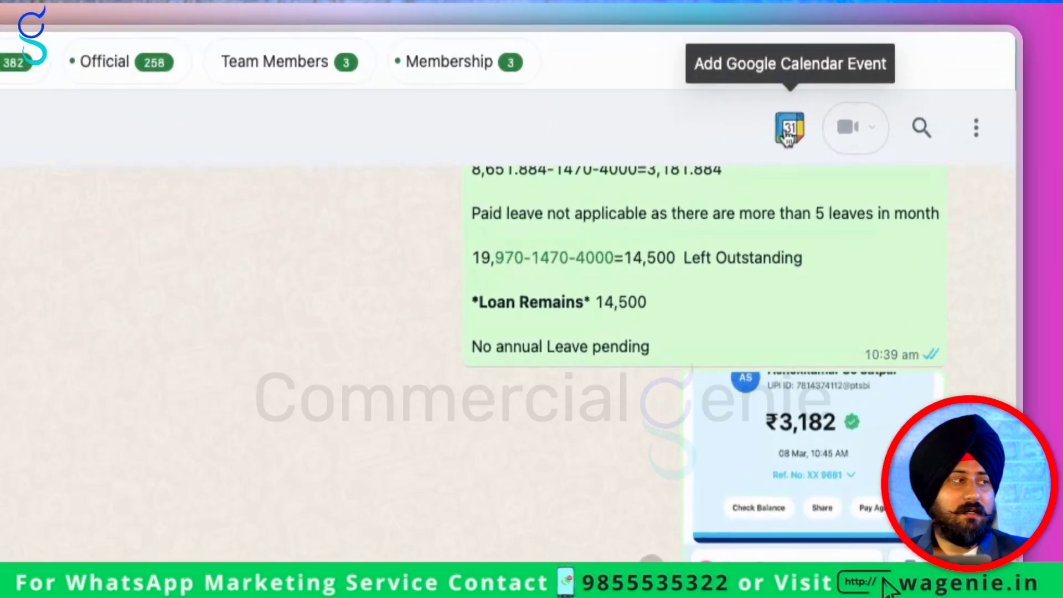
pyautogui.click(933, 61)
pyautogui.click(422, 98)
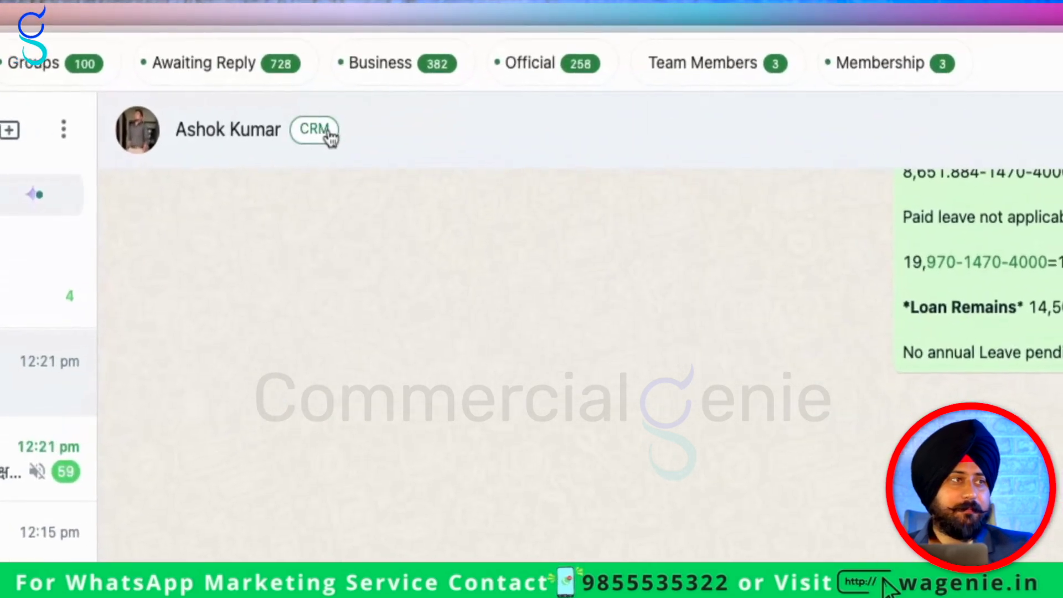
pyautogui.click(488, 55)
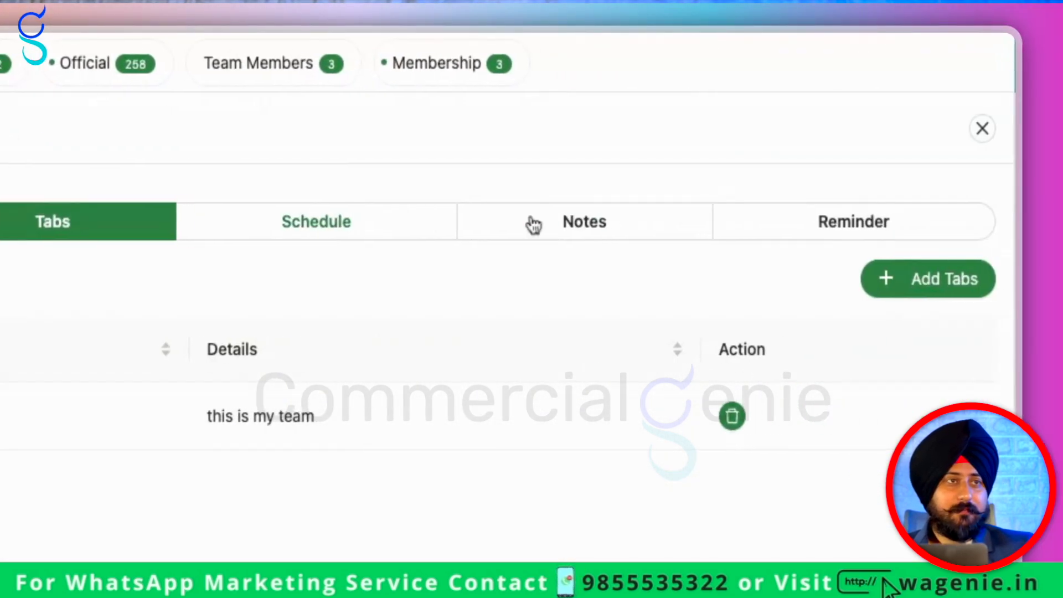
pyautogui.click(587, 222)
pyautogui.click(864, 223)
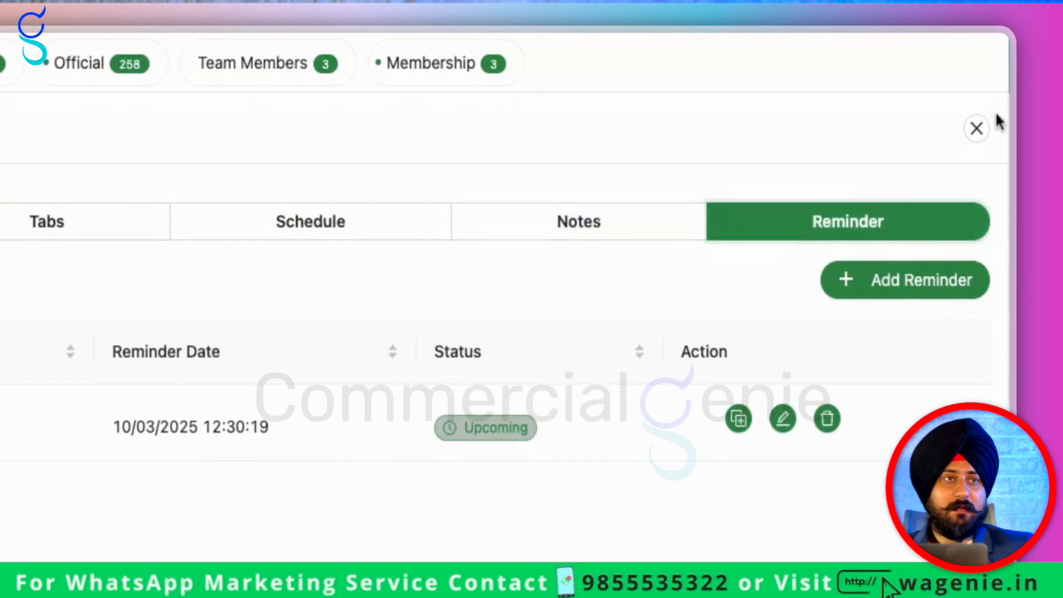
pyautogui.click(977, 129)
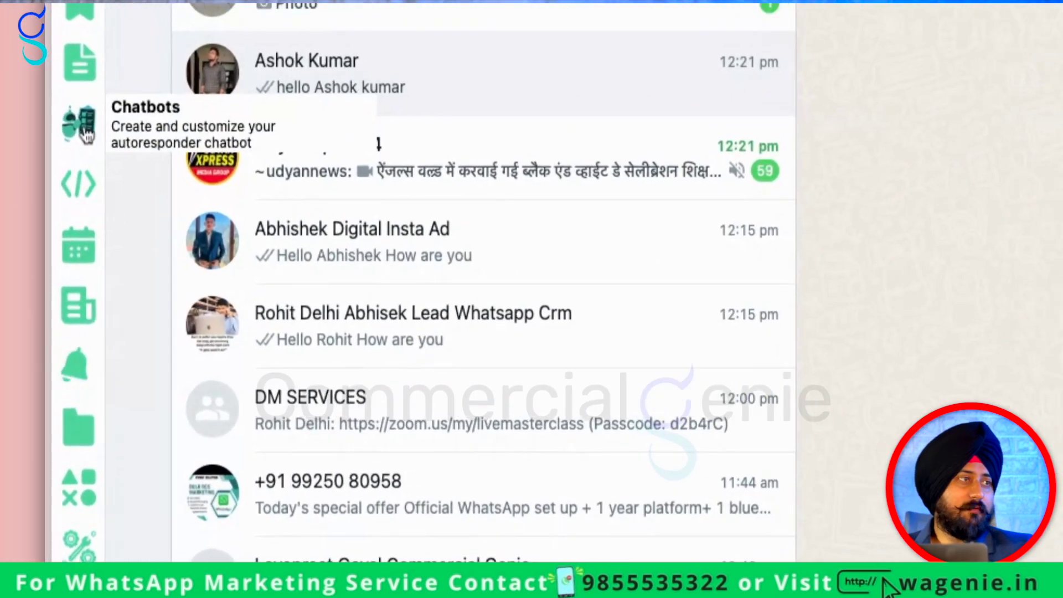
# Create a One to One chatbot workflow named 'location' that executes for selected keywords
pyautogui.click(27, 242)
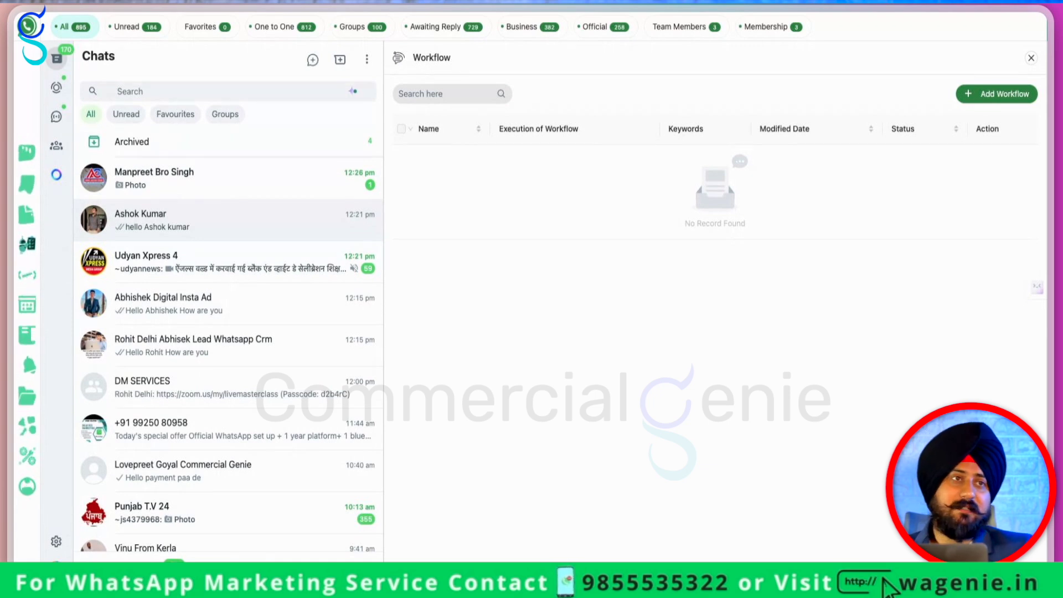
pyautogui.click(997, 93)
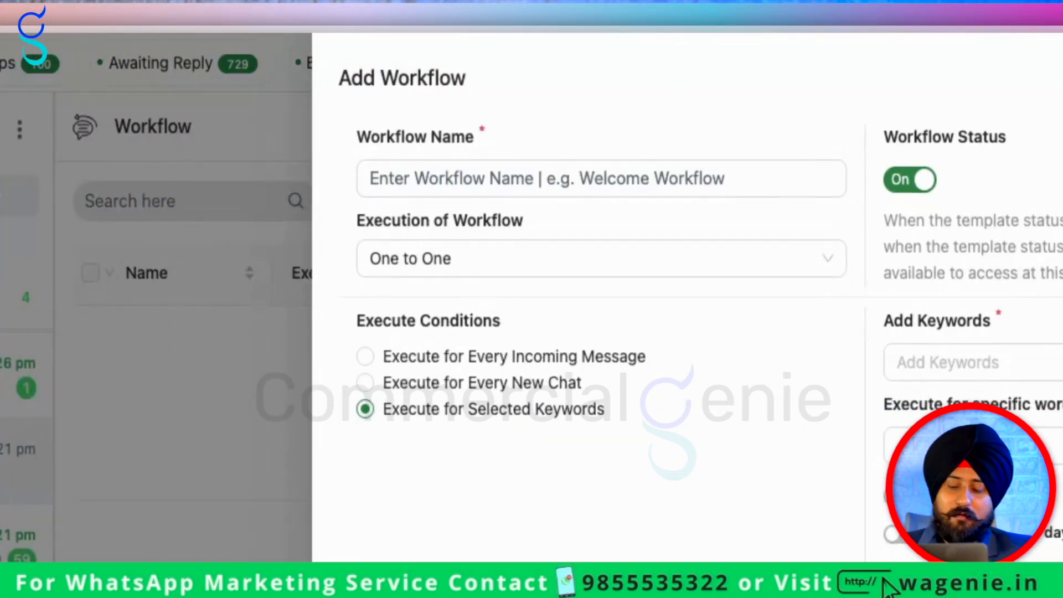
pyautogui.click(500, 172)
pyautogui.write('location')
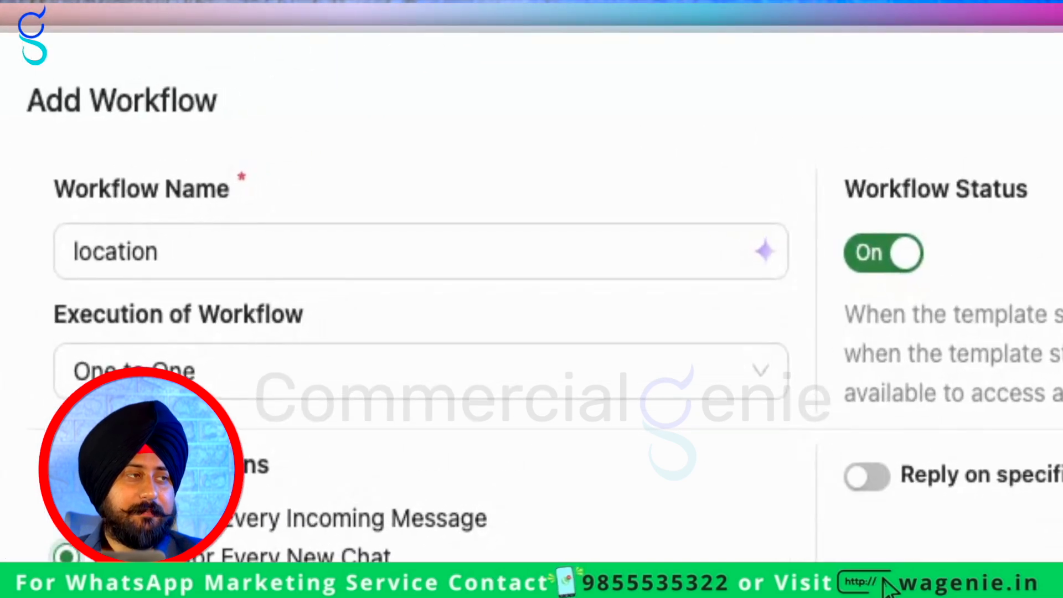
pyautogui.click(111, 519)
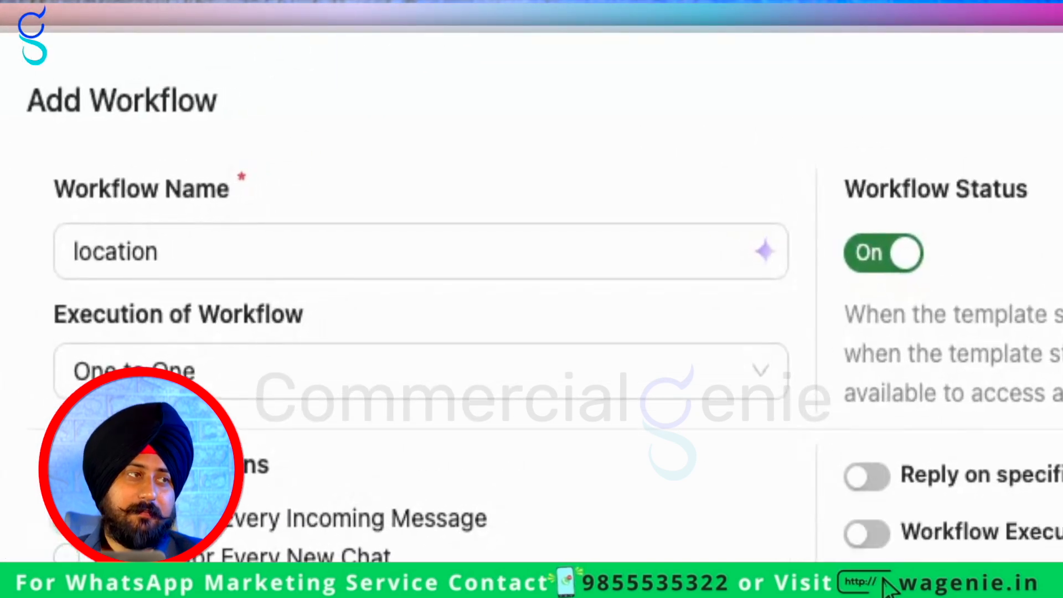
pyautogui.click(521, 224)
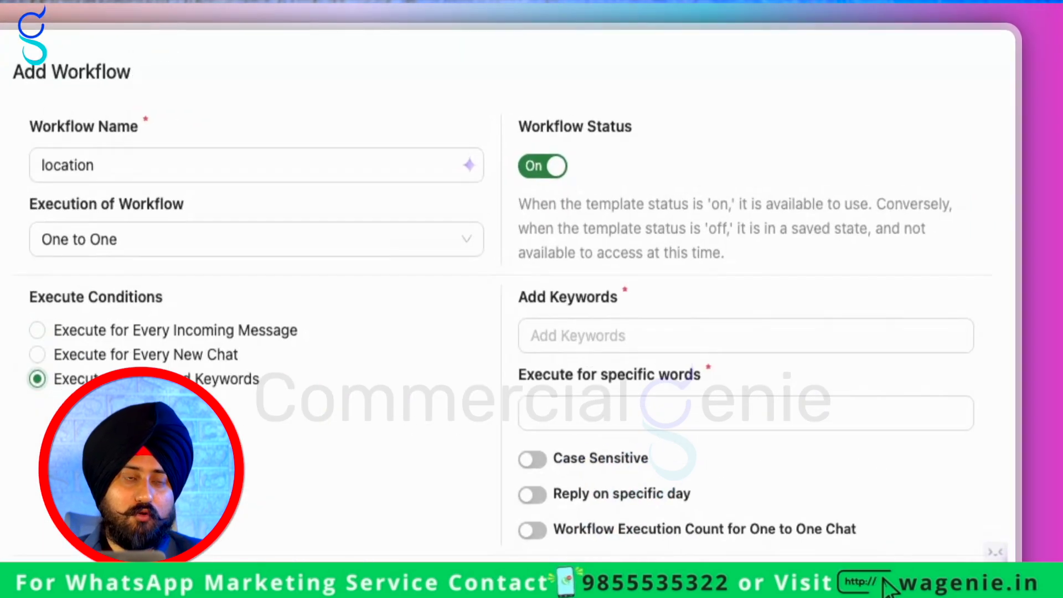
pyautogui.click(819, 173)
# Add the trigger keywords 'location' and 'what is your location' to the workflow
pyautogui.write('locati')
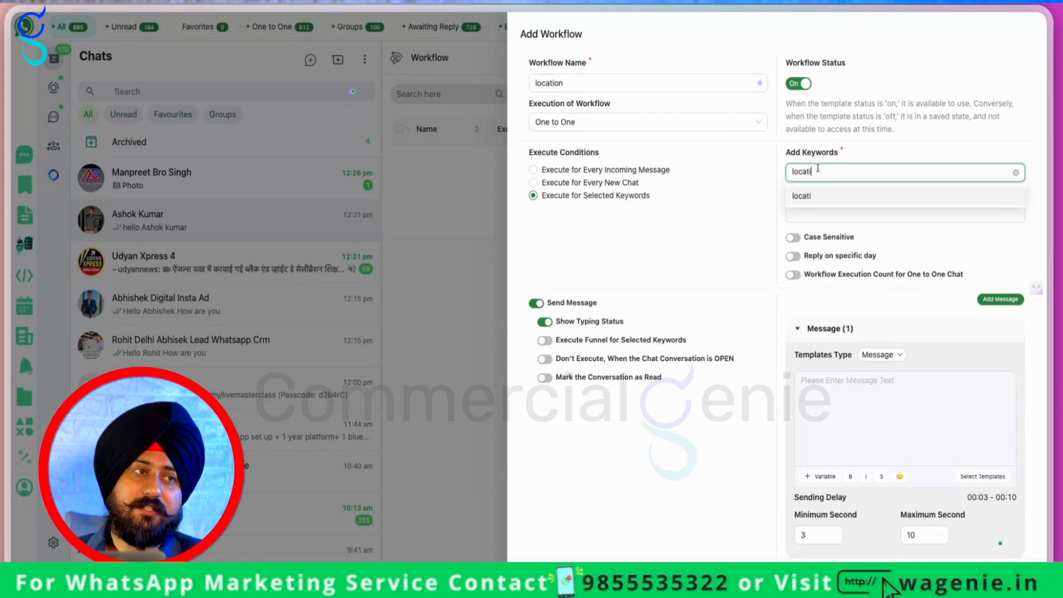
pyautogui.write('on')
pyautogui.click(828, 196)
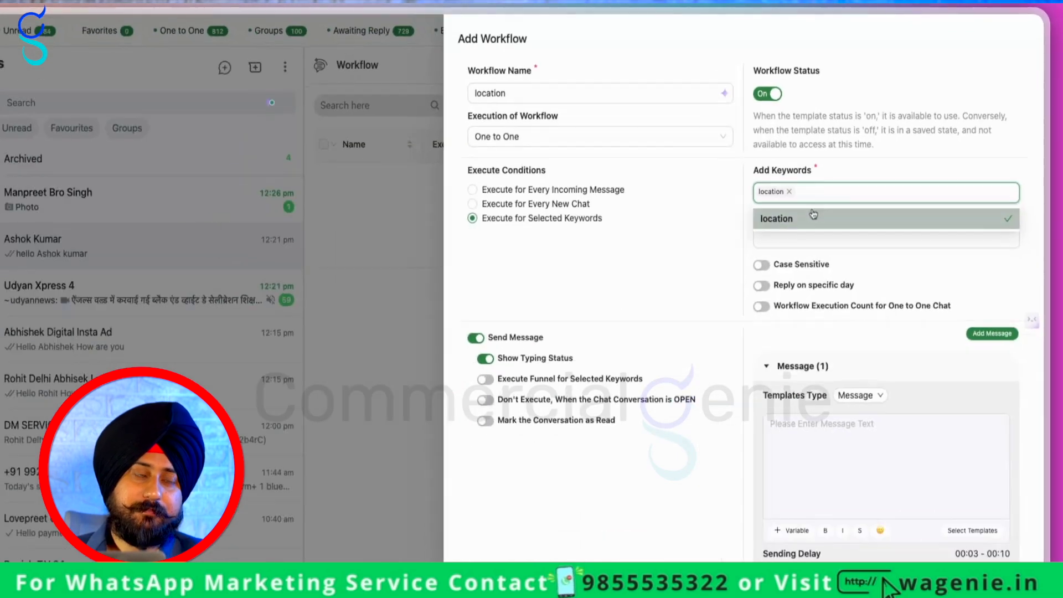
pyautogui.write('what is your location')
pyautogui.press('Return')
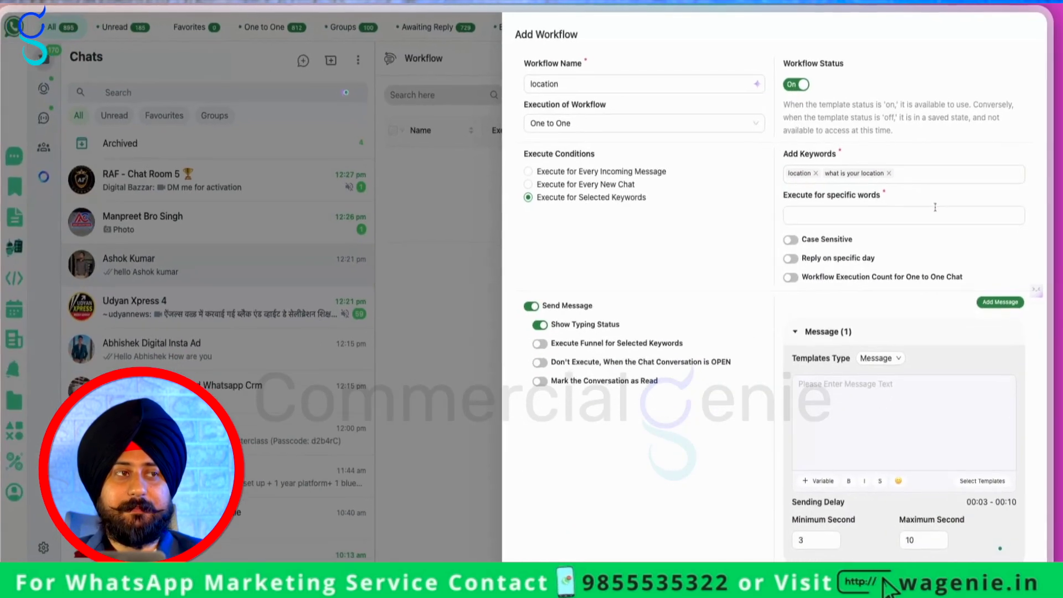
pyautogui.scroll(-1, 817, 244)
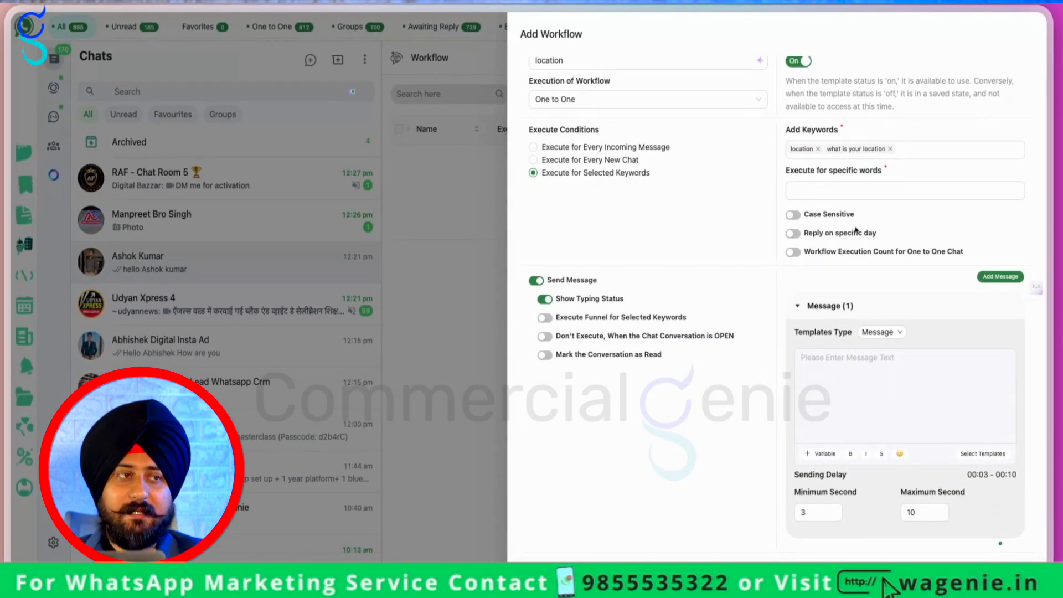
pyautogui.scroll(-1, 793, 242)
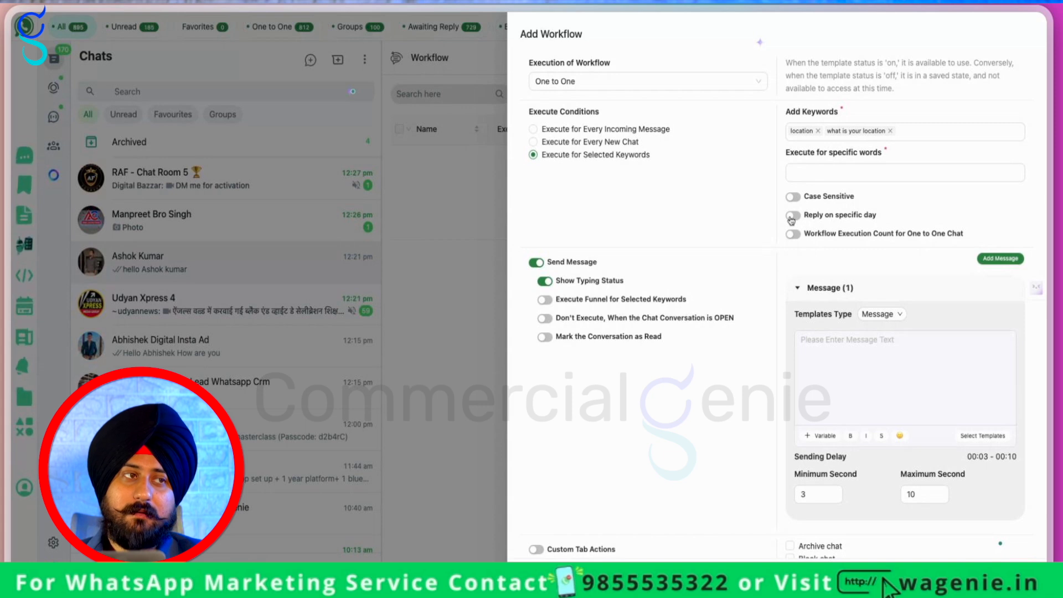
pyautogui.click(832, 138)
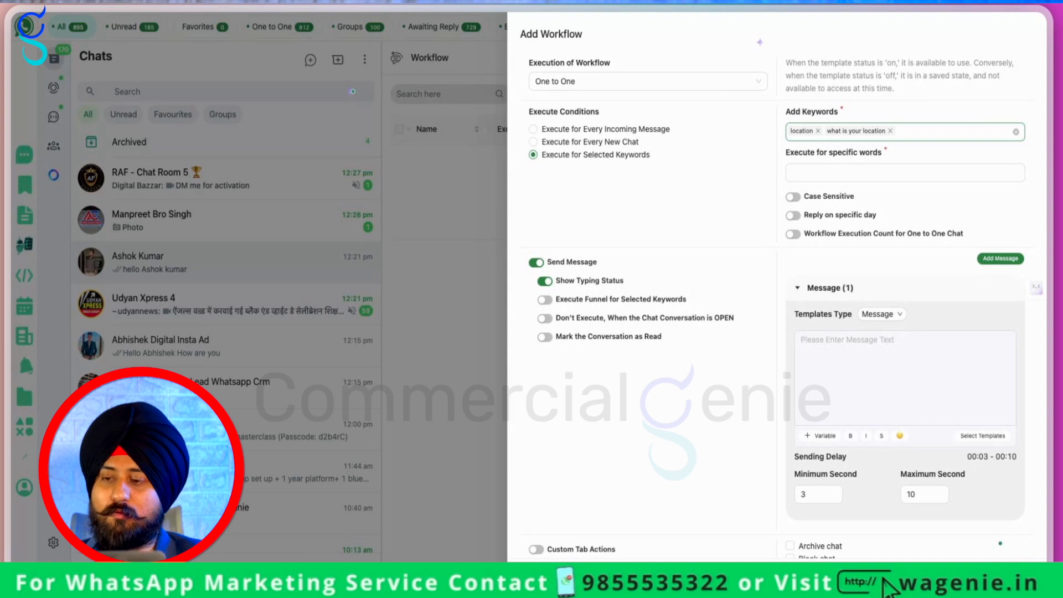
pyautogui.click(809, 174)
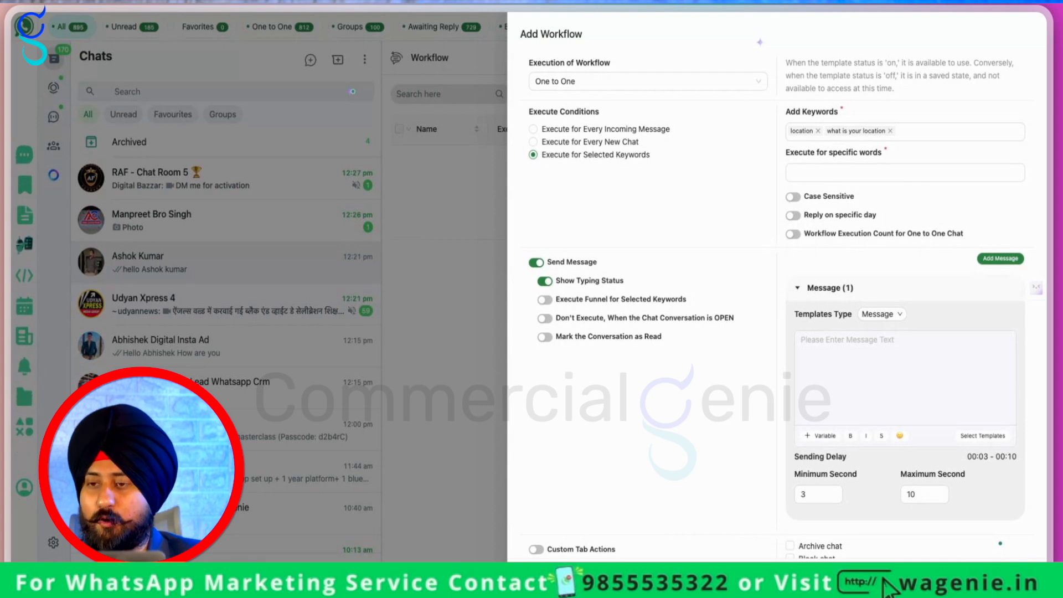
# Write the reply 'Hello {{firstname}} here is' plus the address, with a 5-second maximum delay
pyautogui.scroll(-2, 775, 332)
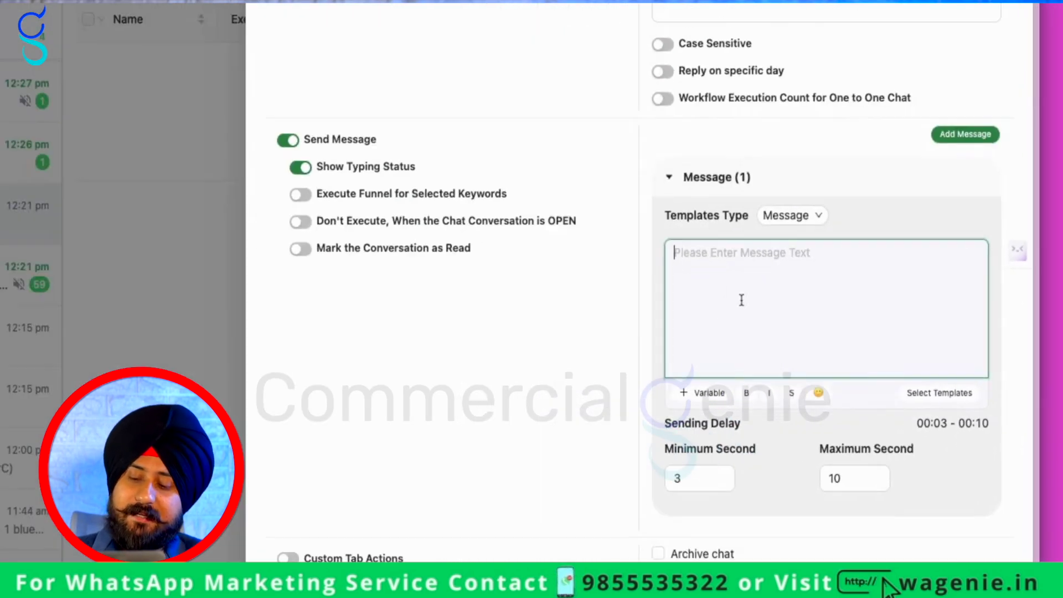
pyautogui.click(848, 324)
pyautogui.write('He')
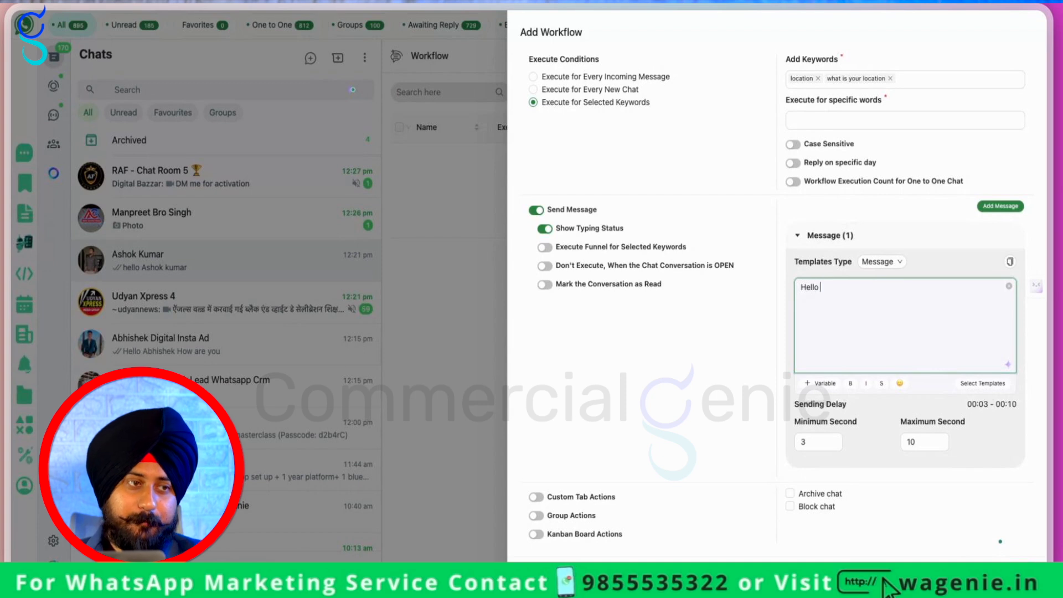
pyautogui.write('llo')
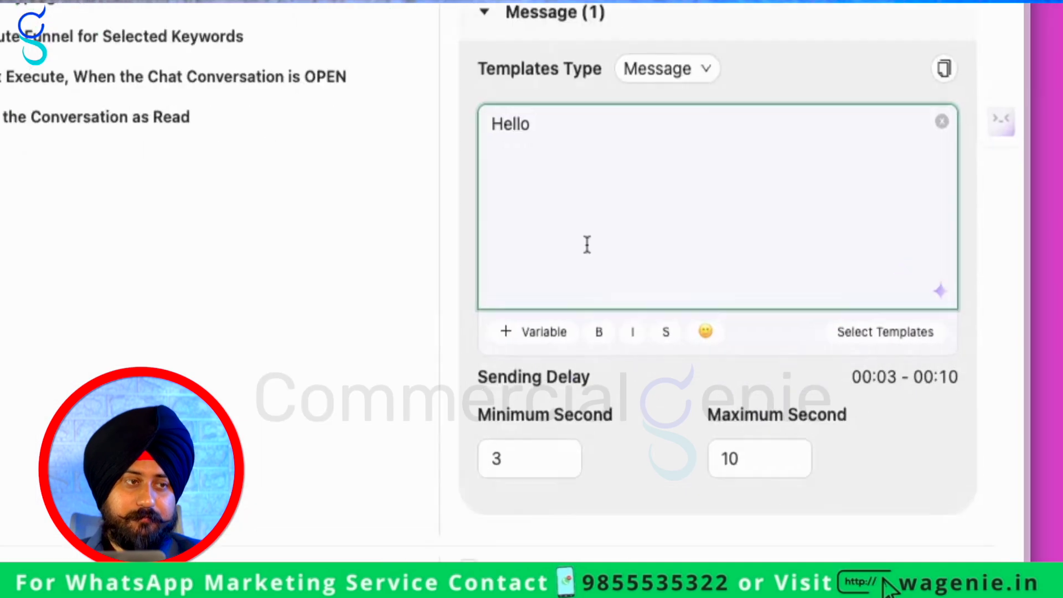
pyautogui.click(811, 384)
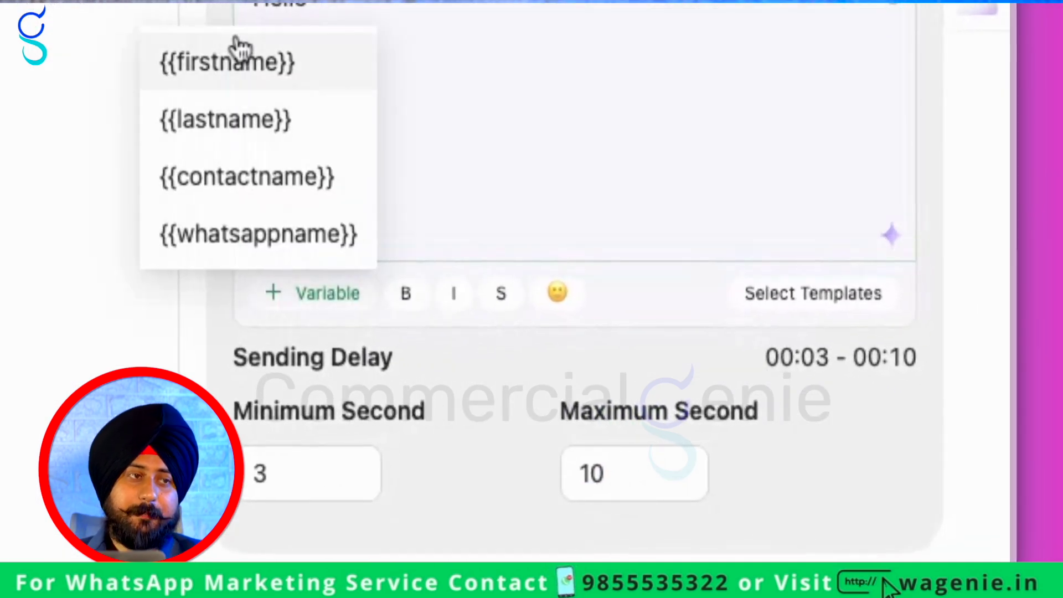
pyautogui.click(239, 58)
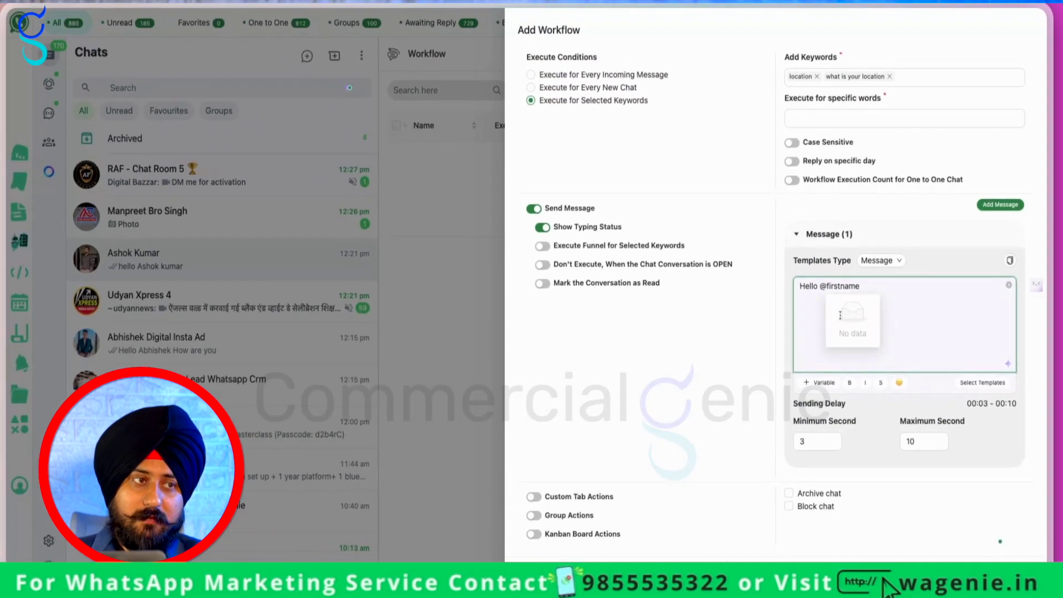
pyautogui.write('here is our location:- myaad')
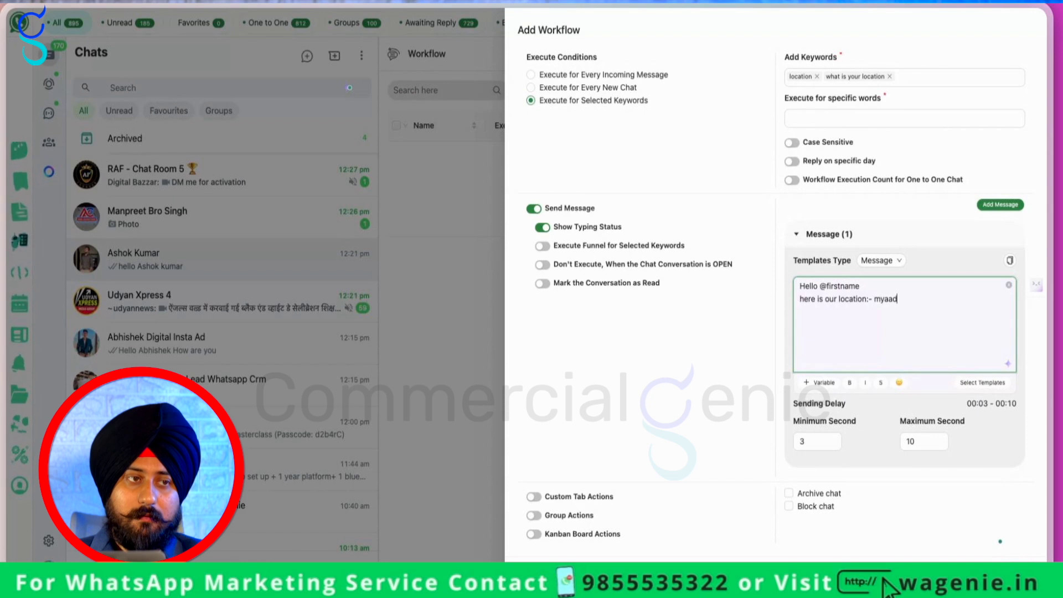
pyautogui.write('ss')
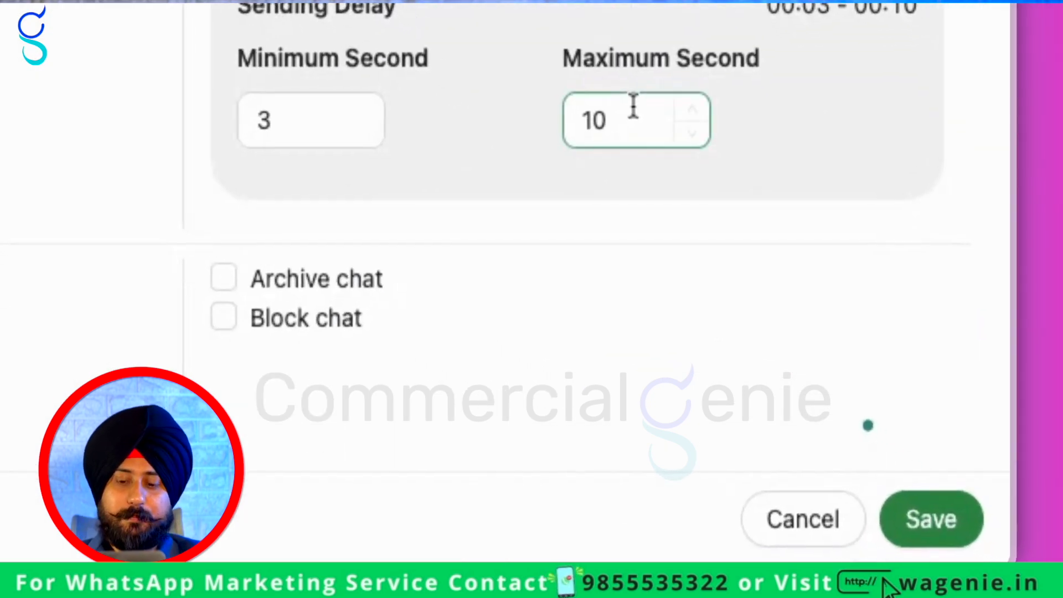
pyautogui.doubleClick(913, 442)
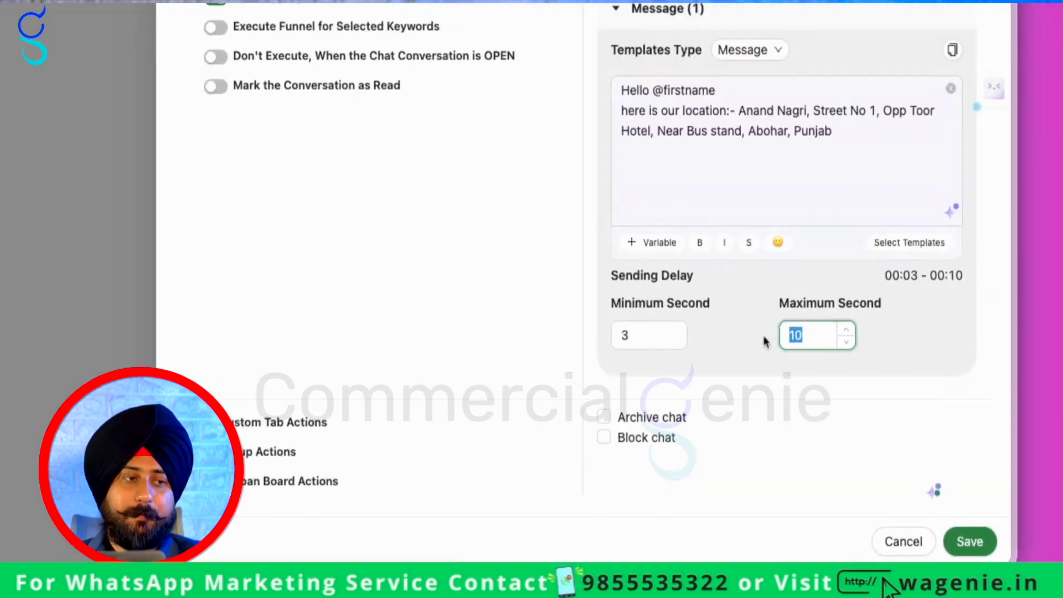
pyautogui.write('5')
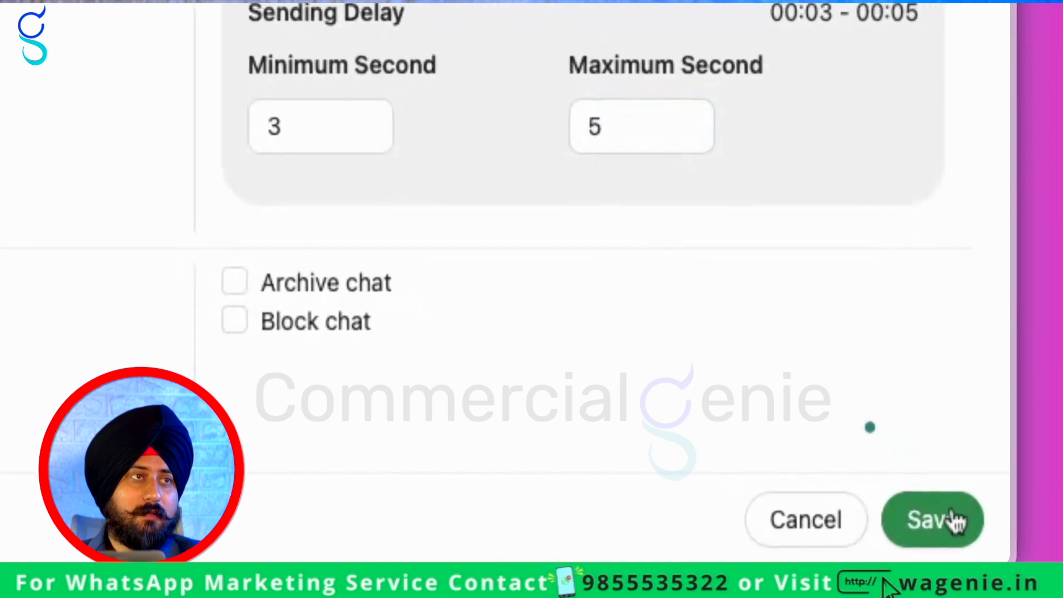
# Set word matching to 'Contain the words' and save the location workflow
pyautogui.click(953, 523)
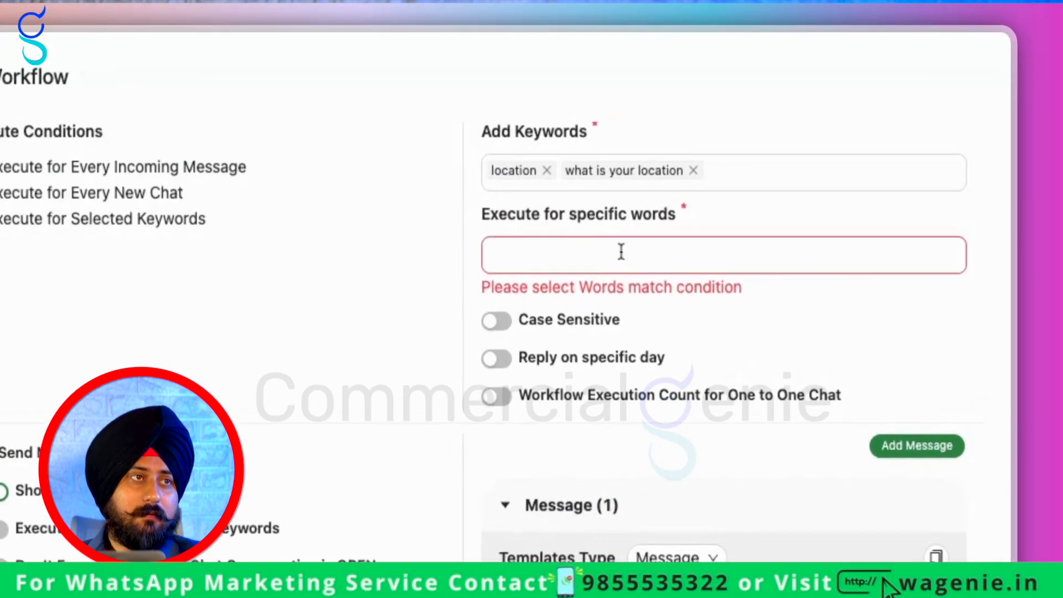
pyautogui.click(842, 88)
pyautogui.write('location')
pyautogui.click(813, 142)
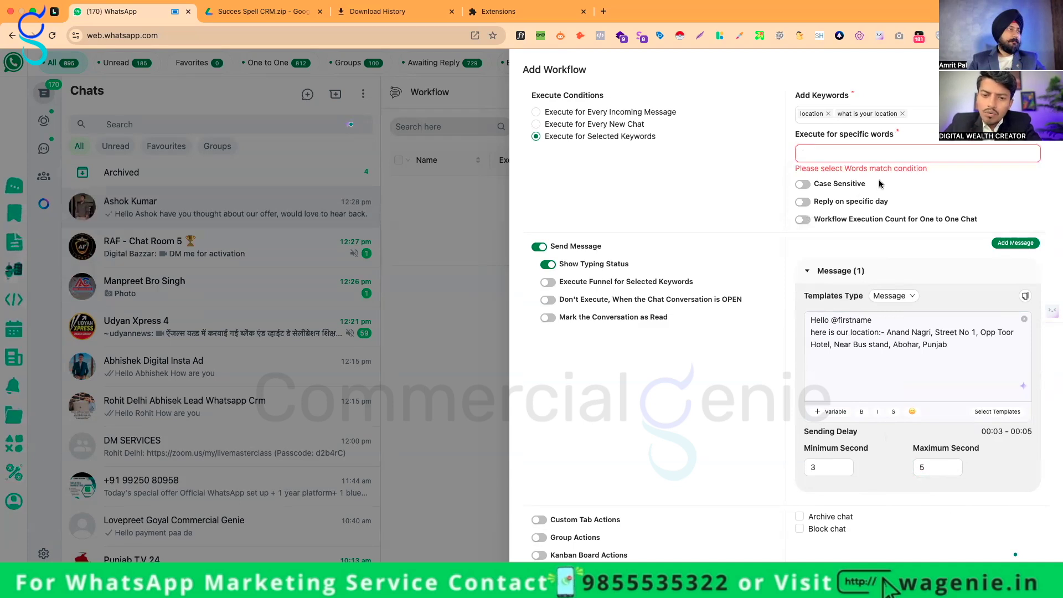
pyautogui.click(878, 158)
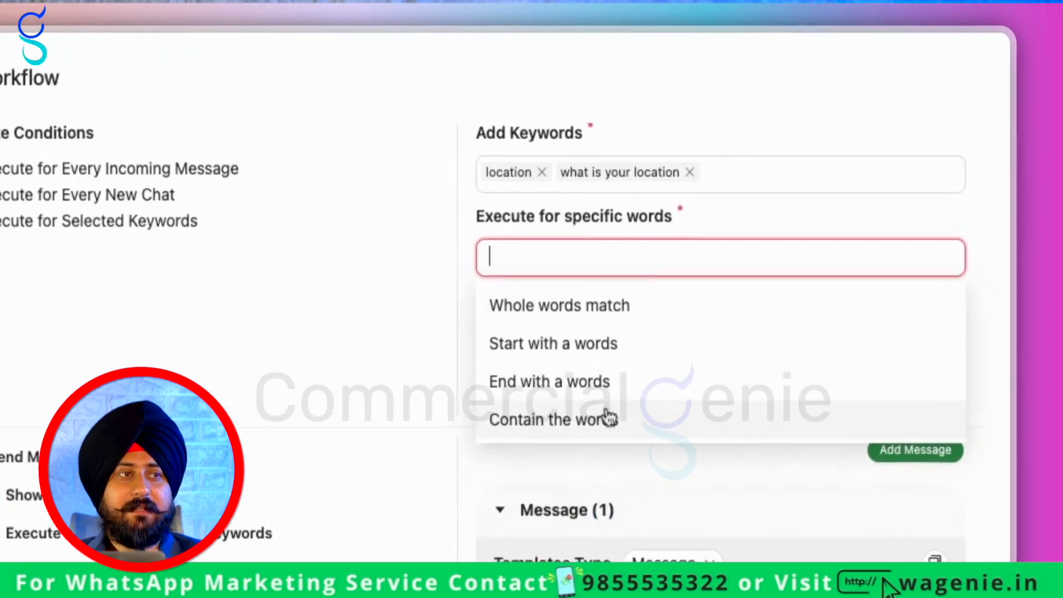
pyautogui.click(859, 228)
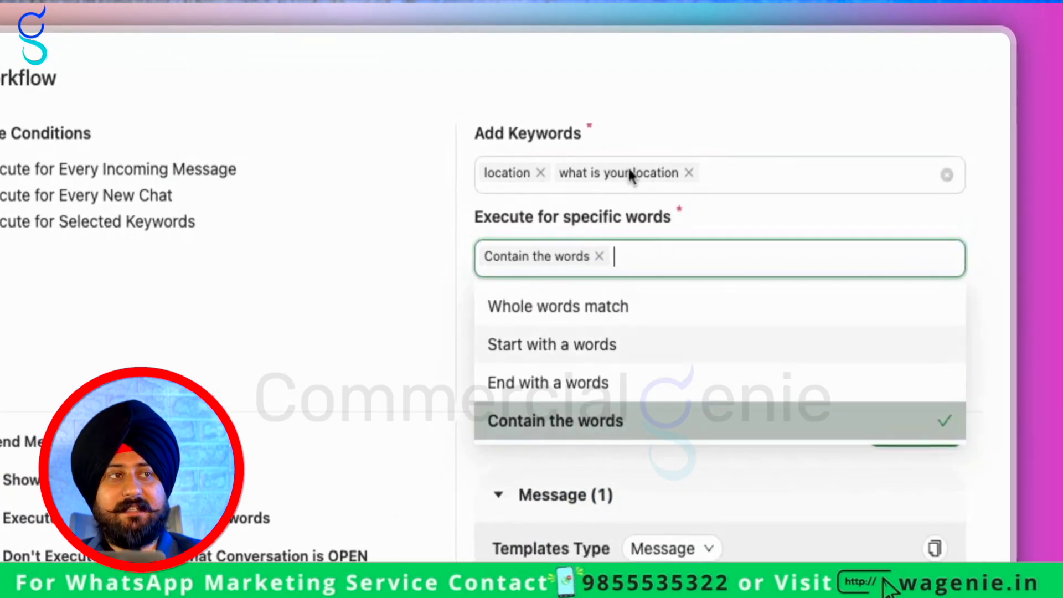
pyautogui.click(590, 218)
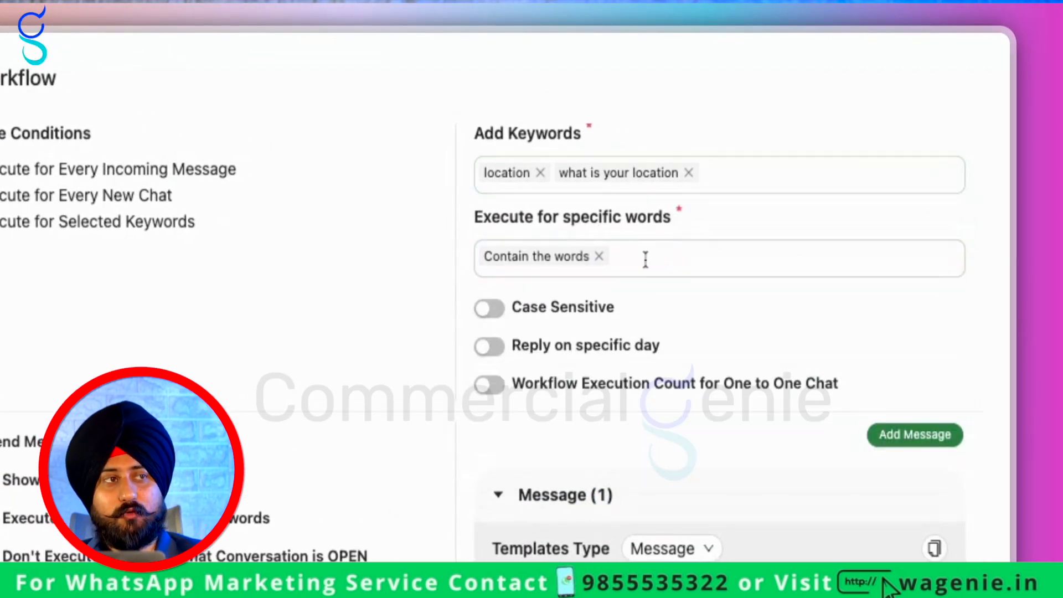
pyautogui.click(646, 252)
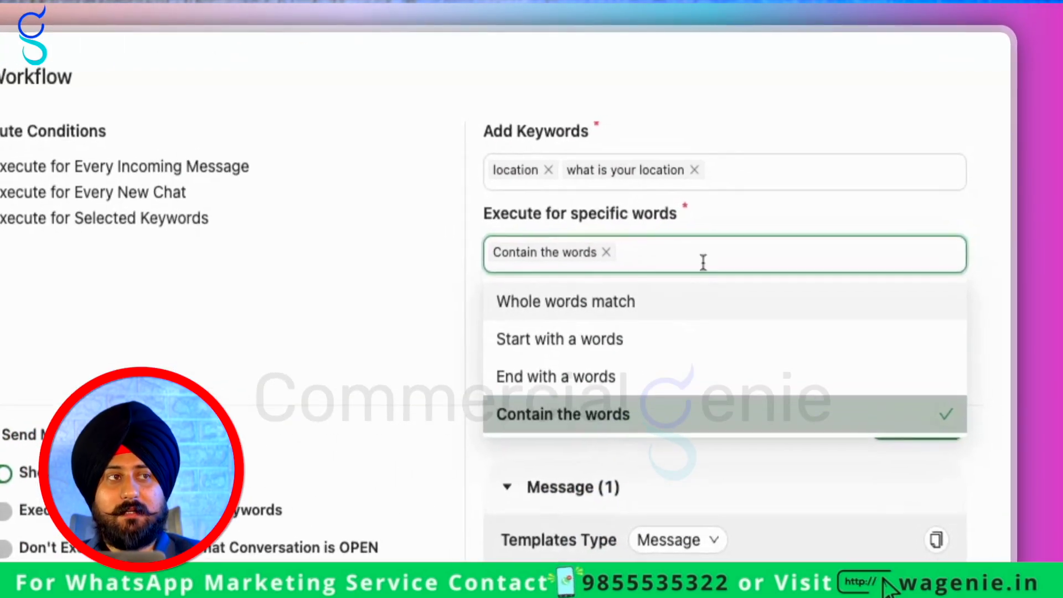
pyautogui.click(895, 124)
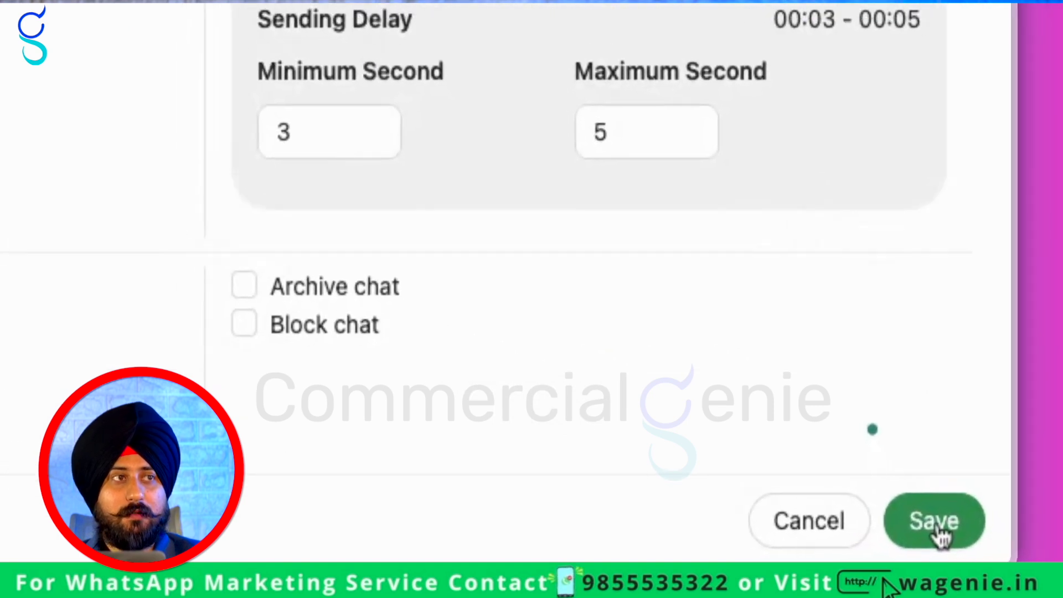
pyautogui.click(1014, 566)
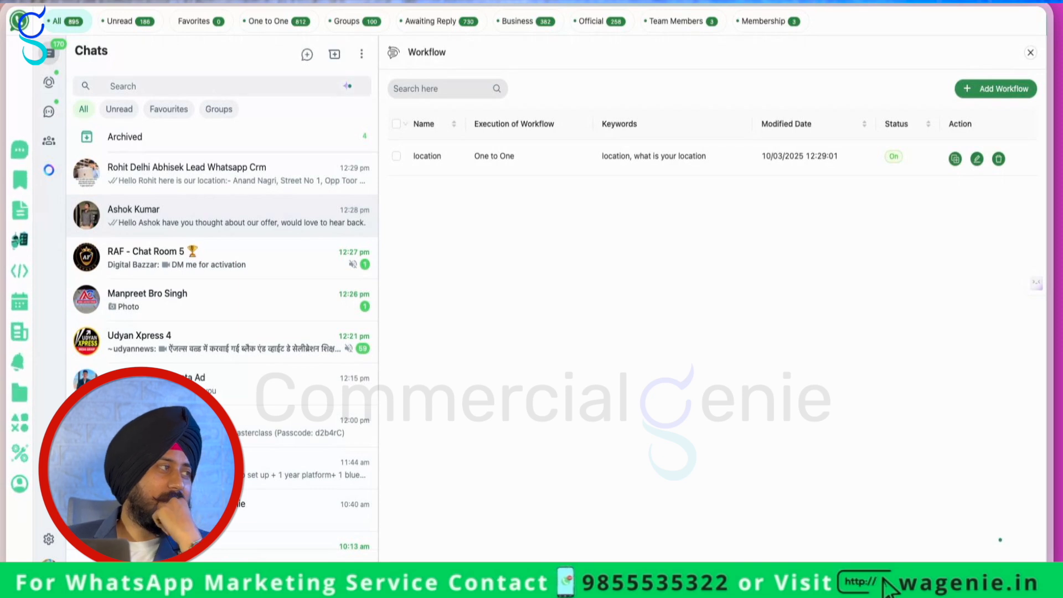
# Open the top chat, where the location request got its automatic reply
pyautogui.click(283, 164)
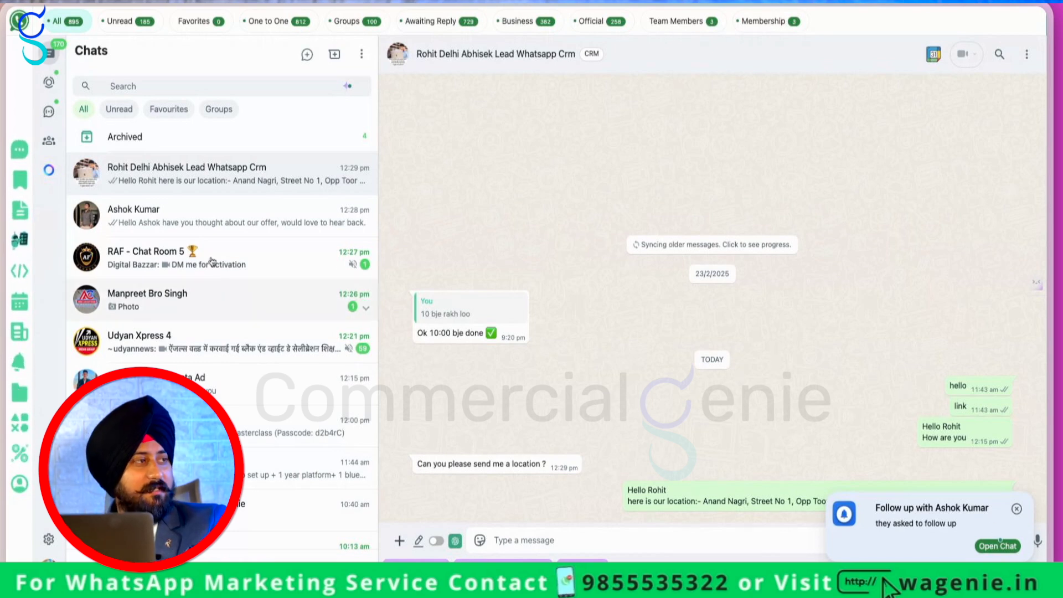
# Open the other contact's chat and dismiss the 'Follow up' reminder notification
pyautogui.click(224, 219)
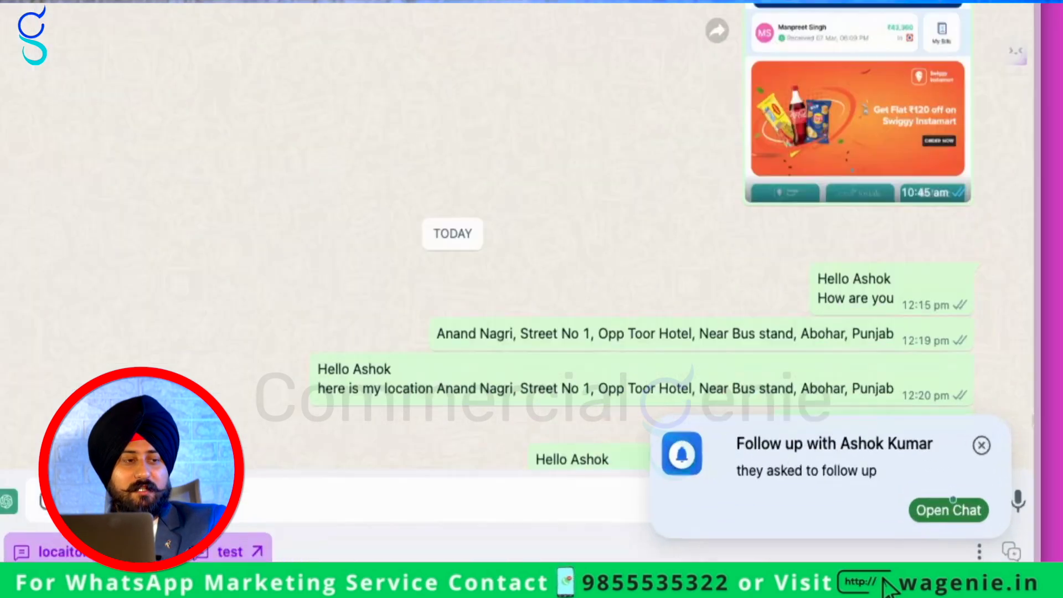
pyautogui.click(993, 465)
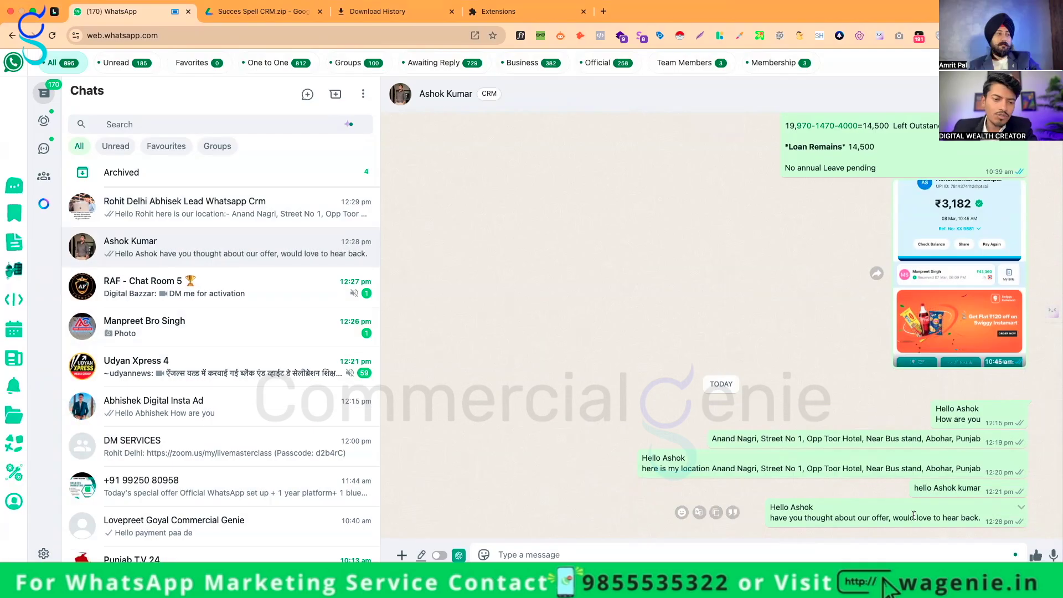
pyautogui.tripleClick(924, 516)
pyautogui.click(923, 515)
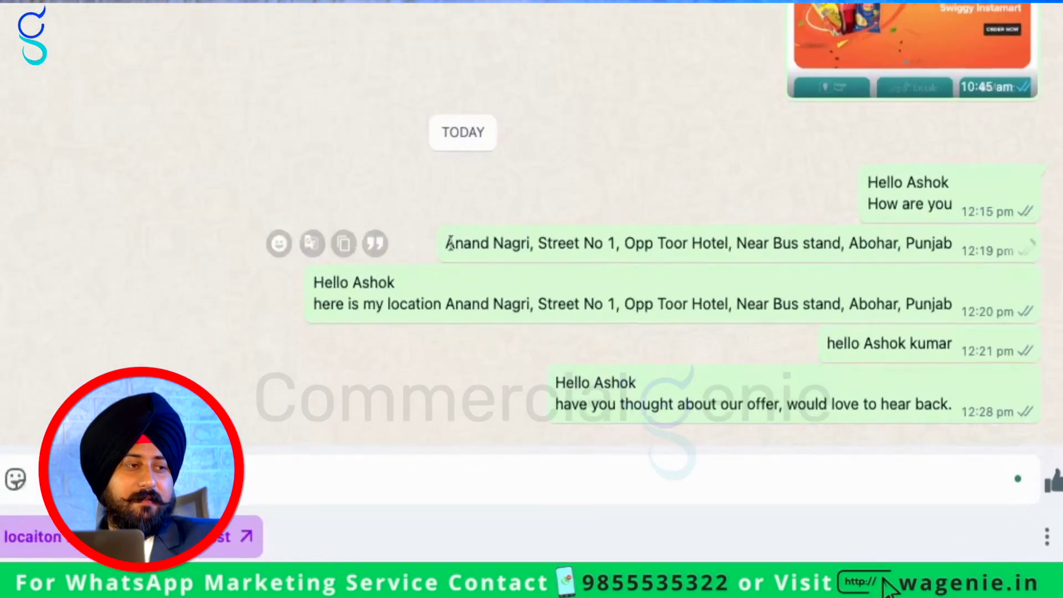
# Highlight the greeting and address lines of the 12:20 auto-reply message
pyautogui.tripleClick(660, 458)
pyautogui.click(390, 291)
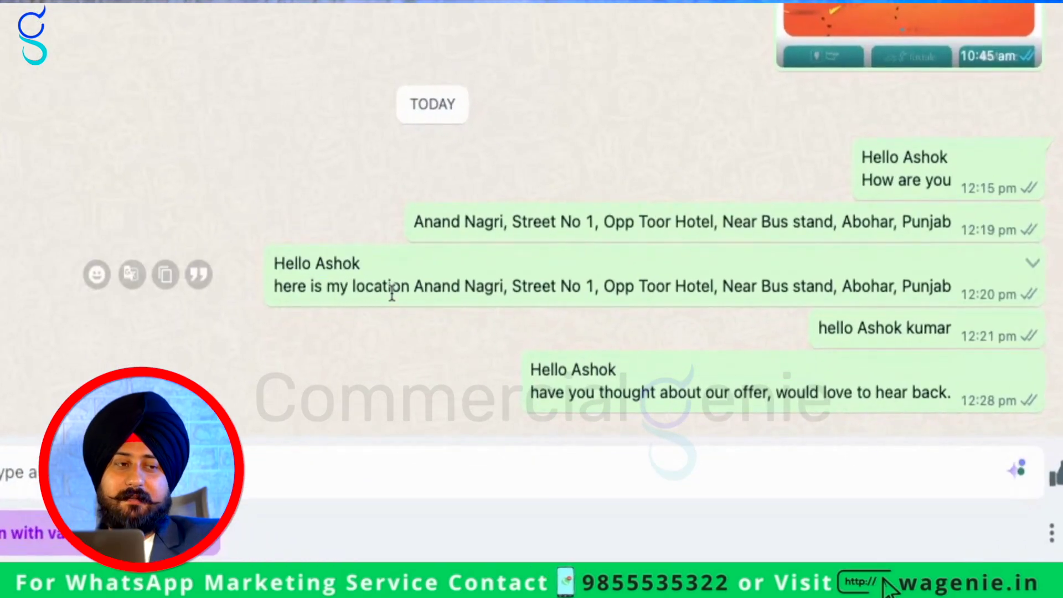
pyautogui.tripleClick(389, 292)
pyautogui.click(508, 400)
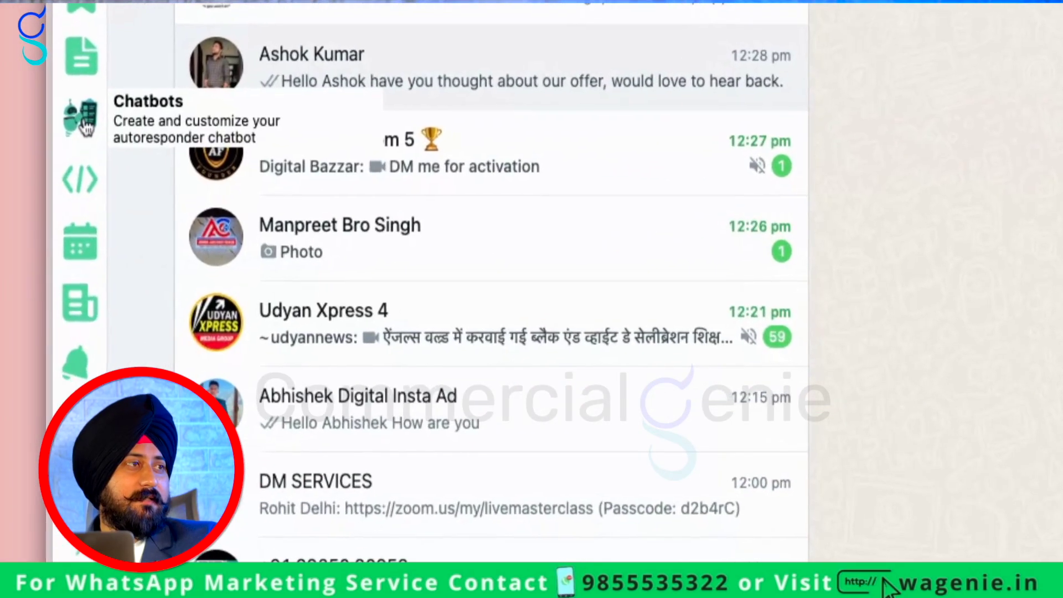
# Try an 'Execute for Every New Chat' workflow, then view the empty Schedule Broadcasts list
pyautogui.click(83, 126)
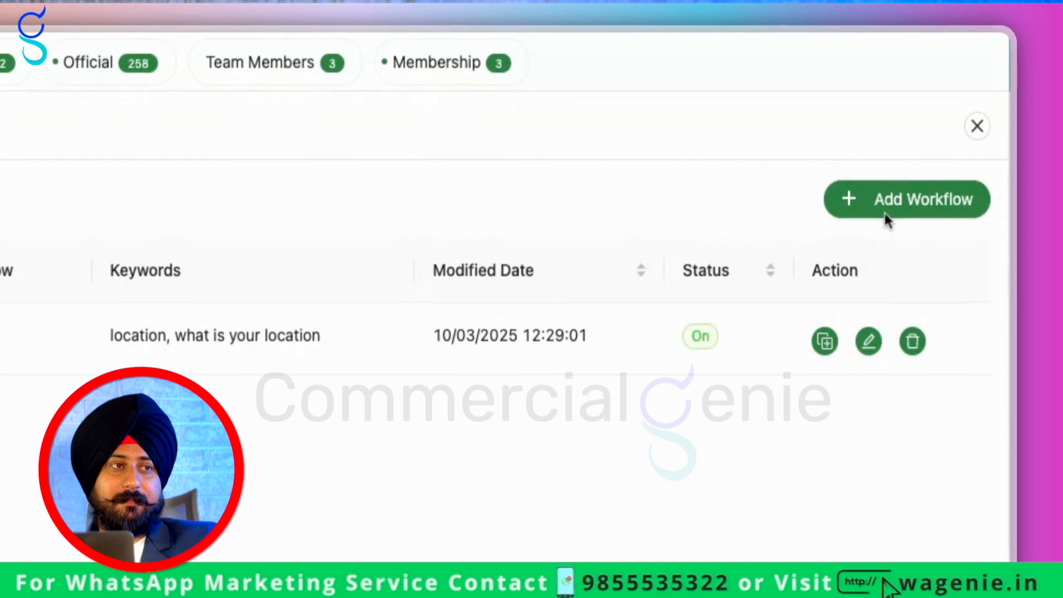
pyautogui.click(885, 215)
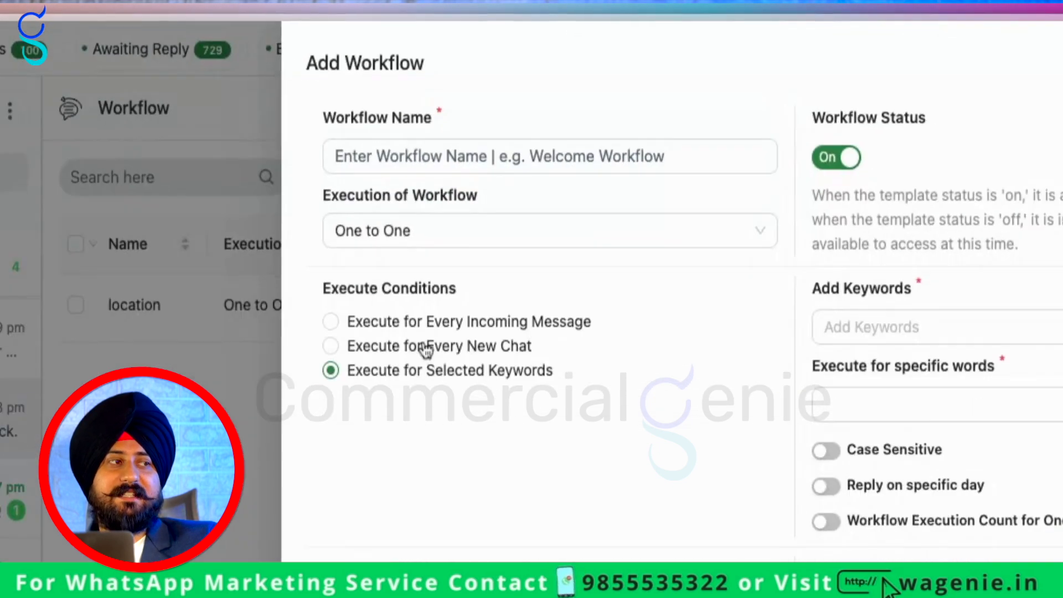
pyautogui.click(588, 182)
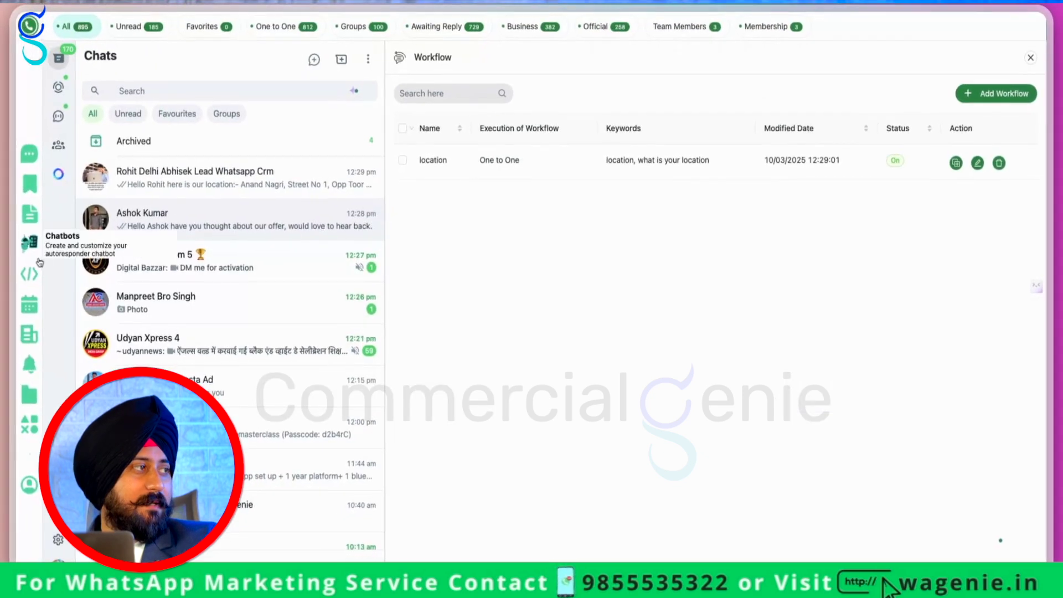
pyautogui.click(78, 191)
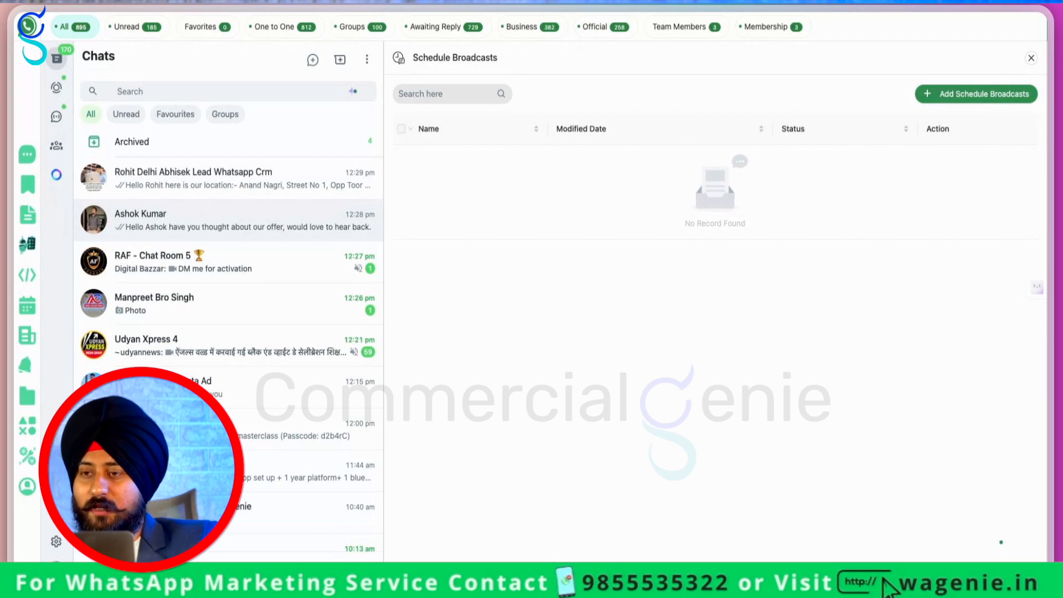
# Create a new scheduled broadcast aimed at the Team Members tab and advance to its message step
pyautogui.click(976, 93)
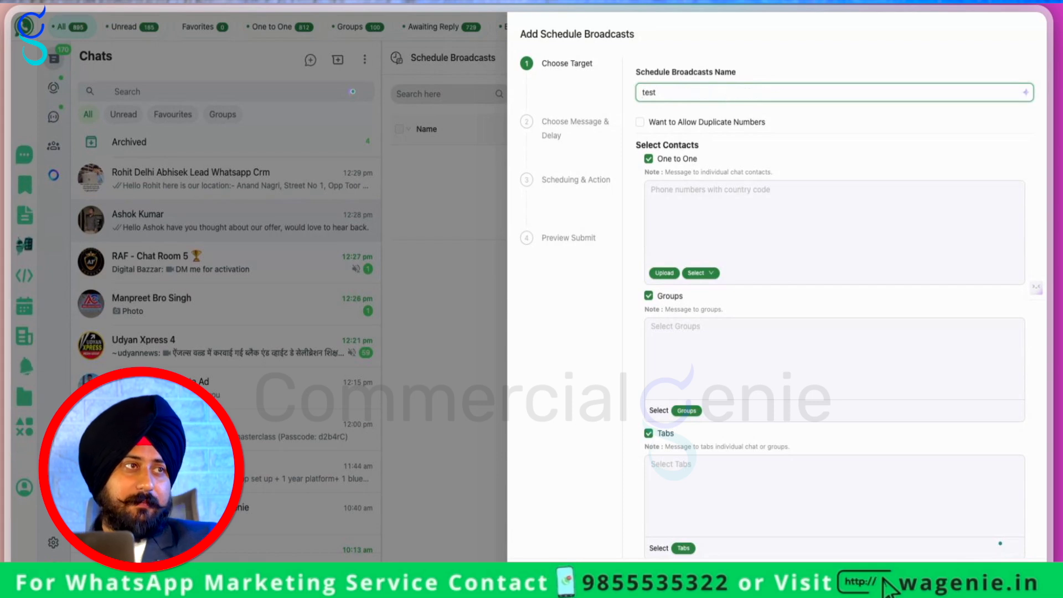
pyautogui.scroll(-1, 731, 150)
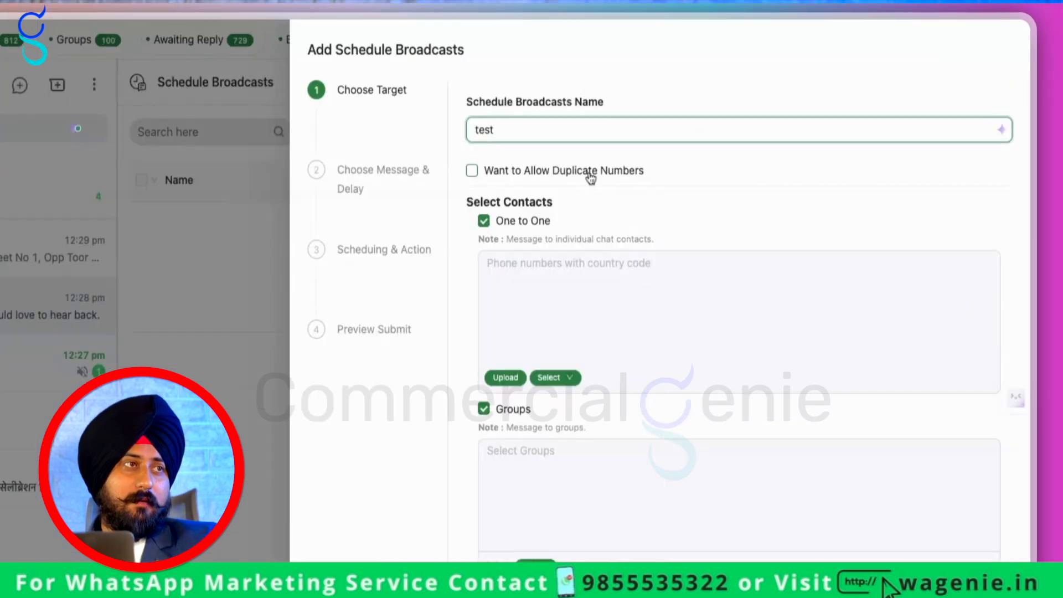
pyautogui.click(723, 167)
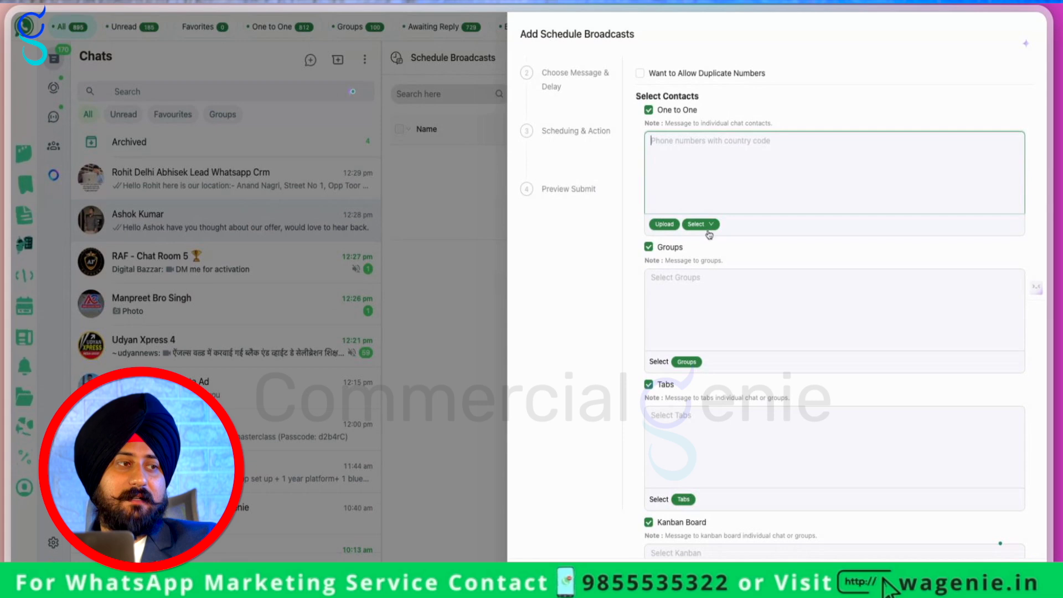
pyautogui.scroll(-1, 701, 318)
pyautogui.scroll(1, 701, 315)
pyautogui.scroll(1, 702, 315)
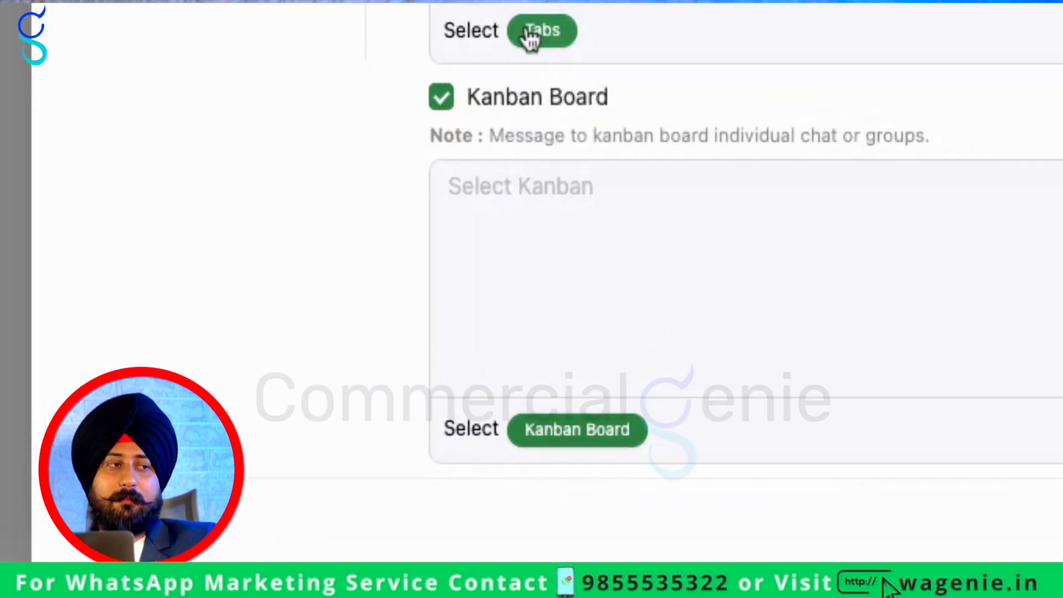
pyautogui.click(373, 442)
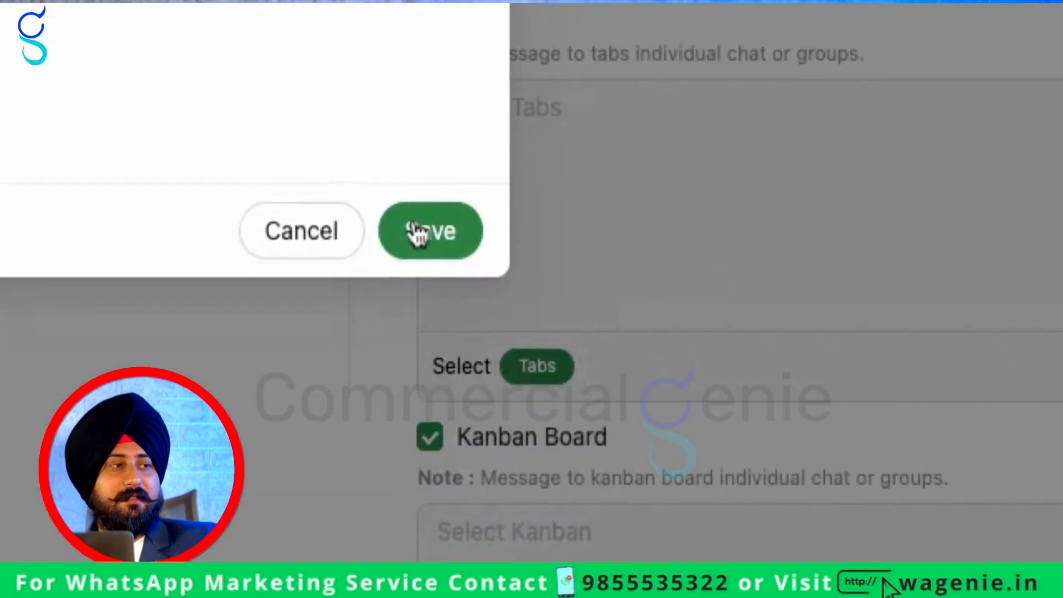
pyautogui.click(416, 235)
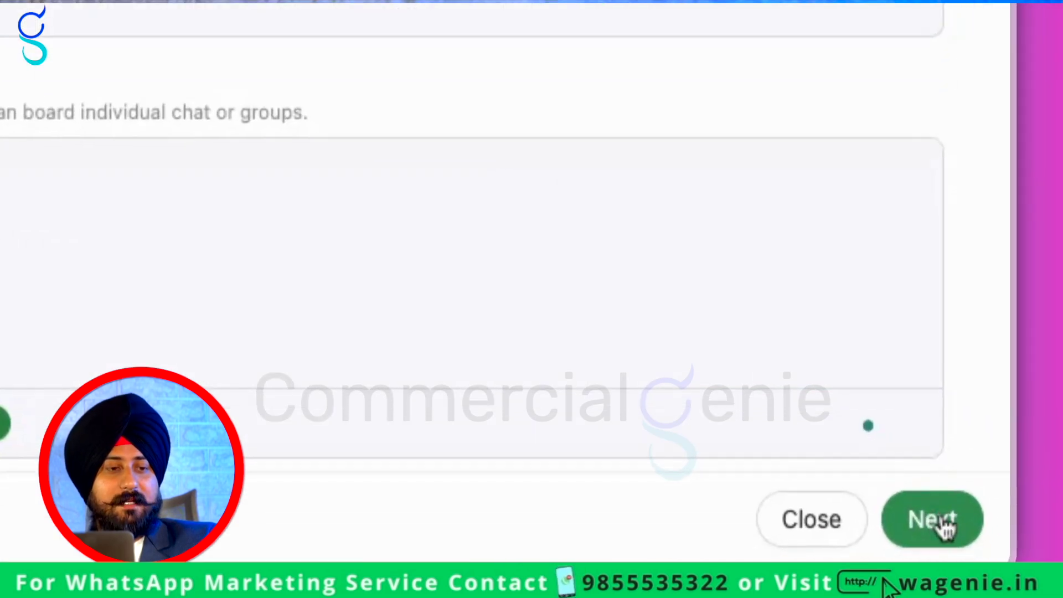
pyautogui.click(1016, 570)
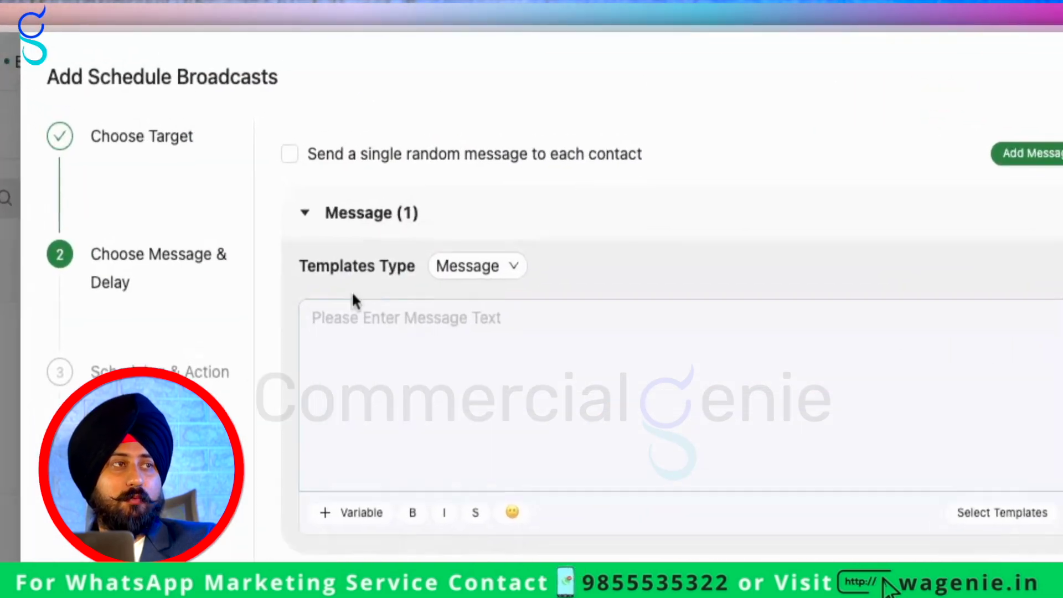
pyautogui.click(589, 64)
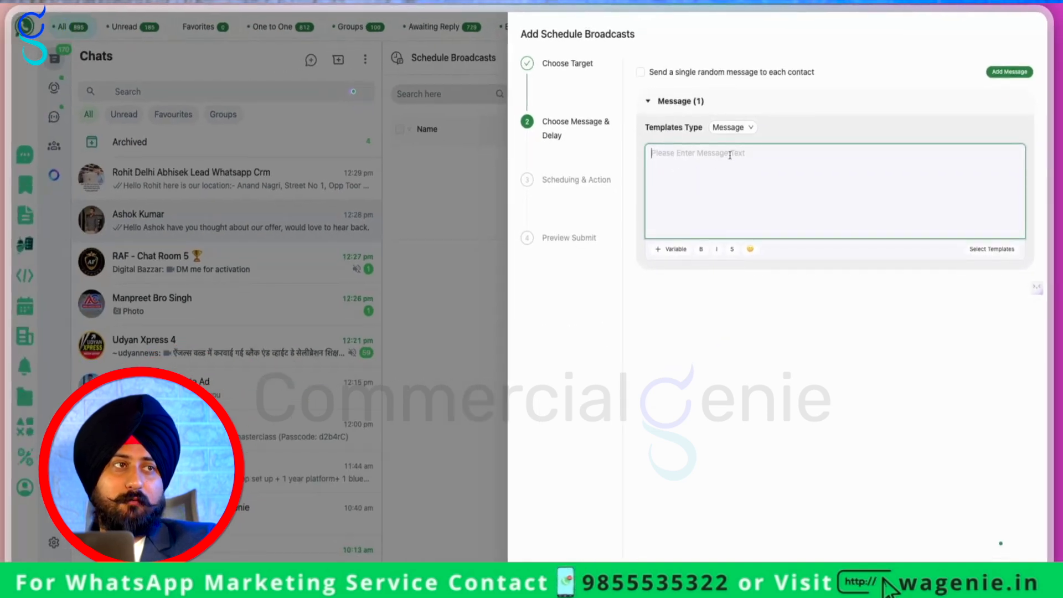
# Compose 'Hello / Happy new year {{firstname}}' as Message + Images/Videos with icon-34.png attached
pyautogui.write('Hello')
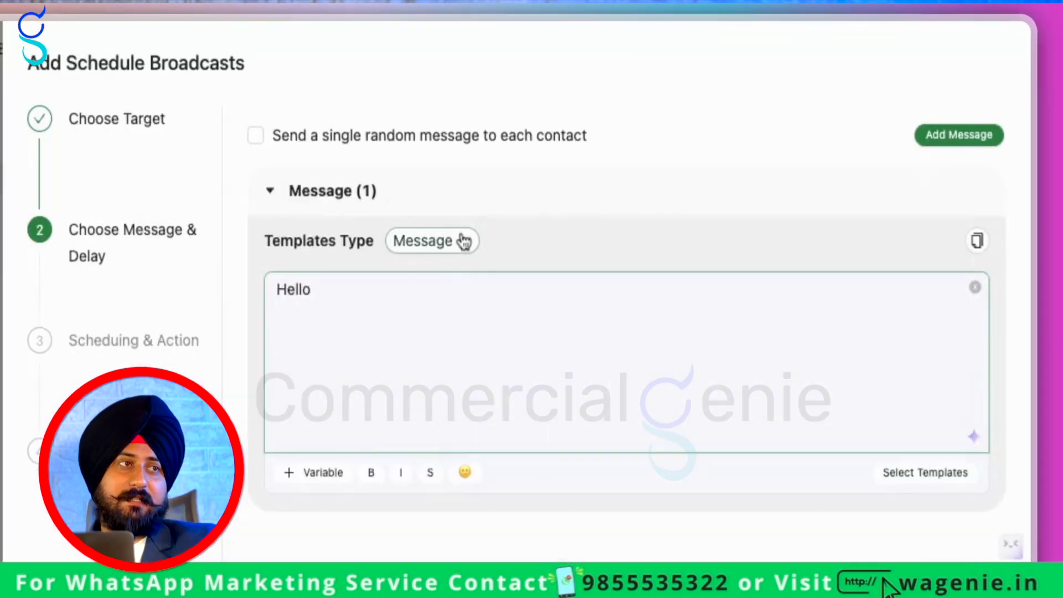
pyautogui.click(741, 158)
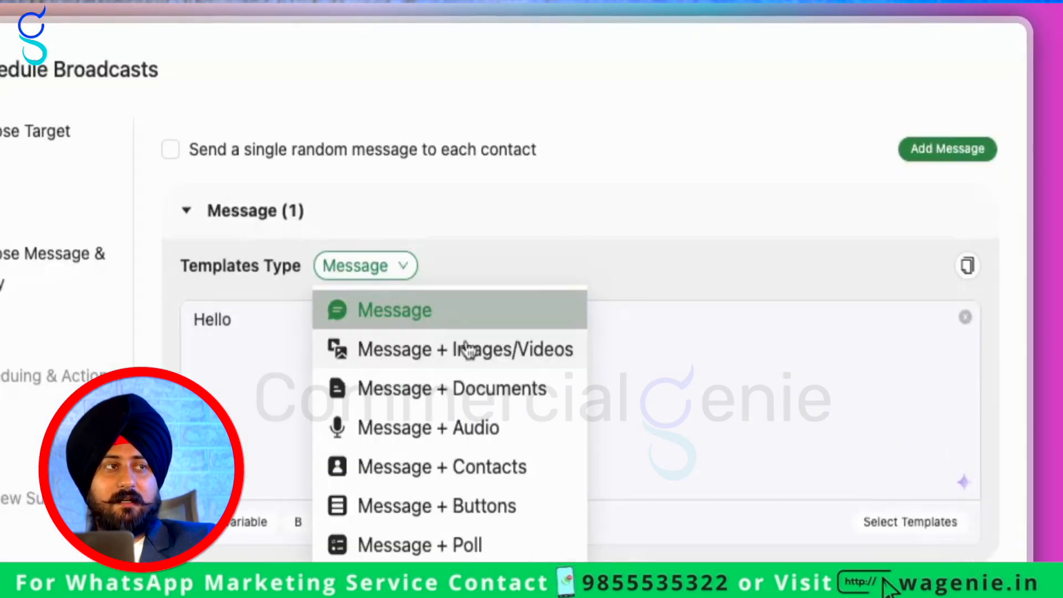
pyautogui.click(777, 167)
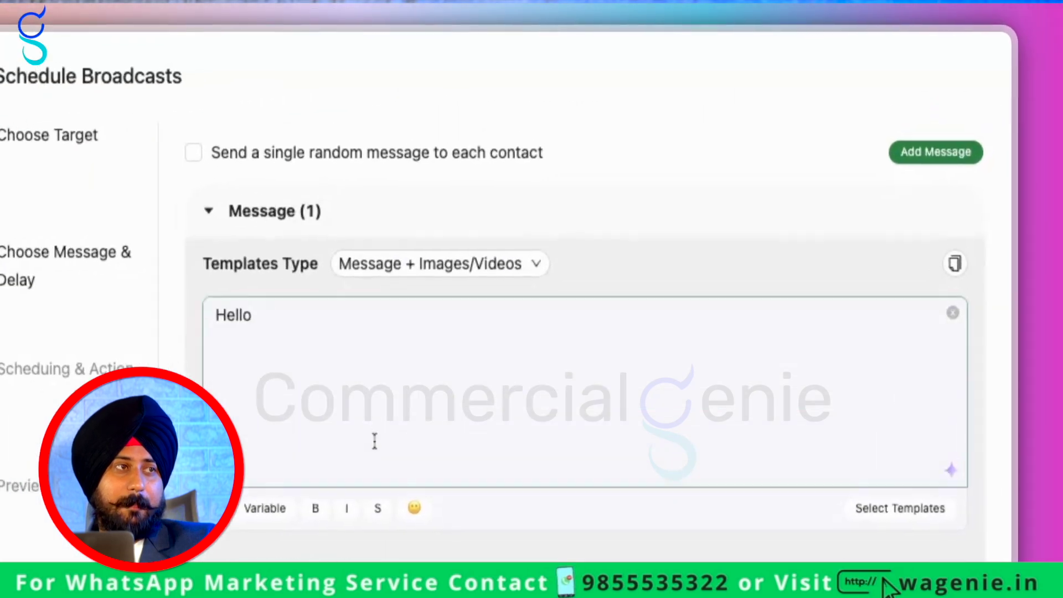
pyautogui.click(732, 200)
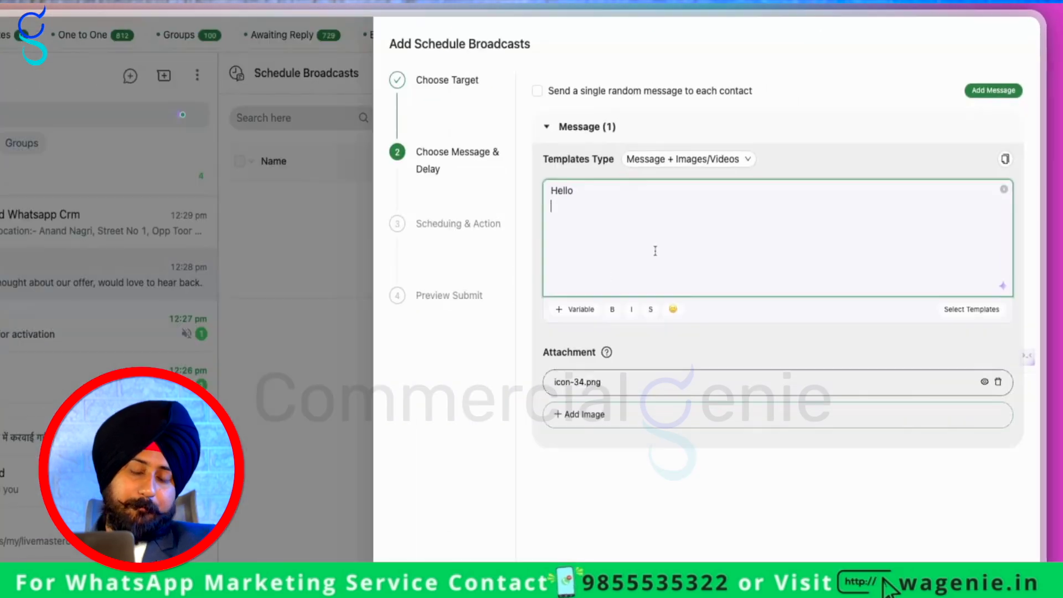
pyautogui.press('Return')
pyautogui.write('Happy new yea')
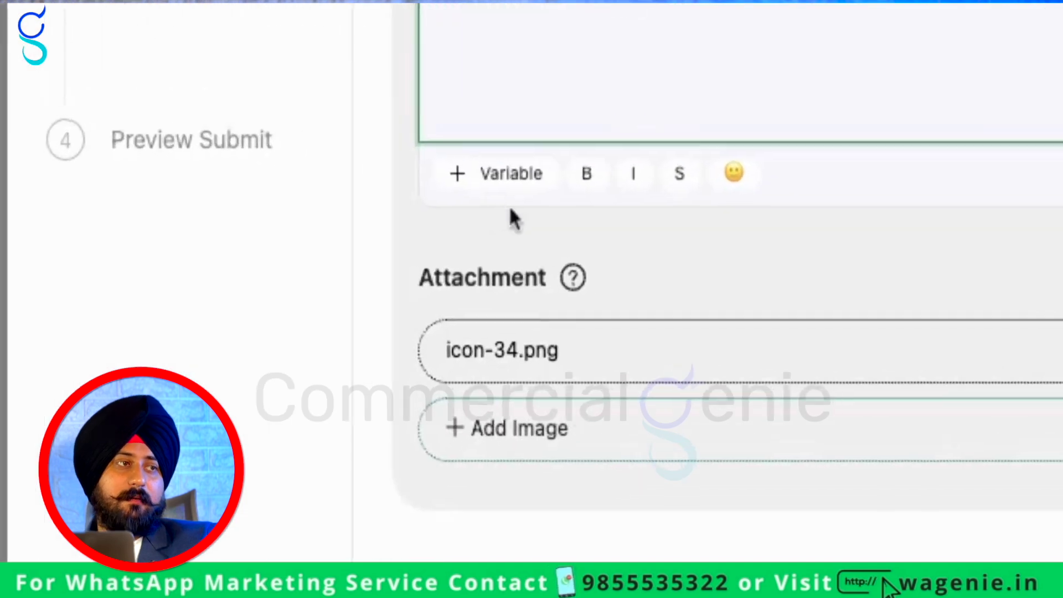
pyautogui.click(671, 249)
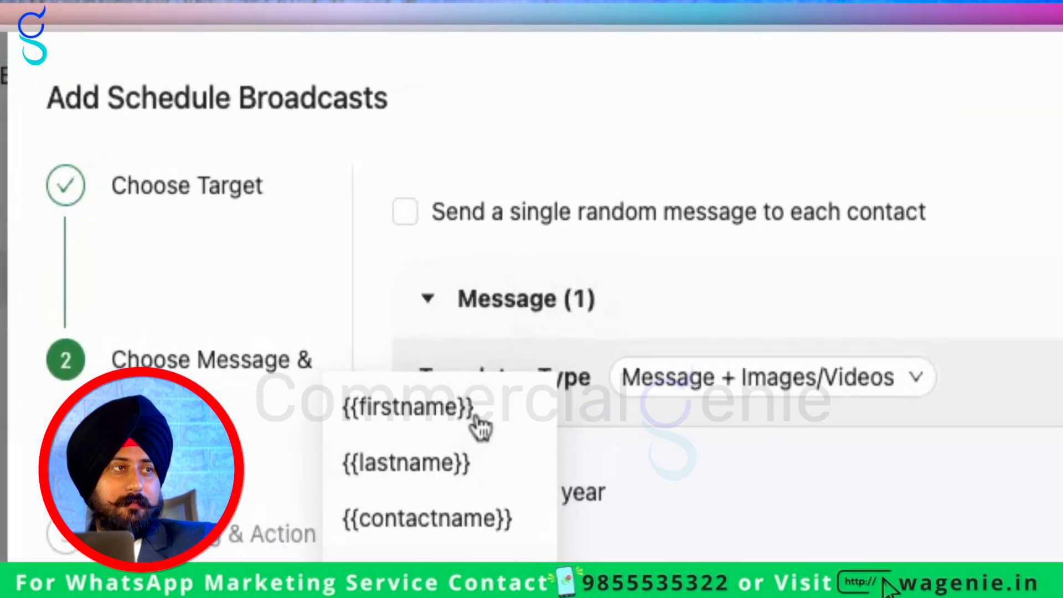
pyautogui.click(651, 135)
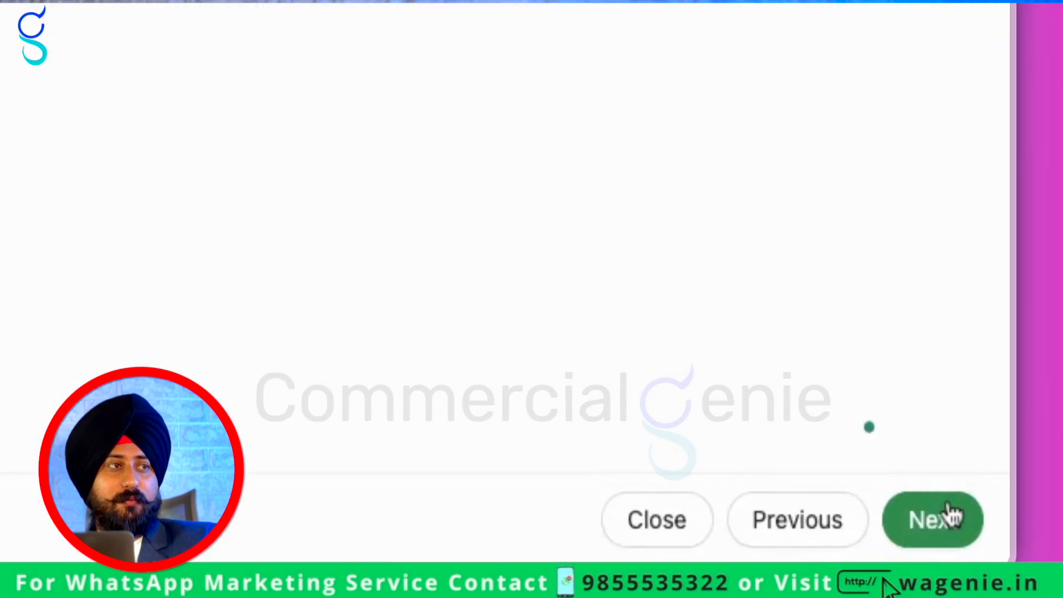
pyautogui.click(983, 555)
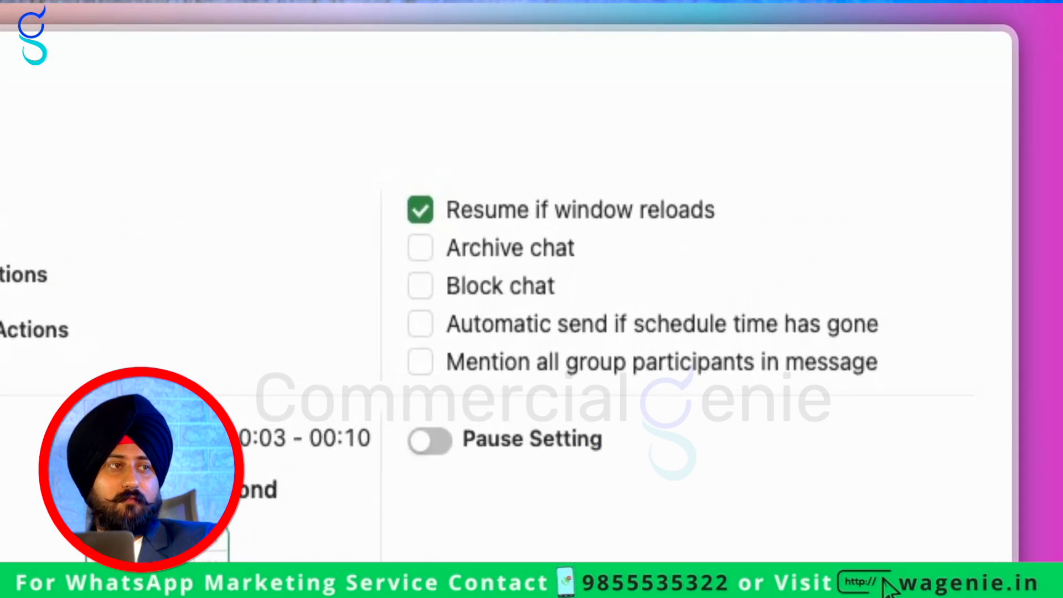
# Set the maximum sending delay to 5 seconds and switch the broadcast to a scheduled start
pyautogui.moveTo(758, 183); pyautogui.dragTo(729, 184)
pyautogui.write('5')
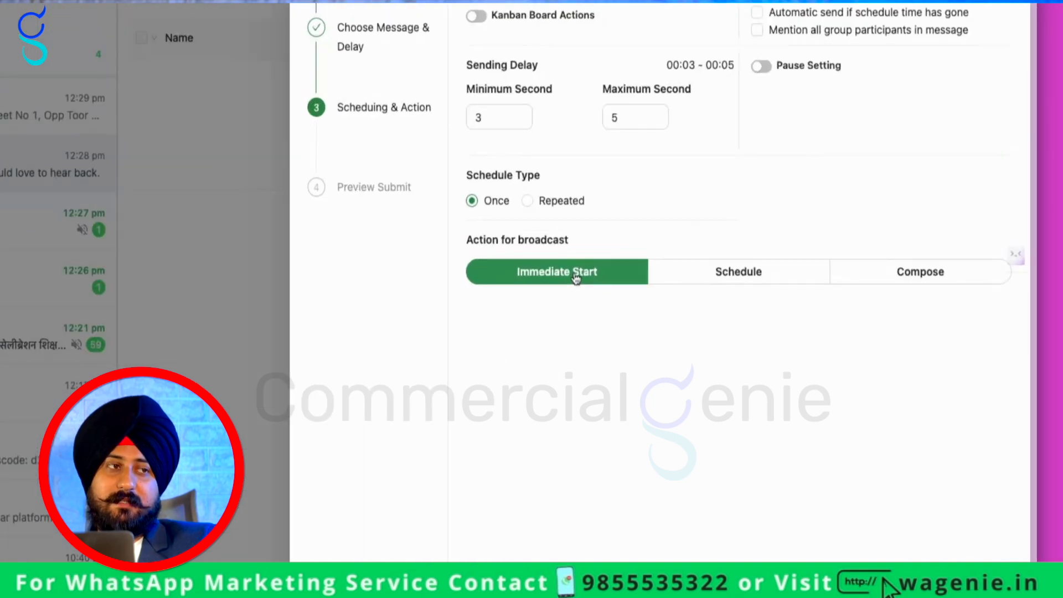
pyautogui.click(834, 302)
pyautogui.click(830, 246)
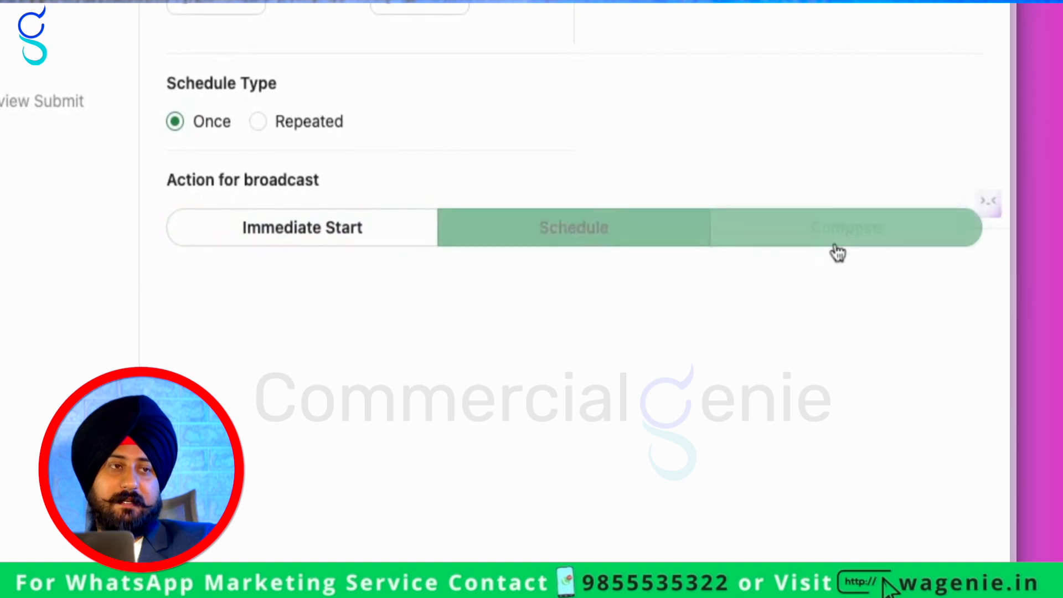
pyautogui.click(653, 240)
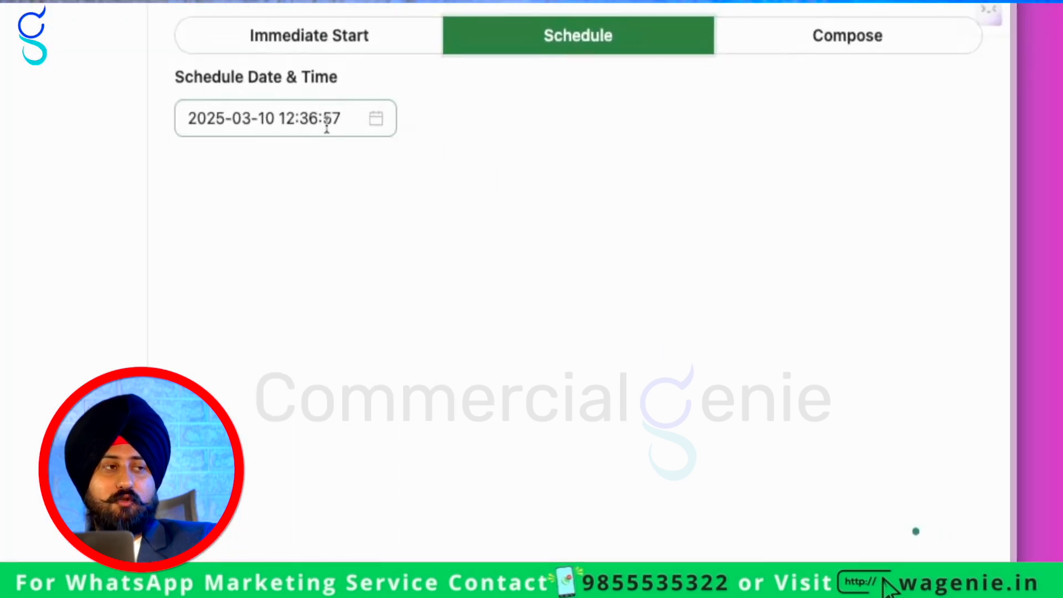
pyautogui.click(710, 338)
pyautogui.click(829, 414)
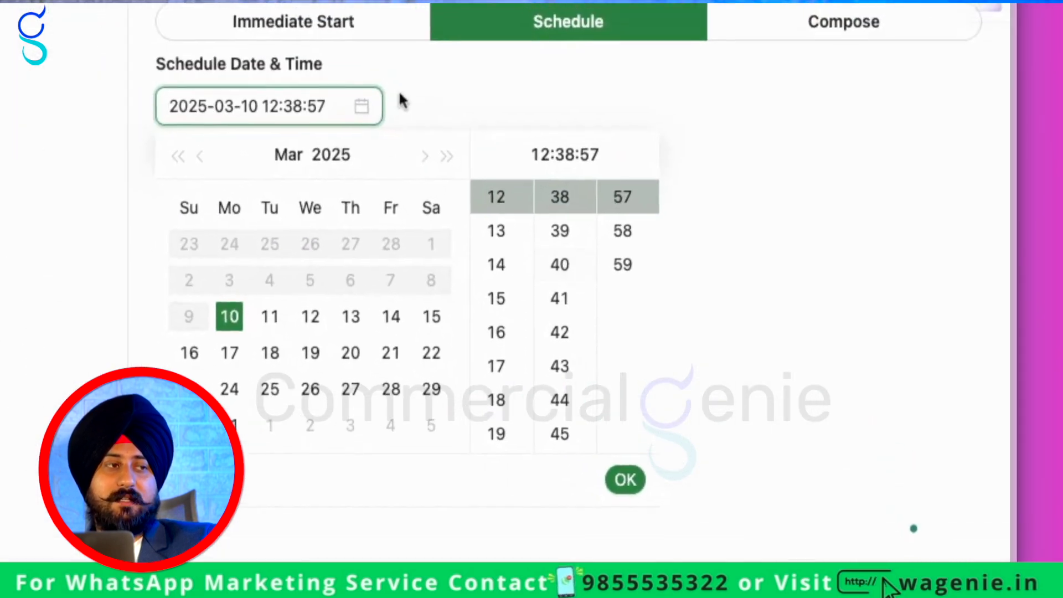
pyautogui.click(403, 101)
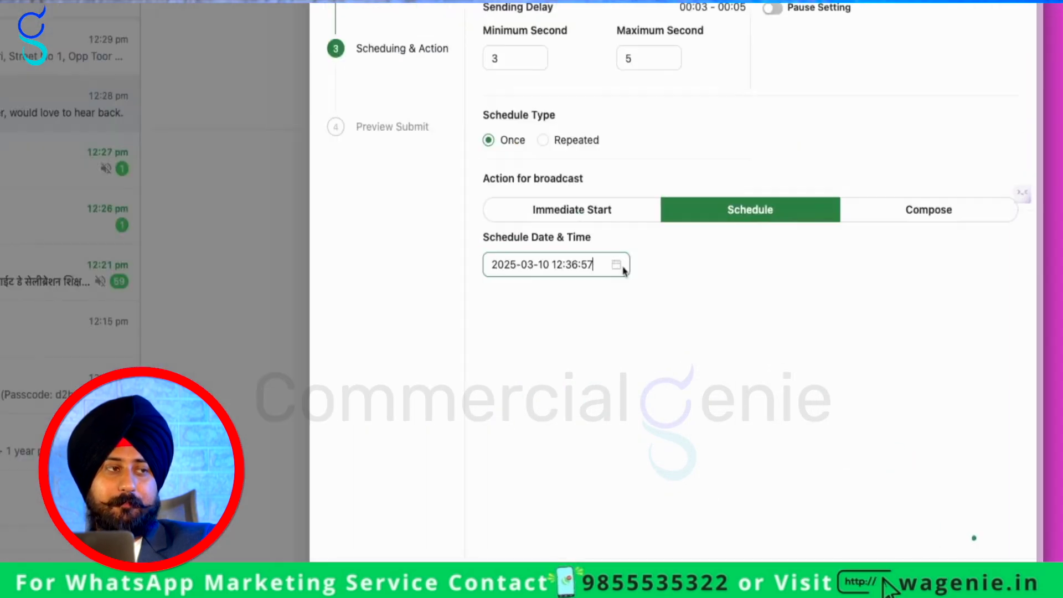
pyautogui.click(381, 127)
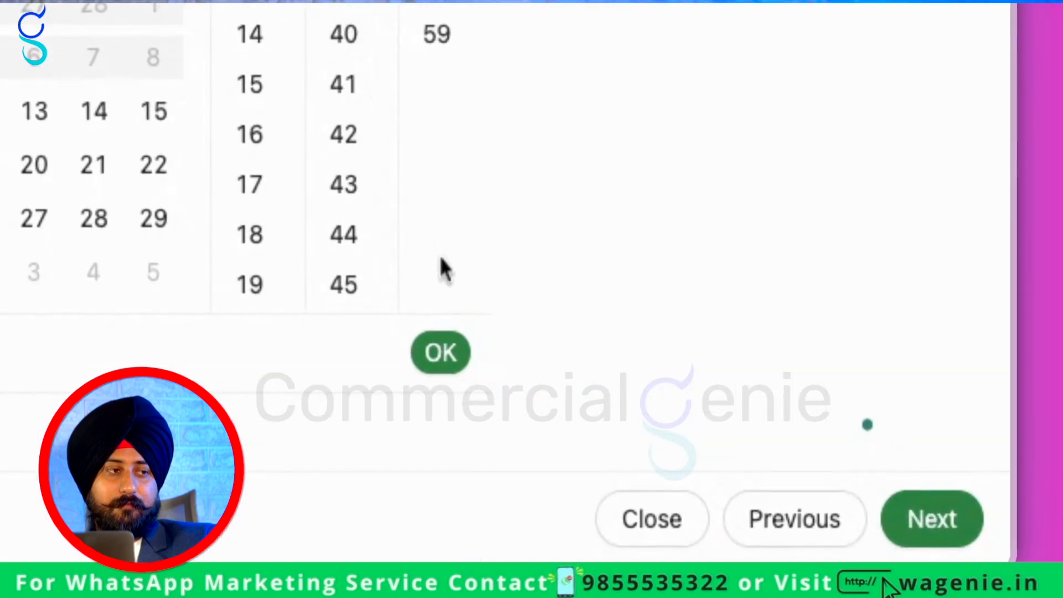
pyautogui.click(441, 357)
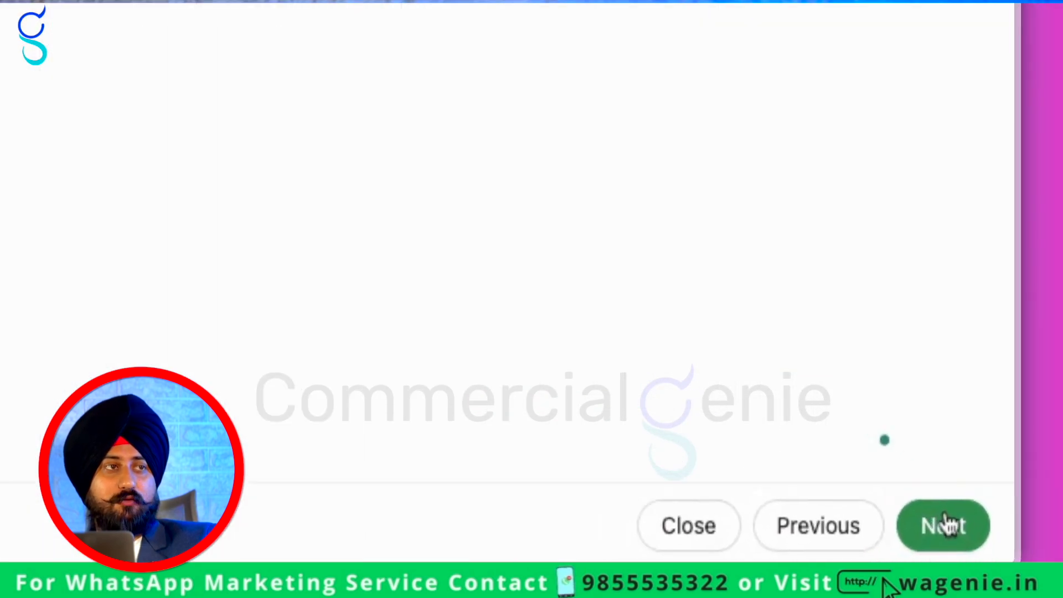
pyautogui.click(945, 524)
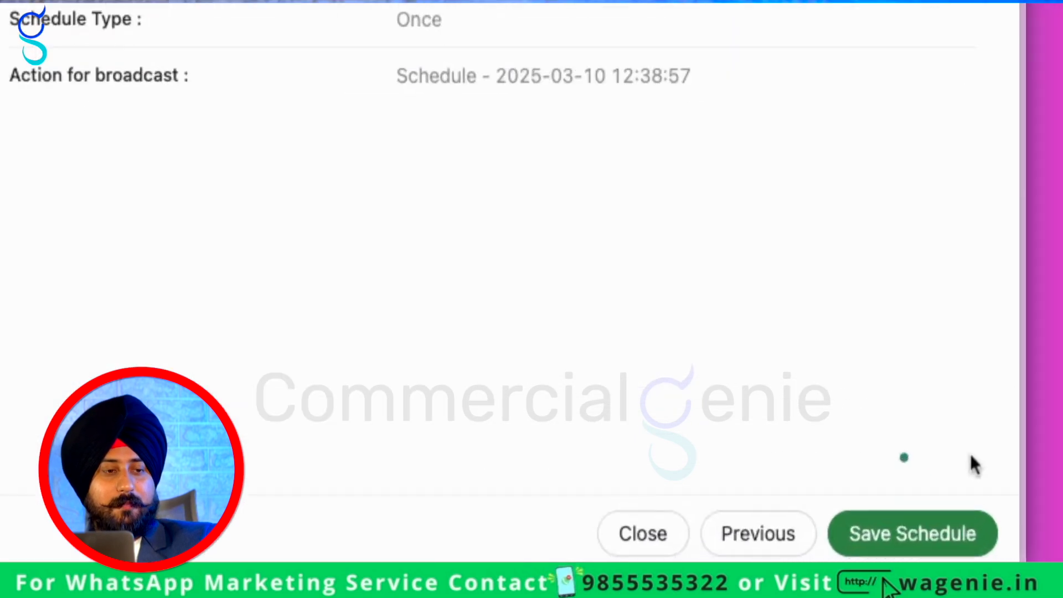
pyautogui.click(930, 540)
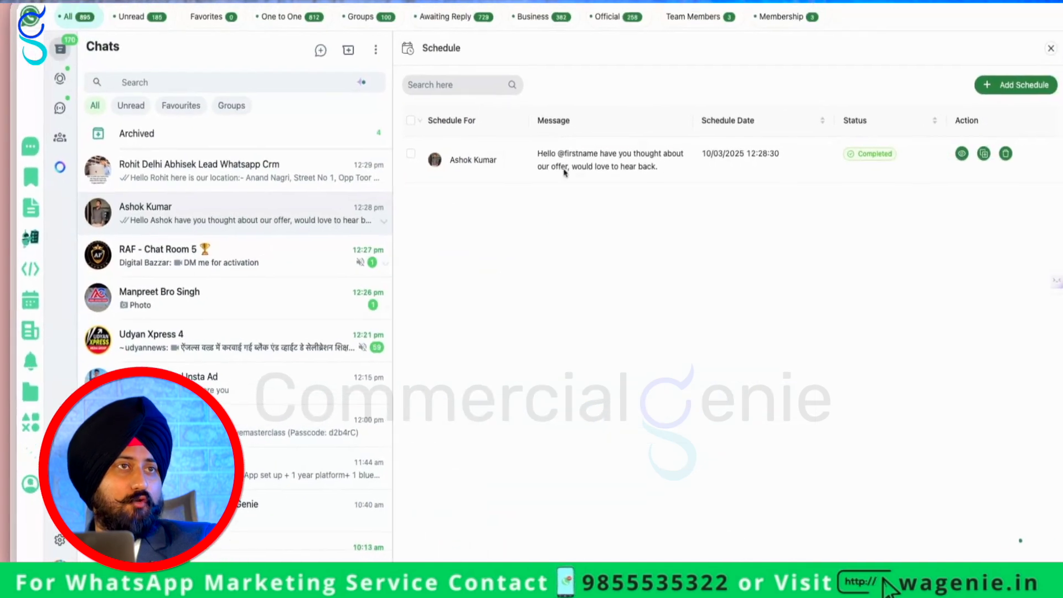
# Return to the chat and review the contact's CRM notes and reminders
pyautogui.click(1051, 49)
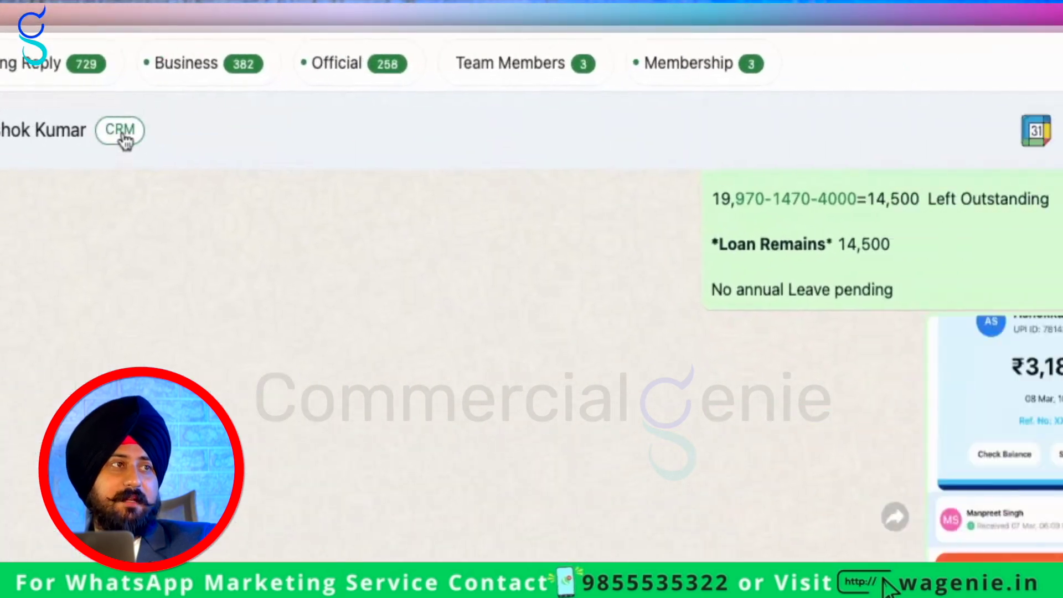
pyautogui.click(493, 56)
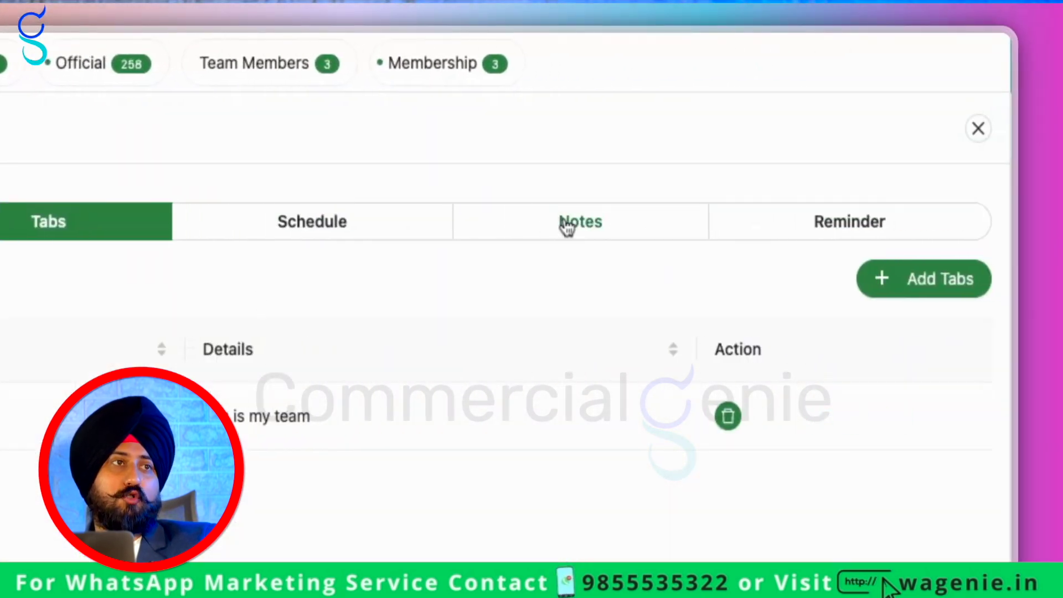
pyautogui.click(590, 222)
pyautogui.click(894, 222)
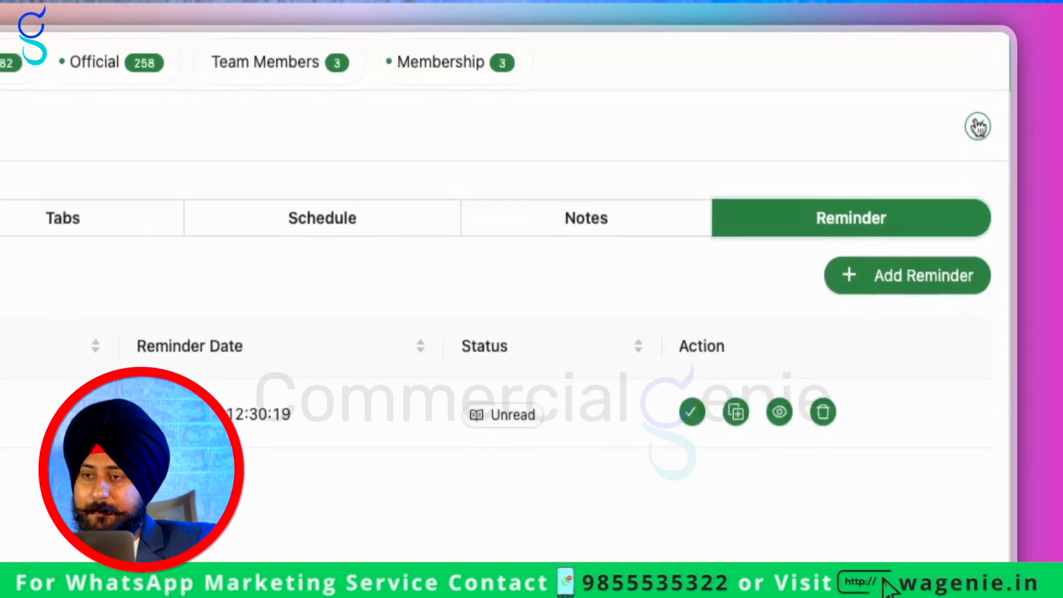
# Open the Kanban dashboard and add a fourth board named 'Title' after Done
pyautogui.click(1020, 67)
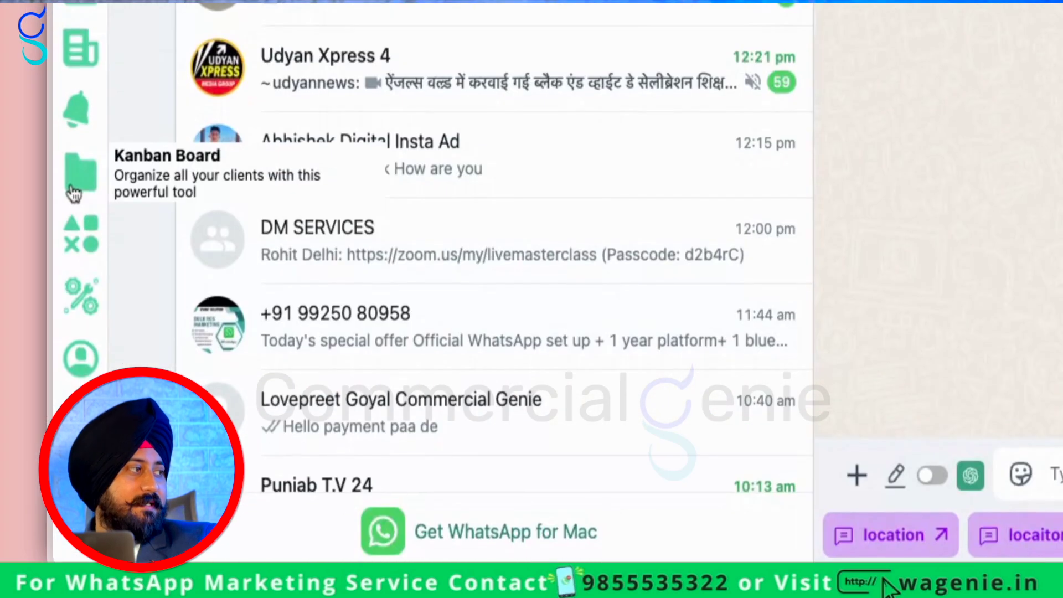
pyautogui.click(74, 194)
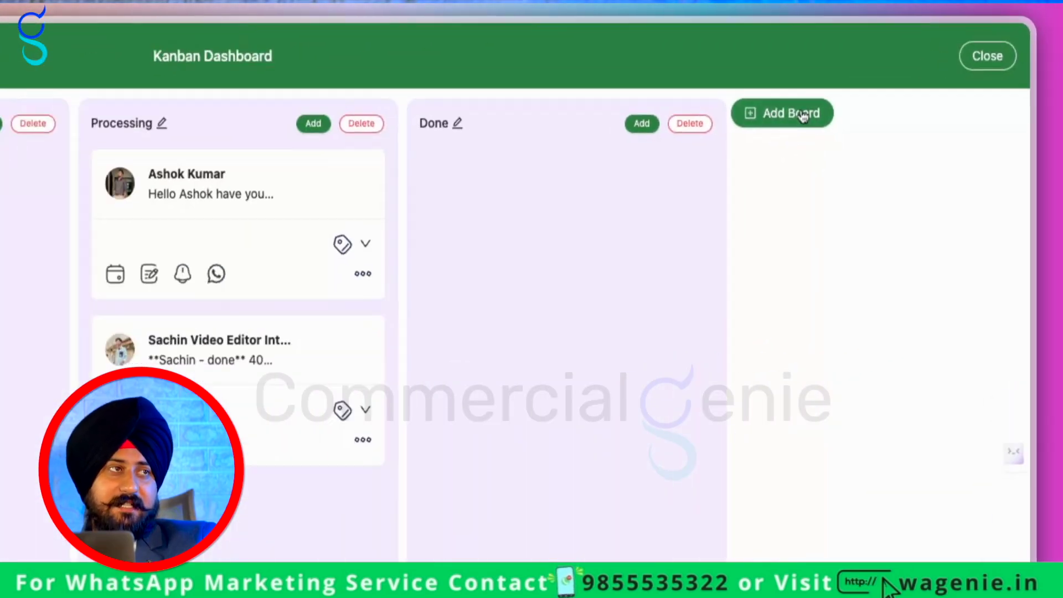
pyautogui.click(897, 67)
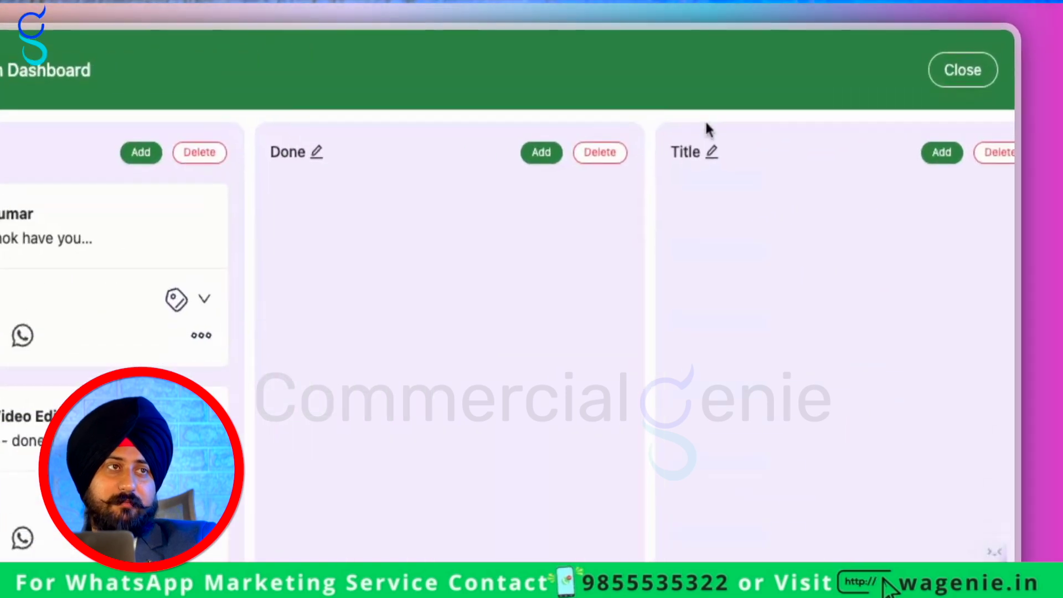
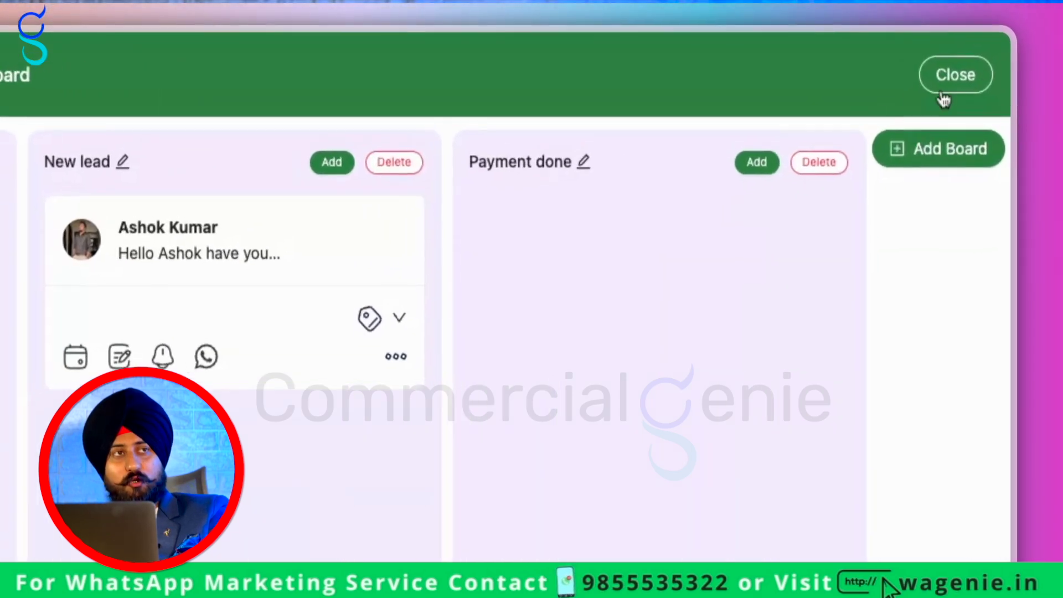
# Close the Kanban dashboard to get back to the lead's chat
pyautogui.click(1019, 33)
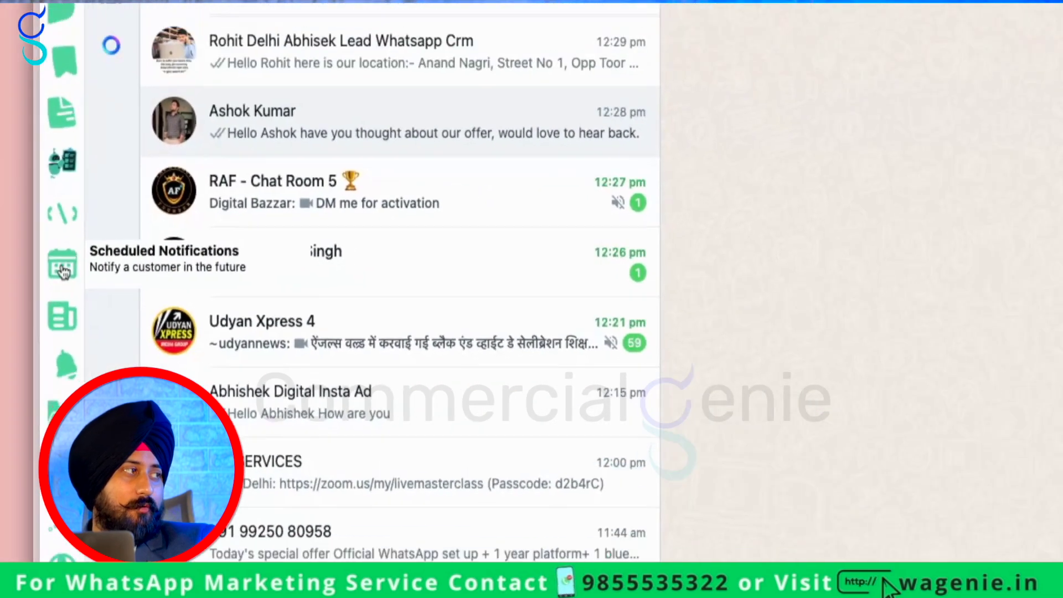
# Show the scheduled notifications list and start a new schedule with the message 'hello'
pyautogui.click(24, 306)
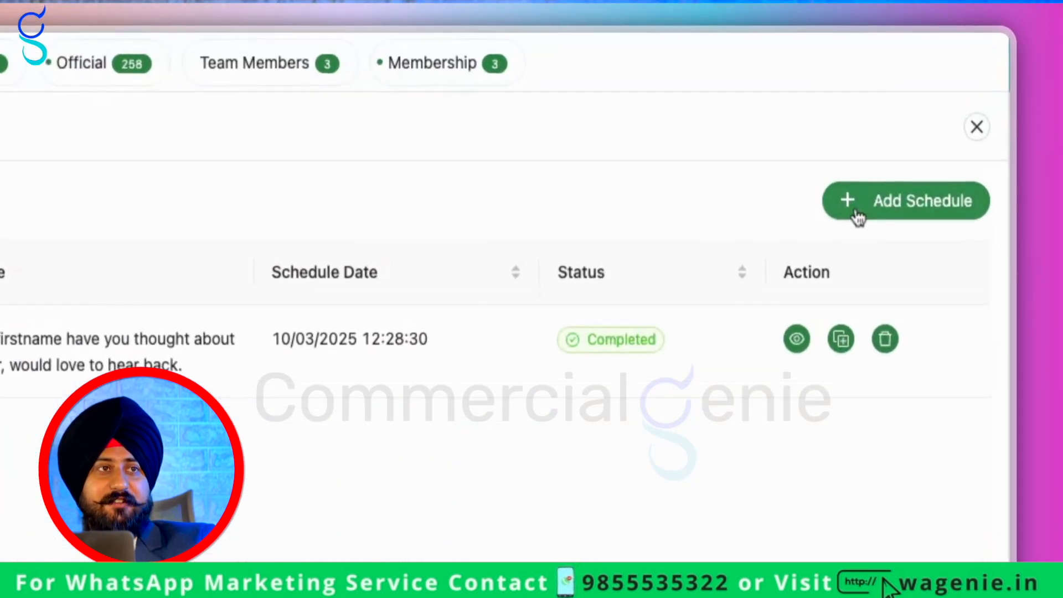
pyautogui.click(1002, 92)
pyautogui.click(581, 225)
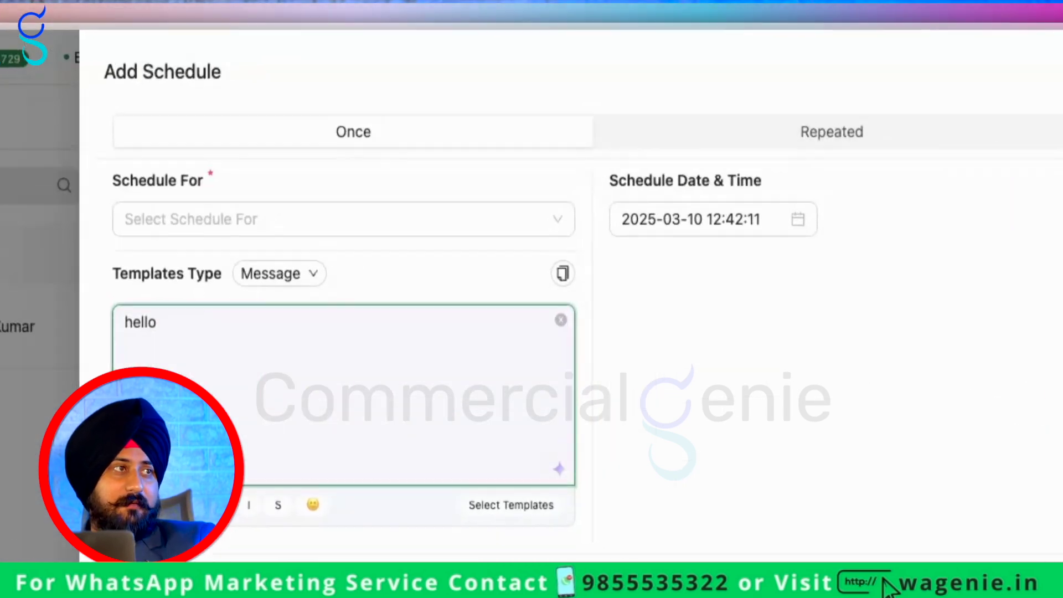
# Pick the top chat in Schedule For, then cancel the unsaved schedule
pyautogui.click(616, 110)
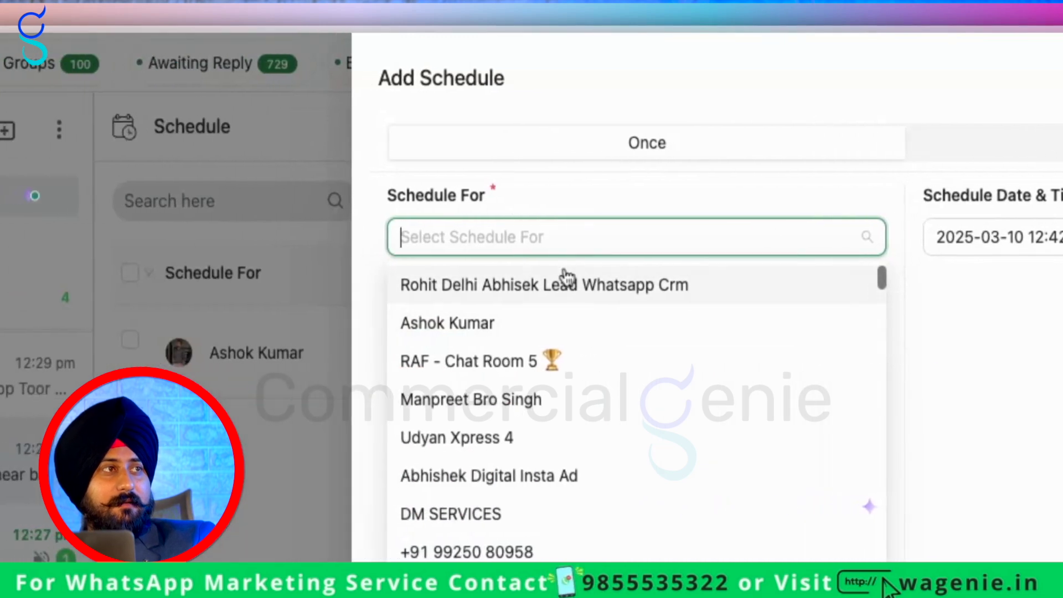
pyautogui.click(557, 196)
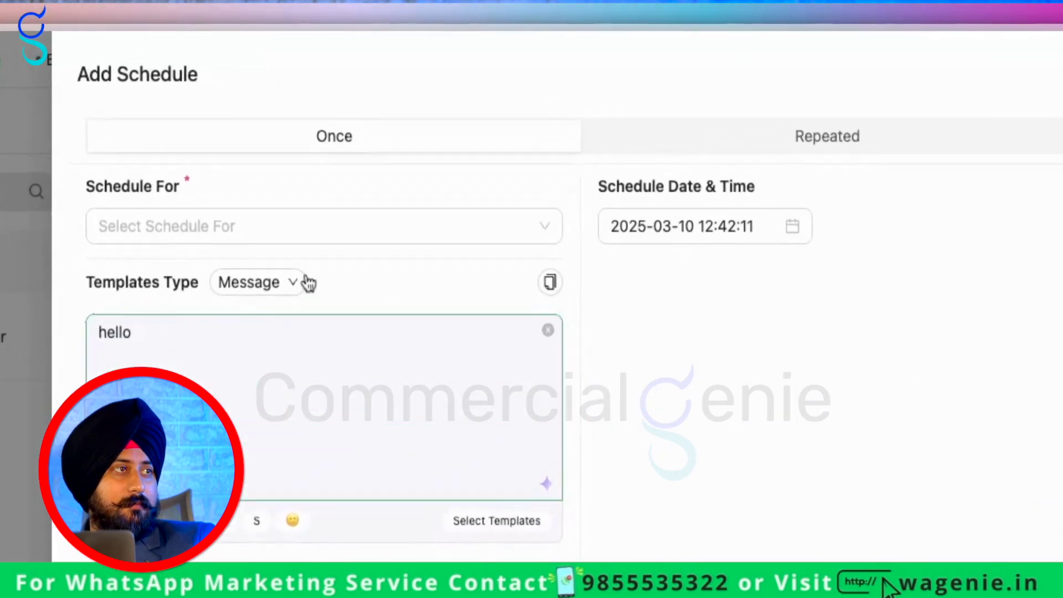
pyautogui.click(662, 111)
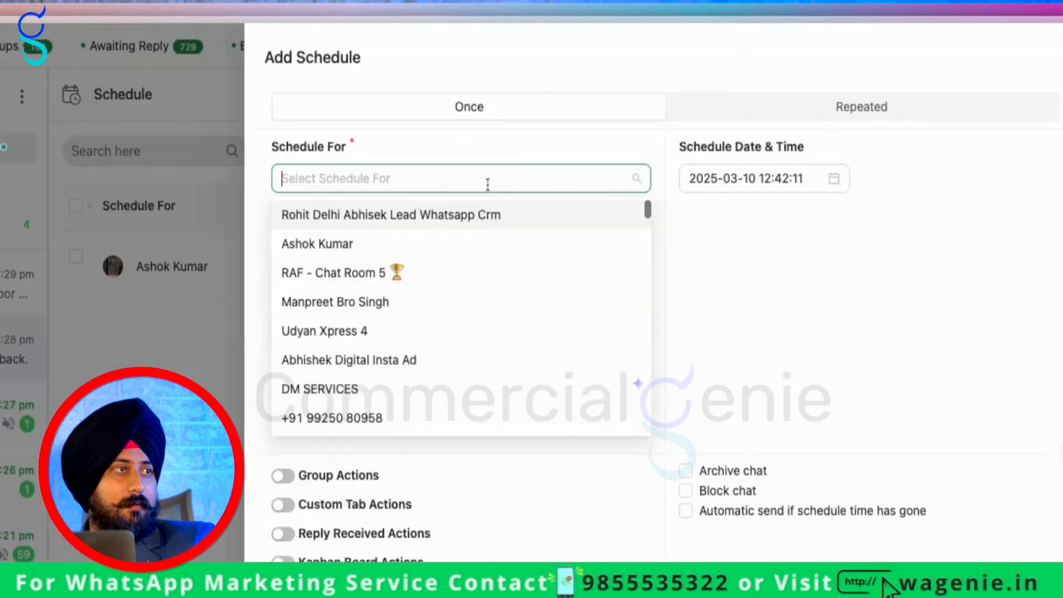
pyautogui.scroll(-1, 648, 184)
pyautogui.scroll(1, 642, 166)
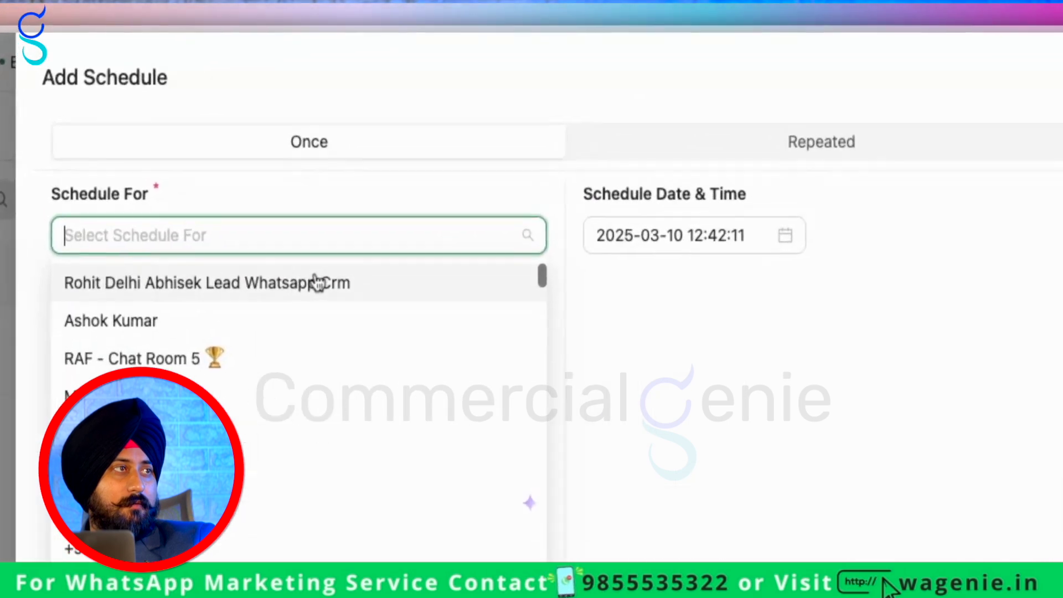
pyautogui.click(653, 137)
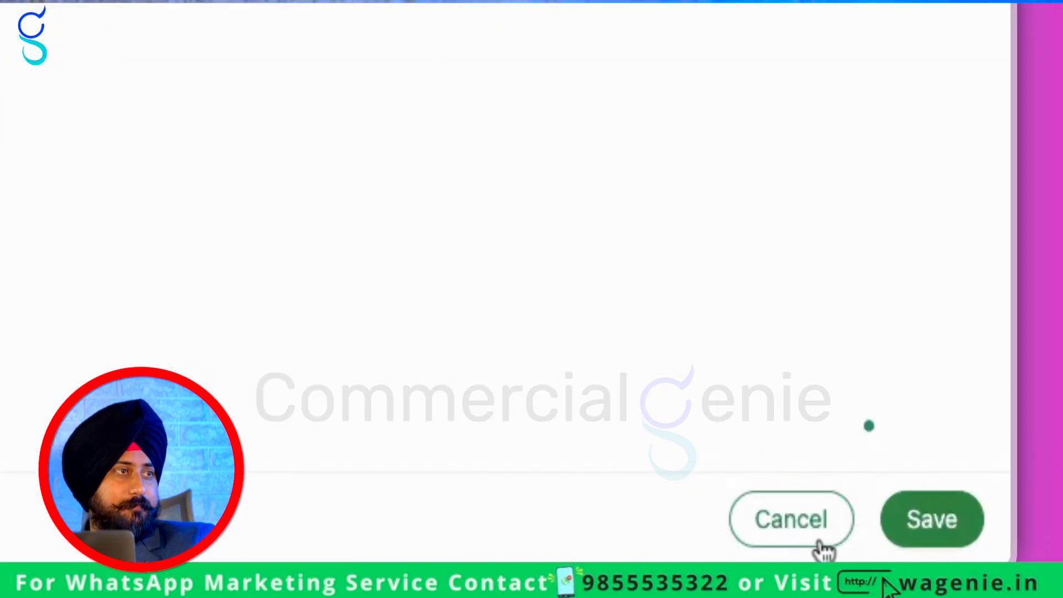
pyautogui.click(974, 575)
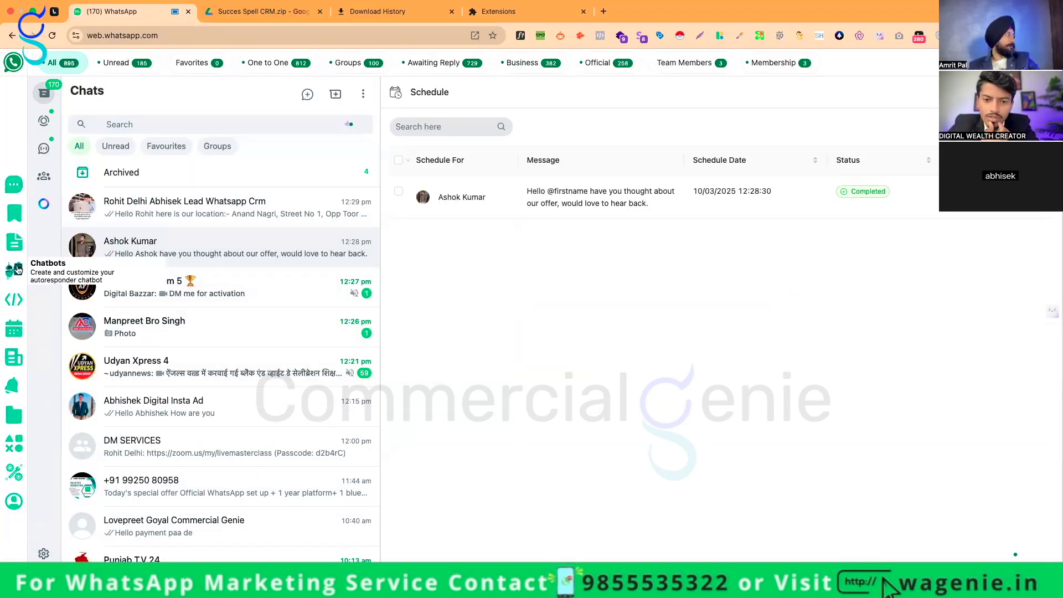
# Start a new scheduled broadcast targeting the Kanban board's 'New lead' column
pyautogui.click(15, 299)
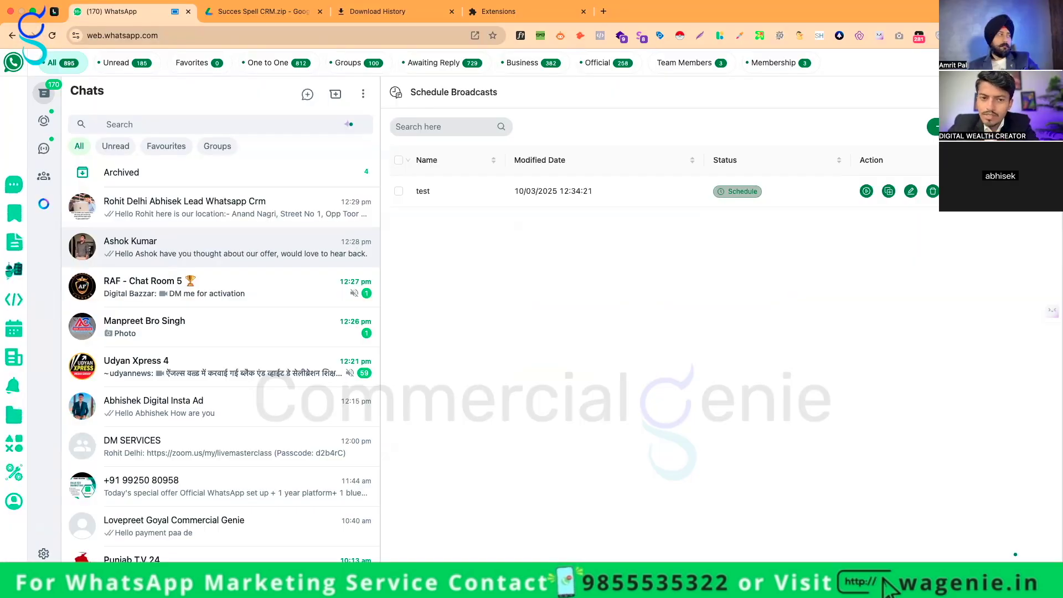
pyautogui.moveTo(628, 5)
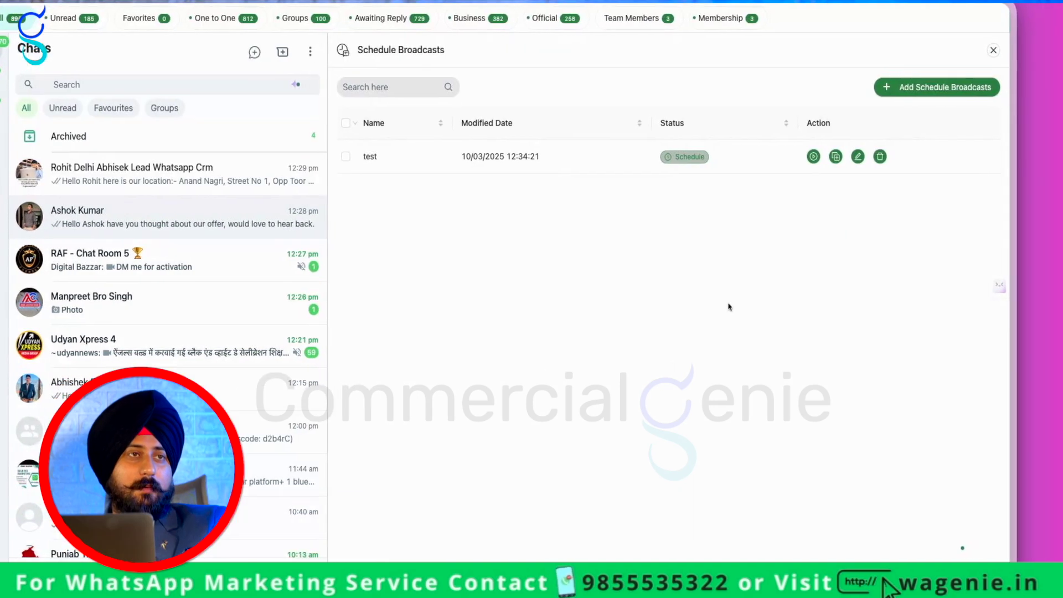
pyautogui.click(864, 172)
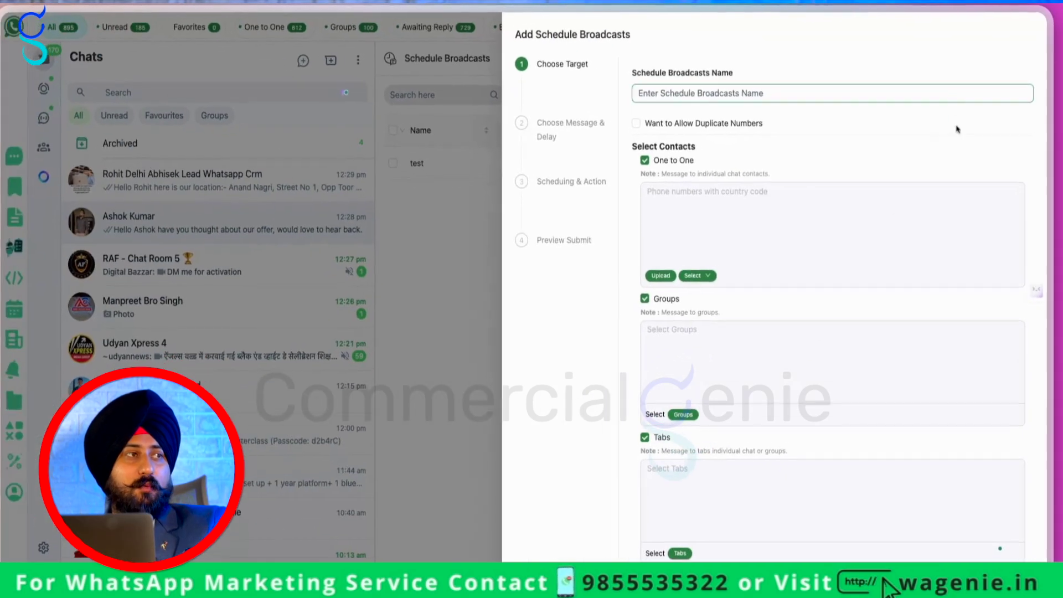
pyautogui.scroll(-5, 687, 487)
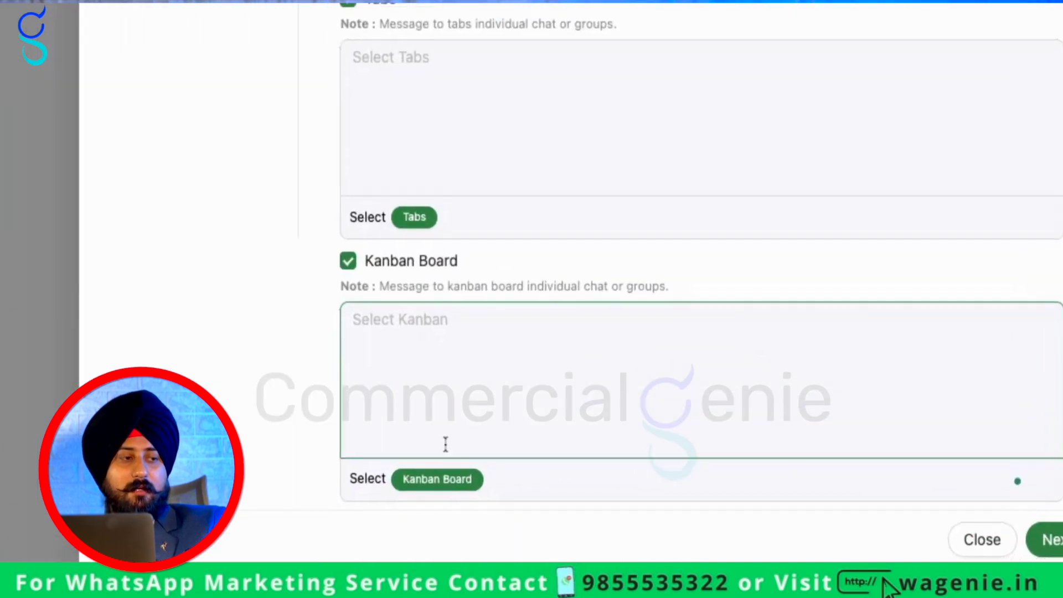
pyautogui.click(415, 479)
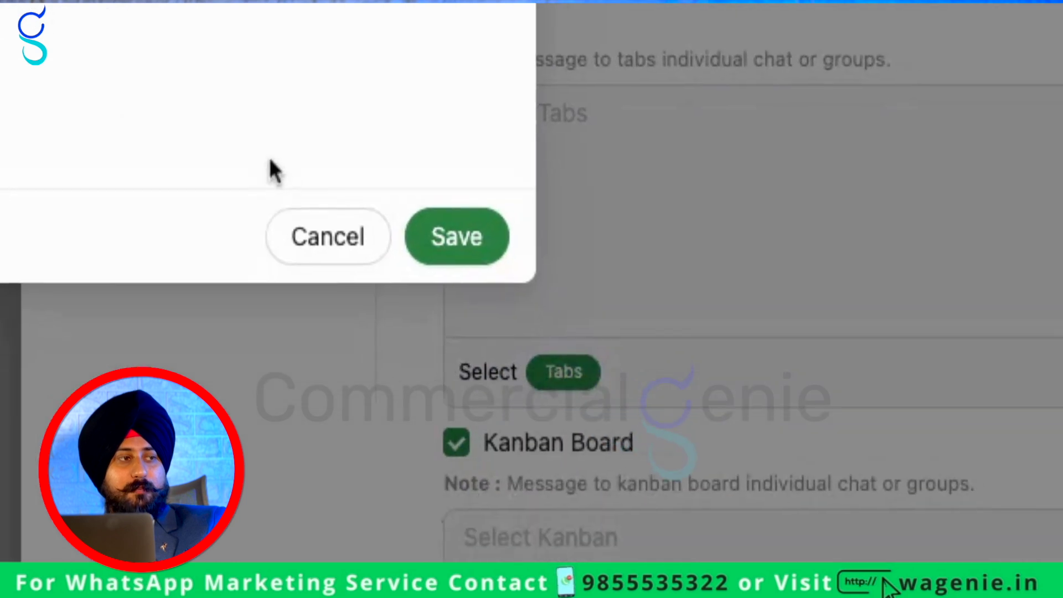
pyautogui.click(457, 237)
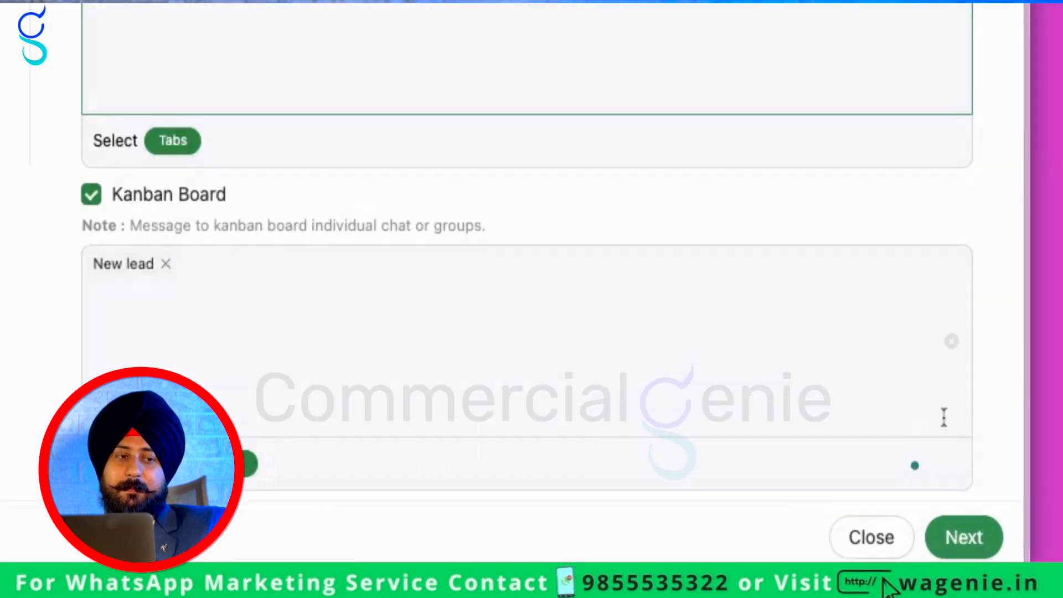
pyautogui.click(964, 537)
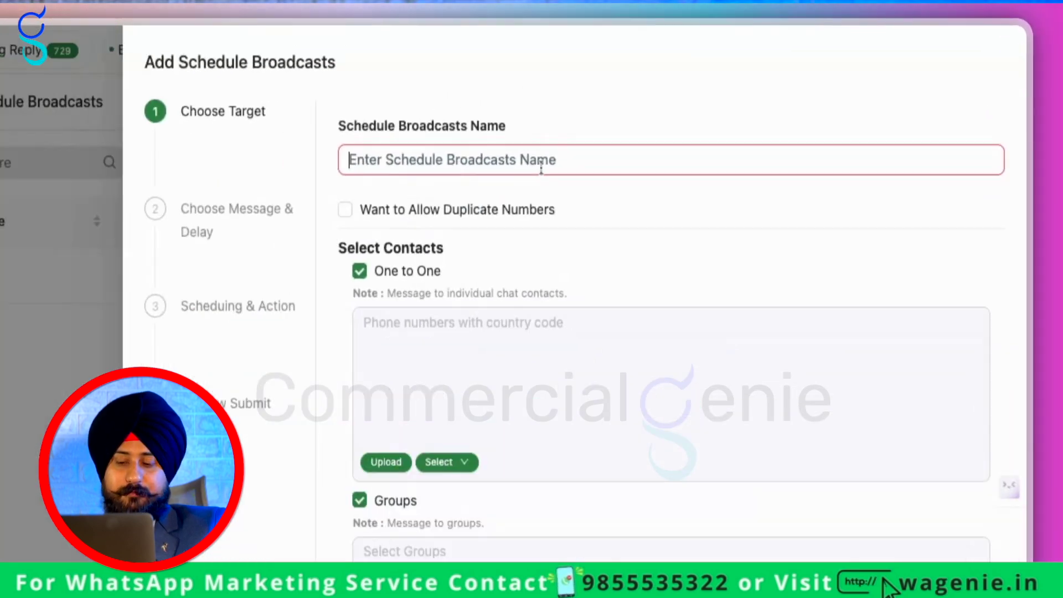
pyautogui.click(755, 89)
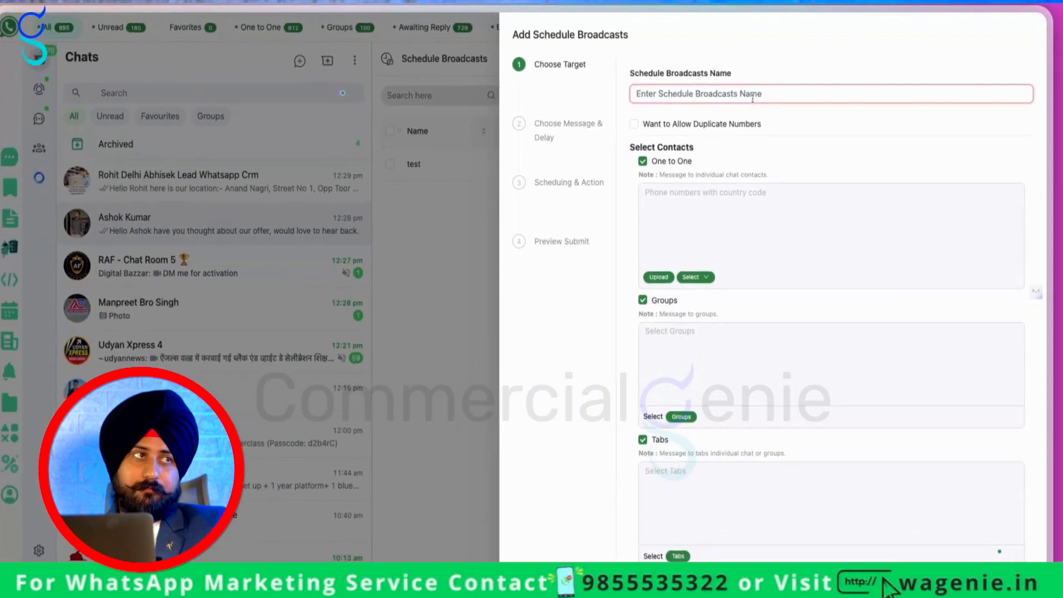
# Name the broadcast 'test kaban' and advance past the message step
pyautogui.write('test kaban')
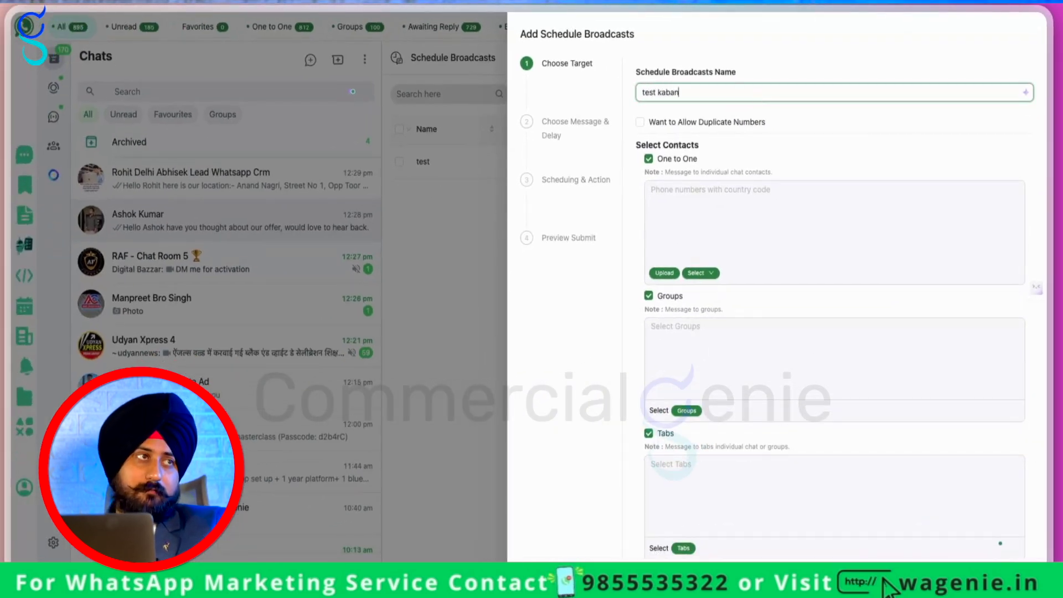
pyautogui.scroll(-5, 869, 189)
pyautogui.click(954, 532)
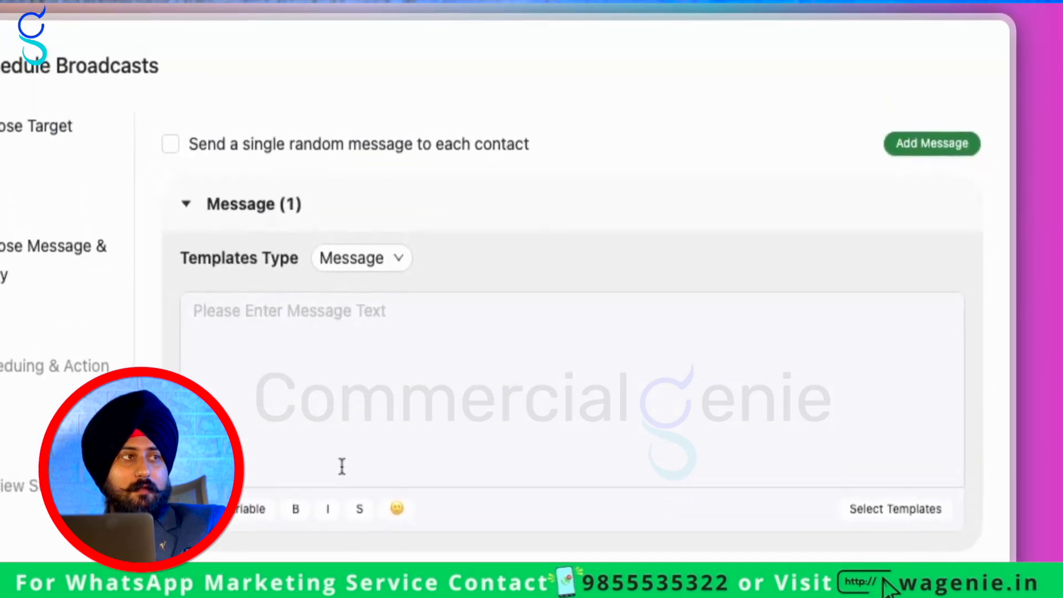
pyautogui.click(339, 411)
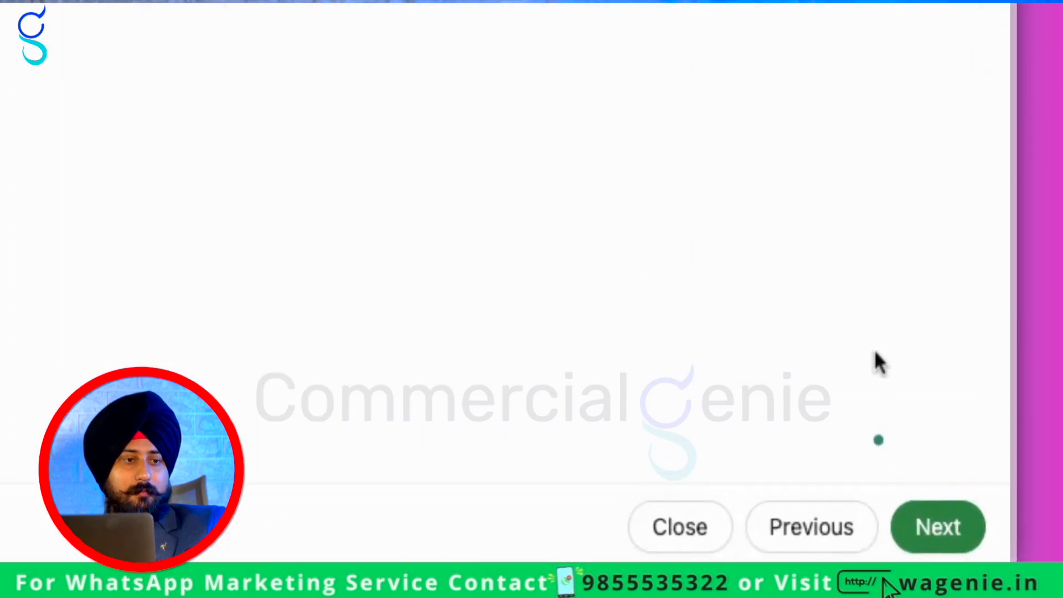
pyautogui.click(937, 523)
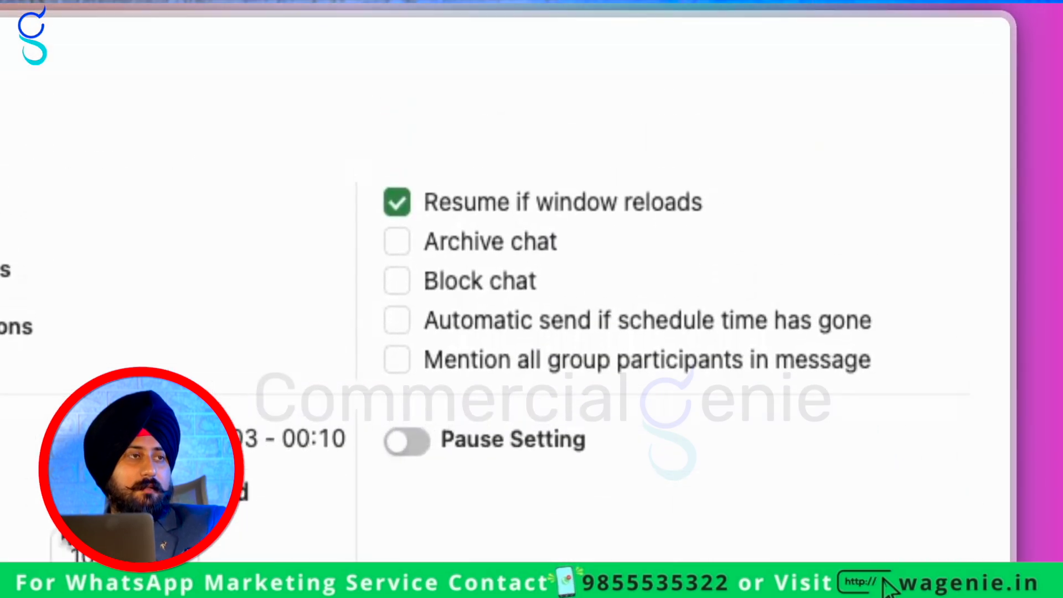
# Set Maximum Second to 5, start the broadcast immediately, and close the broadcasts panel
pyautogui.moveTo(93, 556); pyautogui.dragTo(2, 560)
pyautogui.write('5')
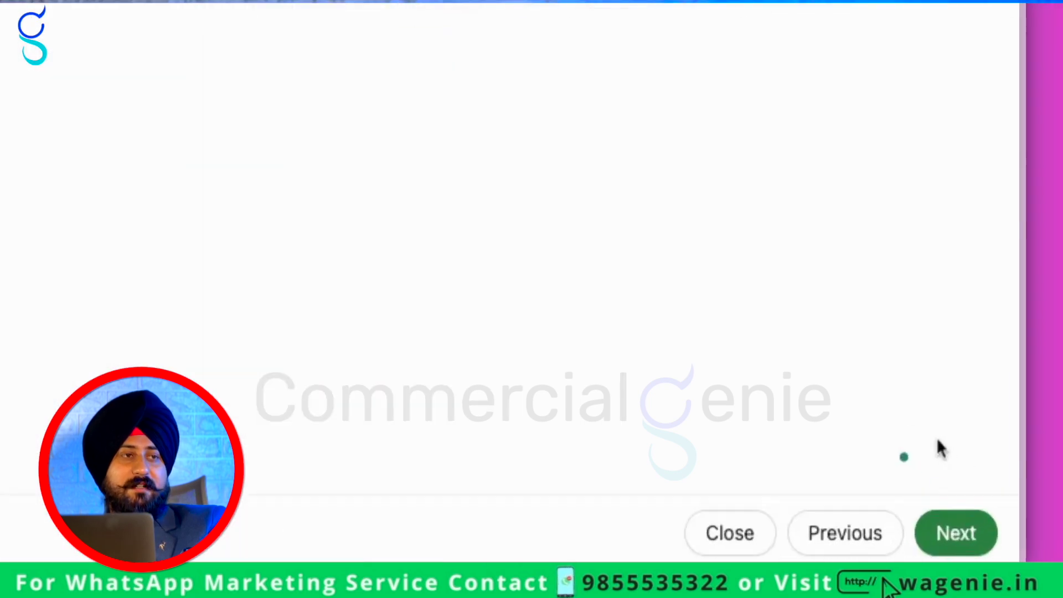
pyautogui.click(942, 531)
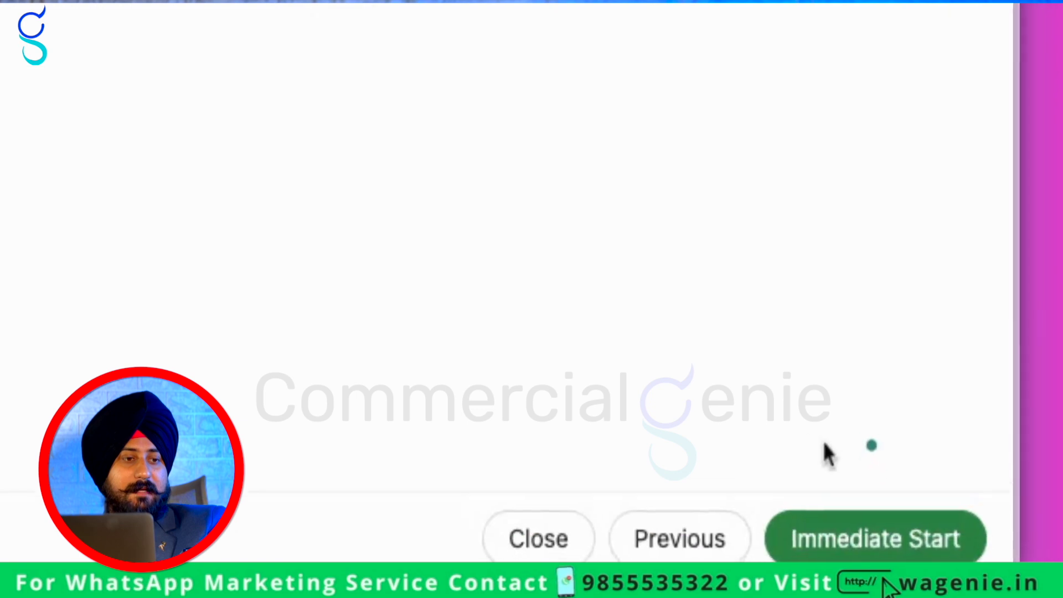
pyautogui.click(908, 540)
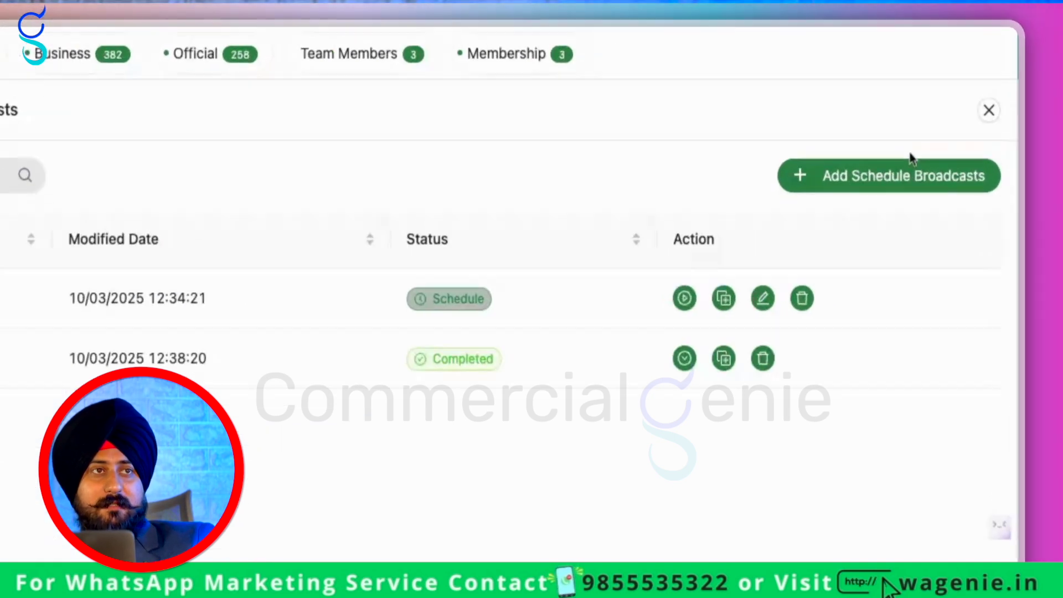
pyautogui.click(1031, 52)
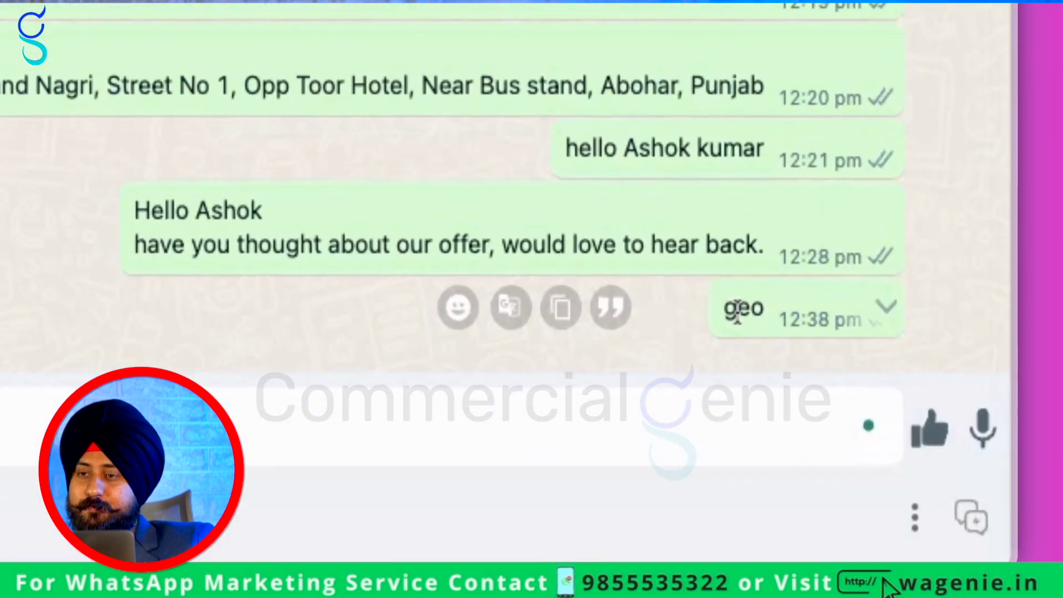
pyautogui.doubleClick(957, 506)
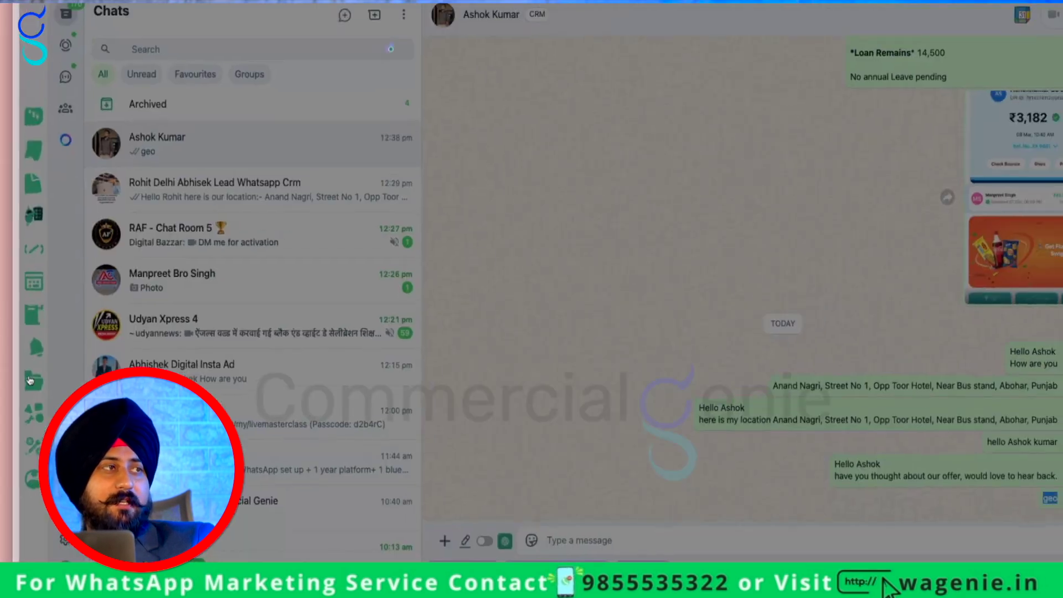
pyautogui.click(30, 381)
pyautogui.hscroll(5, 455, 306)
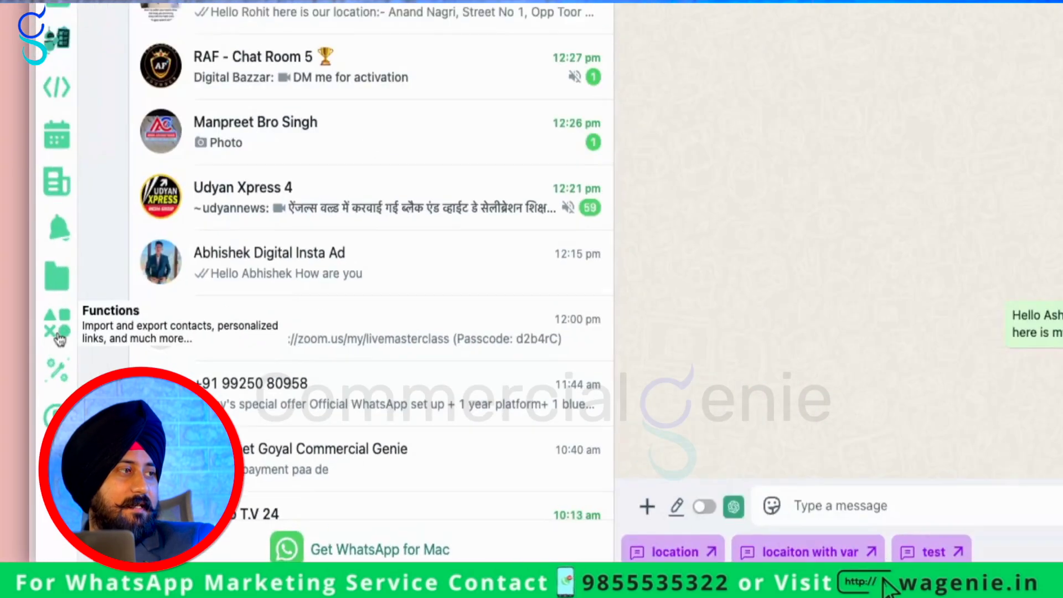
pyautogui.click(24, 426)
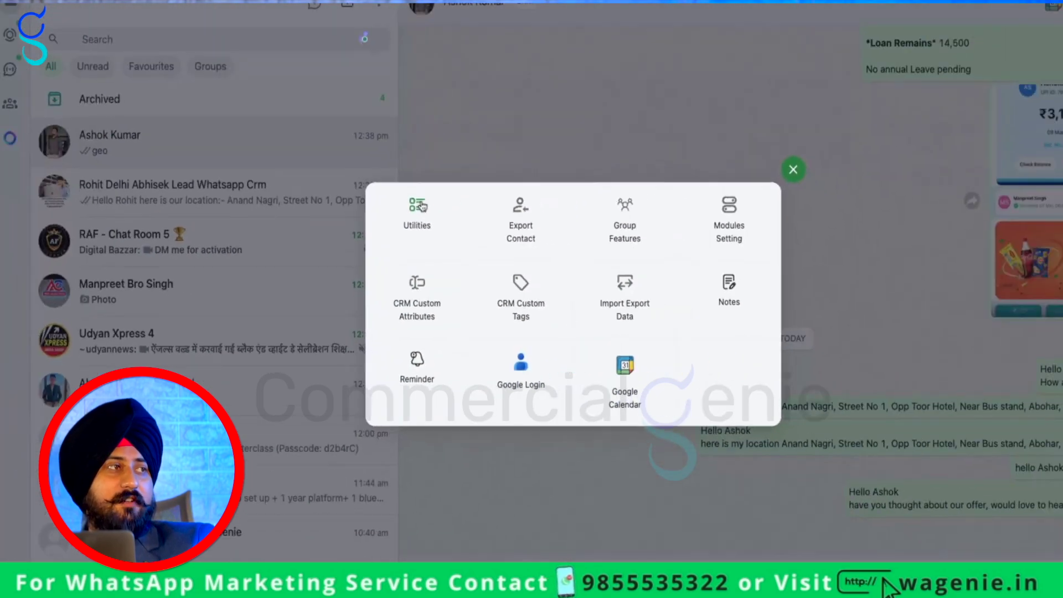
pyautogui.click(405, 233)
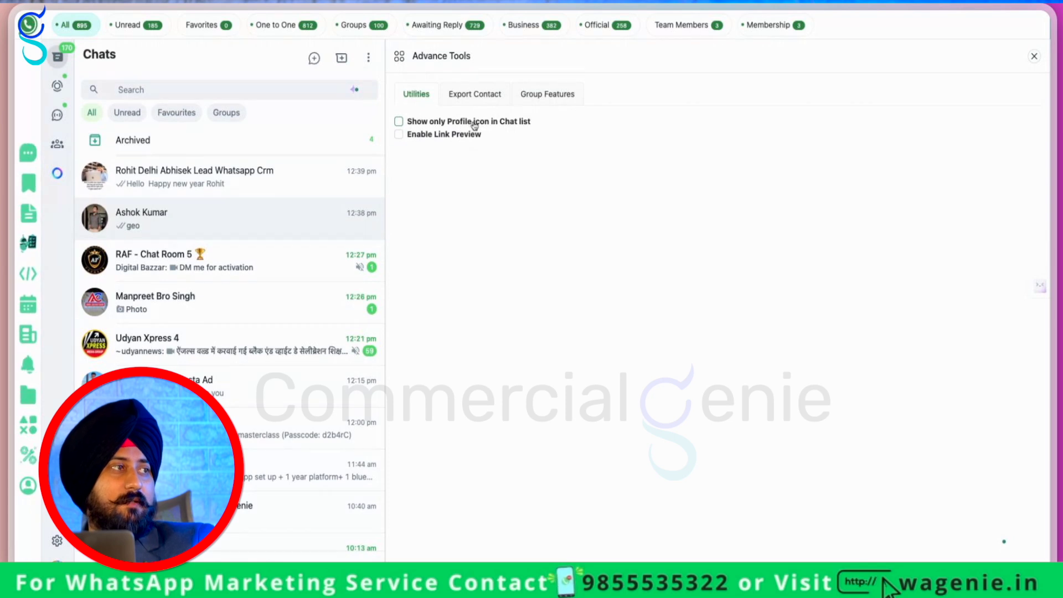
pyautogui.click(474, 124)
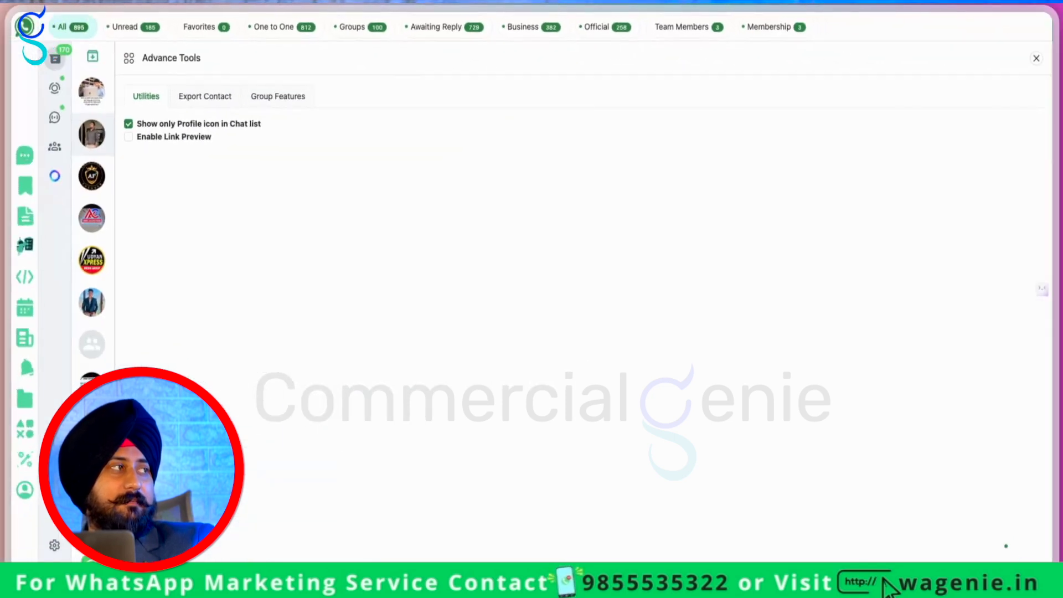
pyautogui.click(129, 124)
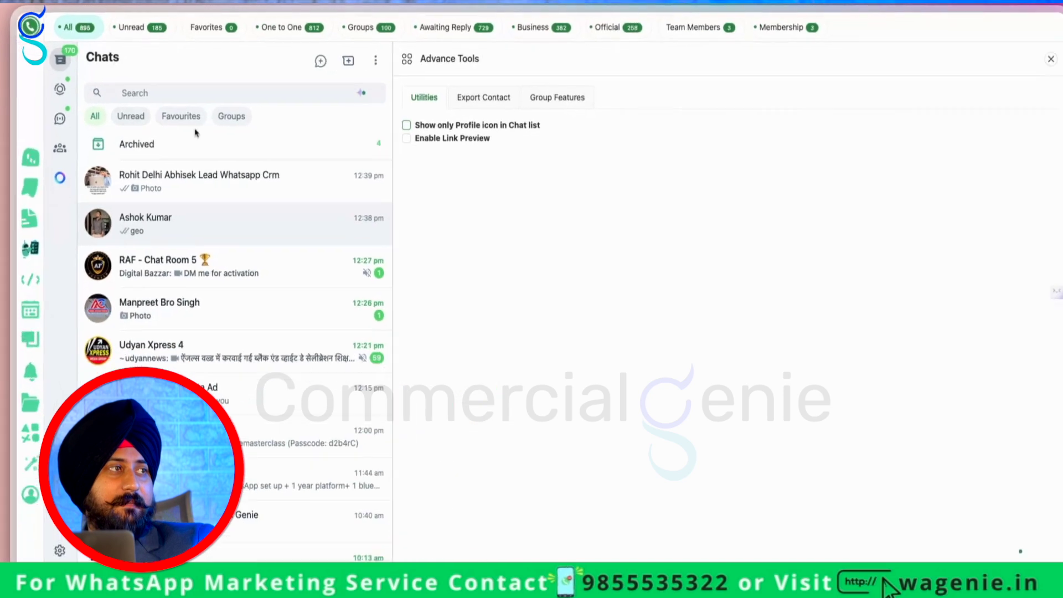
pyautogui.click(482, 159)
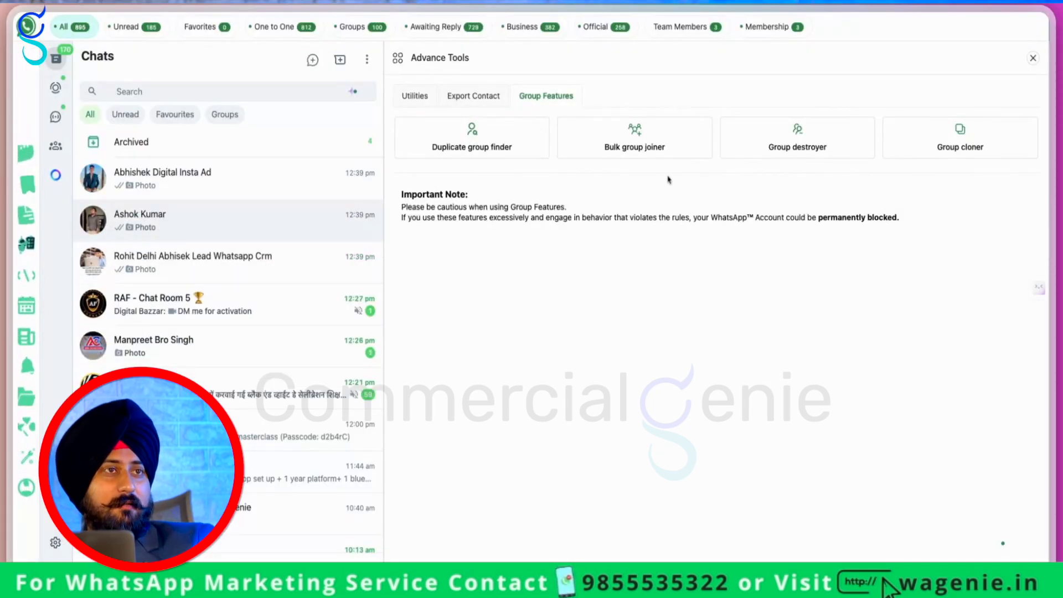
pyautogui.click(1033, 57)
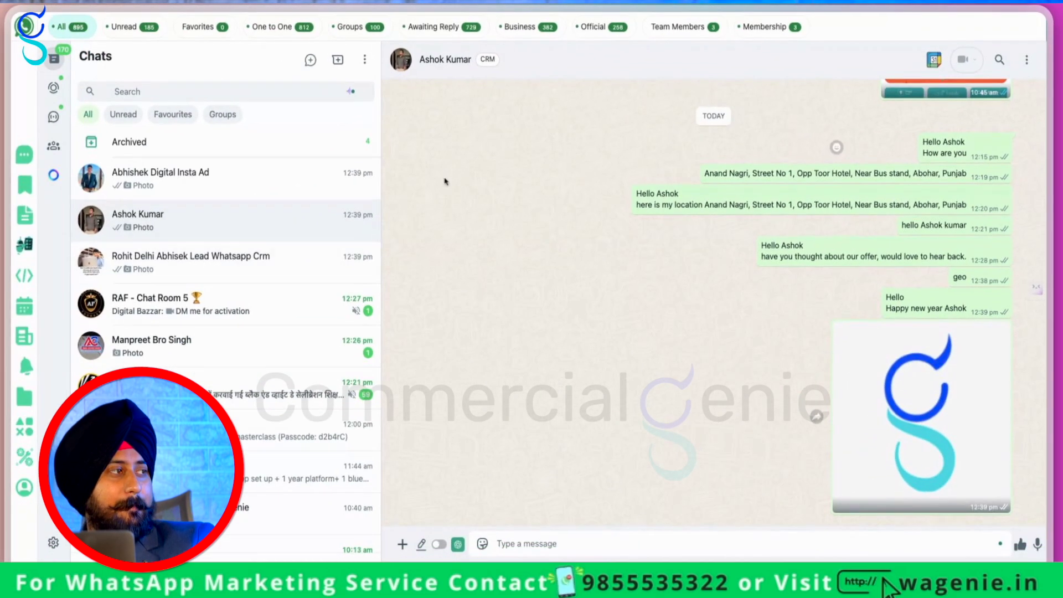
# Switch through several chats, settle on the Whatsapp Crm lead, and show the WA Genie functions grid
pyautogui.click(191, 260)
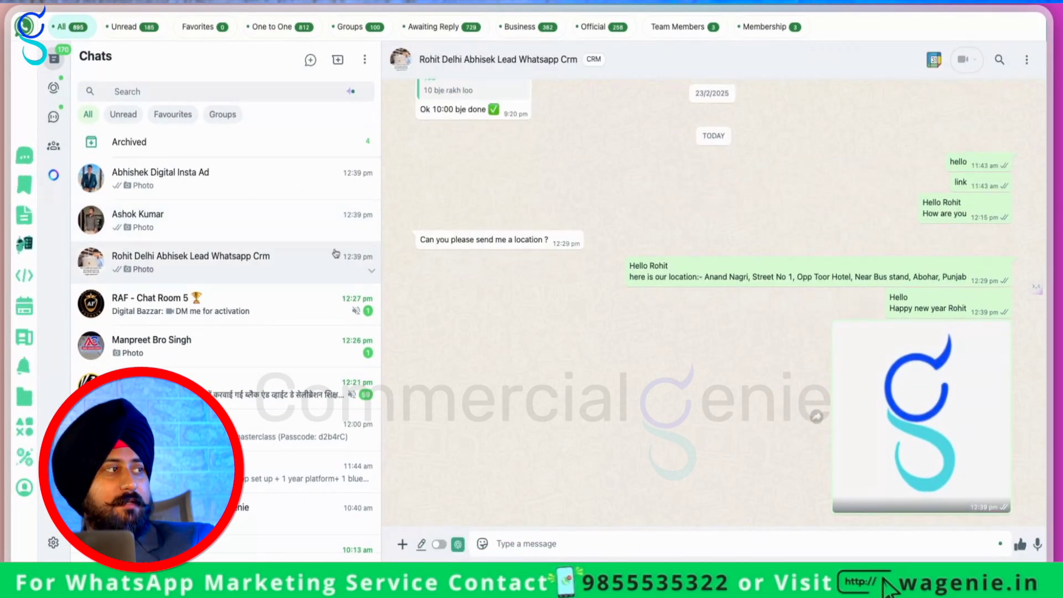
pyautogui.click(343, 221)
pyautogui.click(211, 185)
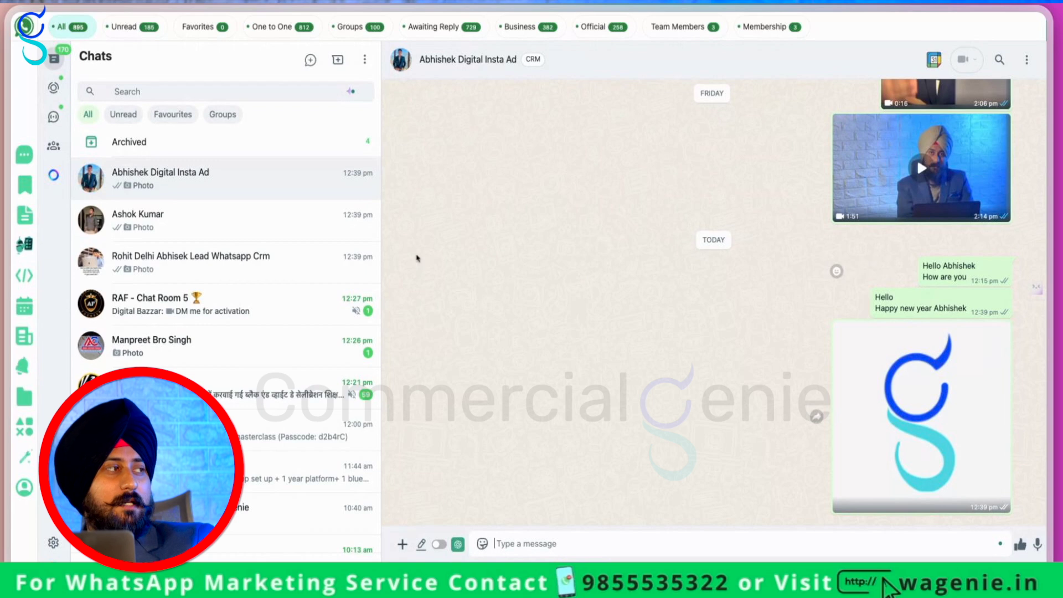
pyautogui.click(238, 275)
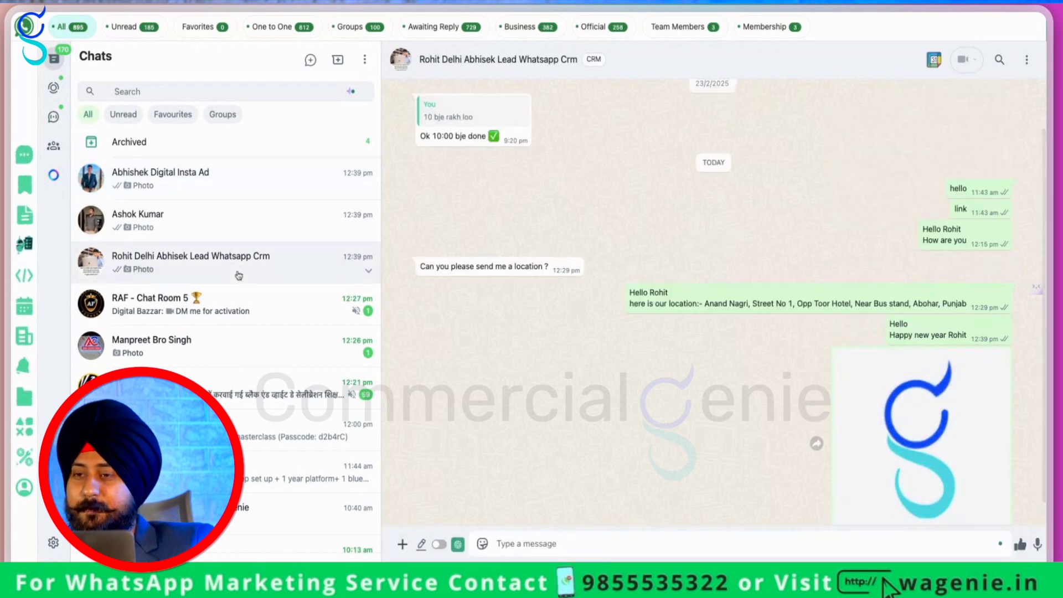
pyautogui.click(231, 189)
pyautogui.click(209, 225)
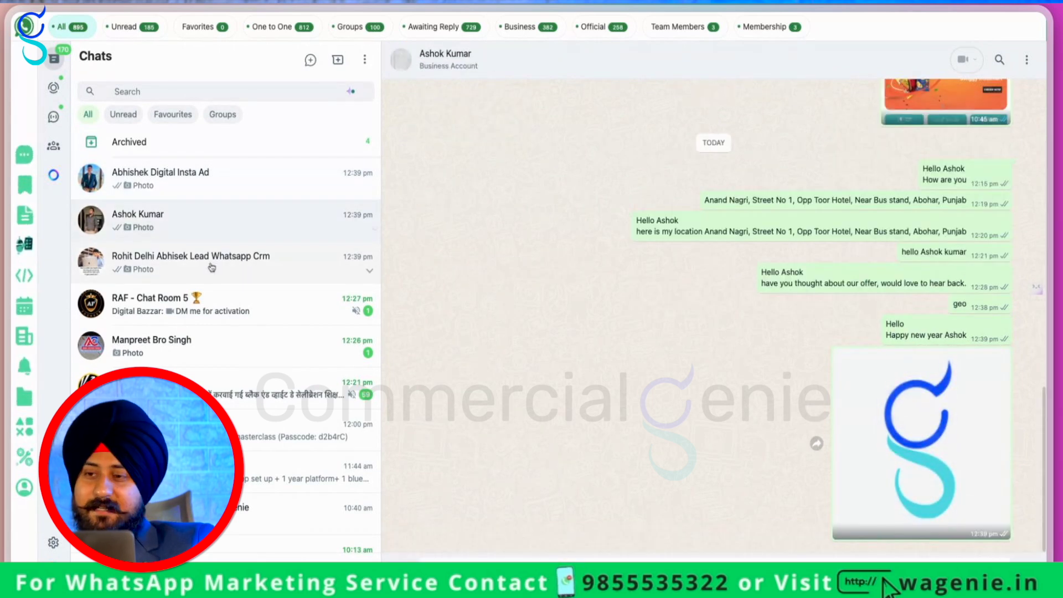
pyautogui.click(188, 270)
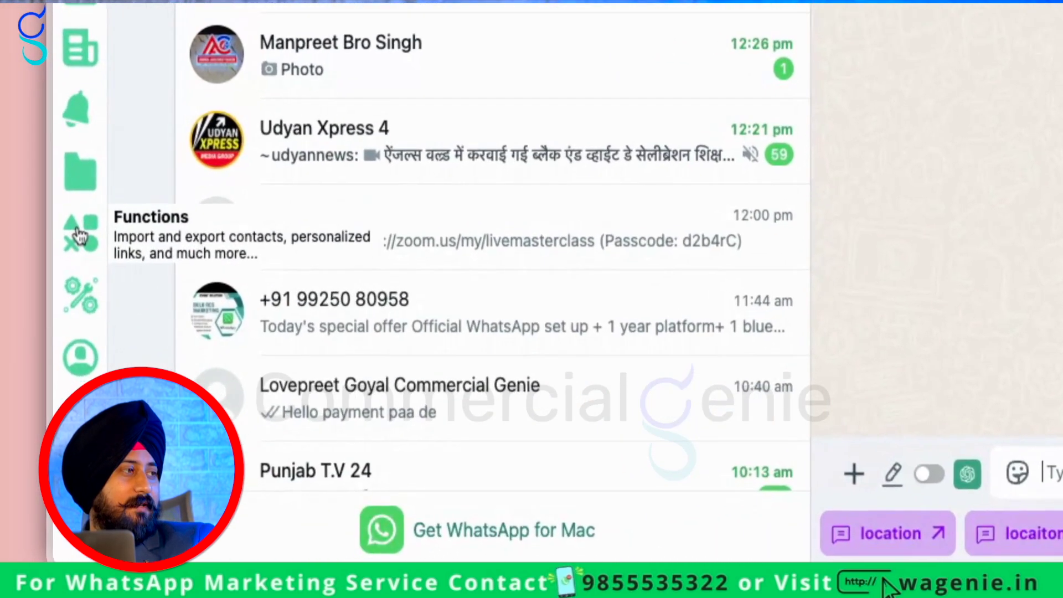
pyautogui.click(24, 426)
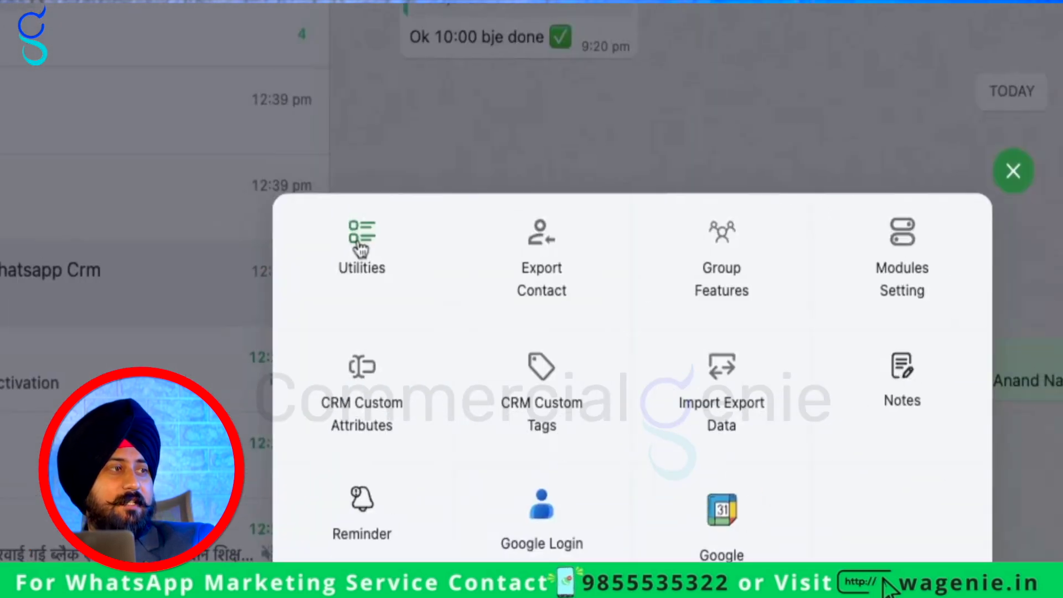
# In Group cloner, choose Watchify with new group name 'Entrepreneur Level Up', then close the cloner
pyautogui.click(498, 98)
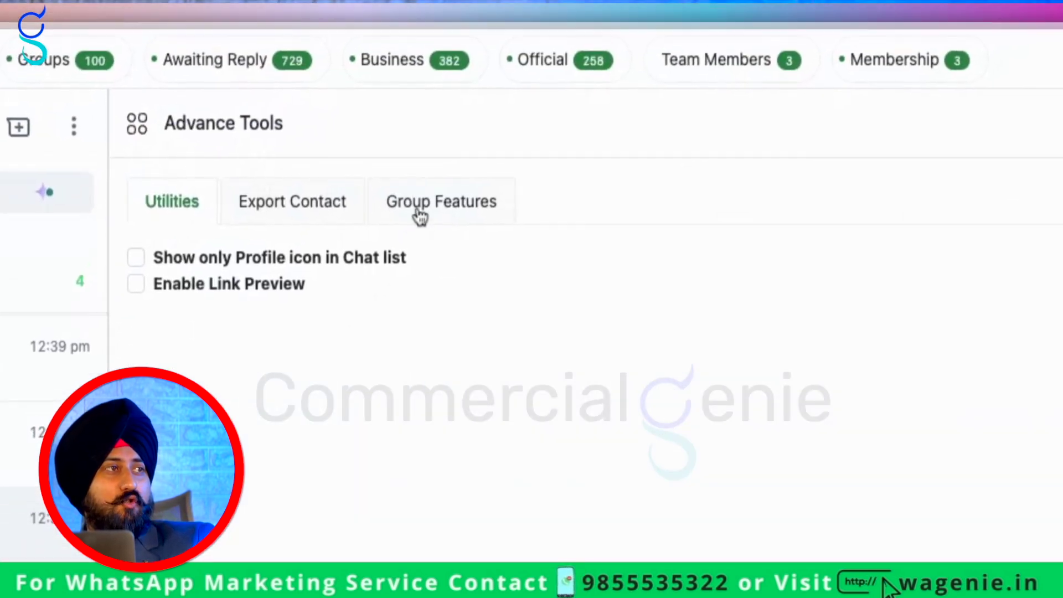
pyautogui.click(417, 213)
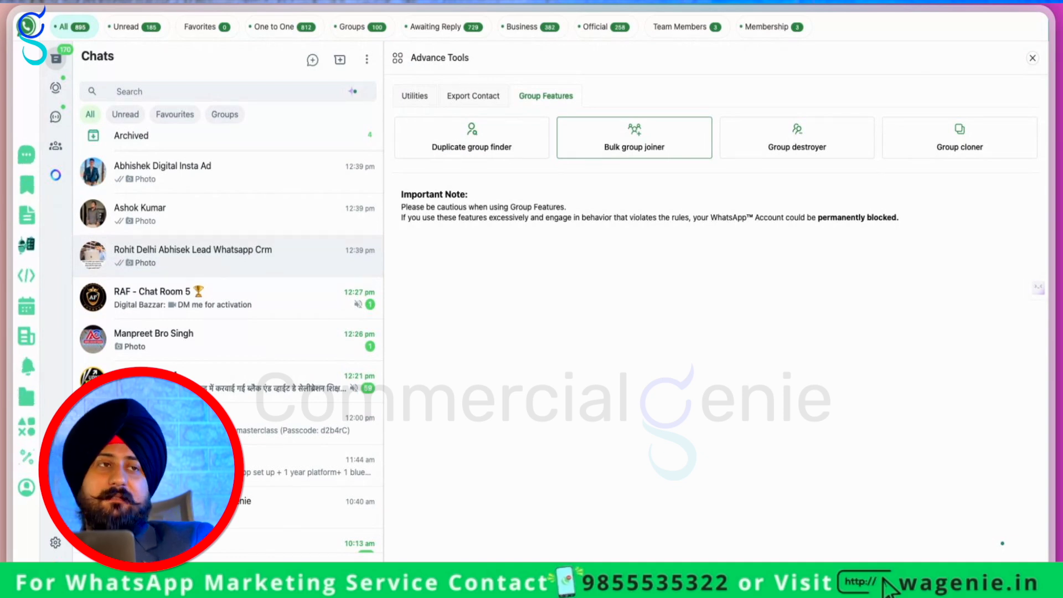
pyautogui.click(977, 153)
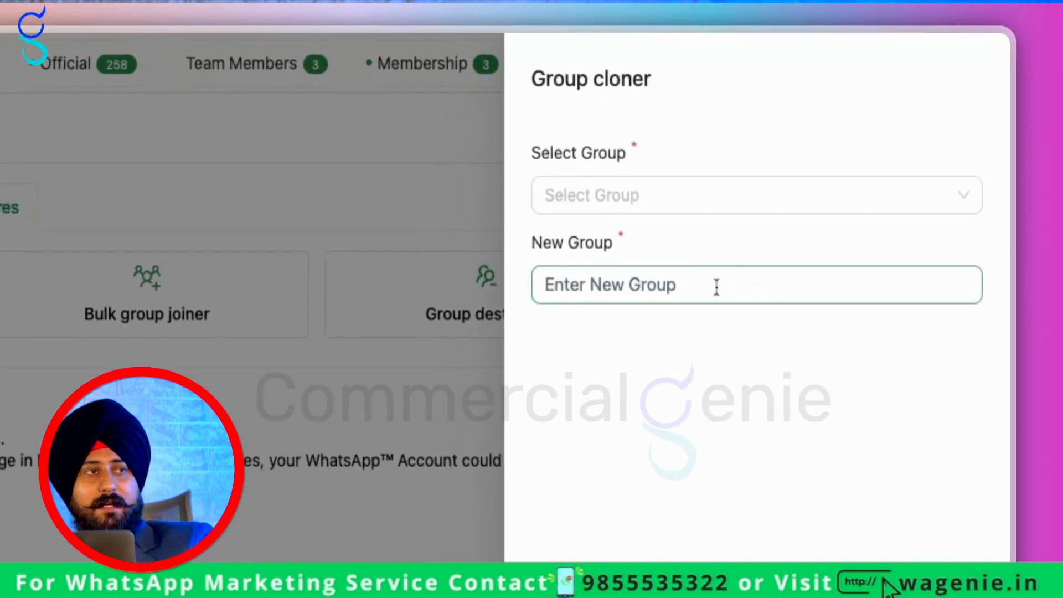
pyautogui.click(676, 194)
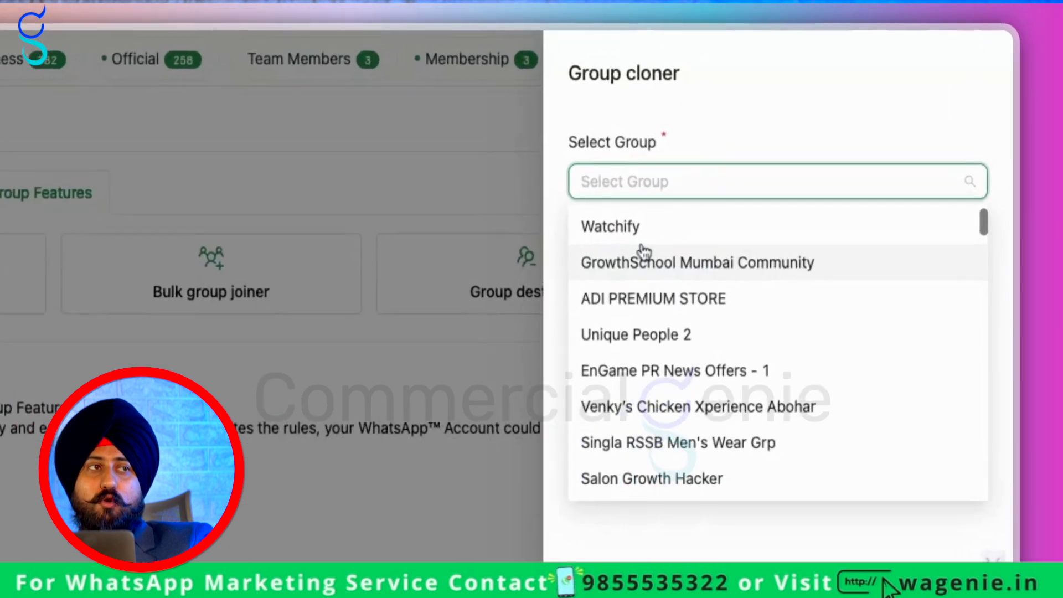
pyautogui.click(650, 224)
pyautogui.click(692, 273)
pyautogui.write('Entrepreneur Level Up')
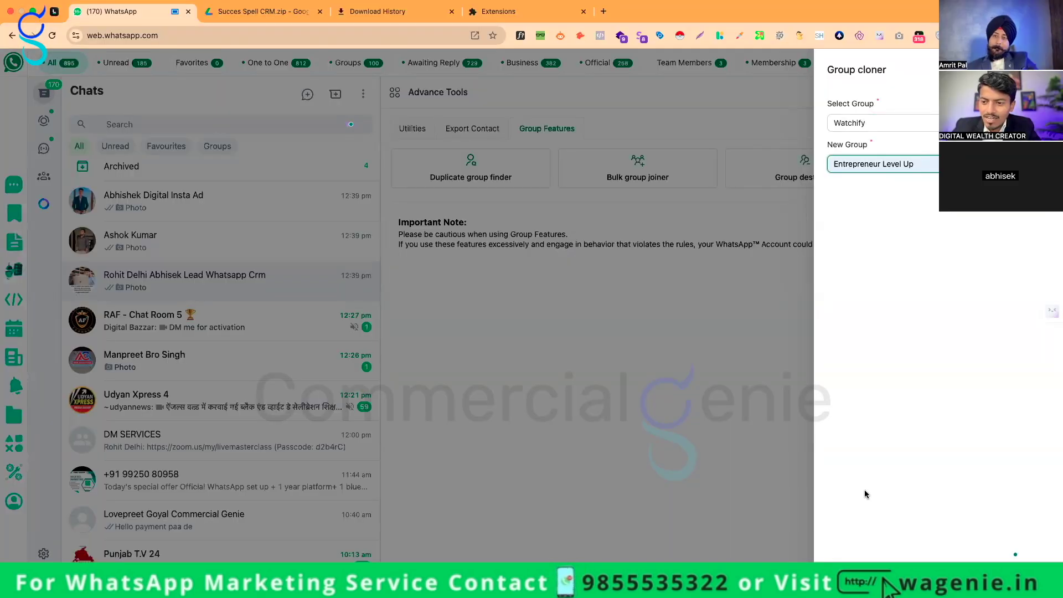
pyautogui.click(800, 485)
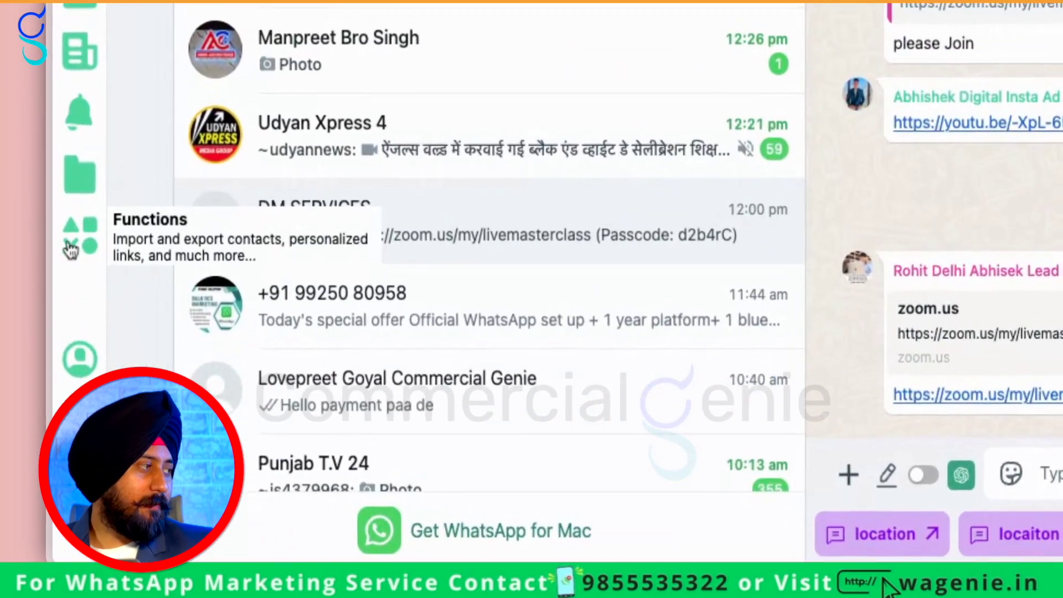
# Set Export Contact to From Group with 'All contacts from a specific group'
pyautogui.click(27, 430)
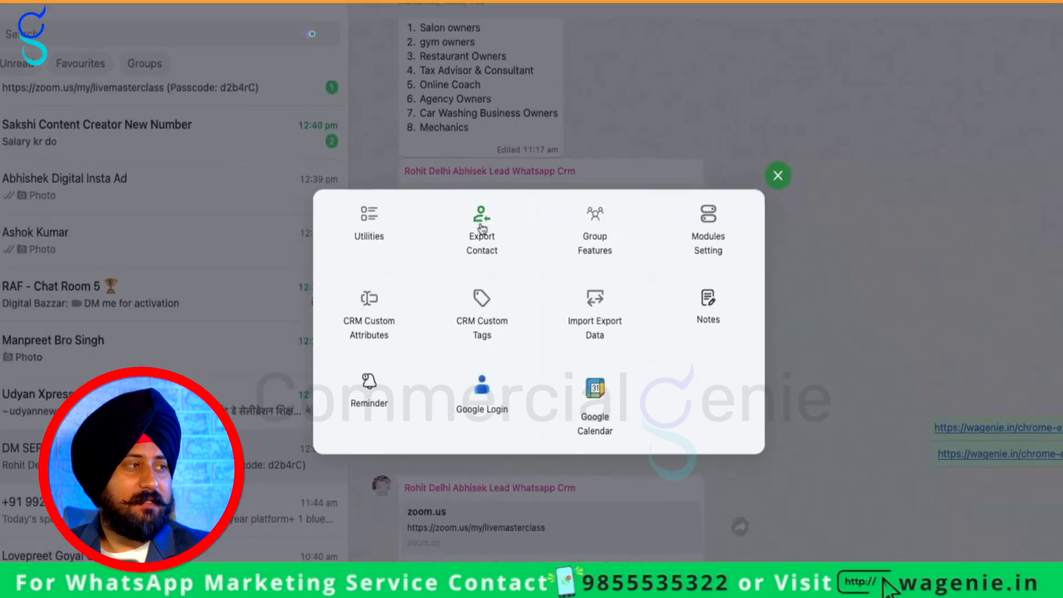
pyautogui.click(493, 235)
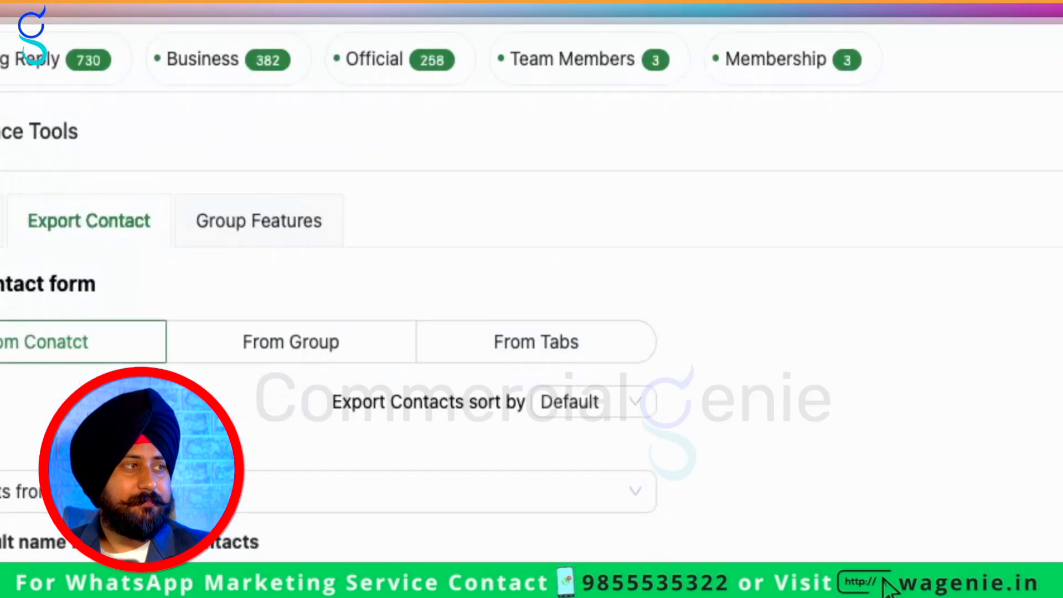
pyautogui.click(560, 147)
pyautogui.click(343, 259)
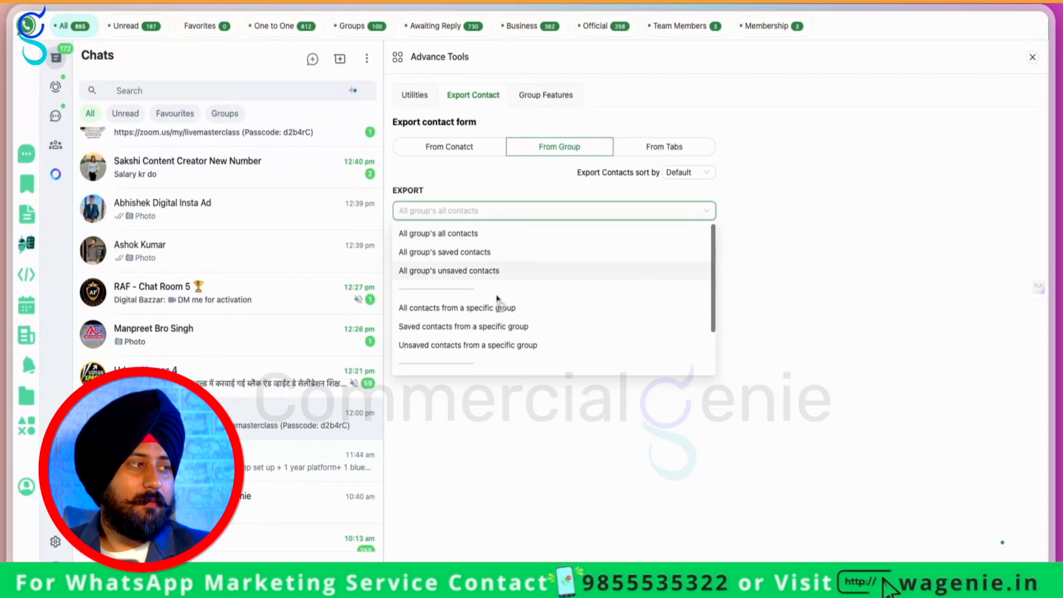
pyautogui.scroll(-1, 497, 299)
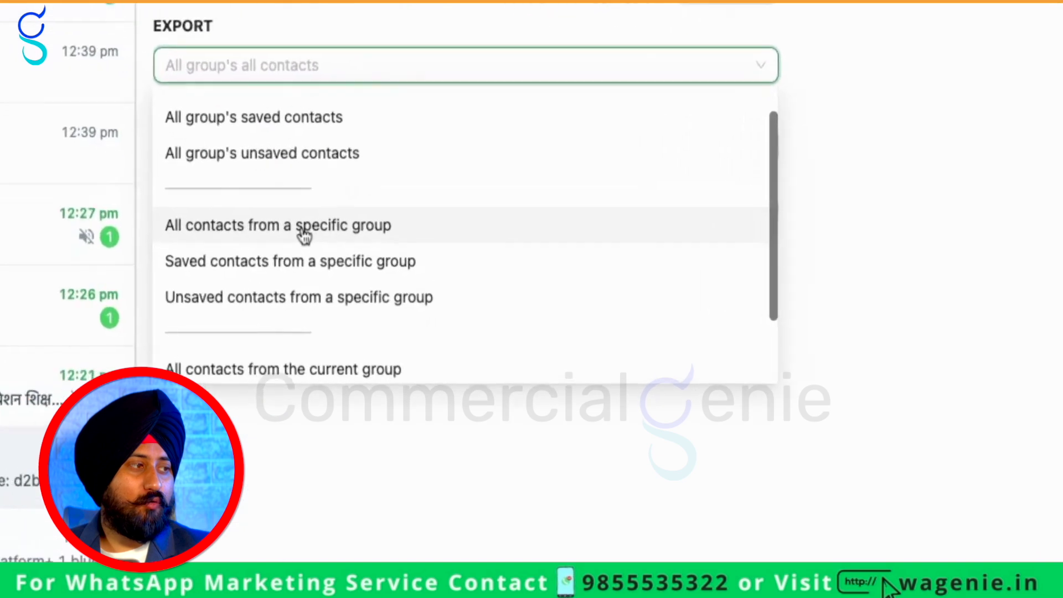
pyautogui.click(501, 293)
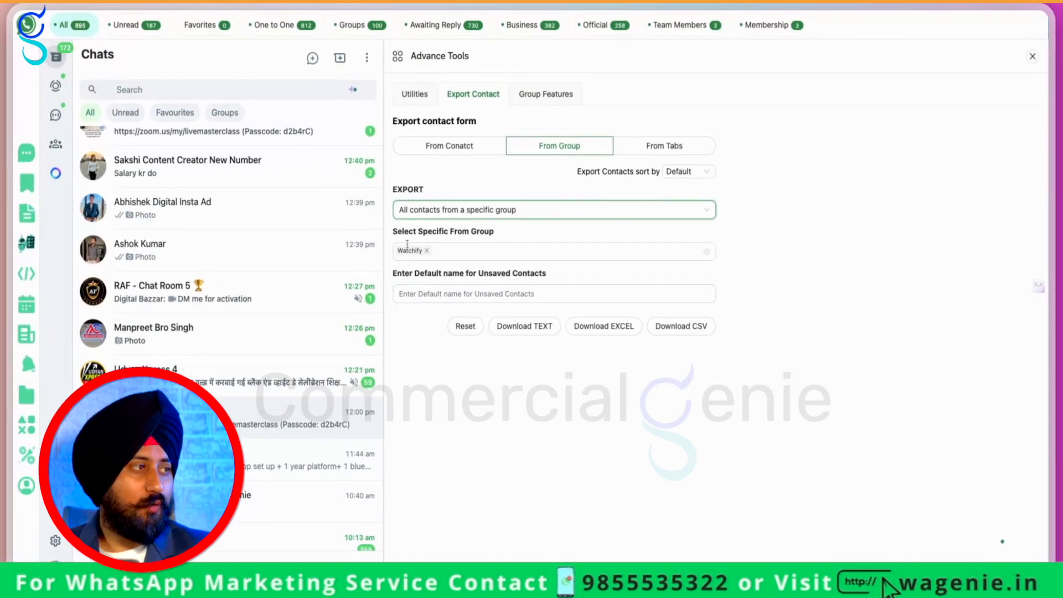
# Replace Watchify with NUKKAD 2023 as the export group and download the Excel file
pyautogui.click(427, 251)
pyautogui.click(429, 252)
pyautogui.scroll(-1, 485, 388)
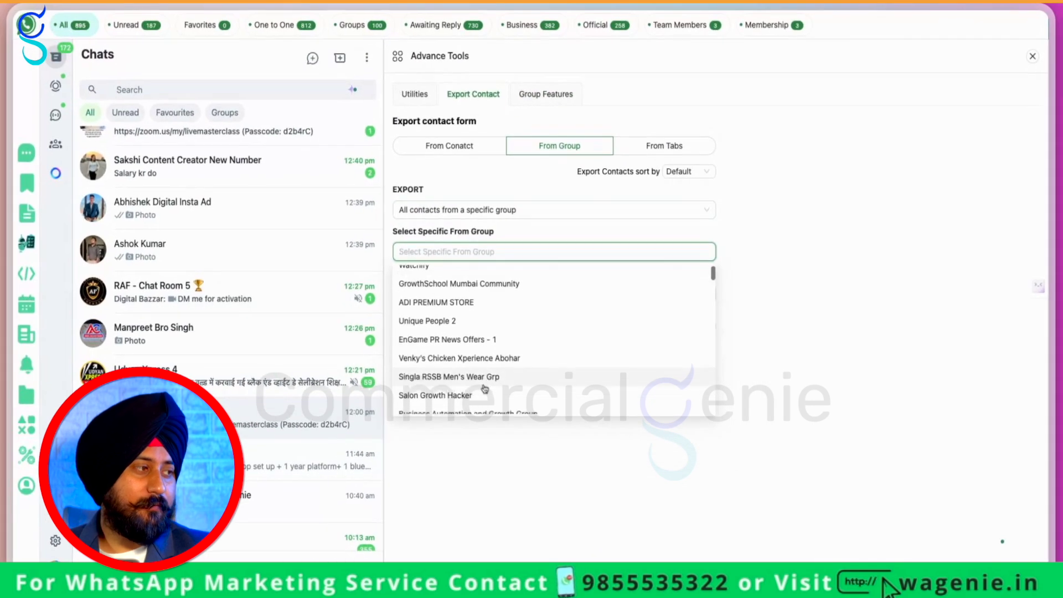
pyautogui.scroll(-3, 484, 389)
pyautogui.scroll(-5, 514, 326)
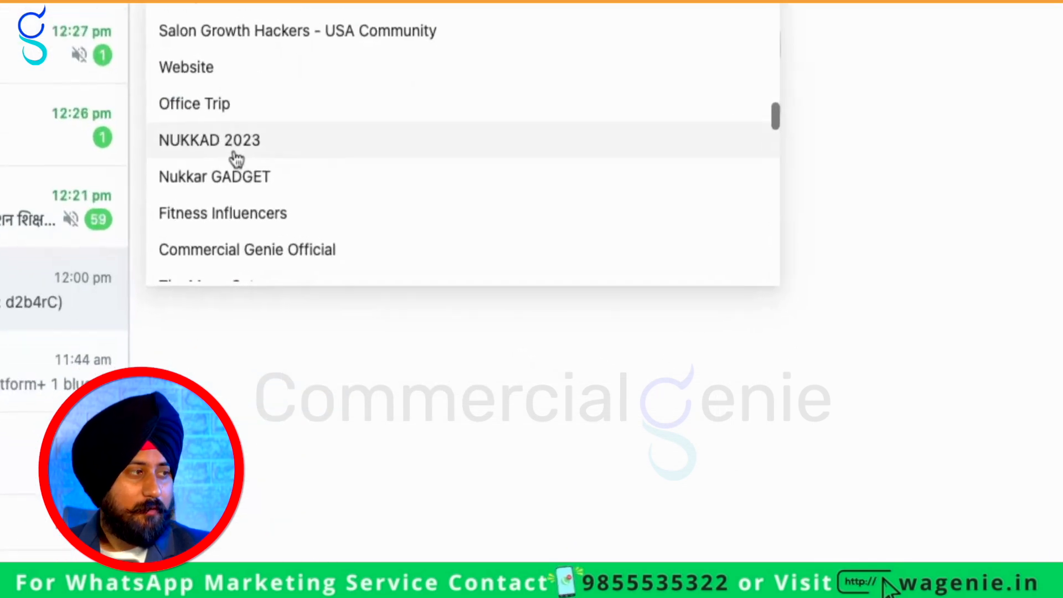
pyautogui.click(437, 343)
pyautogui.click(399, 256)
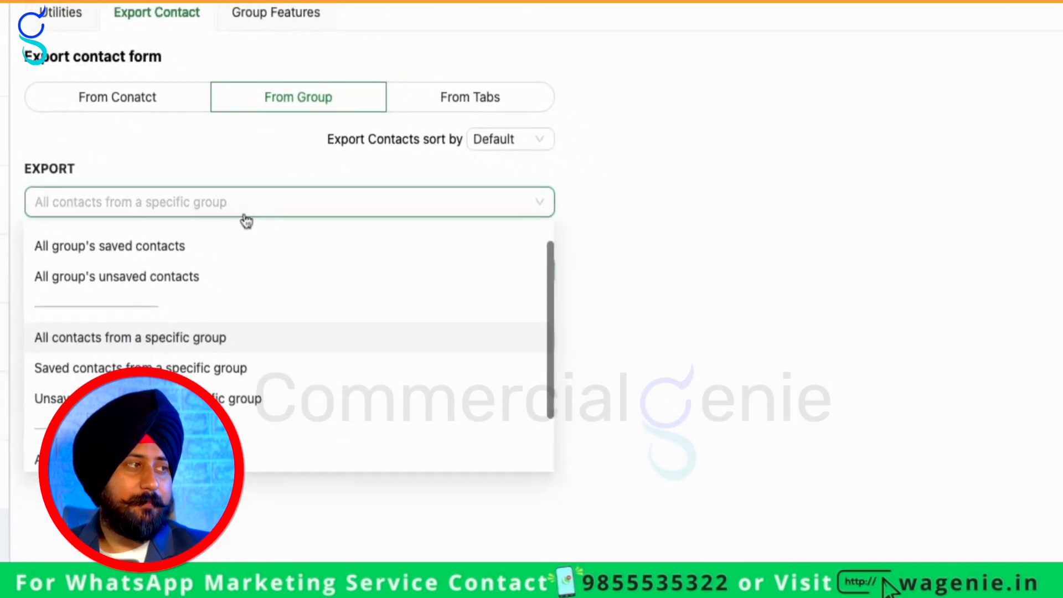
pyautogui.click(864, 258)
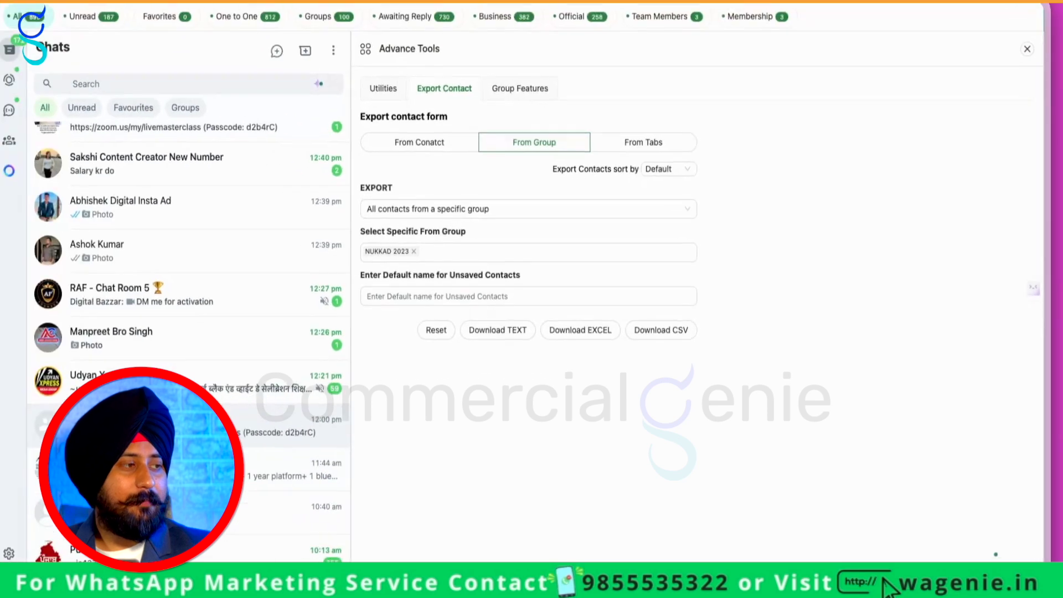
pyautogui.click(559, 299)
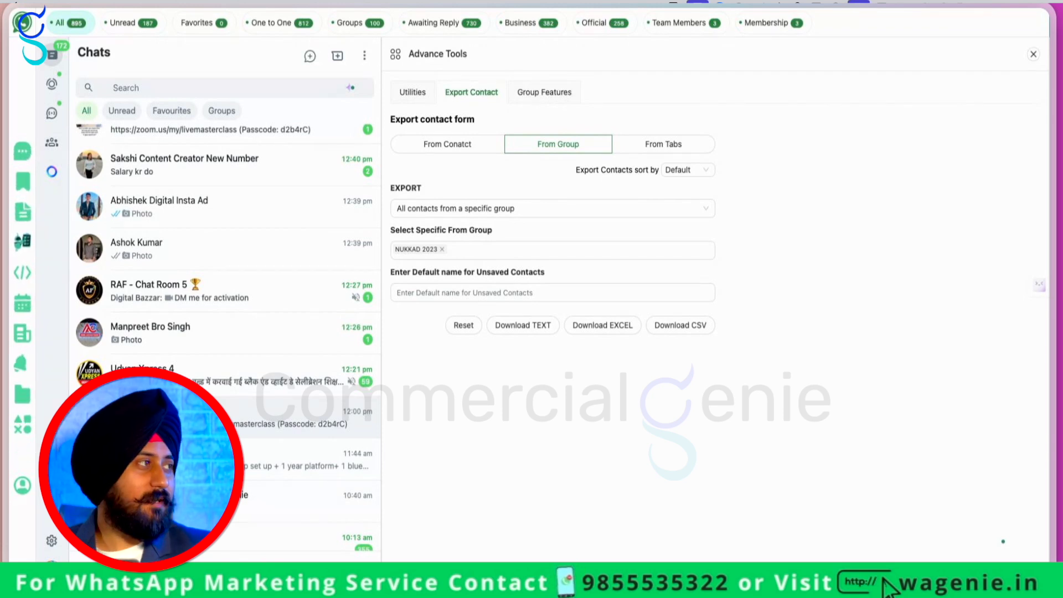
# Add Nukkar GADGET, Nat barnala comp 2025, YO EXCHANGE - English, Digital Service and 10rs. per photo, then download Excel
pyautogui.click(497, 248)
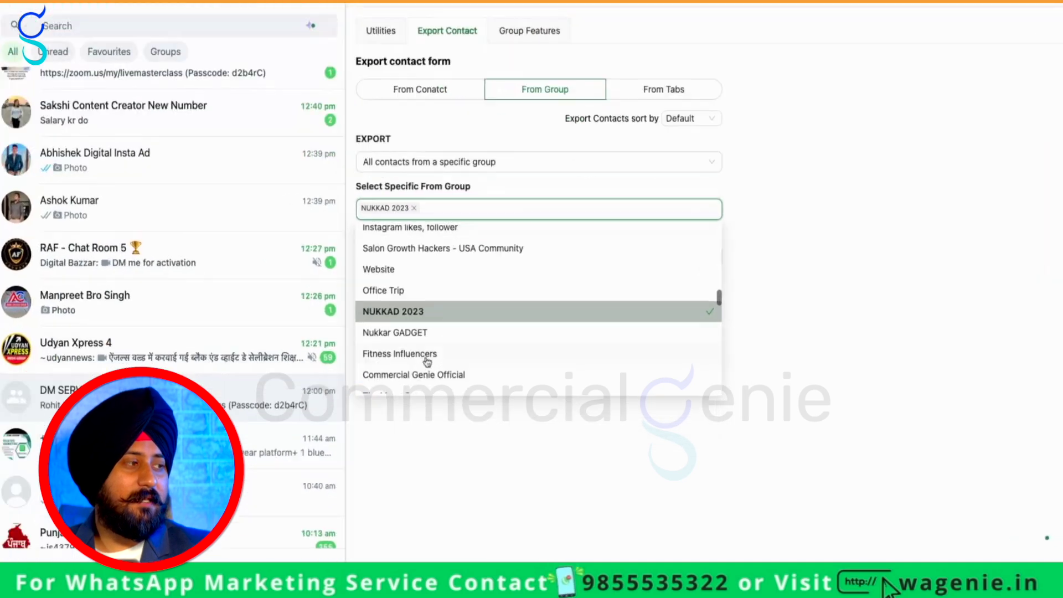
pyautogui.click(431, 333)
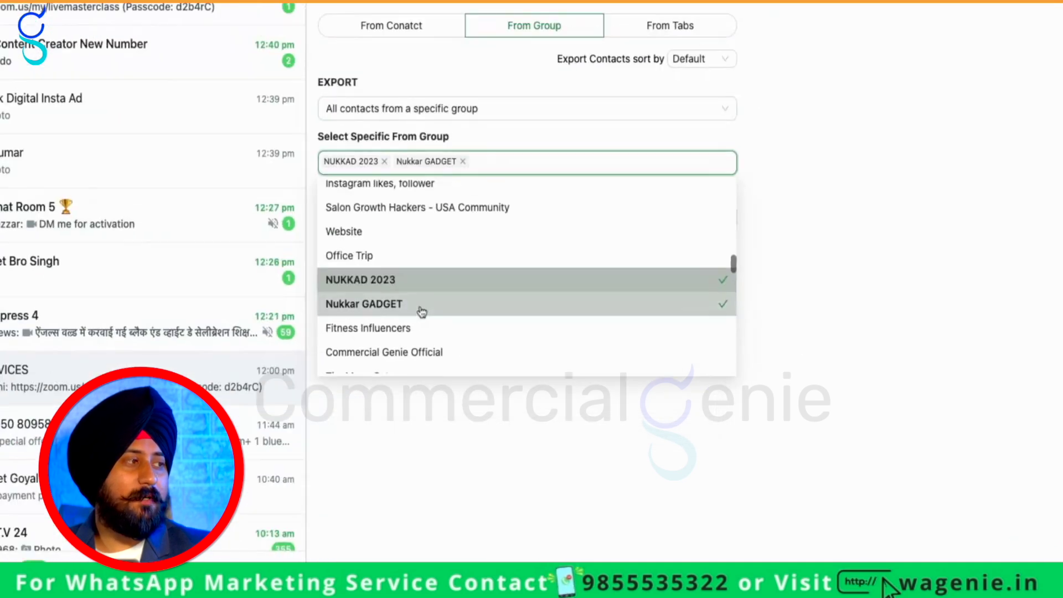
pyautogui.scroll(-2, 447, 367)
pyautogui.scroll(-3, 474, 389)
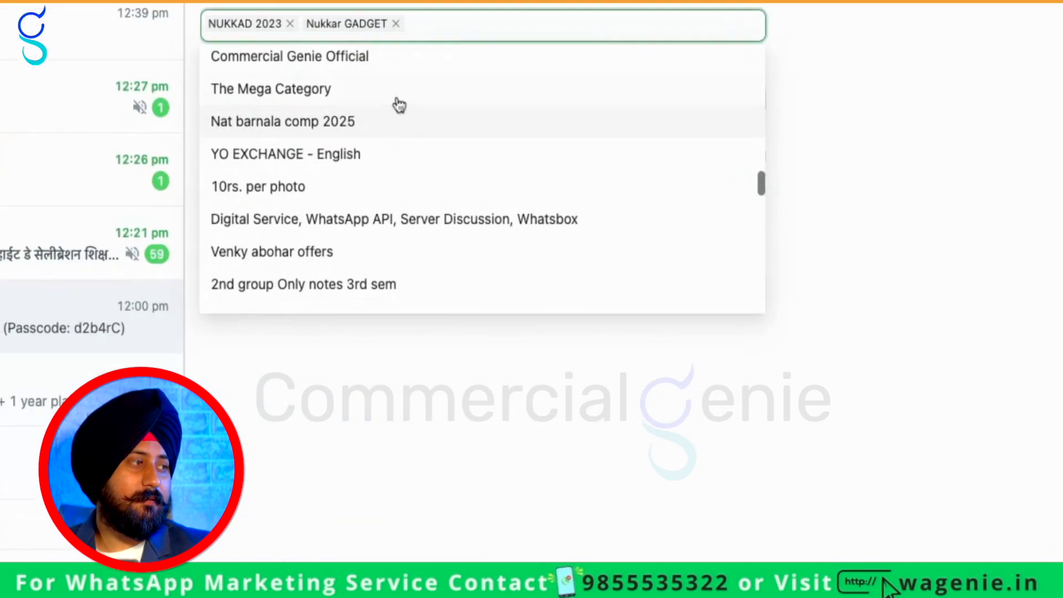
pyautogui.click(505, 313)
pyautogui.click(340, 89)
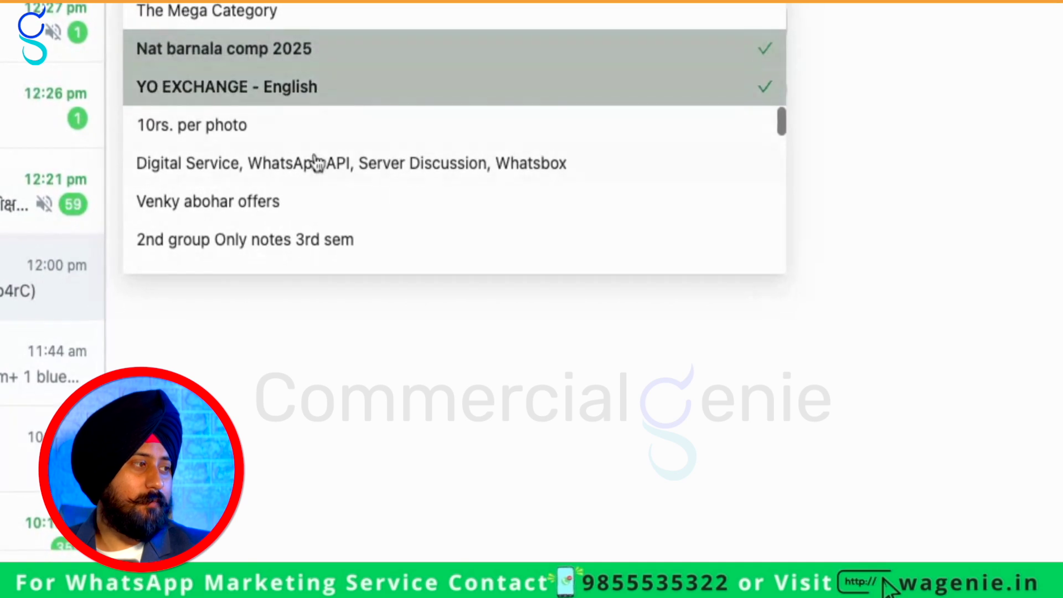
pyautogui.click(316, 176)
pyautogui.click(332, 136)
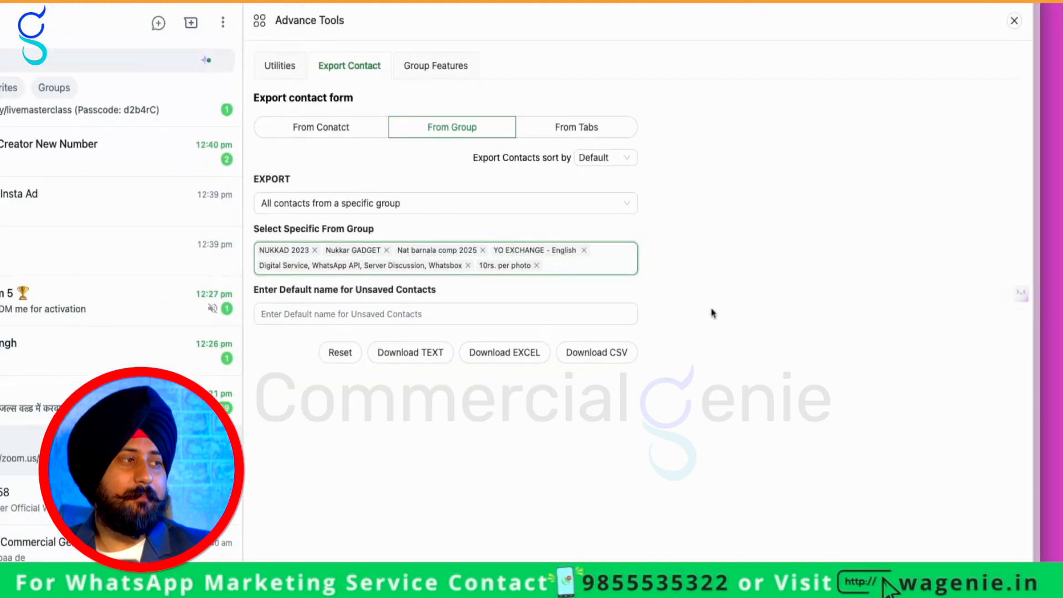
pyautogui.click(591, 337)
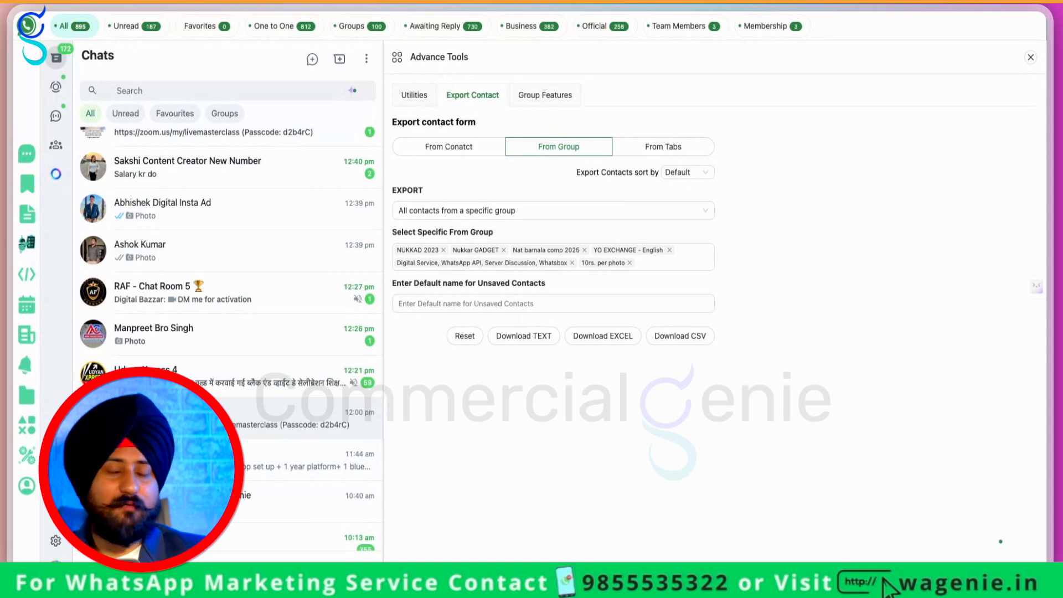
pyautogui.click(581, 339)
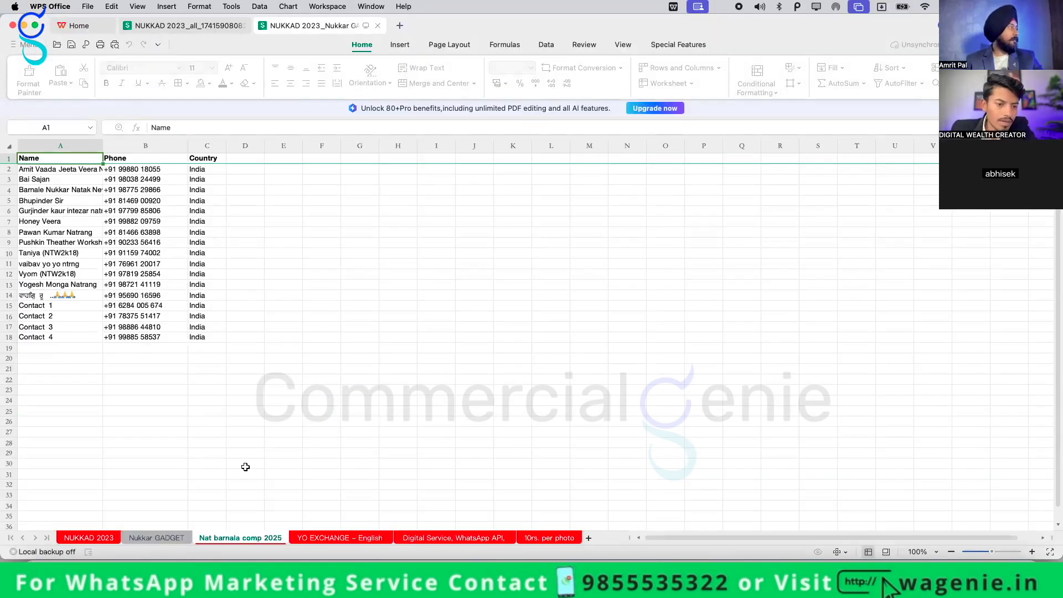
# View the YO EXCHANGE – English sheet and select its Contact names in column A
pyautogui.click(368, 537)
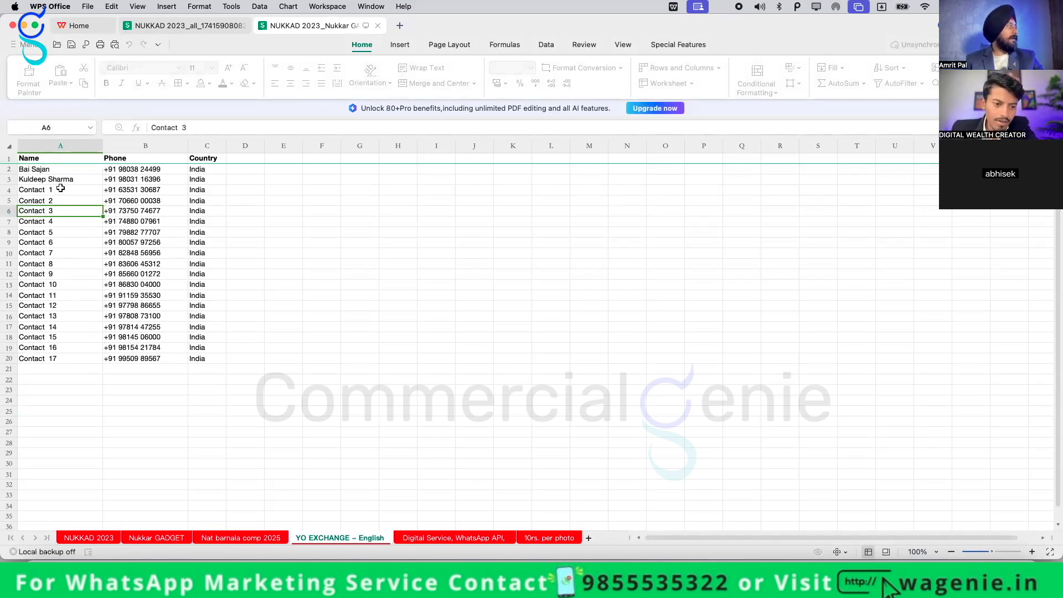
pyautogui.moveTo(61, 190); pyautogui.dragTo(61, 211)
pyautogui.keyDown('shift'); pyautogui.click(69, 358); pyautogui.keyUp('shift')
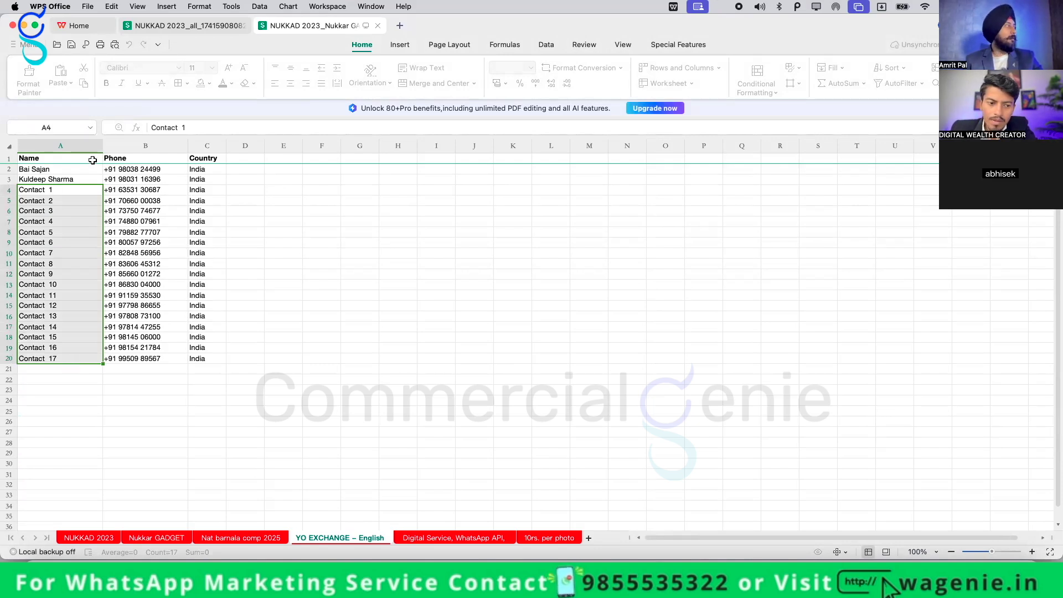
pyautogui.click(85, 179)
pyautogui.moveTo(74, 190); pyautogui.dragTo(61, 360)
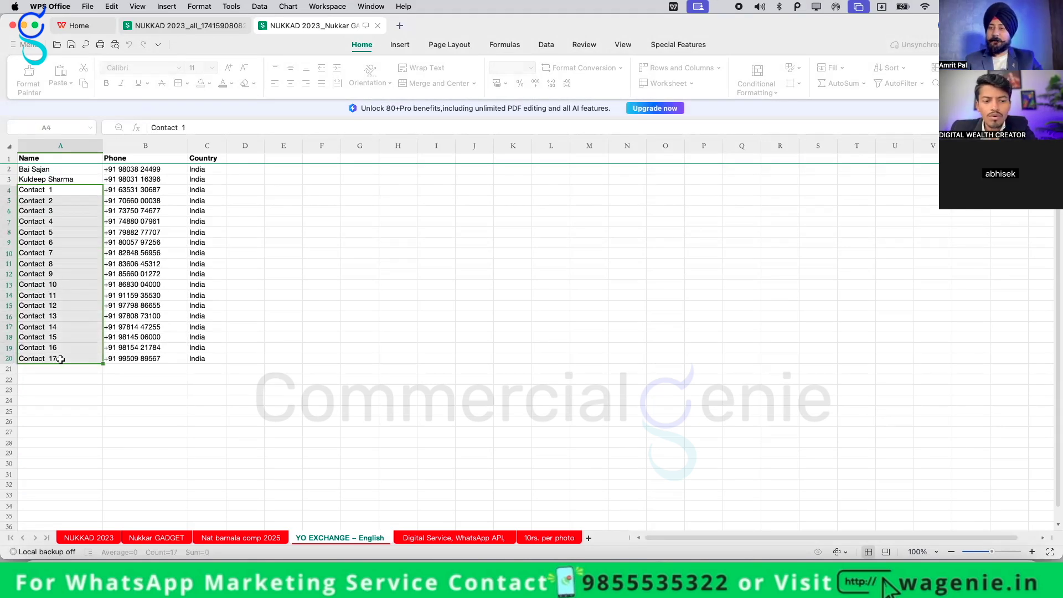
pyautogui.click(176, 388)
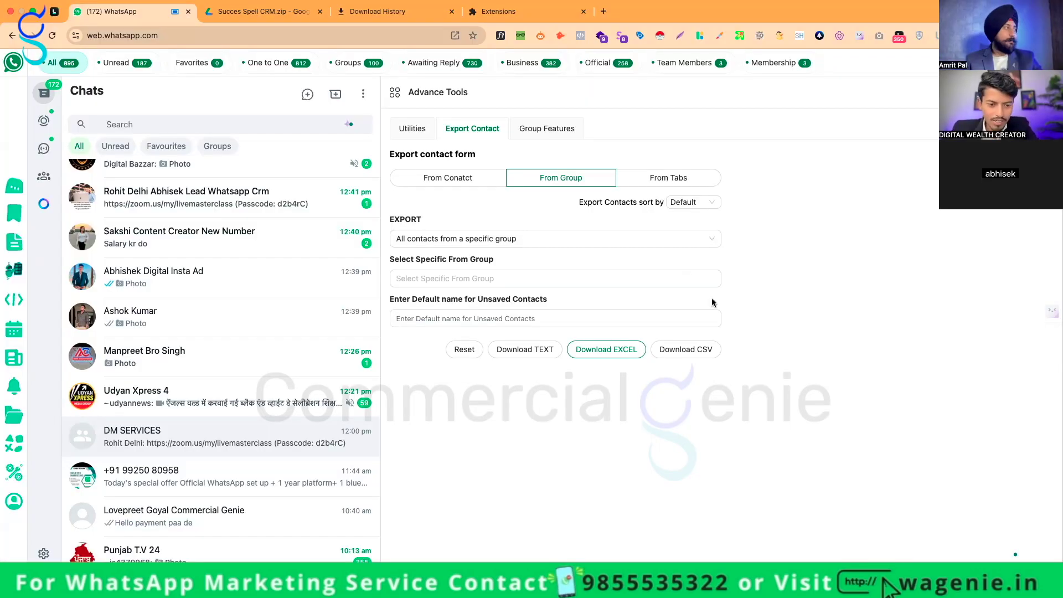
# Export the Team Members chat tab's contacts to Excel
pyautogui.click(536, 322)
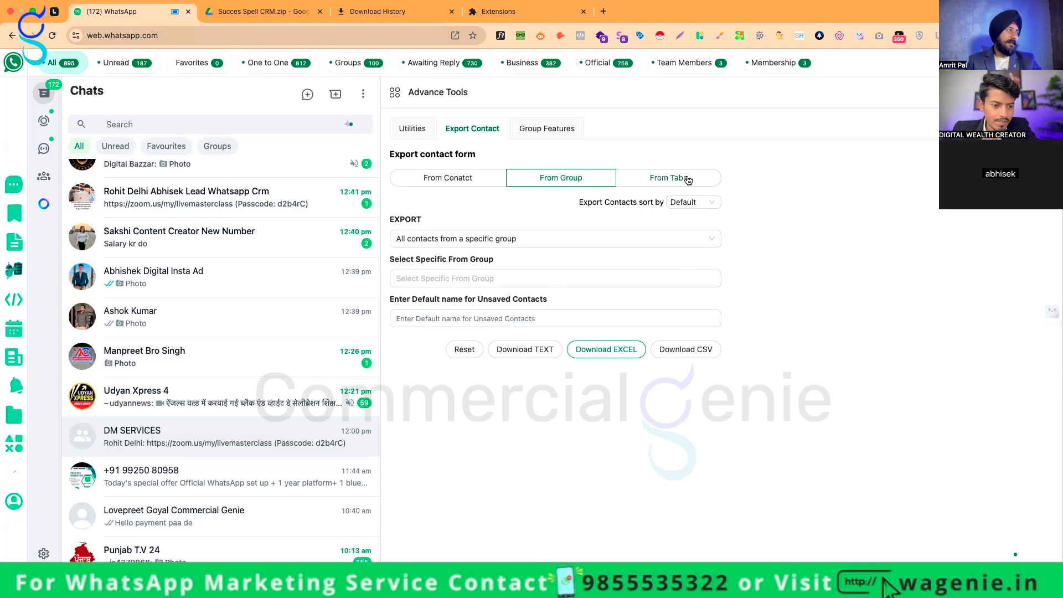
pyautogui.click(689, 178)
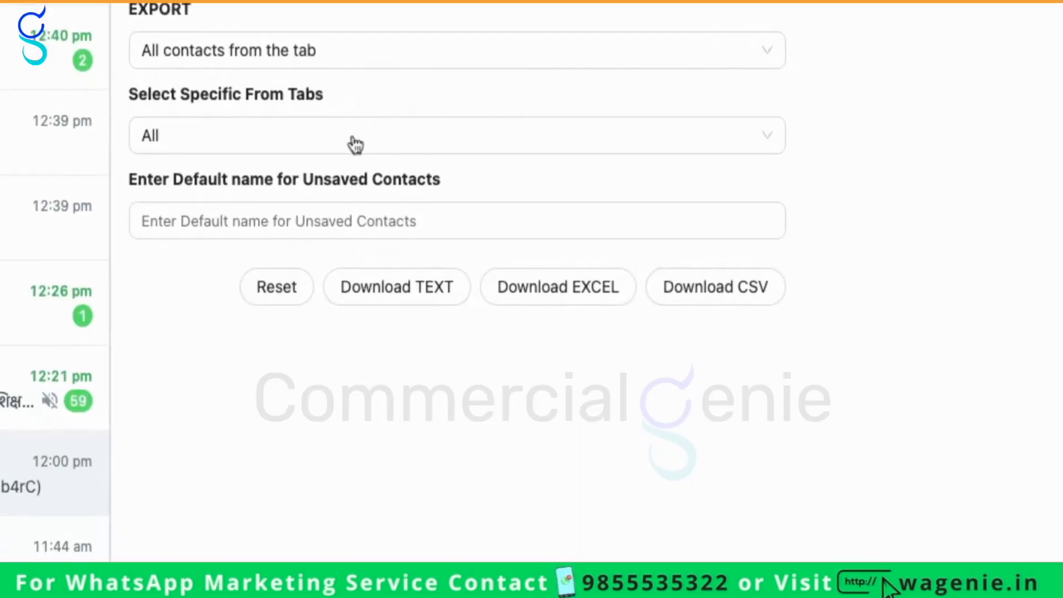
pyautogui.click(499, 280)
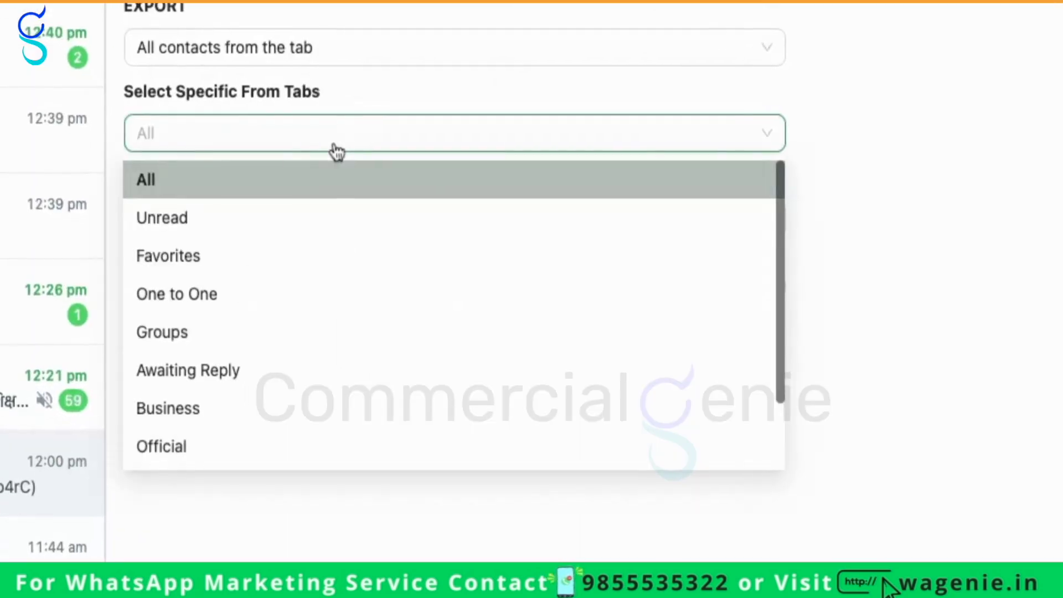
pyautogui.click(337, 152)
pyautogui.click(331, 213)
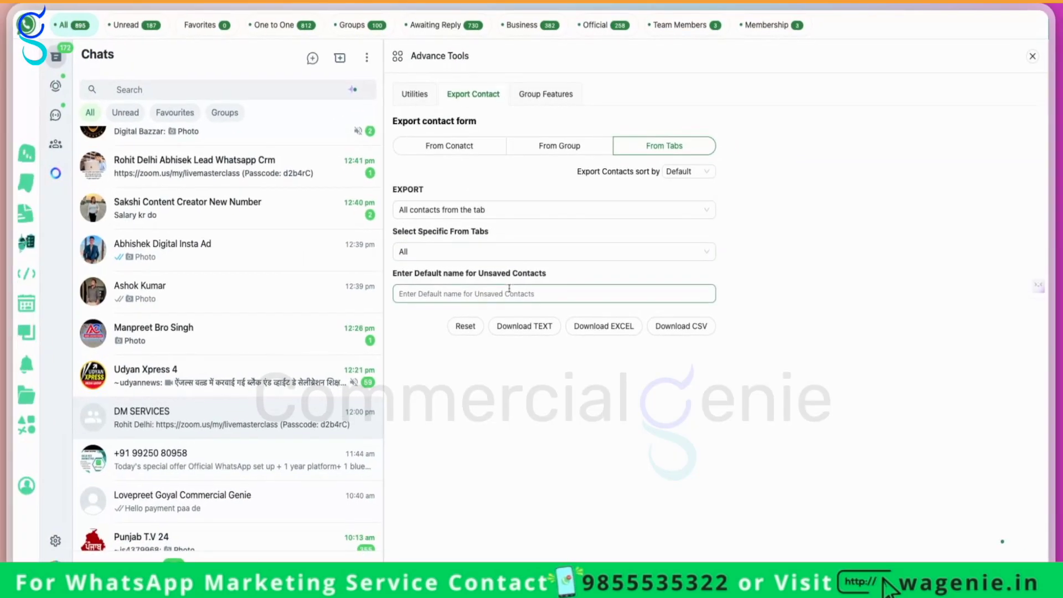
pyautogui.click(387, 152)
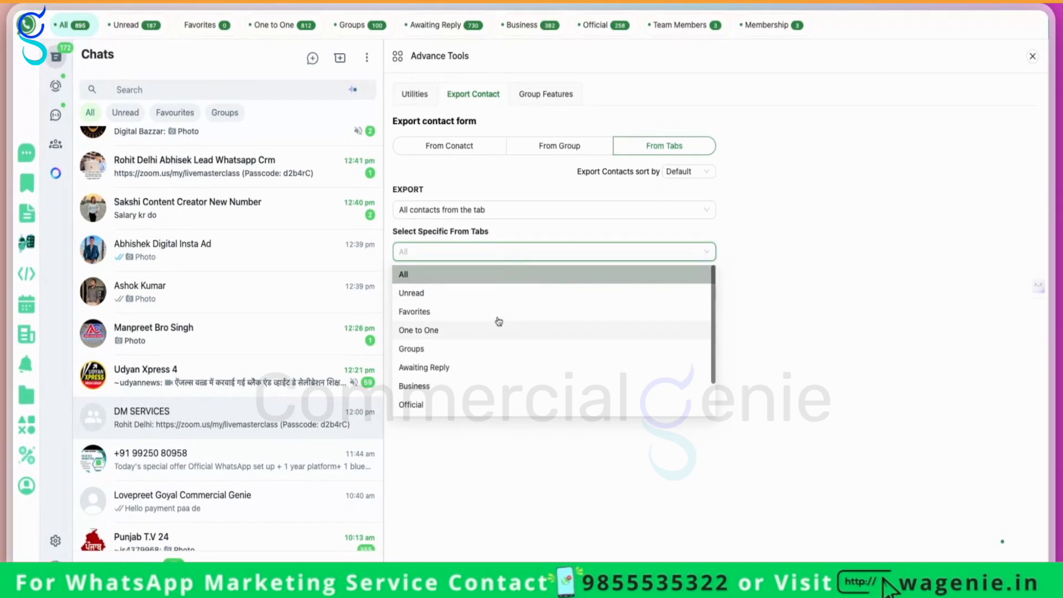
pyautogui.scroll(-2, 498, 354)
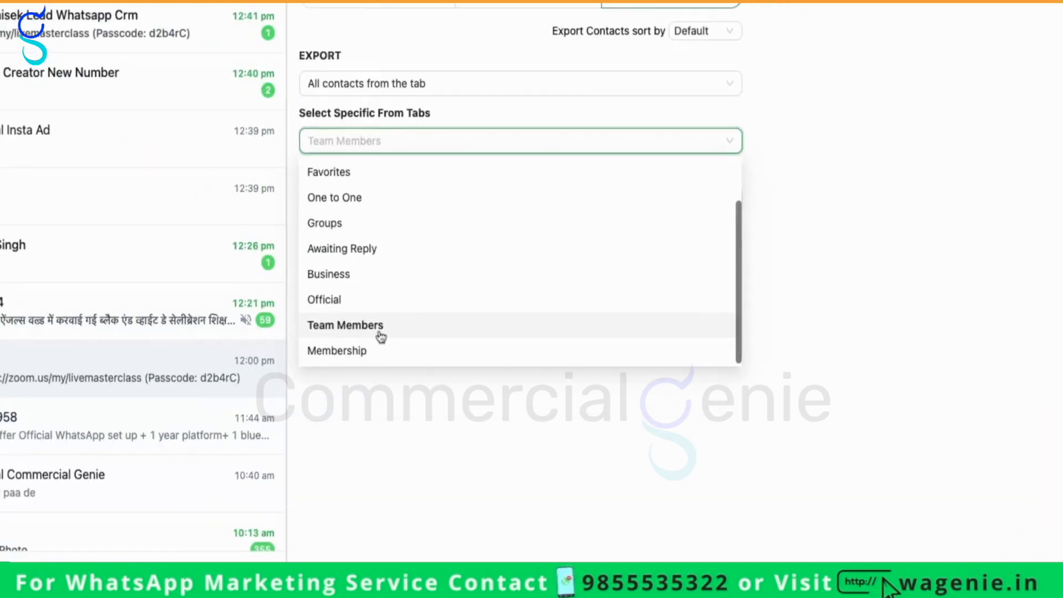
pyautogui.click(451, 390)
pyautogui.click(588, 323)
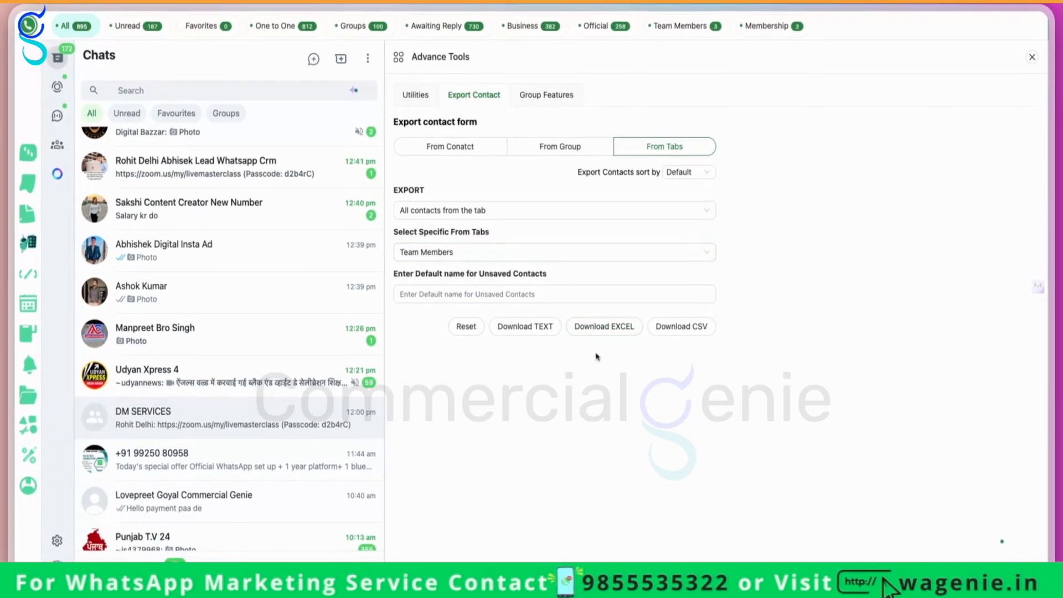
pyautogui.click(603, 328)
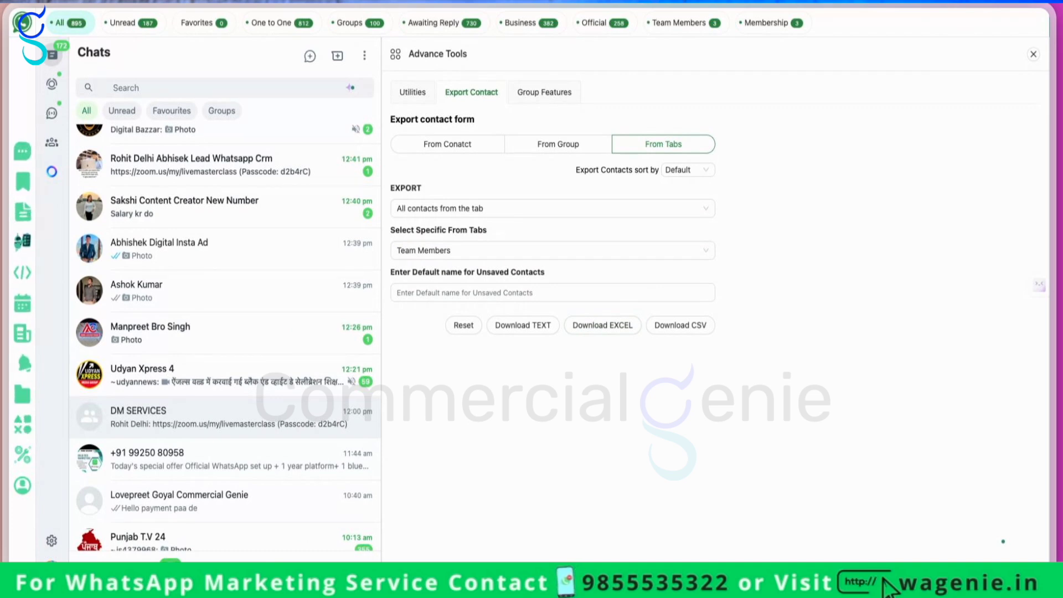
# Export the unsaved contacts from the chat list to Excel
pyautogui.click(468, 149)
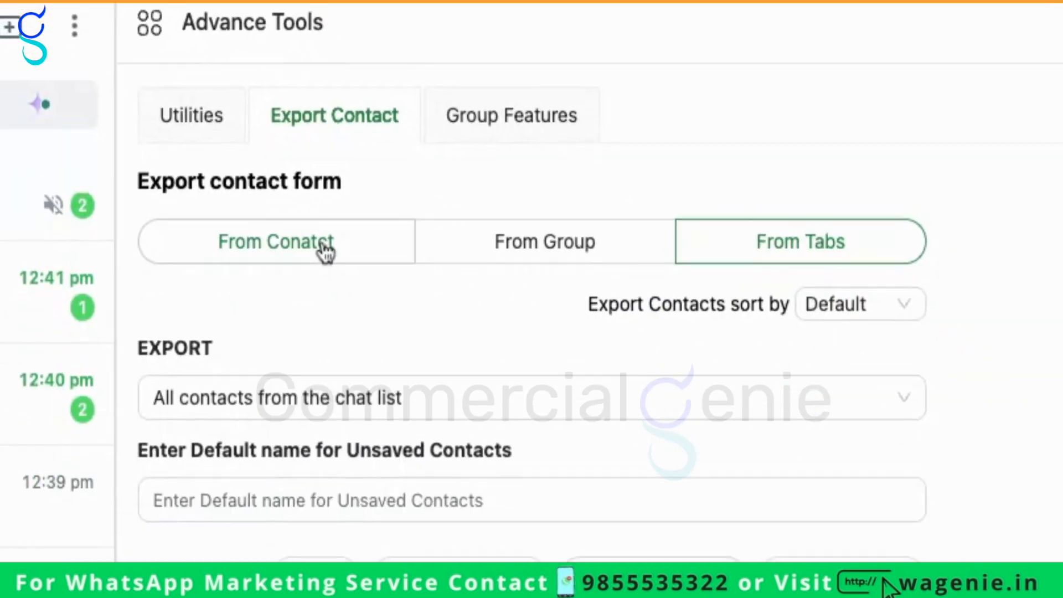
pyautogui.click(299, 404)
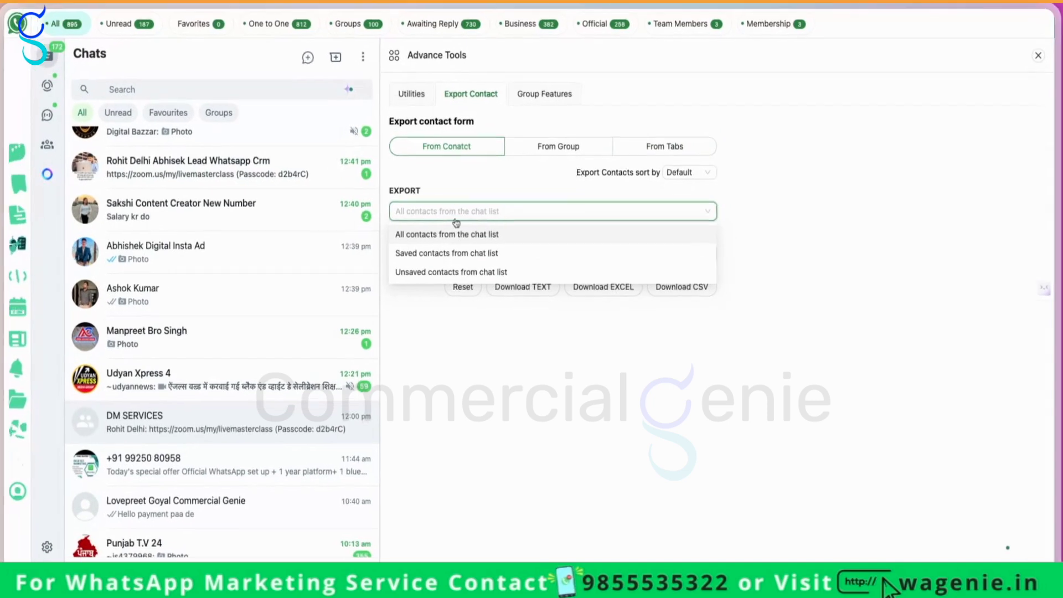
pyautogui.click(305, 196)
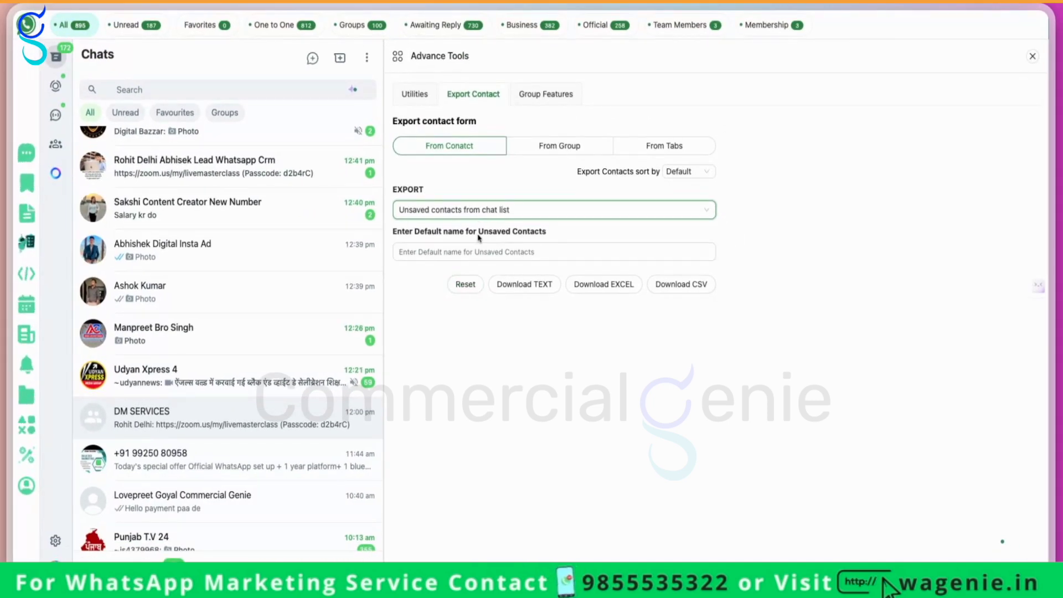
pyautogui.click(604, 289)
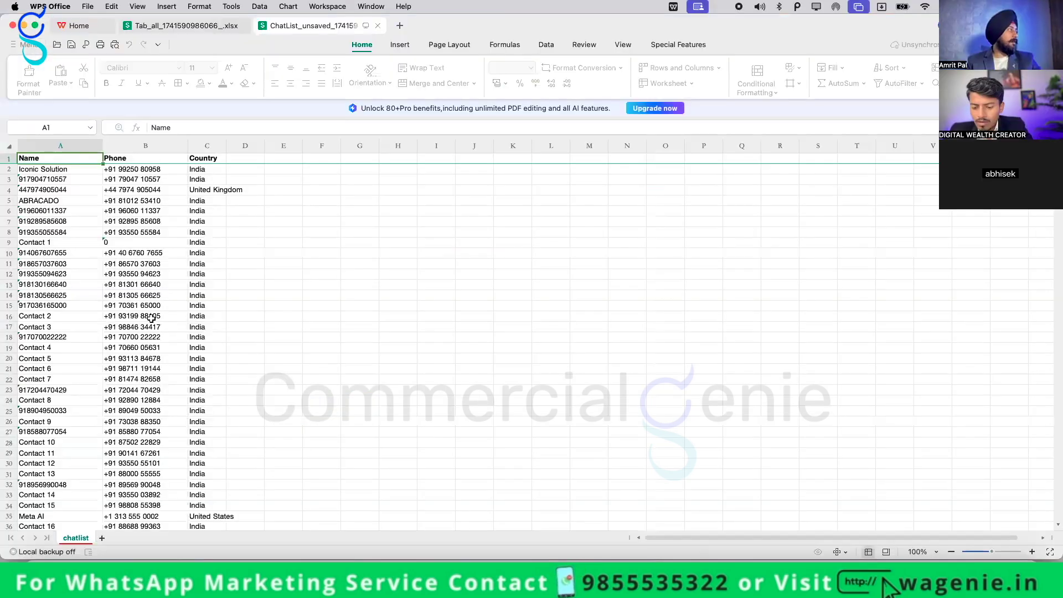
# Jump between the first and last rows of the ChatList_unsaved export to confirm contacts end at row 390
pyautogui.scroll(-20, 151, 318)
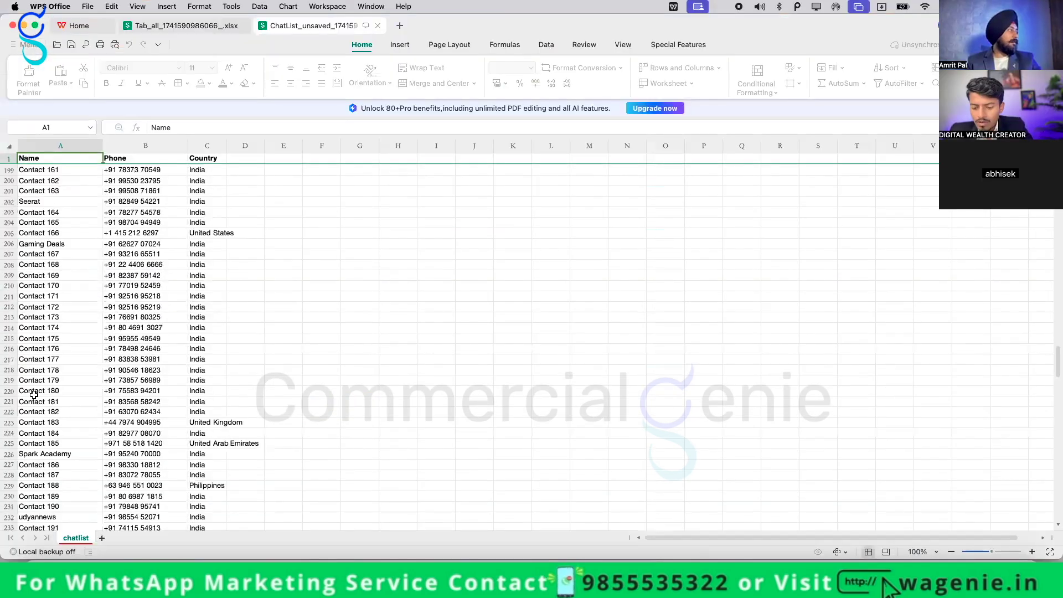
pyautogui.press('super+Down')
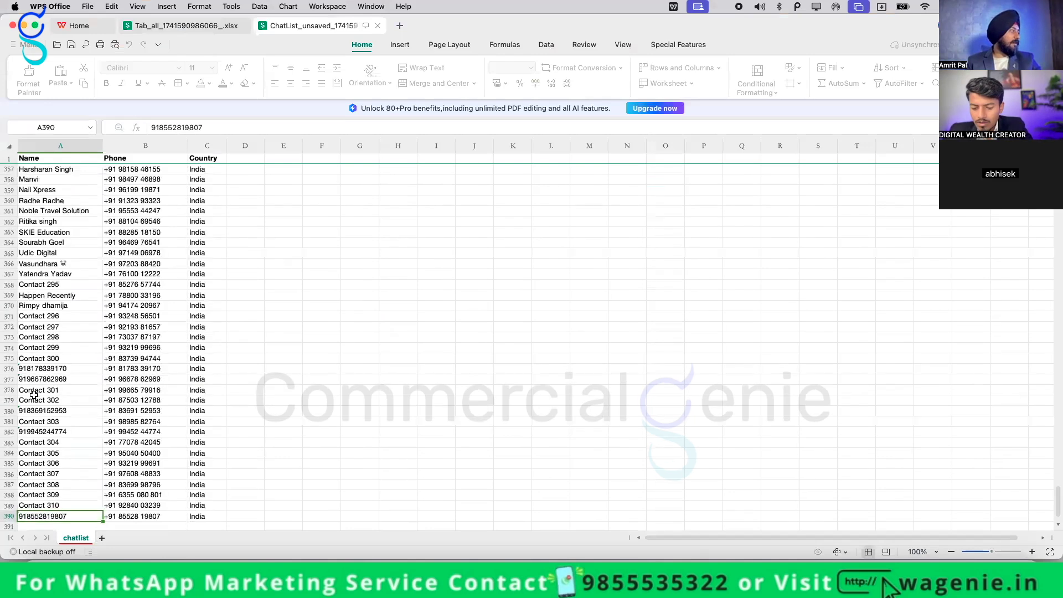
pyautogui.press('Down')
pyautogui.press('Down')
pyautogui.press('Down')
pyautogui.press('Right')
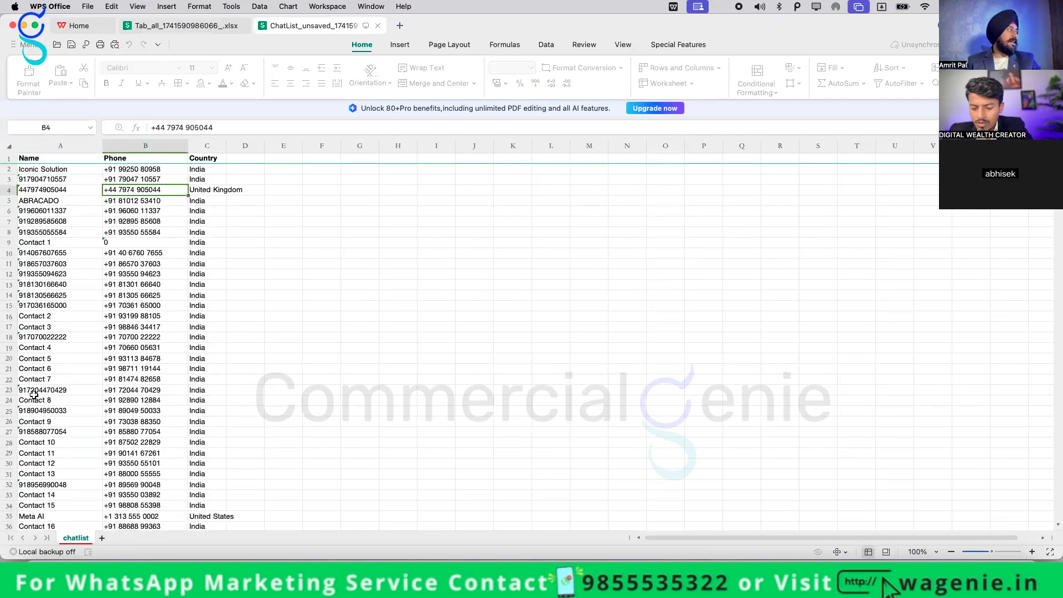
pyautogui.press('Left')
pyautogui.press('Down')
pyautogui.press('Down')
pyautogui.press('super+Down')
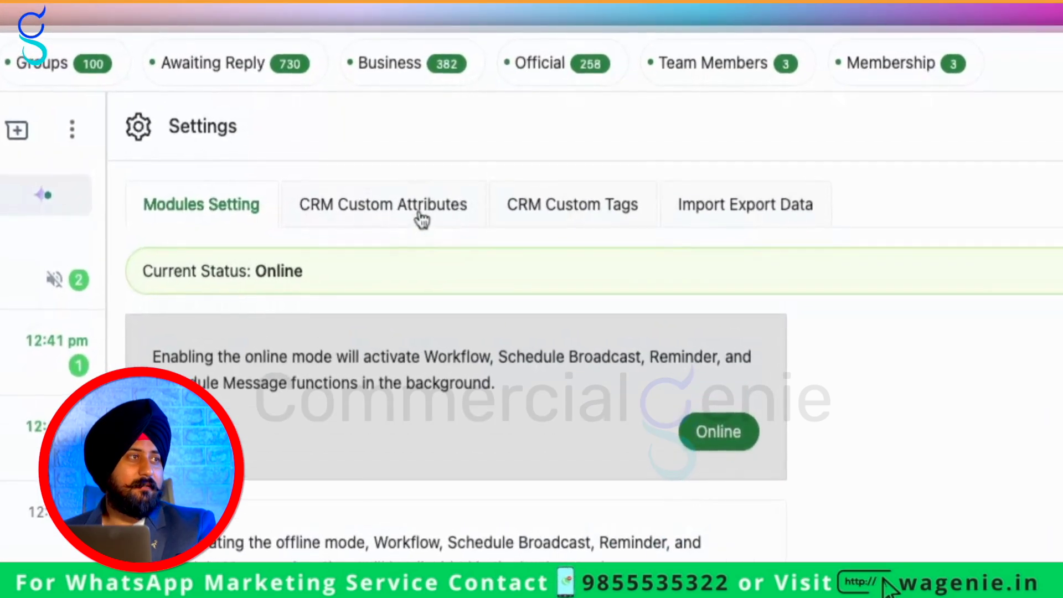
# Add a Lead Type CRM custom attribute with a chosen type and save it
pyautogui.click(537, 100)
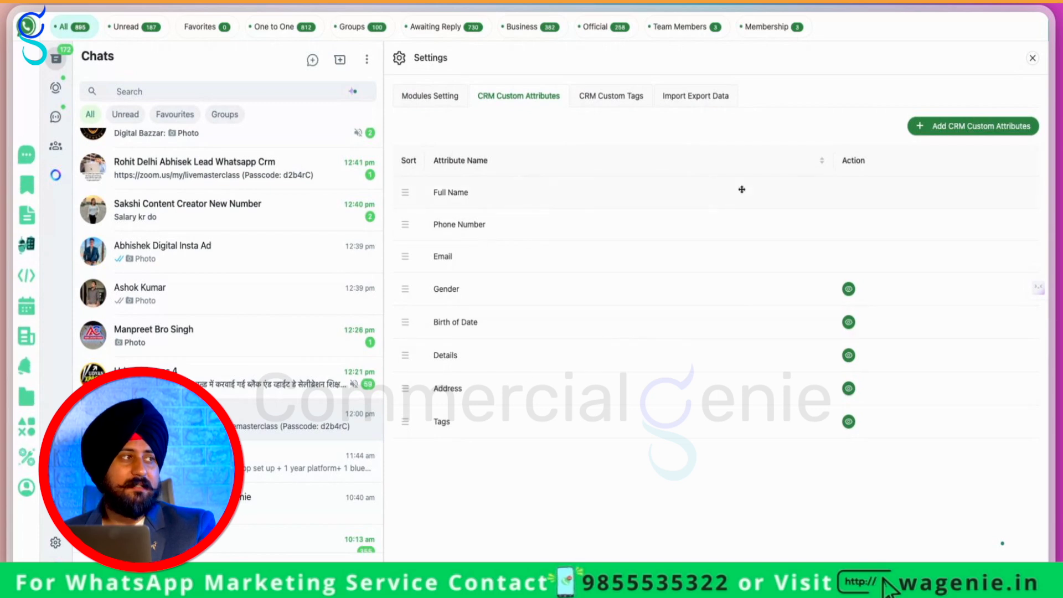
pyautogui.click(972, 128)
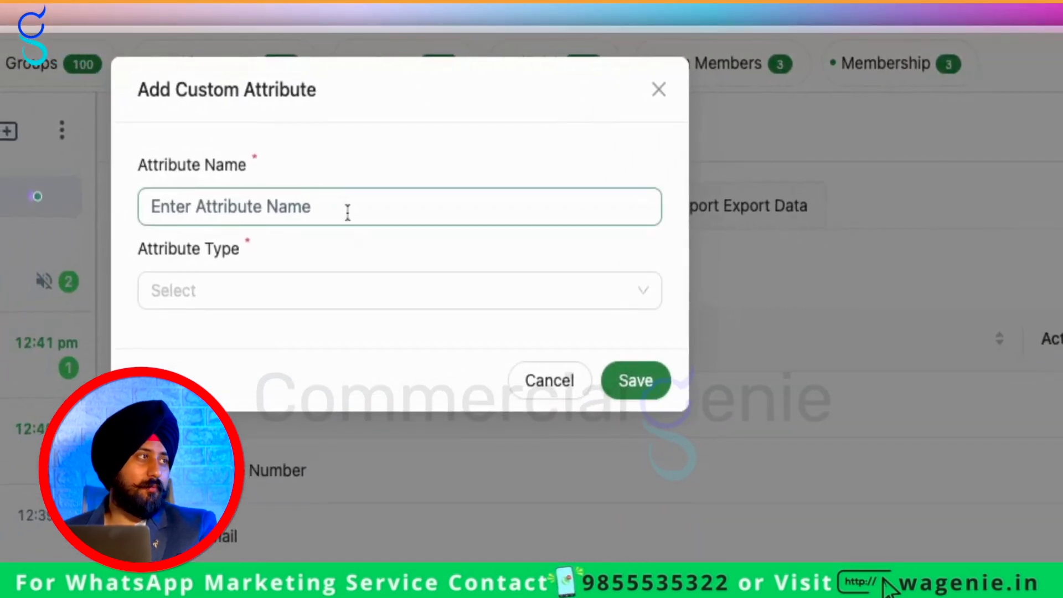
pyautogui.write('Lead Type')
pyautogui.click(293, 292)
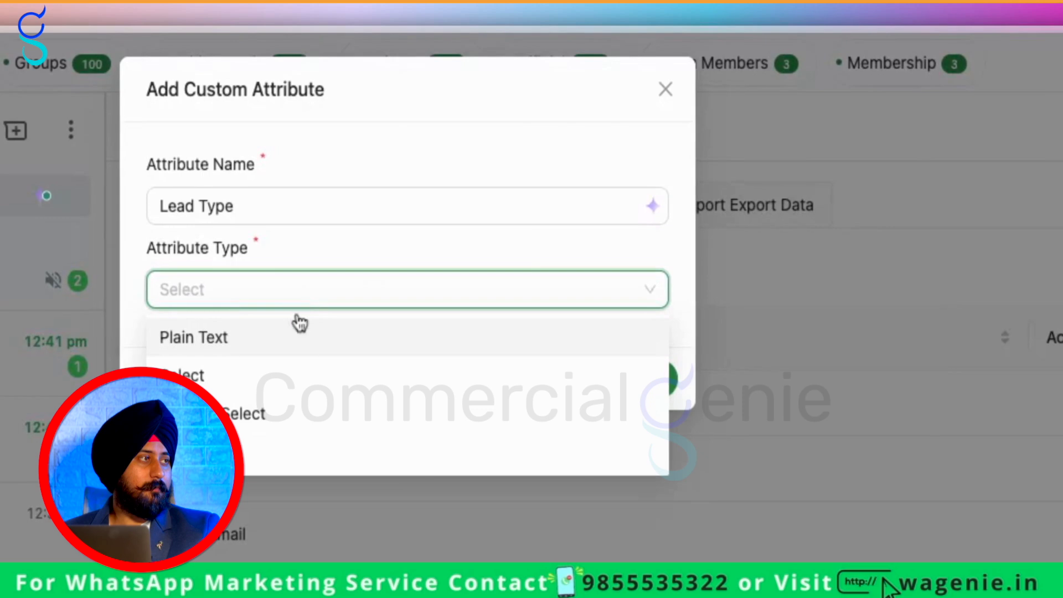
pyautogui.click(300, 333)
pyautogui.click(643, 382)
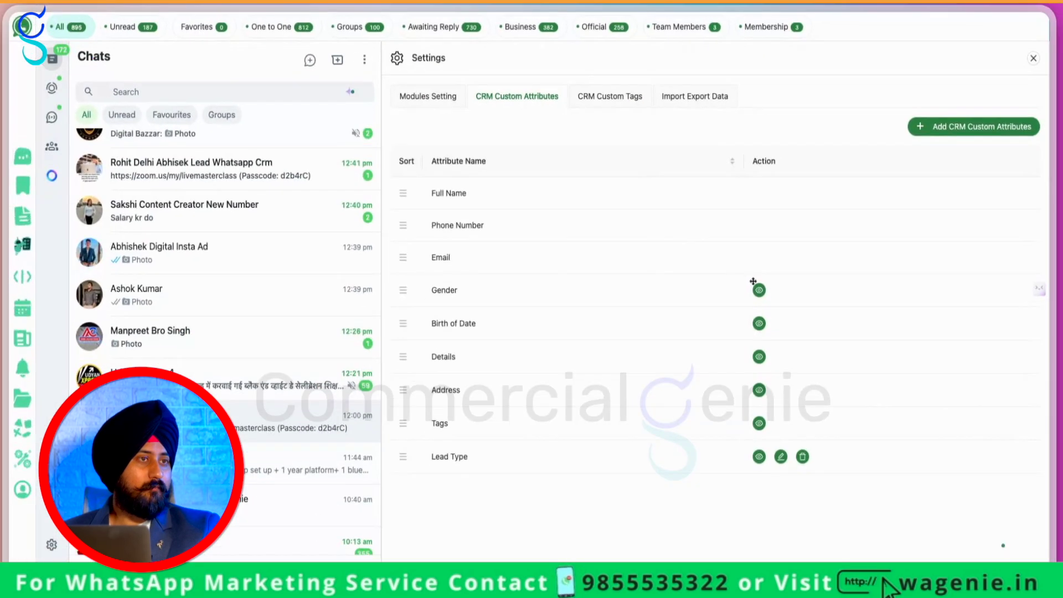
# Add a Multiple Select Membership Status attribute with Member and Non Member options and save it
pyautogui.click(941, 127)
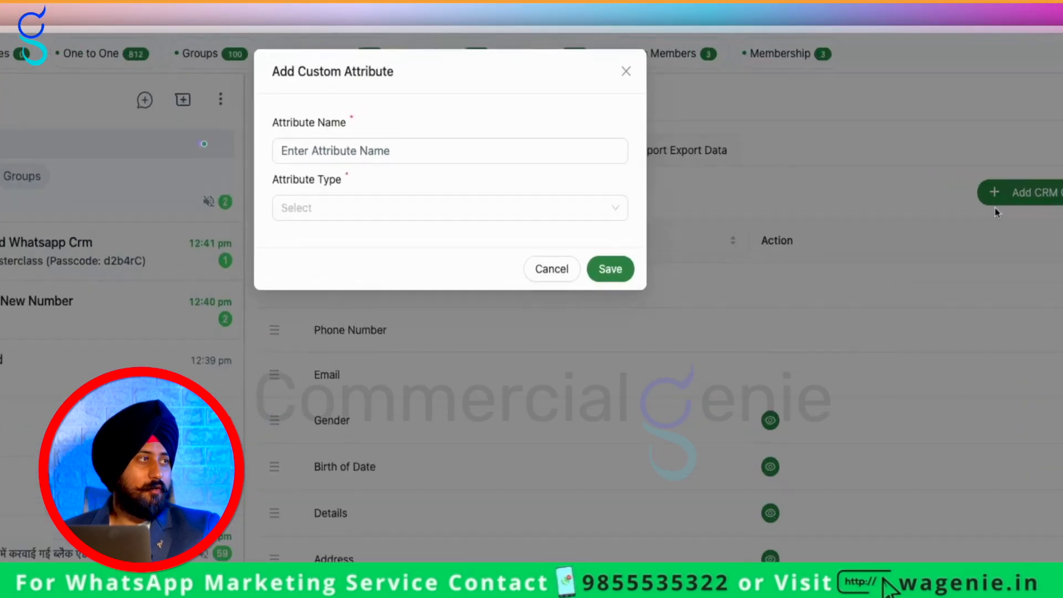
pyautogui.click(401, 202)
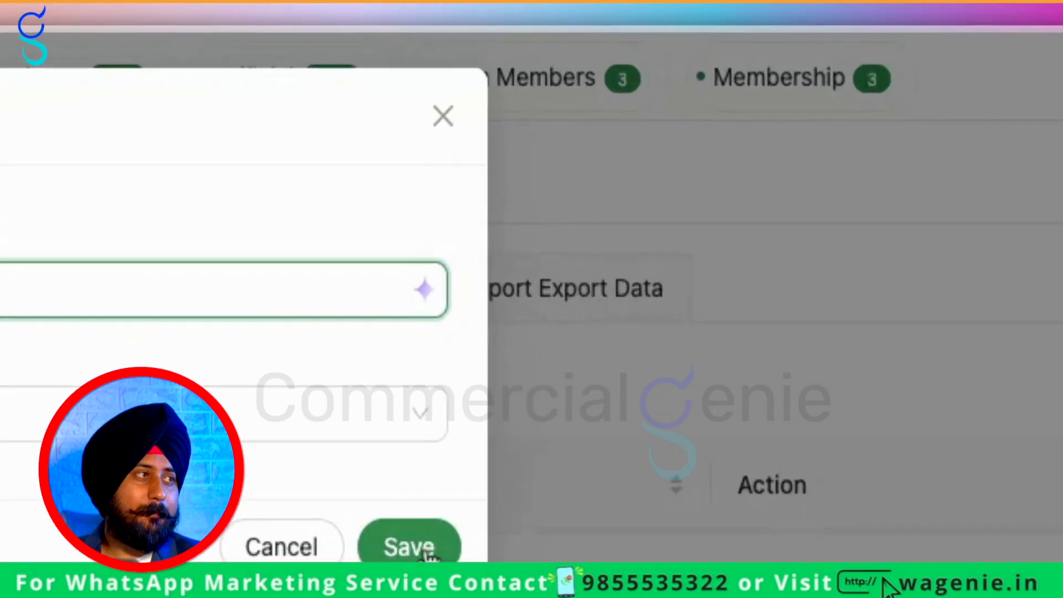
pyautogui.click(427, 551)
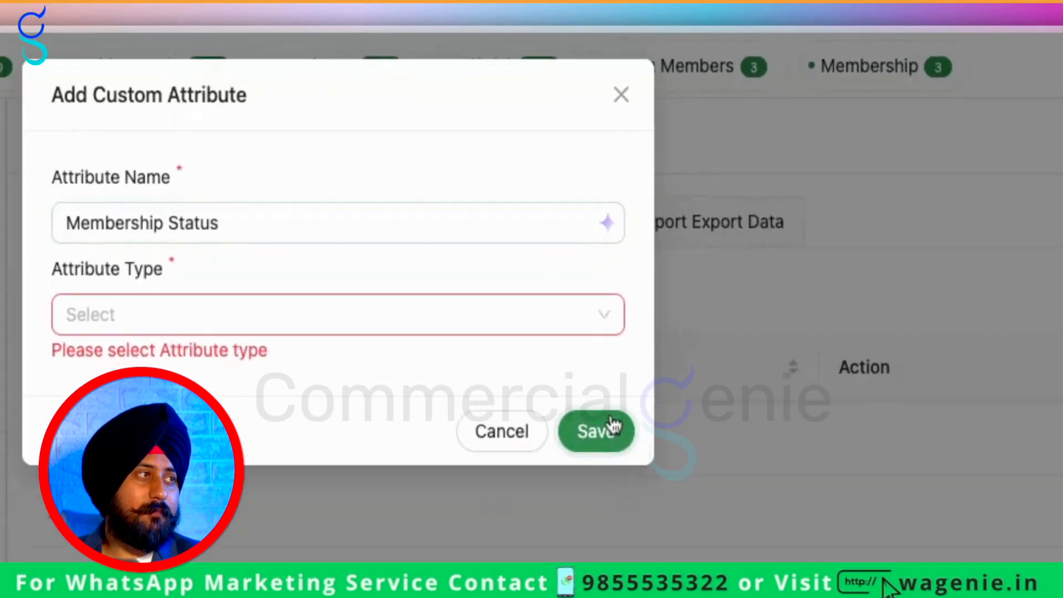
pyautogui.click(366, 288)
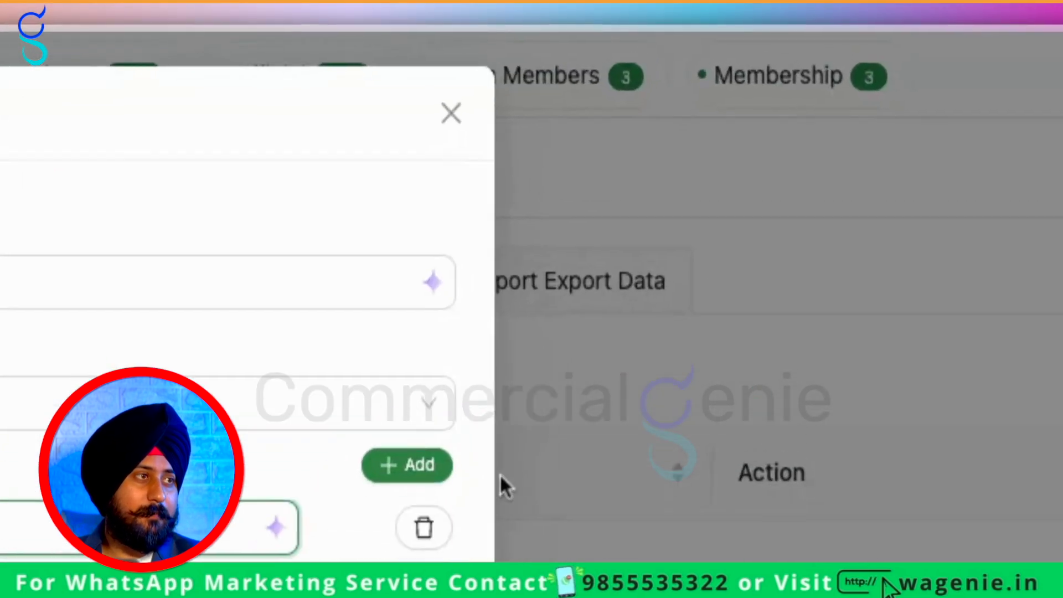
pyautogui.click(641, 157)
pyautogui.click(497, 202)
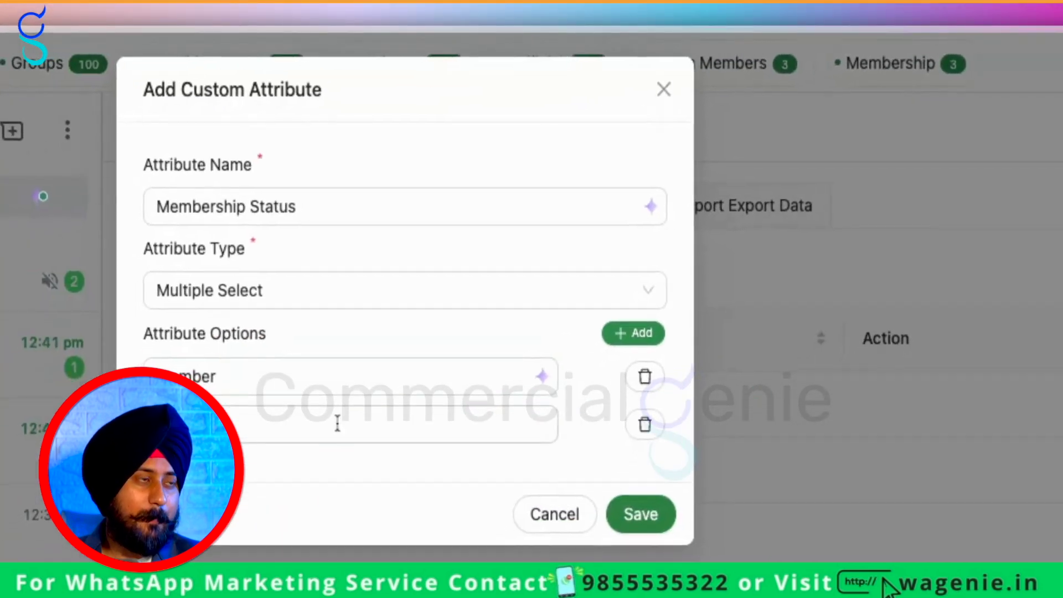
pyautogui.write('N')
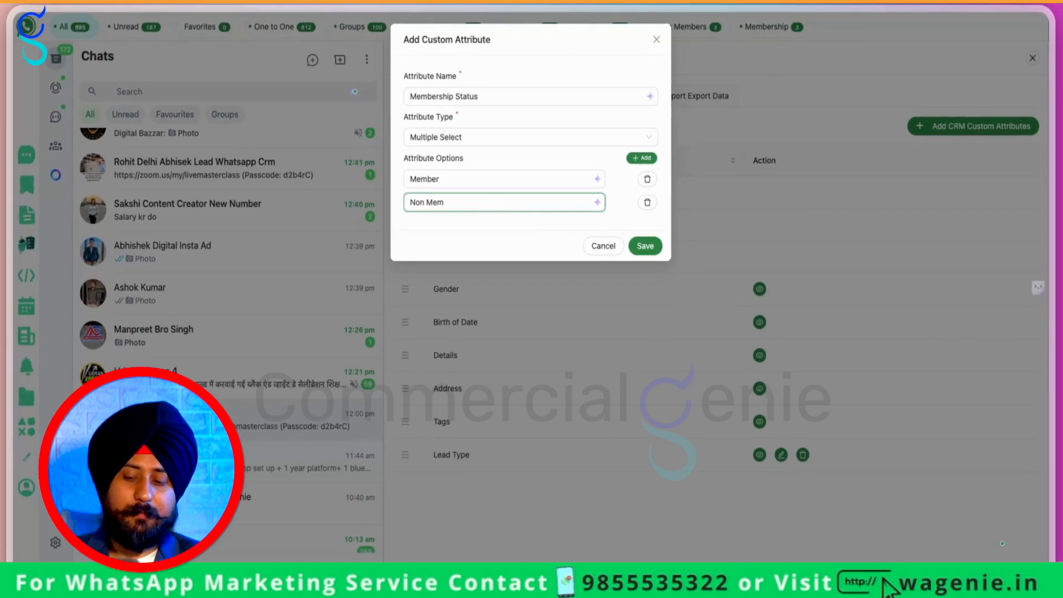
pyautogui.click(645, 246)
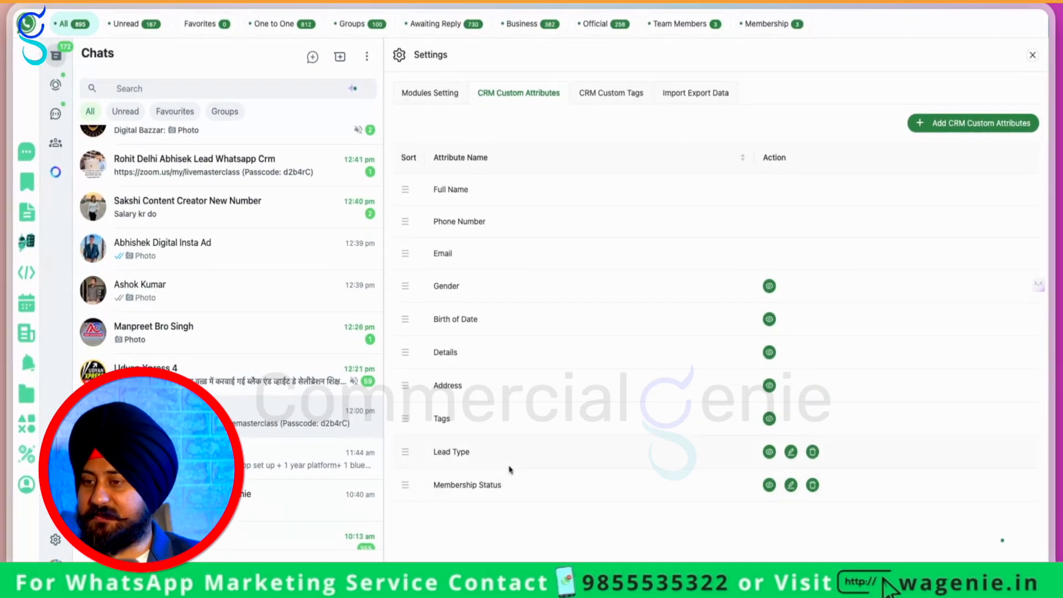
# Look over the custom tags and import/export sections, then open the contact's chat and CRM panel
pyautogui.click(604, 94)
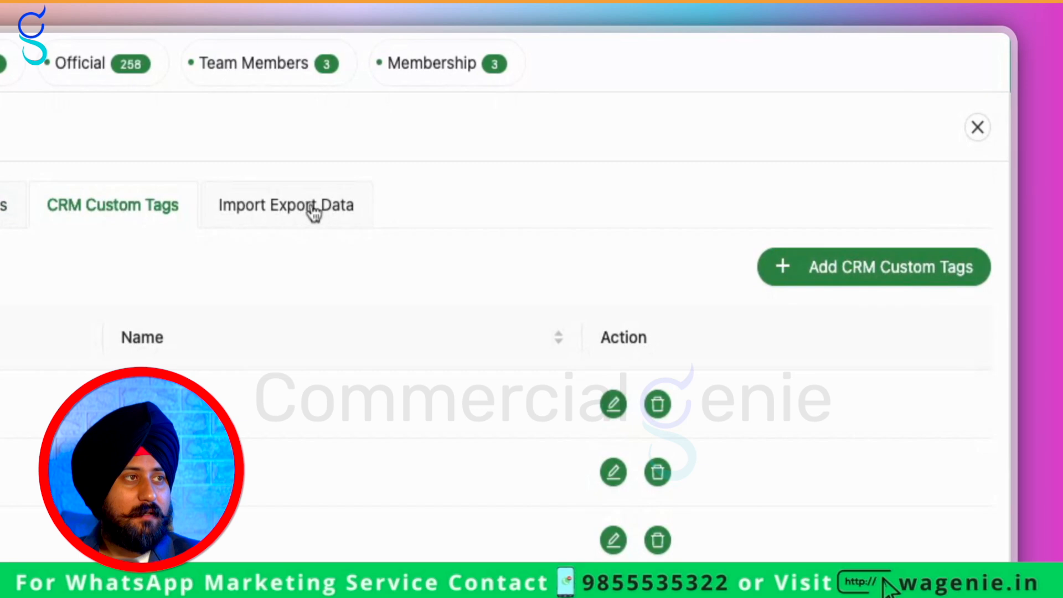
pyautogui.click(314, 212)
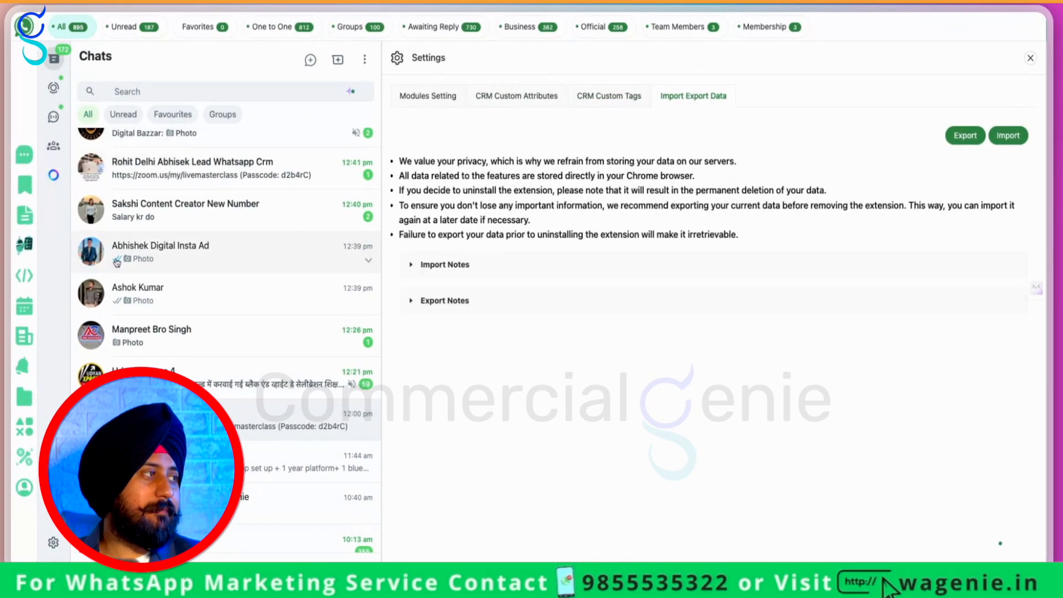
pyautogui.scroll(2, 117, 262)
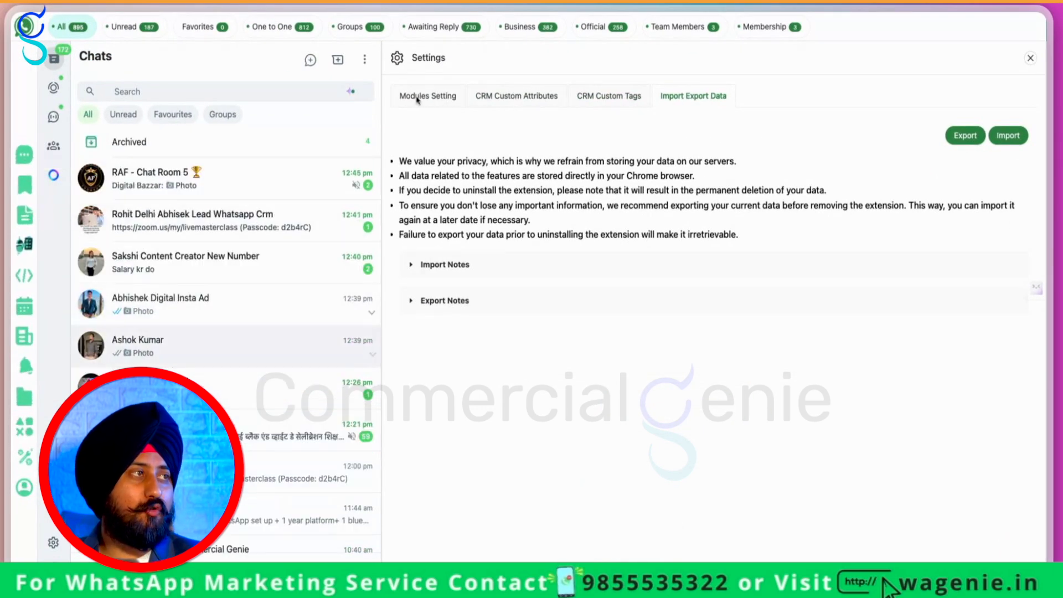
pyautogui.click(294, 339)
pyautogui.click(486, 56)
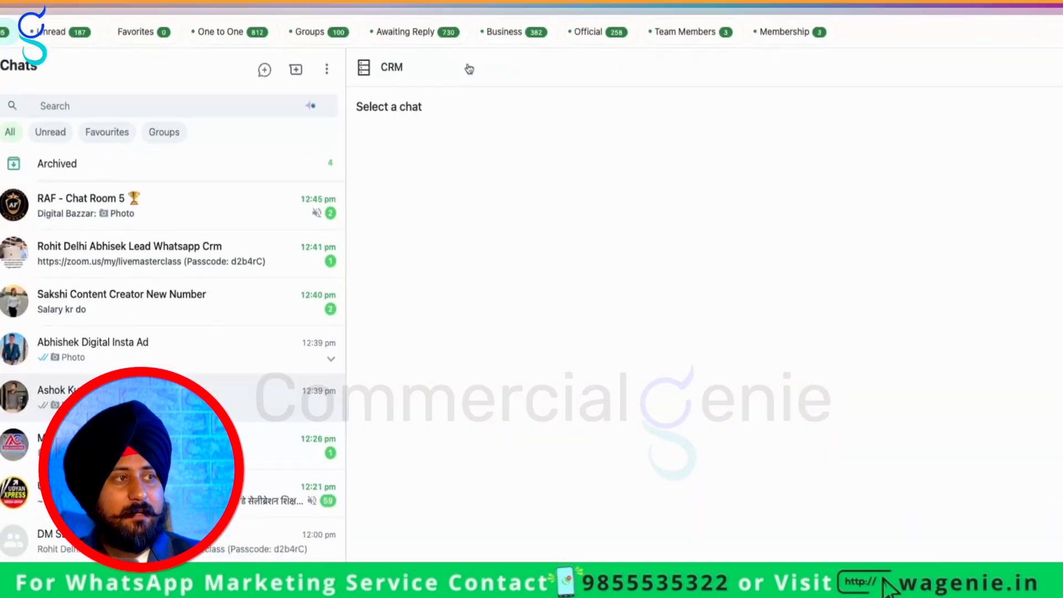
# Edit the contact's CRM profile to Lead Type Hot and Membership Status Member, and save
pyautogui.click(456, 104)
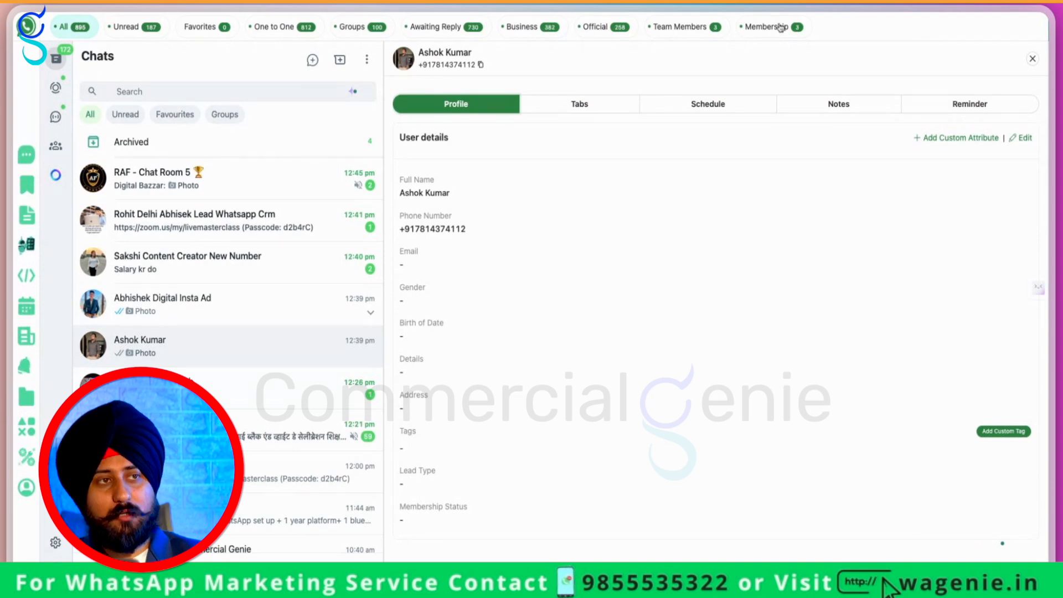
pyautogui.click(1023, 138)
pyautogui.scroll(-1, 583, 306)
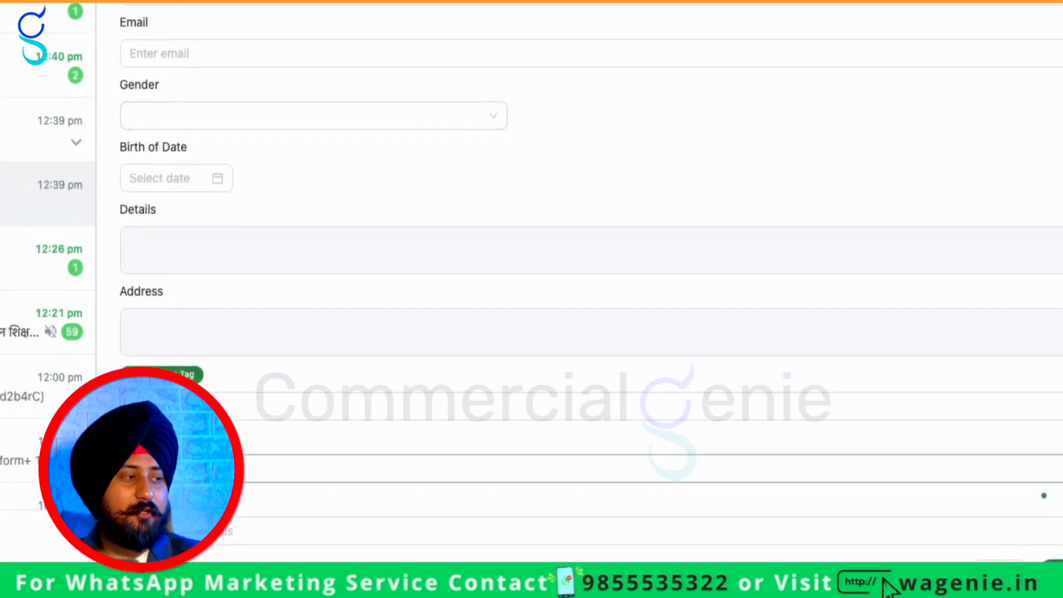
pyautogui.click(382, 515)
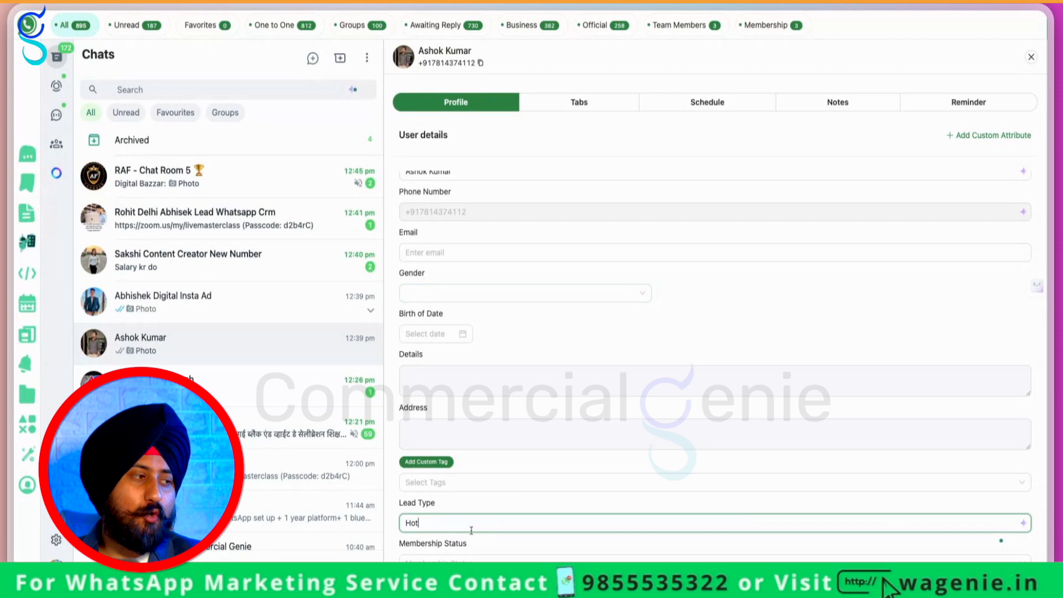
pyautogui.click(474, 562)
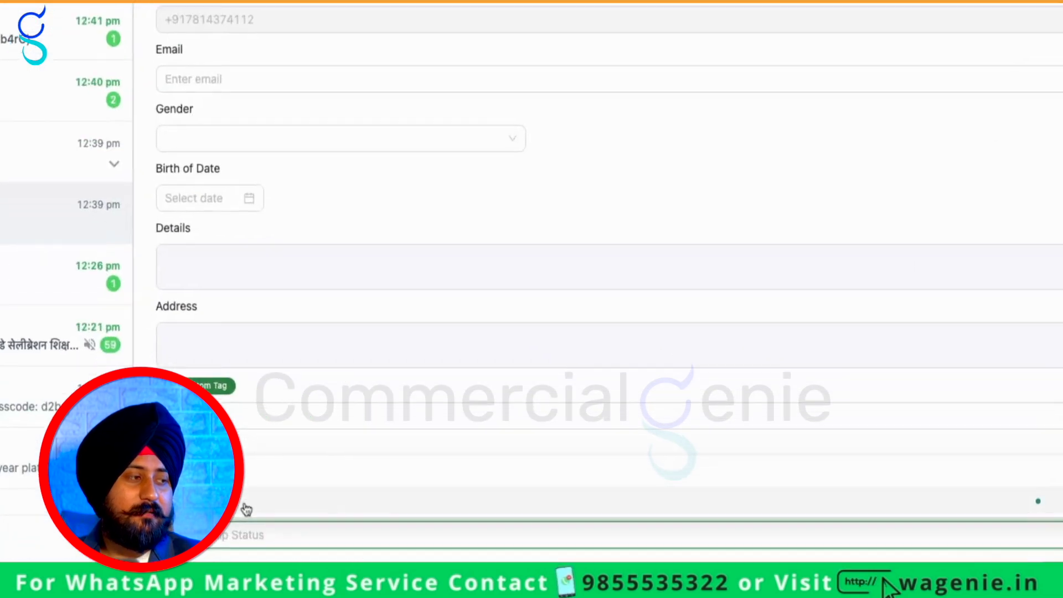
pyautogui.click(828, 56)
pyautogui.scroll(-1, 853, 113)
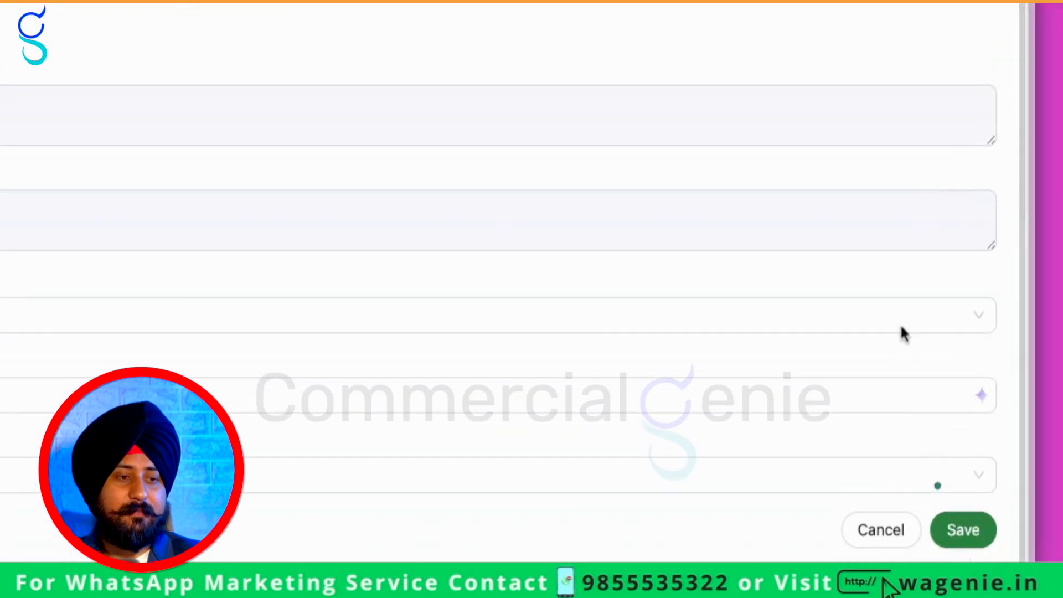
pyautogui.click(975, 537)
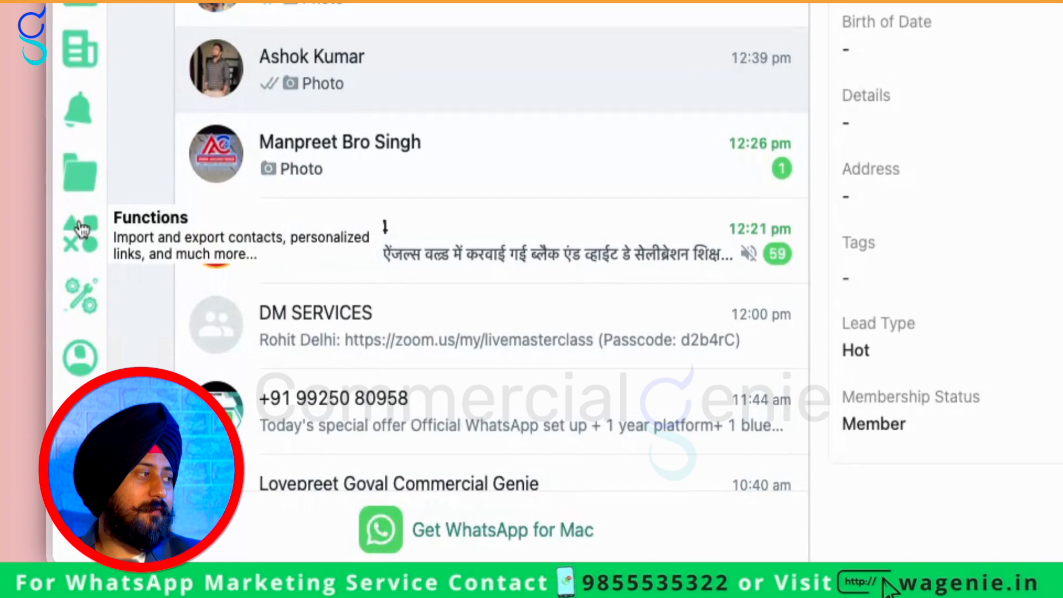
# Open the CRM Custom Attributes settings from the WA Genie Functions grid
pyautogui.click(19, 452)
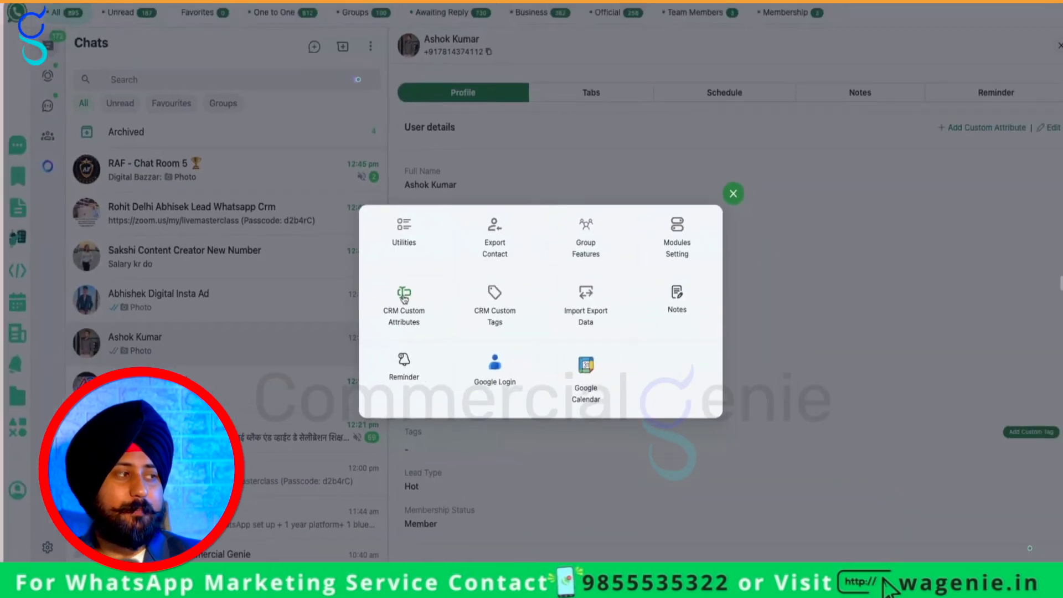
pyautogui.click(397, 314)
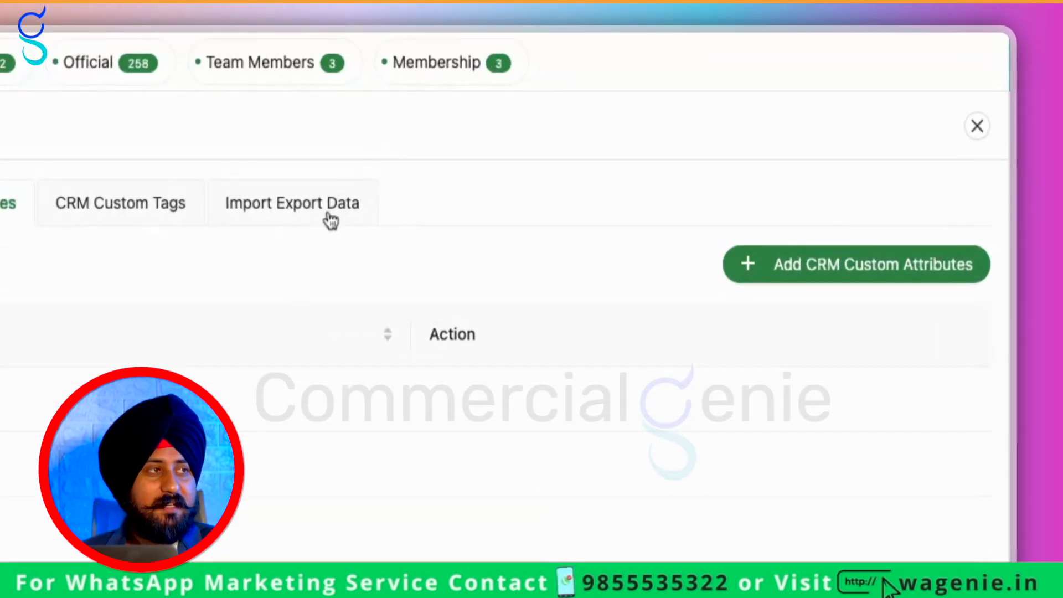
# Switch the WA Genie settings to the Import Export Data section
pyautogui.click(326, 215)
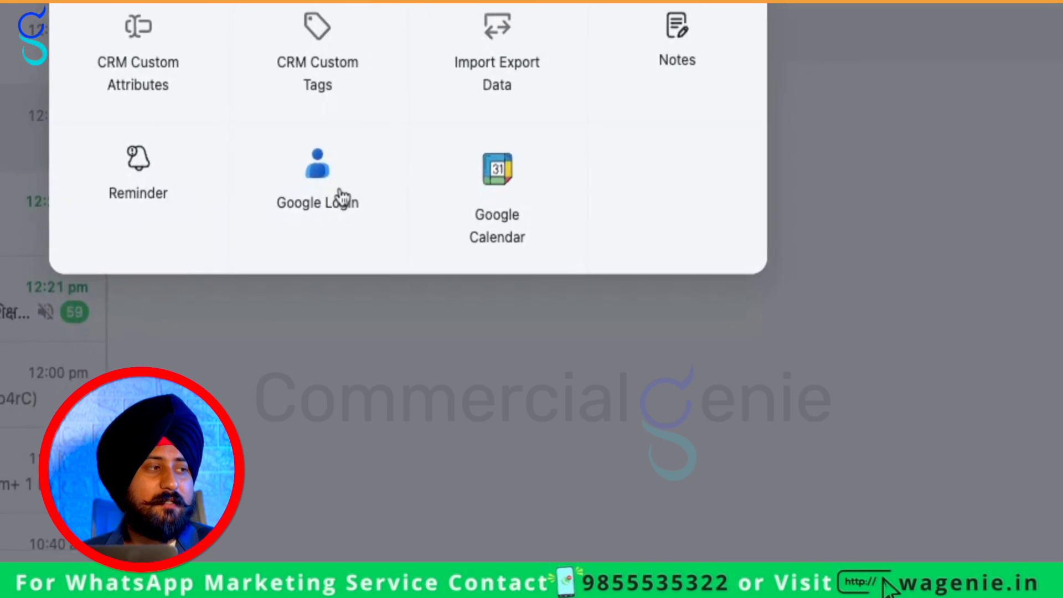
# Browse Google Login, Utilities, Module Settings and CRM sections, ending in Free Tools' blur settings
pyautogui.click(481, 365)
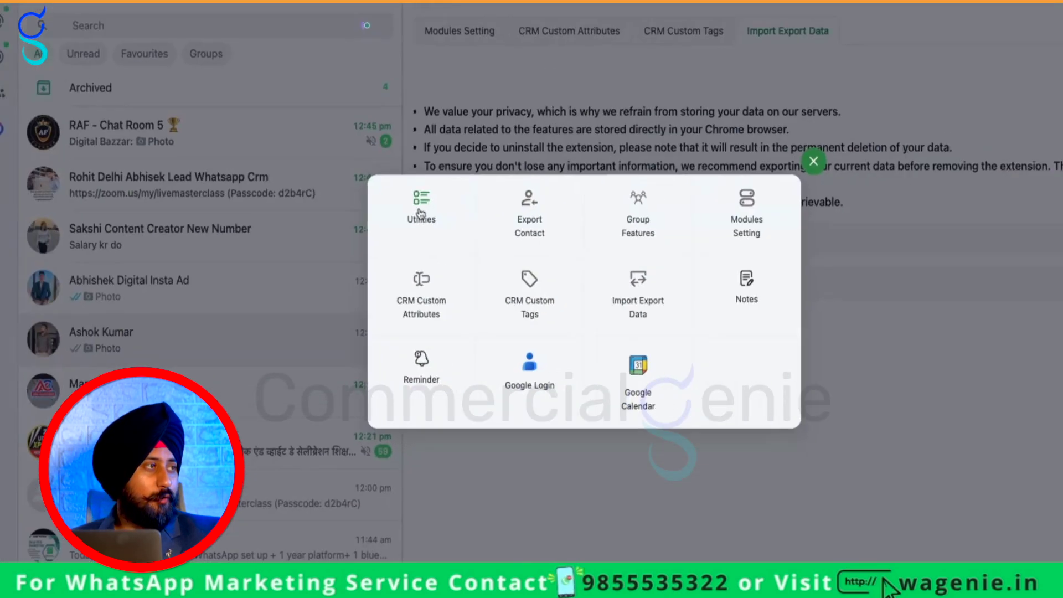
pyautogui.click(402, 235)
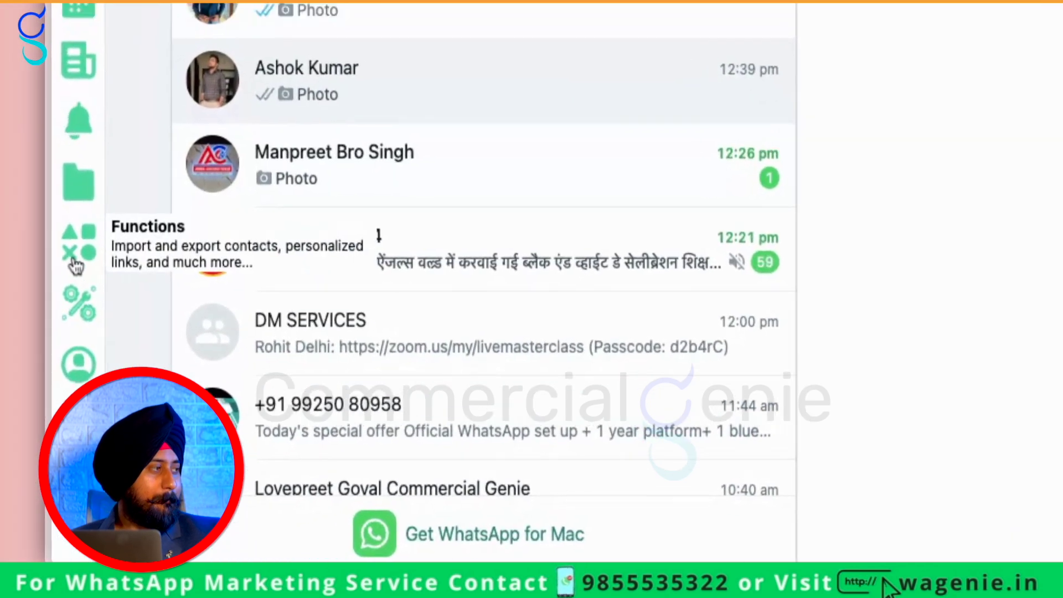
pyautogui.click(28, 424)
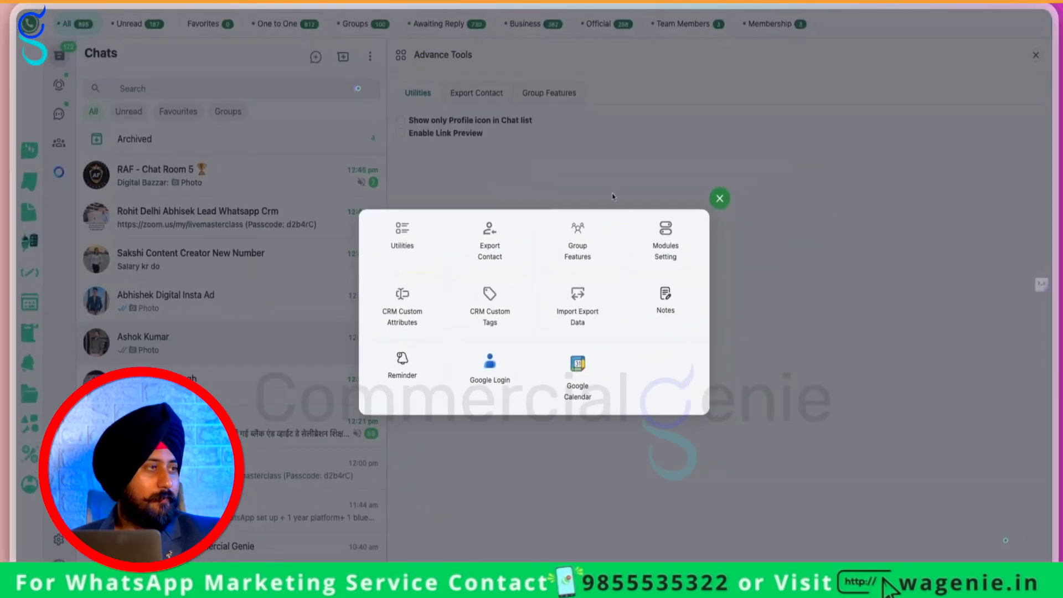
pyautogui.click(665, 235)
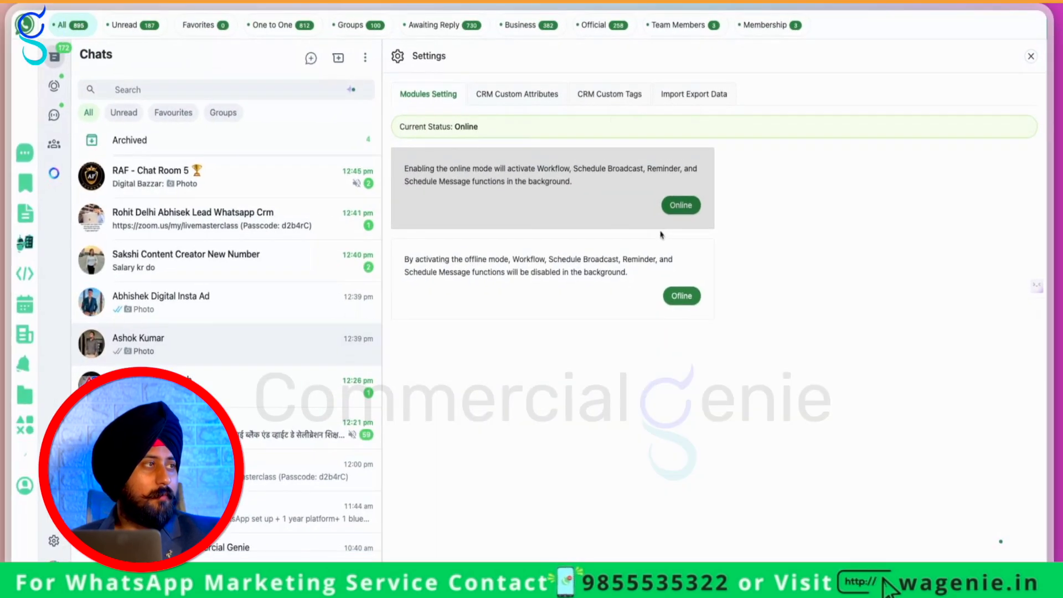
pyautogui.click(692, 95)
pyautogui.click(610, 95)
pyautogui.click(419, 219)
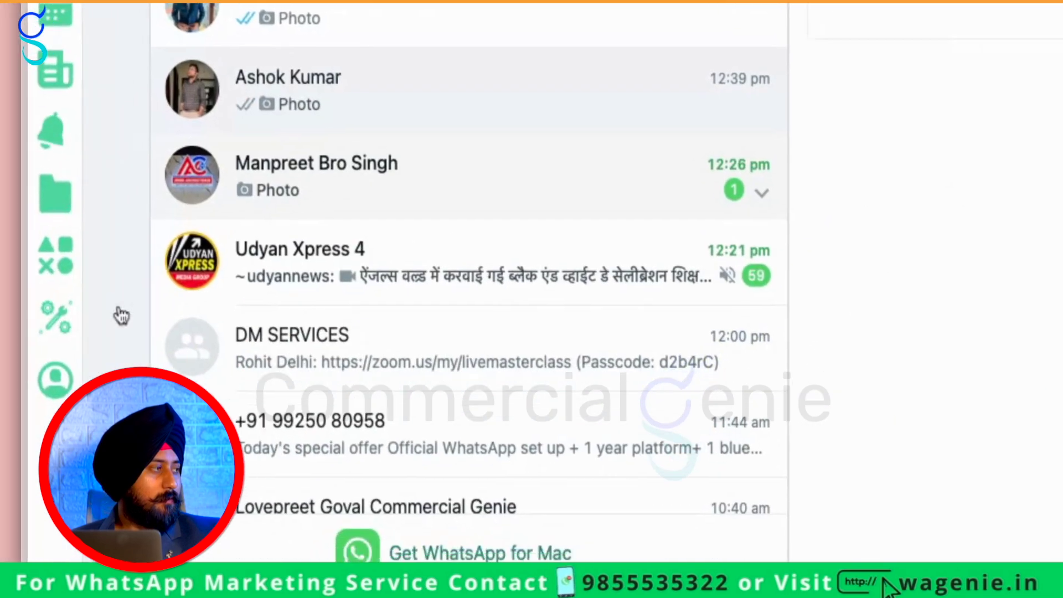
pyautogui.click(79, 320)
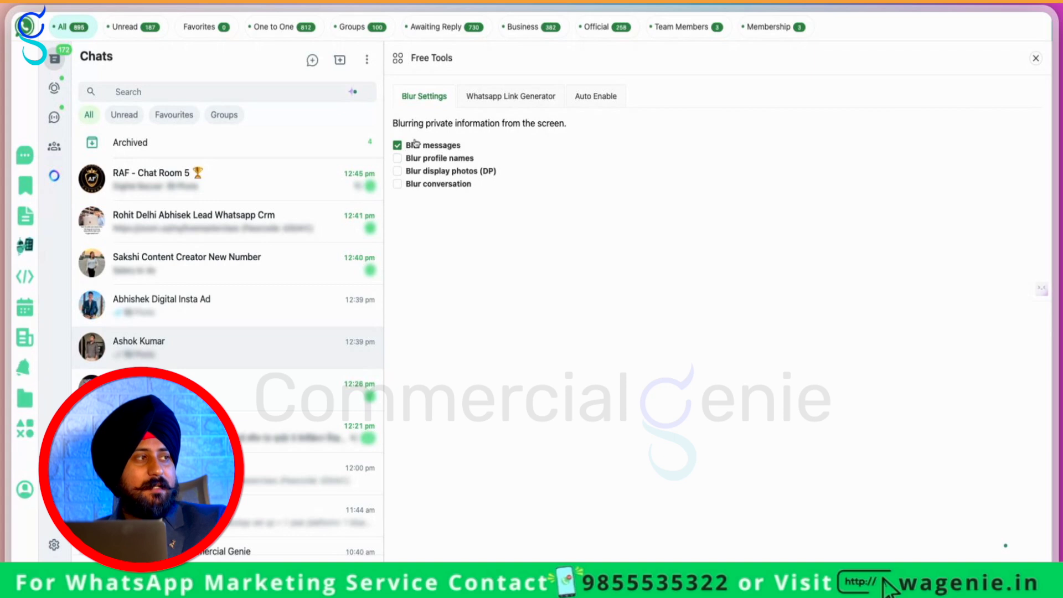
# Enable Blur profile names and Blur conversation, then close the panel to view the blurred chat
pyautogui.scroll(-15, 178, 365)
pyautogui.scroll(15, 178, 364)
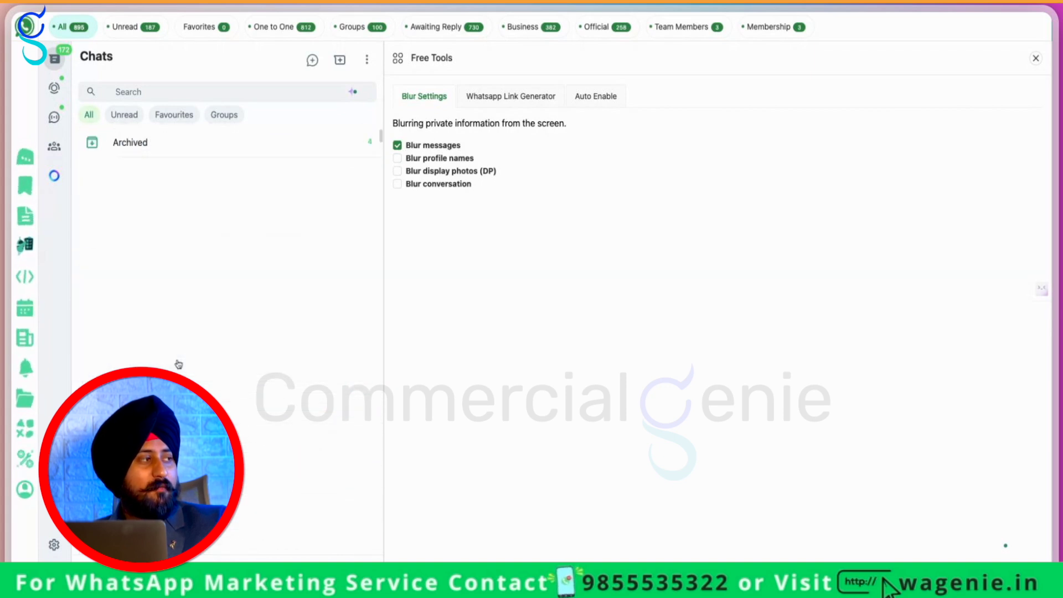
pyautogui.click(462, 159)
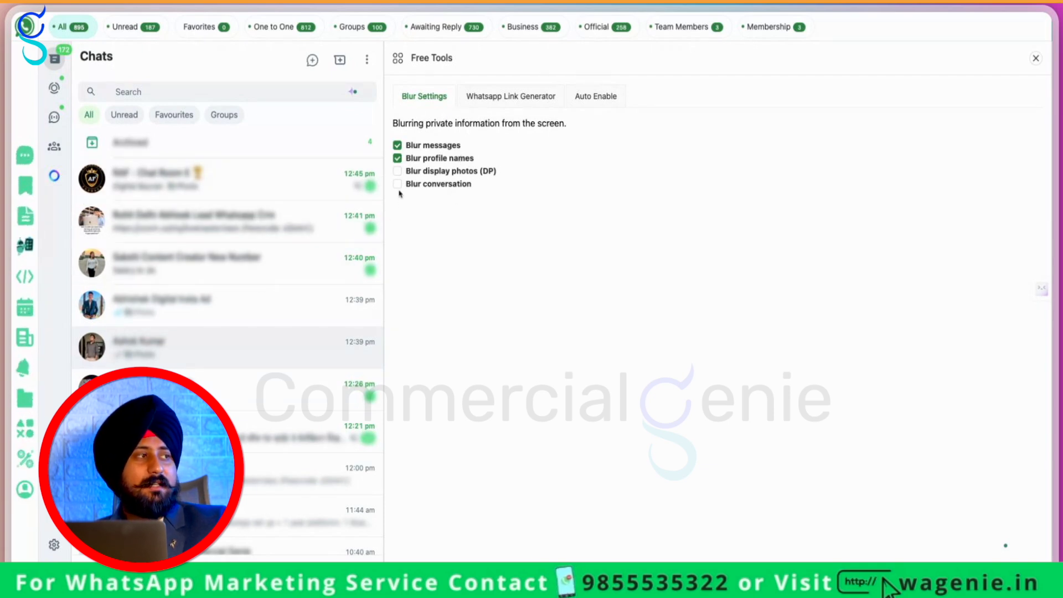
pyautogui.click(397, 185)
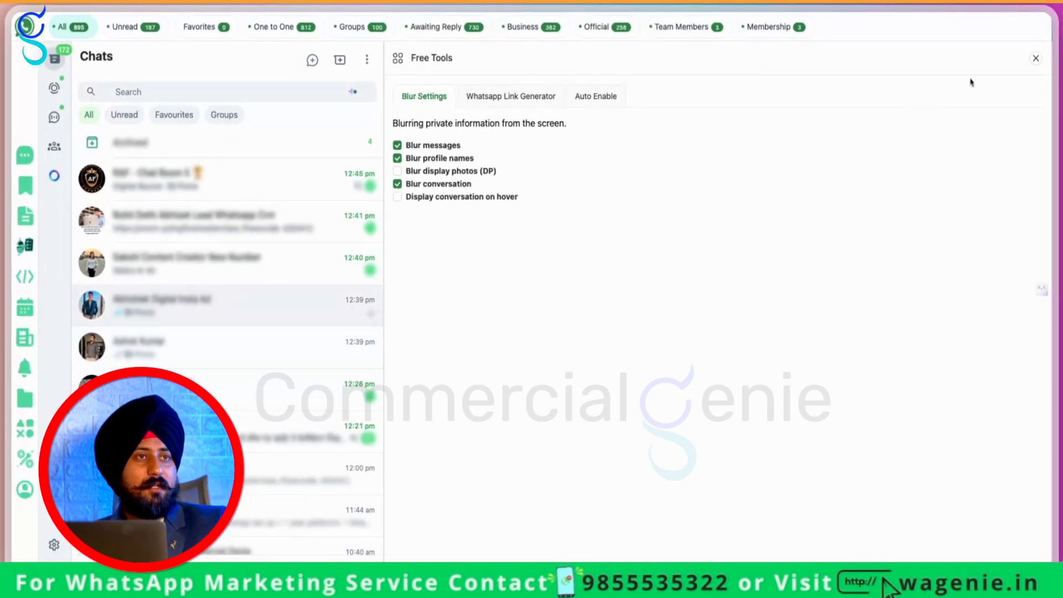
pyautogui.click(1035, 58)
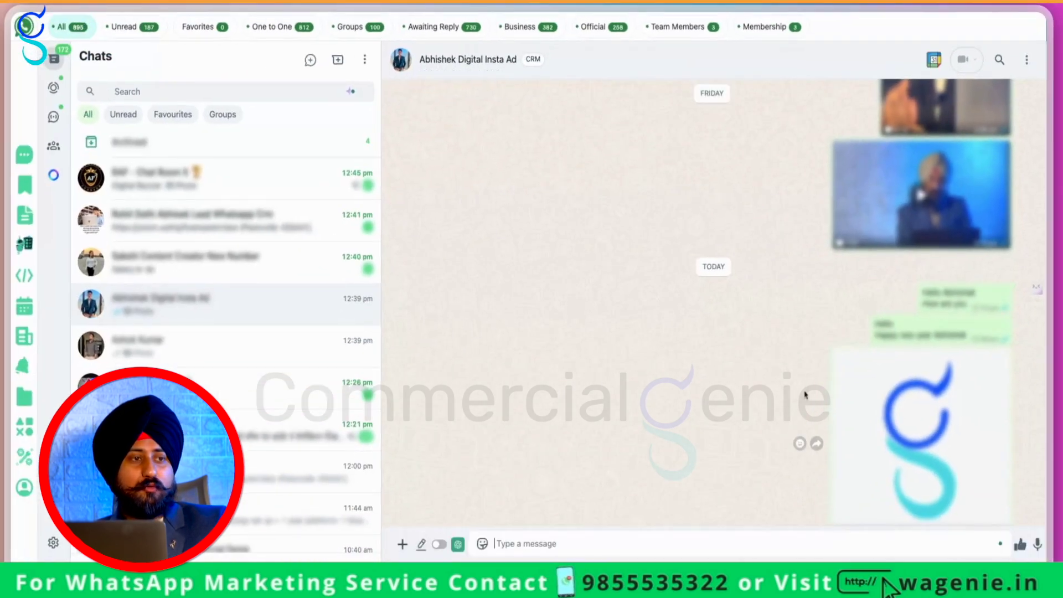
# Reopen Free Tools on the Whatsapp Link Generator form
pyautogui.scroll(10, 805, 394)
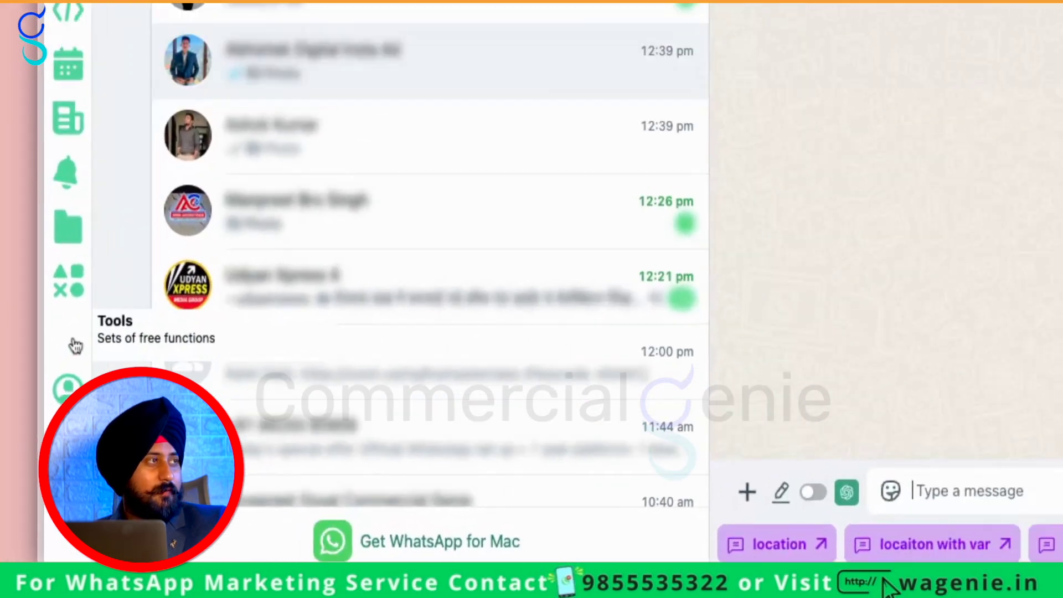
pyautogui.click(25, 426)
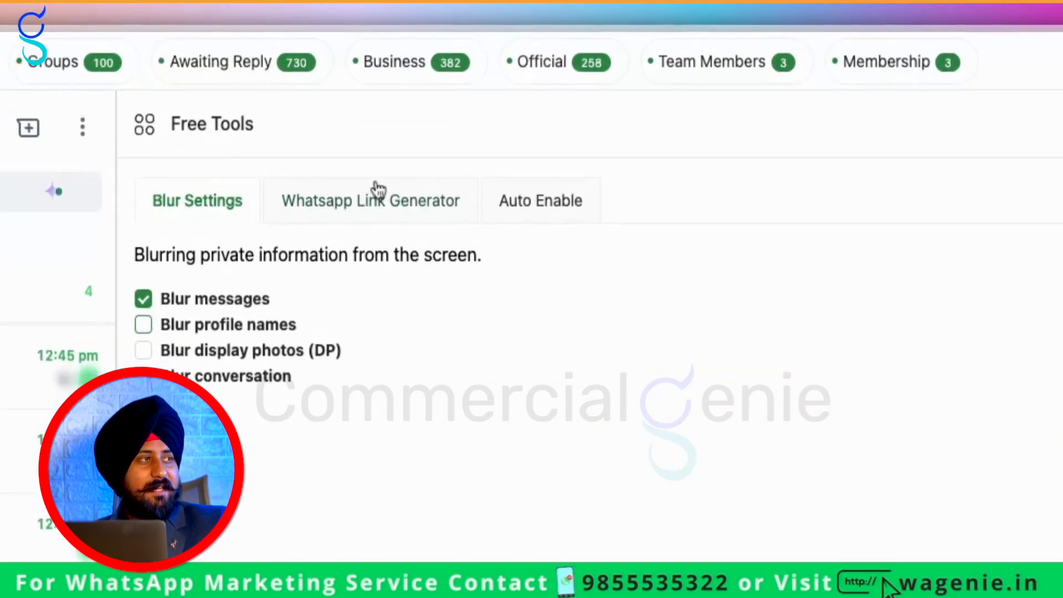
pyautogui.click(377, 191)
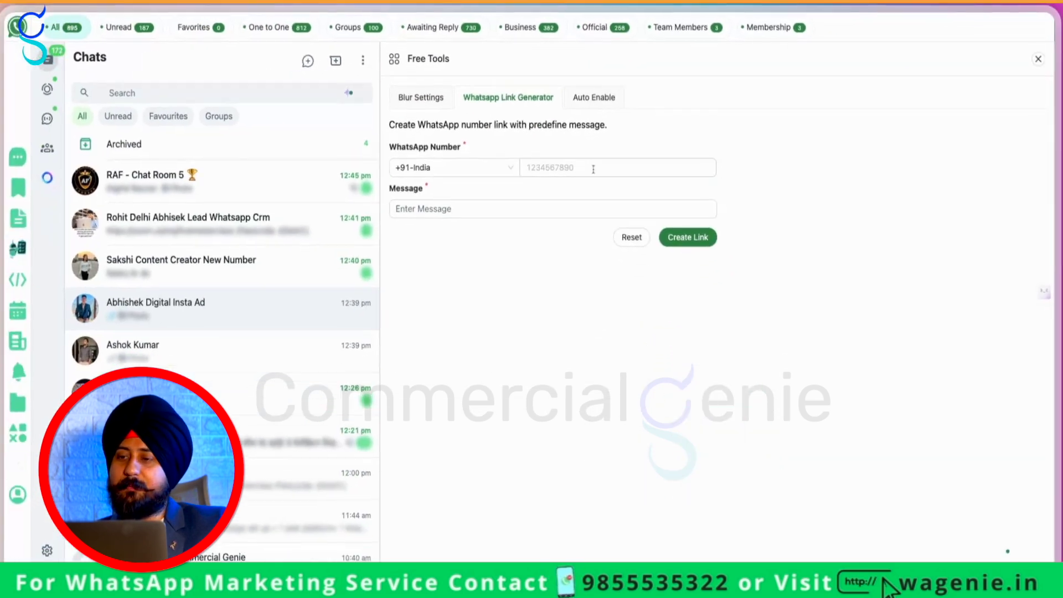
# Generate and copy a link and QR for the number with message 'hello i want more info on your whatsapp solutions'
pyautogui.click(593, 169)
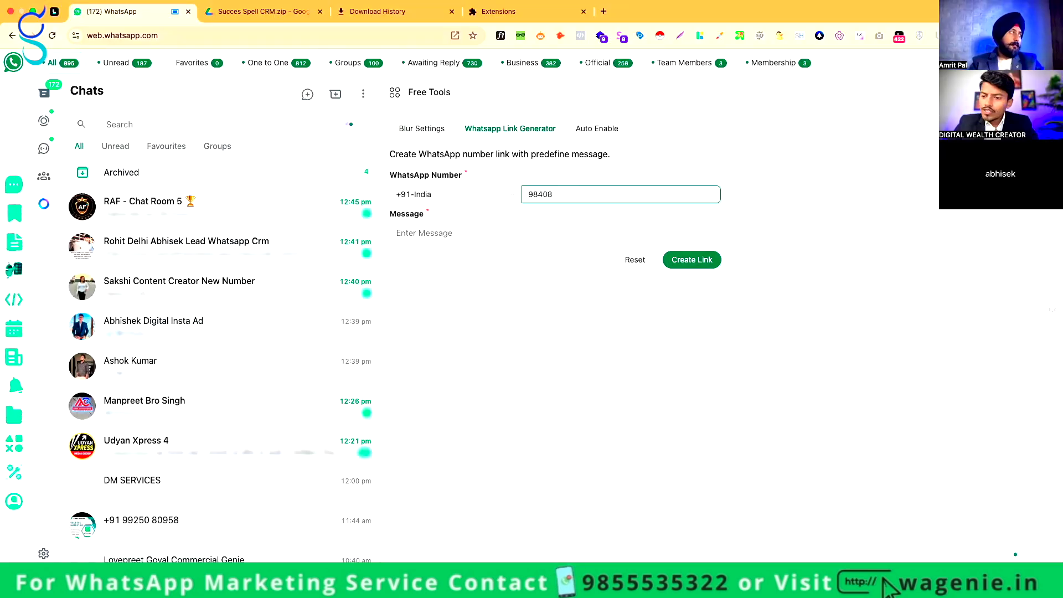
pyautogui.press('BackSpace')
pyautogui.press('BackSpace')
pyautogui.press('BackSpace')
pyautogui.write('03824499')
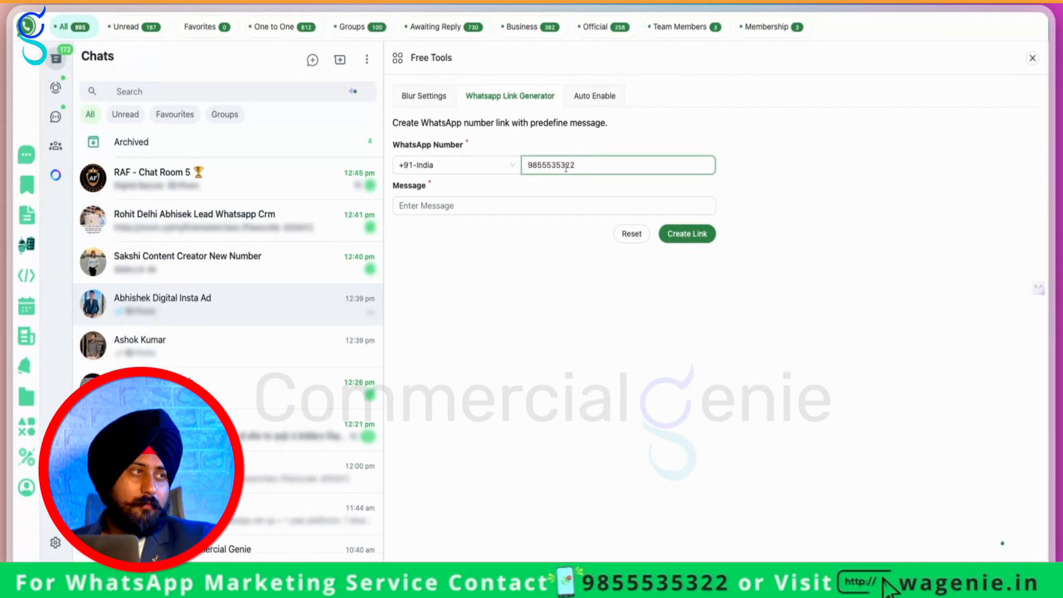
pyautogui.click(529, 205)
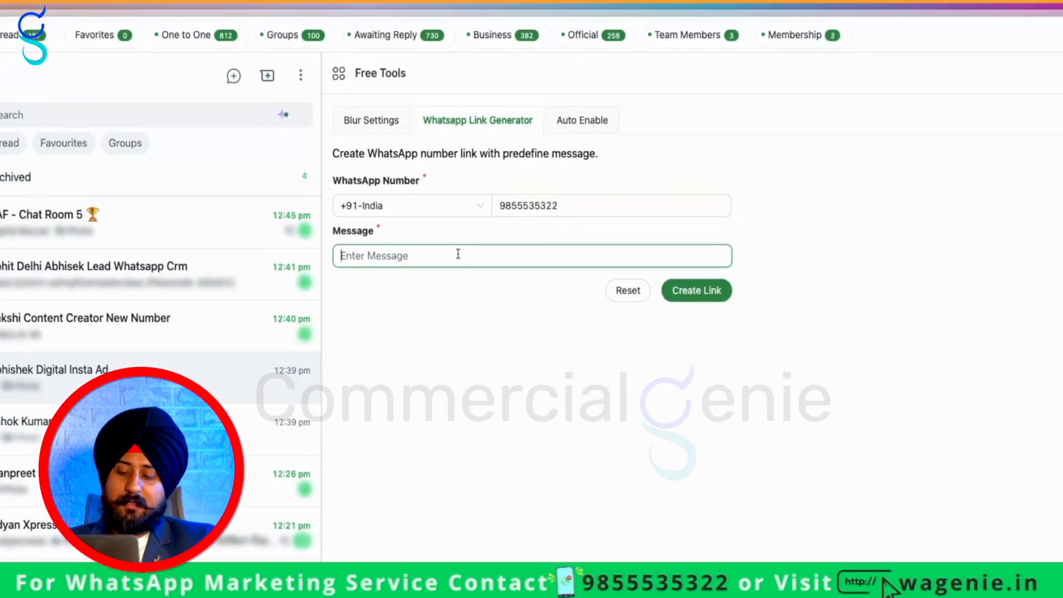
pyautogui.write('hello i want more info on')
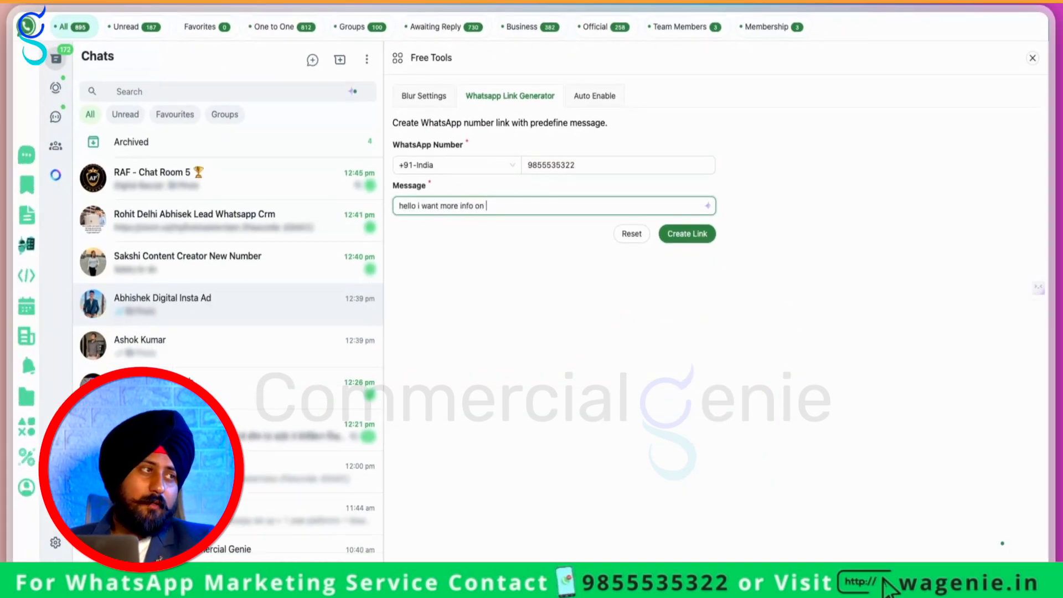
pyautogui.write(' your whatsapp s')
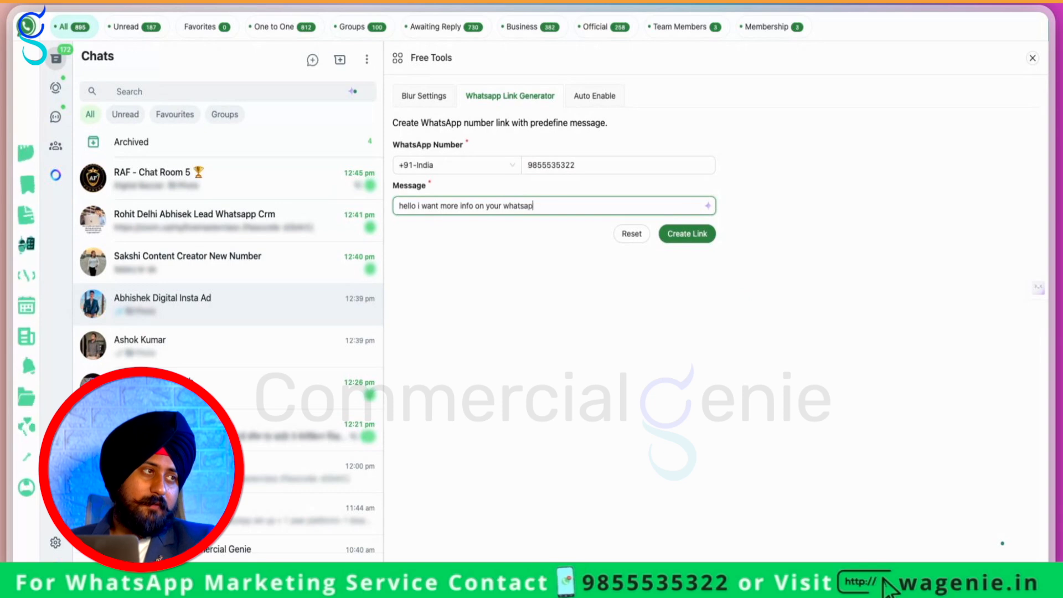
pyautogui.write('olutions')
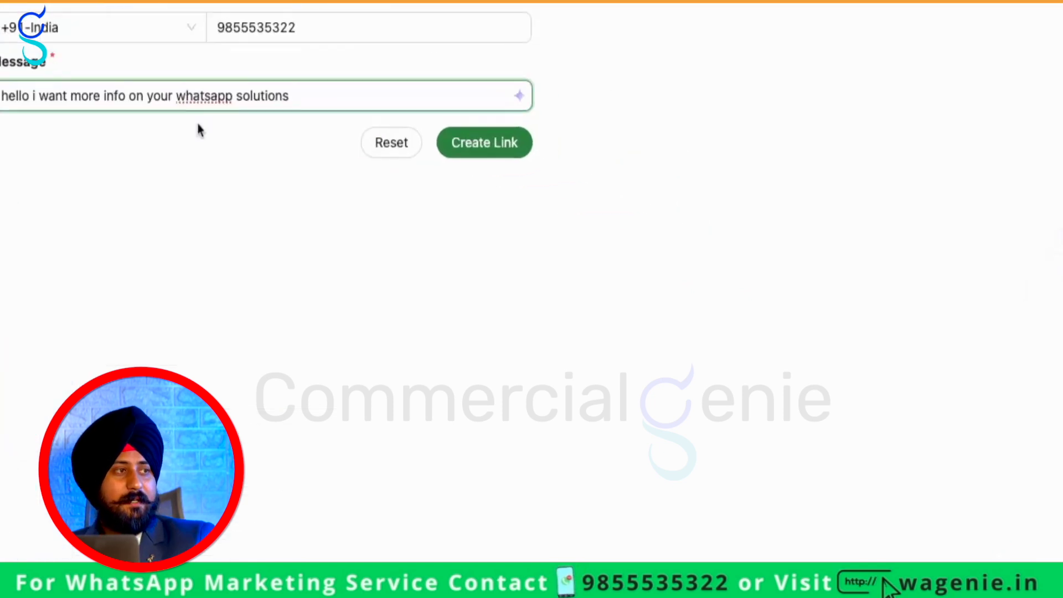
pyautogui.click(687, 233)
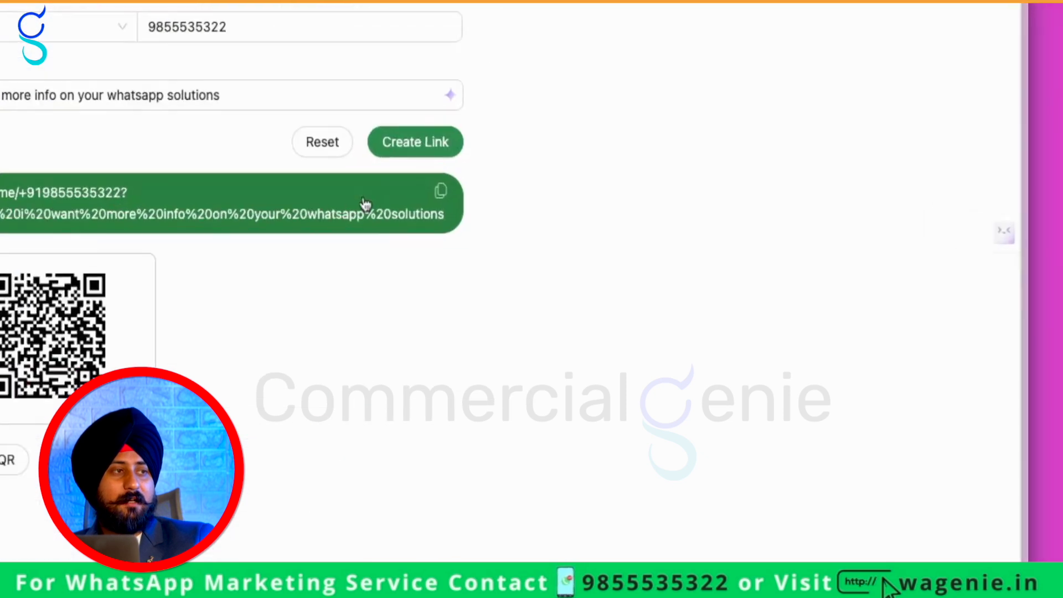
pyautogui.click(311, 158)
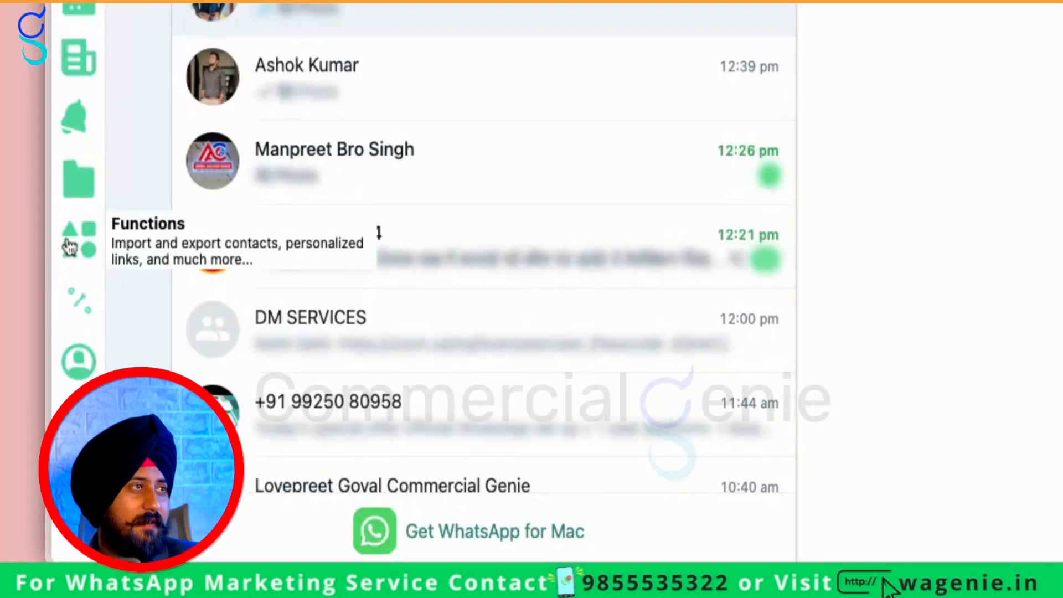
# Tick 'Show only Profile icon in Chat list' in Utilities, then untick it to restore chat names
pyautogui.click(24, 426)
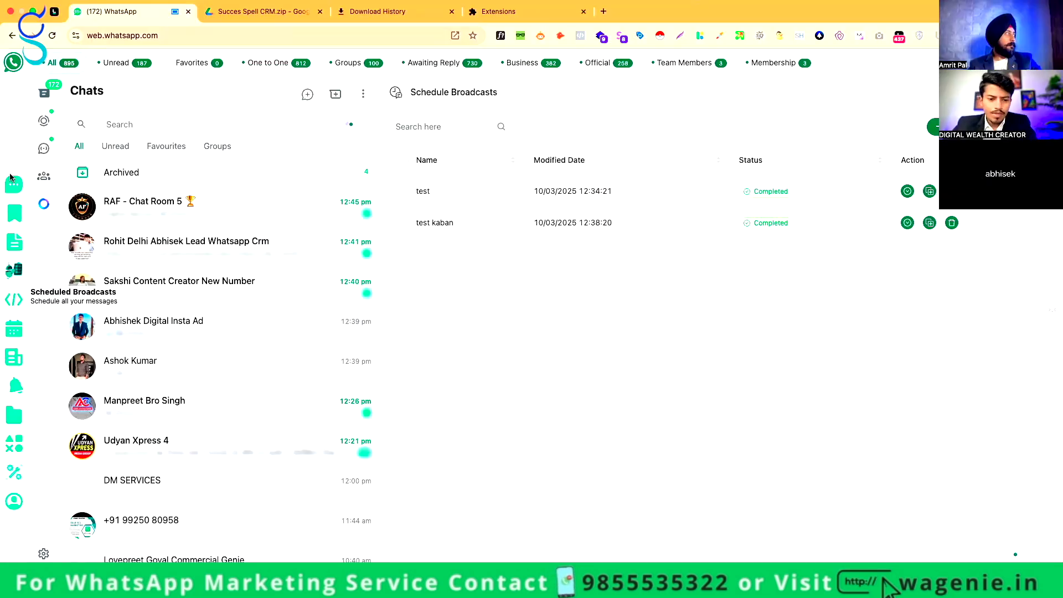
pyautogui.click(935, 126)
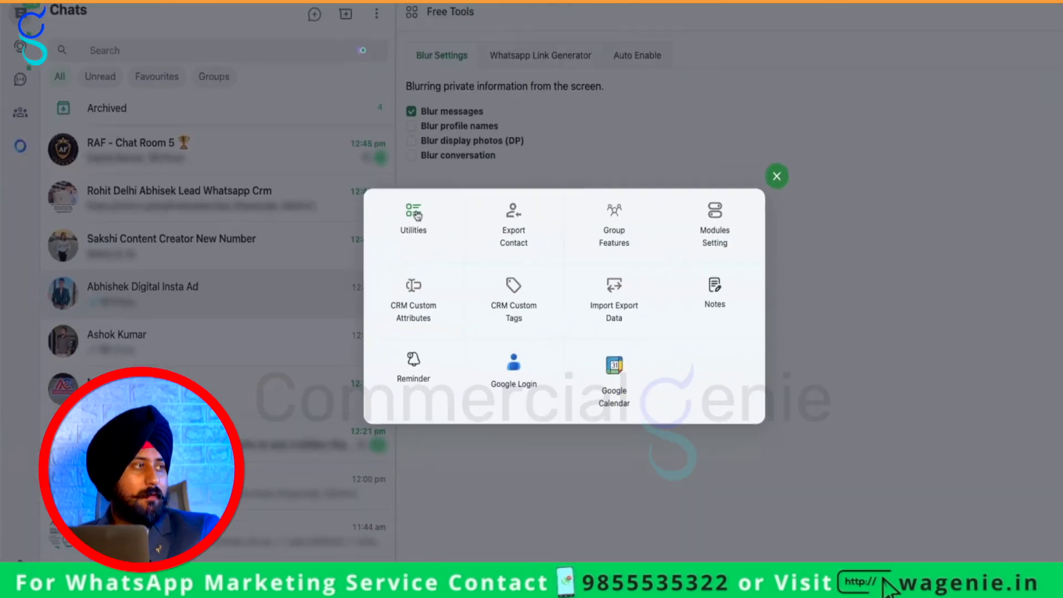
pyautogui.click(405, 235)
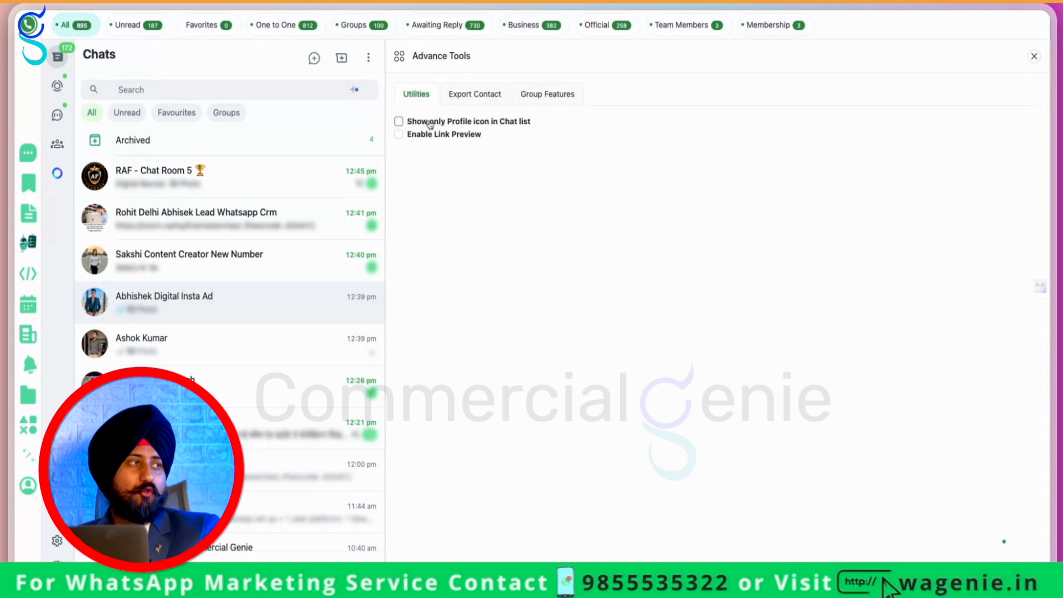
pyautogui.click(475, 123)
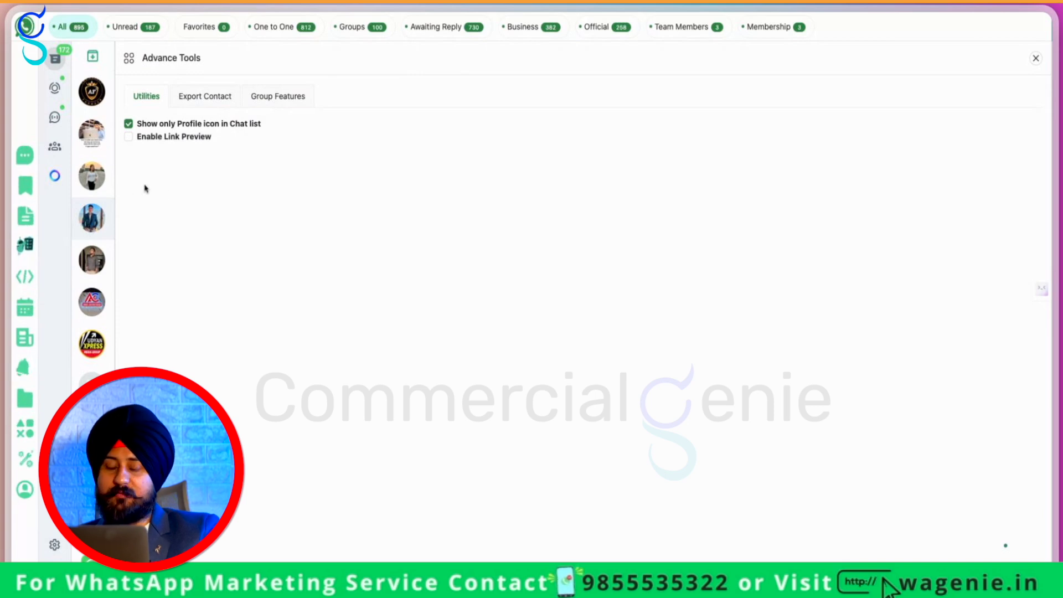
pyautogui.click(129, 123)
pyautogui.click(482, 97)
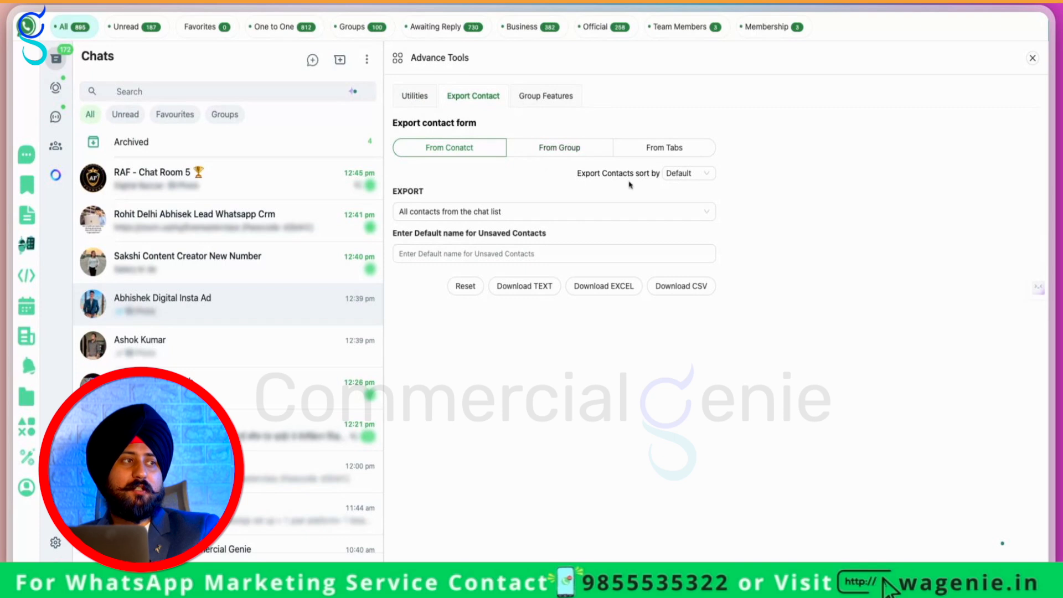
# In Group Features, open and cancel Bulk group joiner, then open Group destroyer
pyautogui.click(543, 99)
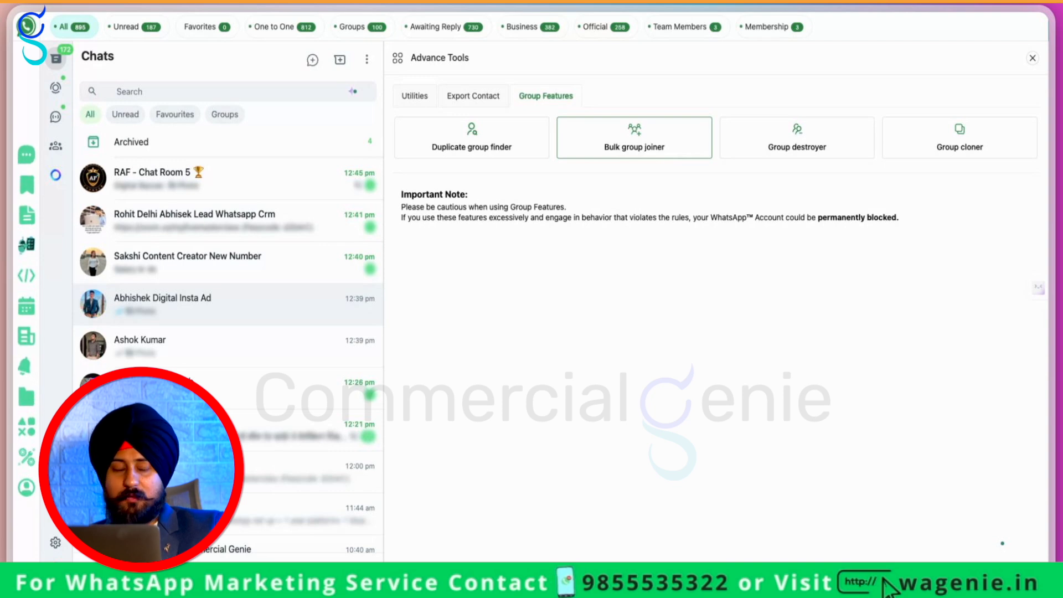
pyautogui.click(634, 139)
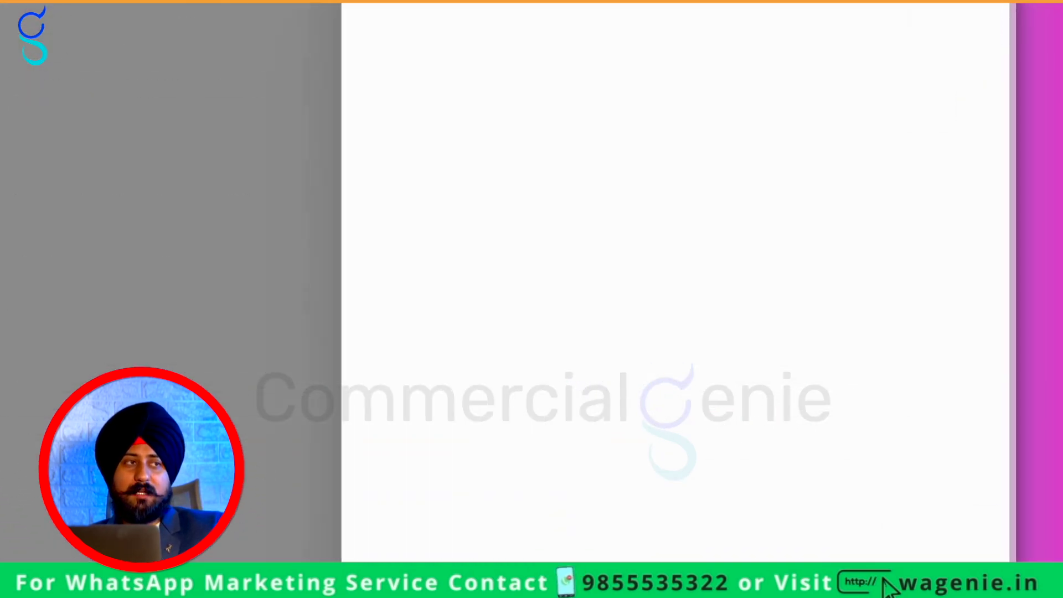
pyautogui.click(808, 526)
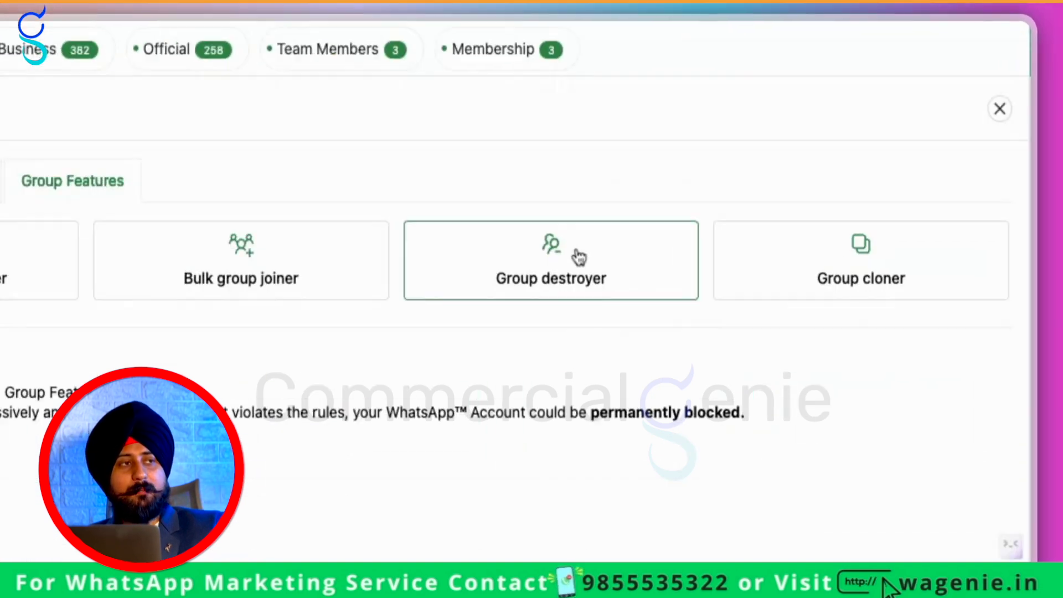
pyautogui.click(579, 256)
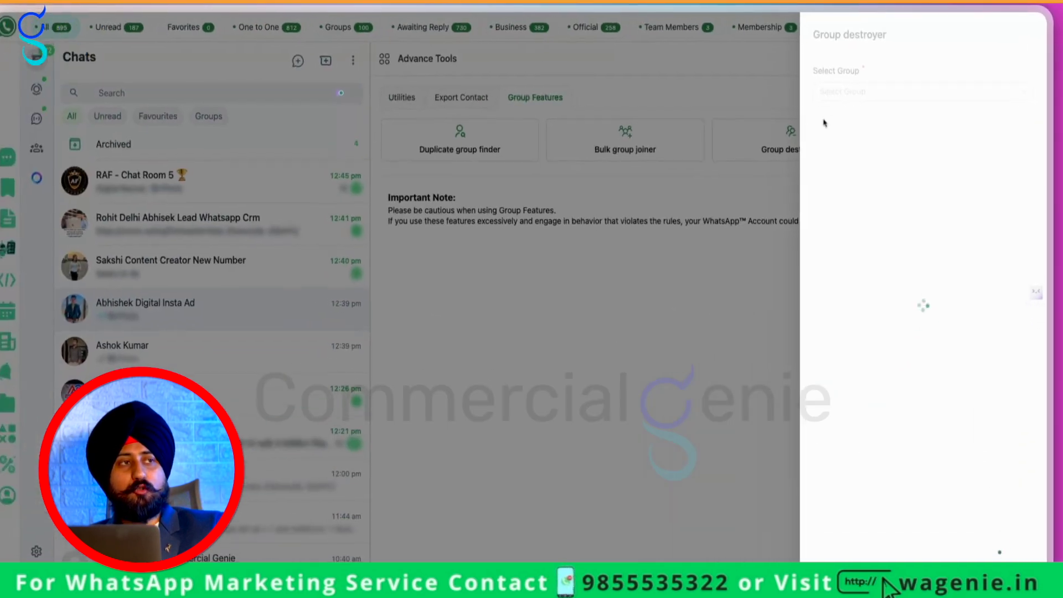